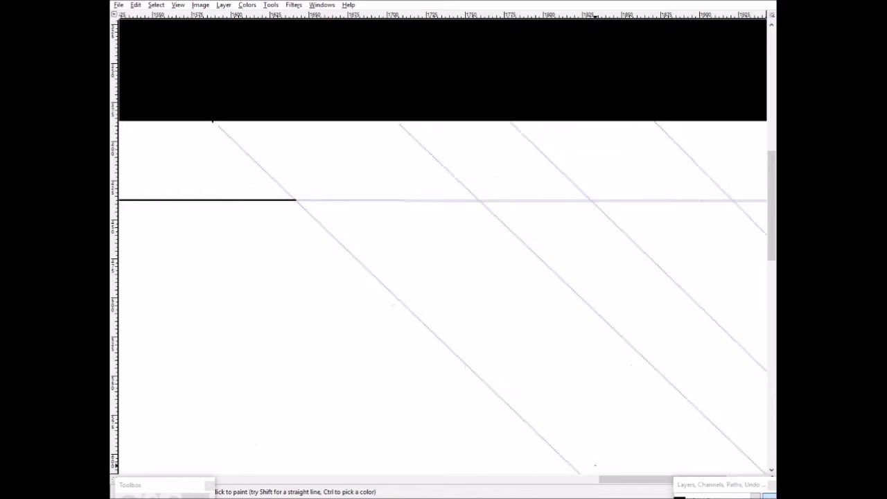
Trace the sketched diagonal lines below the black bar, and segments of the horizontal line crossing them, with straight black pencil lines.
{"action": "left_click", "coordinate": [728, 435], "text": "shift"}
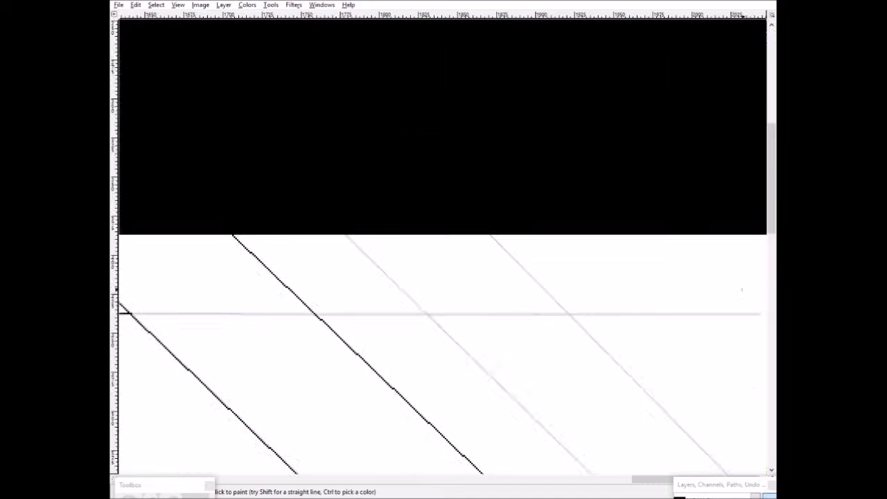
{"action": "scroll", "coordinate": [444, 249], "scroll_direction": "down", "scroll_amount": 3}
{"action": "left_click", "coordinate": [693, 416], "text": "shift"}
{"action": "scroll", "coordinate": [443, 249], "scroll_direction": "up", "scroll_amount": 1}
{"action": "left_click", "coordinate": [755, 399], "text": "shift"}
{"action": "scroll", "coordinate": [443, 250], "scroll_direction": "down", "scroll_amount": 3}
{"action": "scroll", "coordinate": [443, 250], "scroll_direction": "left", "scroll_amount": 3}
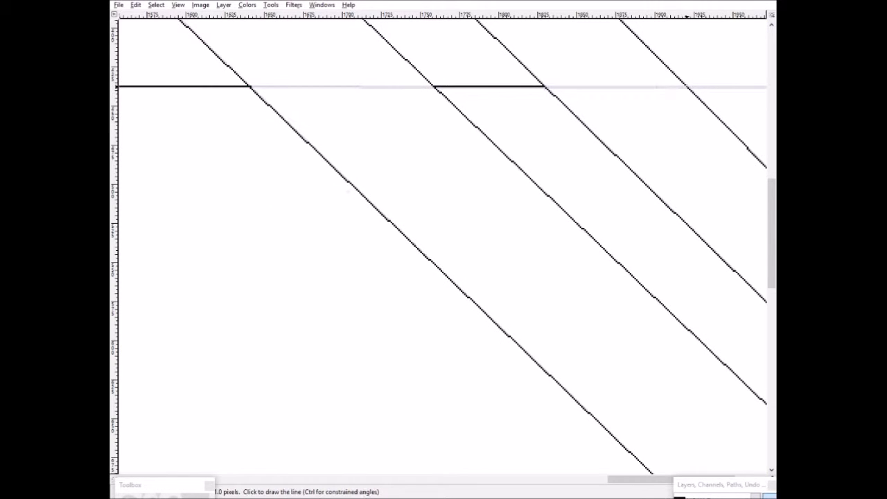
{"action": "scroll", "coordinate": [762, 86], "scroll_direction": "right", "scroll_amount": 3}
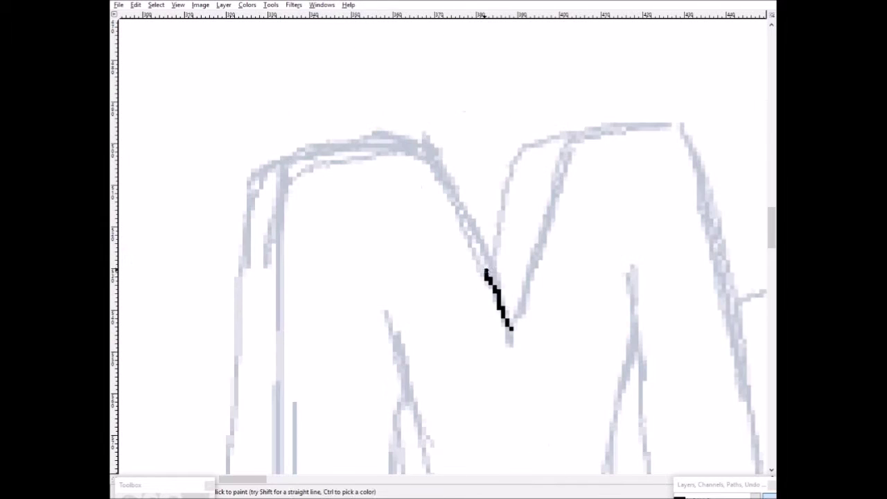
Trace the M's upper edge, its central V notch and its outer right side in black.
{"action": "left_click", "coordinate": [409, 137], "text": "shift"}
{"action": "left_click", "coordinate": [427, 145], "text": "shift"}
{"action": "left_click", "coordinate": [514, 318], "text": "shift"}
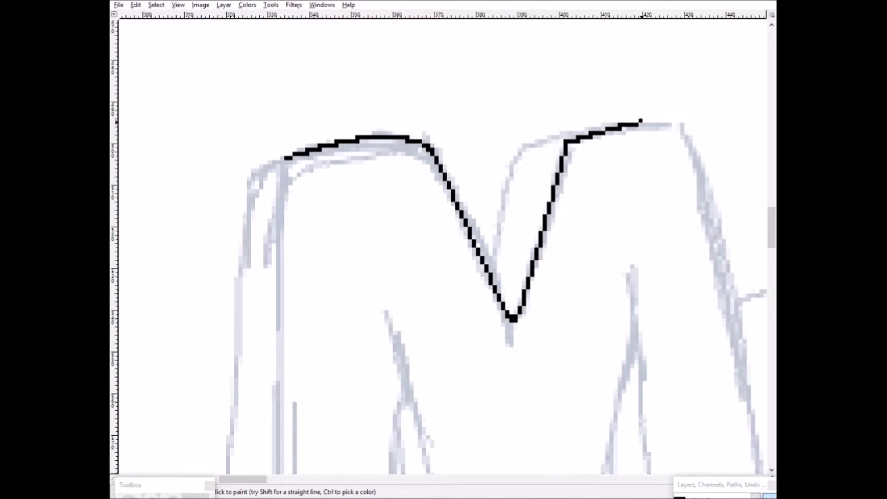
{"action": "left_click", "coordinate": [689, 125], "text": "shift"}
{"action": "scroll", "coordinate": [689, 125], "scroll_direction": "right", "scroll_amount": 6}
{"action": "scroll", "coordinate": [623, 208], "scroll_direction": "down", "scroll_amount": 6}
{"action": "left_click", "coordinate": [520, 258], "text": "shift"}
{"action": "left_click", "coordinate": [521, 450], "text": "shift"}
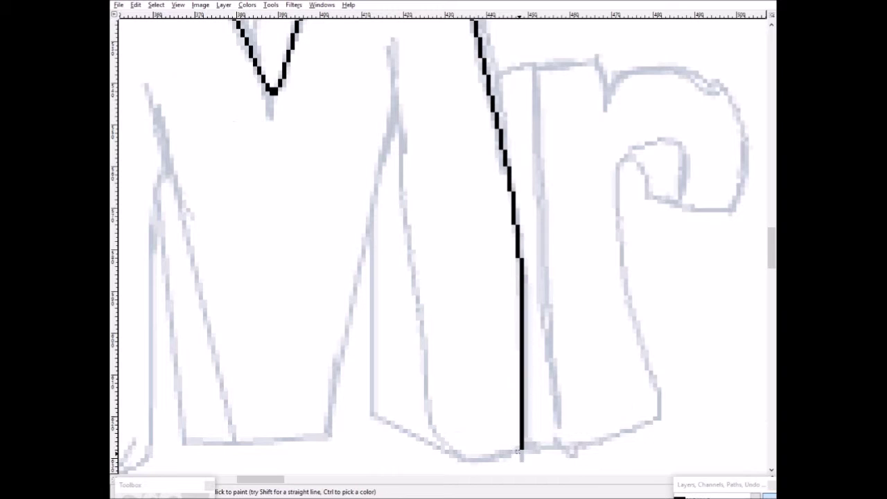
Trace the inside of the M's right leg, its rounded foot, and the central wedge between the two legs.
{"action": "scroll", "coordinate": [434, 449], "scroll_direction": "up", "scroll_amount": 3}
{"action": "left_click", "coordinate": [393, 153], "text": "shift"}
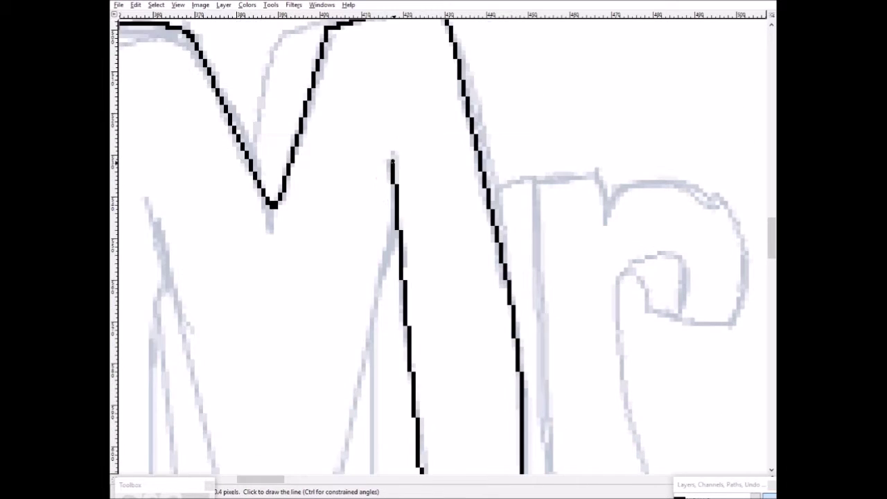
{"action": "scroll", "coordinate": [416, 277], "scroll_direction": "down", "scroll_amount": 6}
{"action": "scroll", "coordinate": [416, 277], "scroll_direction": "up", "scroll_amount": 3}
{"action": "left_click", "coordinate": [397, 114], "text": "shift"}
{"action": "left_click", "coordinate": [329, 428], "text": "shift"}
{"action": "scroll", "coordinate": [329, 428], "scroll_direction": "left", "scroll_amount": 5}
{"action": "left_click", "coordinate": [413, 442], "text": "shift"}
{"action": "left_click", "coordinate": [330, 85], "text": "shift"}
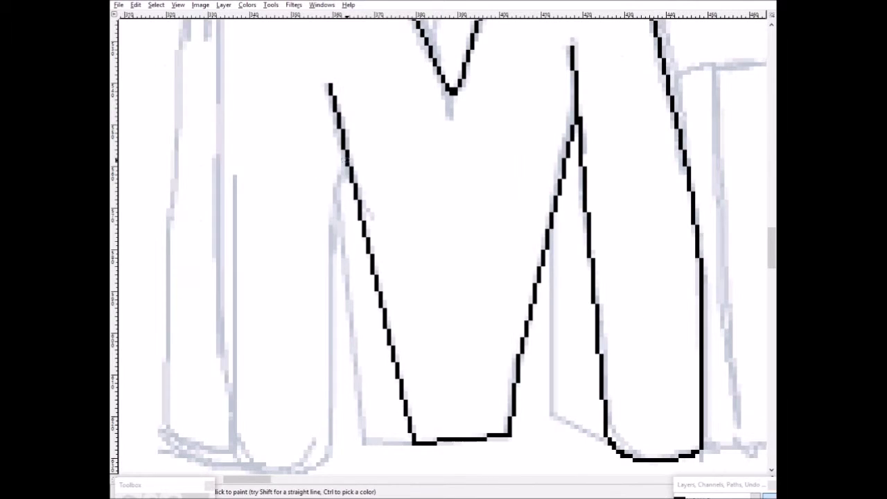
Trace the M's left leg with its rounded foot and the long left edge of the letter's front face.
{"action": "scroll", "coordinate": [335, 201], "scroll_direction": "down", "scroll_amount": 3}
{"action": "left_click", "coordinate": [333, 354], "text": "shift"}
{"action": "left_click", "coordinate": [281, 363], "text": "shift"}
{"action": "scroll", "coordinate": [278, 347], "scroll_direction": "up", "scroll_amount": 3}
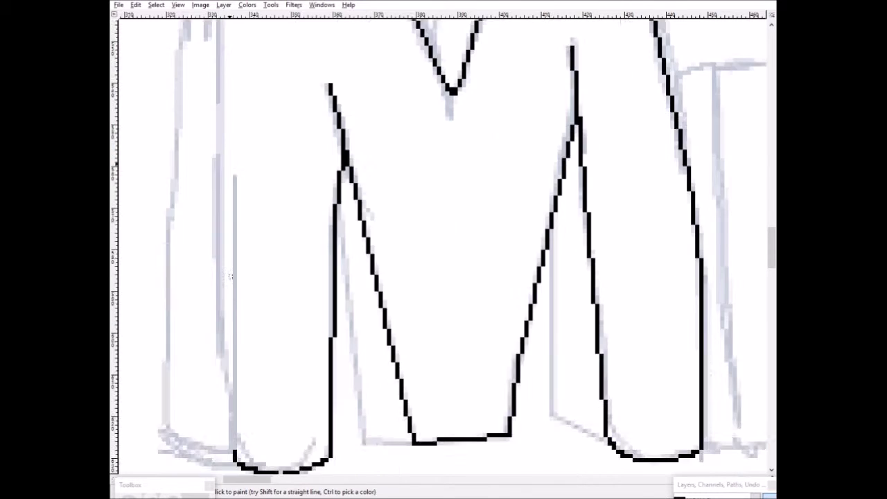
{"action": "scroll", "coordinate": [228, 345], "scroll_direction": "up", "scroll_amount": 3}
{"action": "left_click", "coordinate": [223, 45], "text": "shift"}
{"action": "scroll", "coordinate": [223, 45], "scroll_direction": "up", "scroll_amount": 3}
Trace the depth edges beside the M's inner legs.
{"action": "scroll", "coordinate": [367, 278], "scroll_direction": "down", "scroll_amount": 9}
{"action": "left_click", "coordinate": [367, 331], "text": "shift"}
{"action": "scroll", "coordinate": [367, 332], "scroll_direction": "up", "scroll_amount": 3}
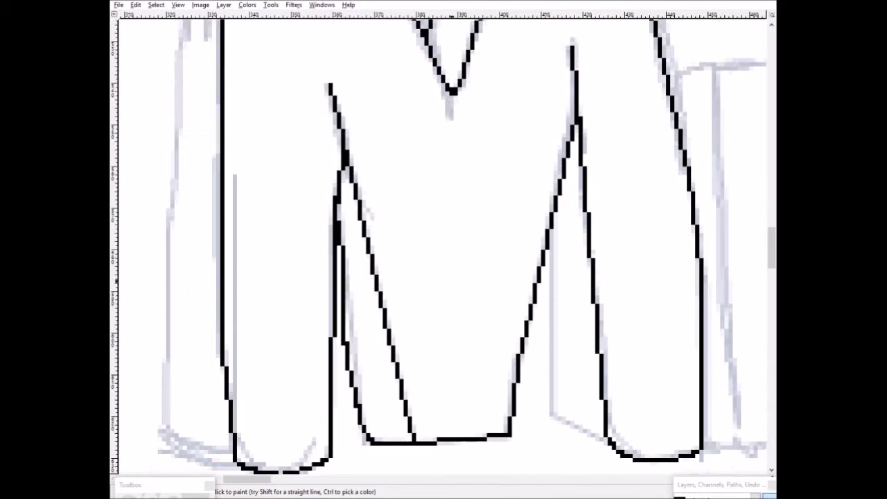
{"action": "left_click", "coordinate": [550, 416], "text": "shift"}
{"action": "left_click", "coordinate": [604, 447], "text": "shift"}
Trace the depth edge along the M's outer left side, starting from its upper corner.
{"action": "scroll", "coordinate": [416, 277], "scroll_direction": "up", "scroll_amount": 3}
{"action": "scroll", "coordinate": [416, 277], "scroll_direction": "left", "scroll_amount": 3}
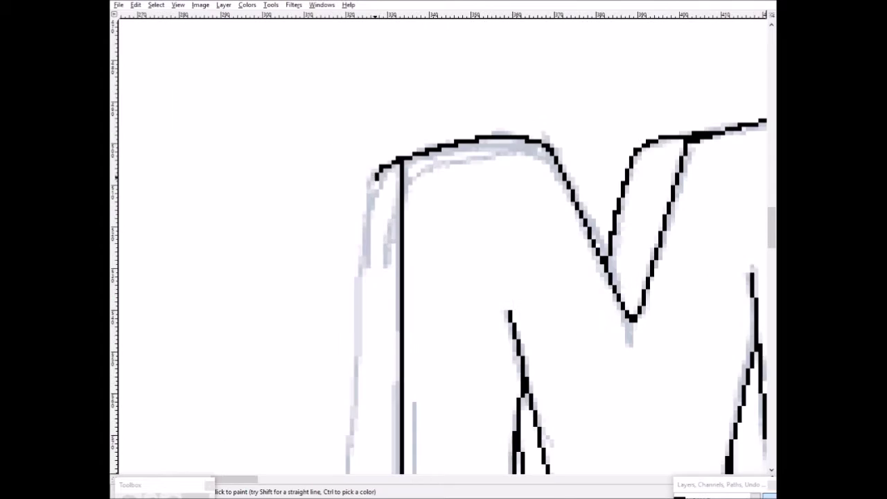
{"action": "scroll", "coordinate": [381, 277], "scroll_direction": "down", "scroll_amount": 4}
{"action": "left_click", "coordinate": [345, 322], "text": "shift"}
{"action": "scroll", "coordinate": [399, 226], "scroll_direction": "down", "scroll_amount": 5}
{"action": "scroll", "coordinate": [400, 226], "scroll_direction": "up", "scroll_amount": 5}
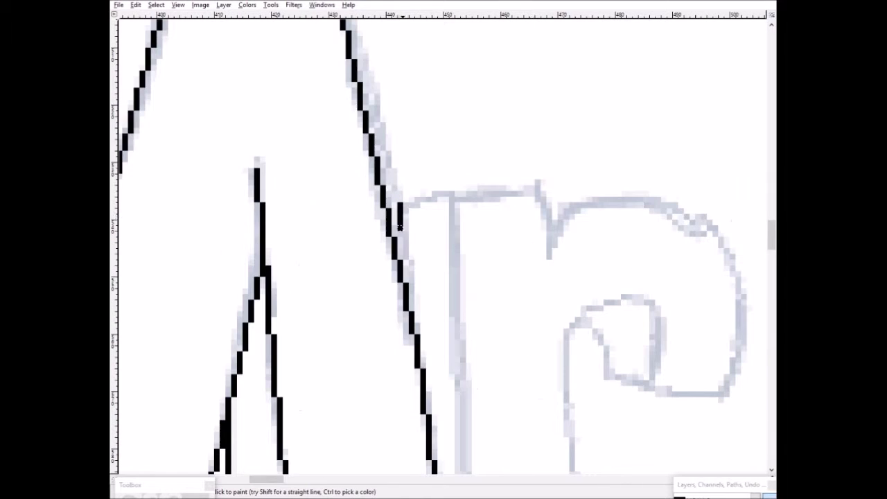
Trace the full outline of the r beside the M, including its curled hook, stem, base and depth edges.
{"action": "mouse_move", "coordinate": [545, 187]}
{"action": "left_mouse_down"}
{"action": "mouse_move", "coordinate": [560, 217]}
{"action": "mouse_move", "coordinate": [732, 350]}
{"action": "left_mouse_up"}
{"action": "scroll", "coordinate": [631, 297], "scroll_direction": "down", "scroll_amount": 2}
{"action": "left_click", "coordinate": [560, 194], "text": "shift"}
{"action": "scroll", "coordinate": [560, 194], "scroll_direction": "down", "scroll_amount": 4}
{"action": "left_click", "coordinate": [630, 229], "text": "shift"}
{"action": "left_click", "coordinate": [478, 272], "text": "shift"}
{"action": "left_click", "coordinate": [435, 271], "text": "shift"}
{"action": "scroll", "coordinate": [436, 271], "scroll_direction": "up", "scroll_amount": 4}
{"action": "scroll", "coordinate": [467, 197], "scroll_direction": "down", "scroll_amount": 3}
{"action": "scroll", "coordinate": [466, 197], "scroll_direction": "up", "scroll_amount": 3}
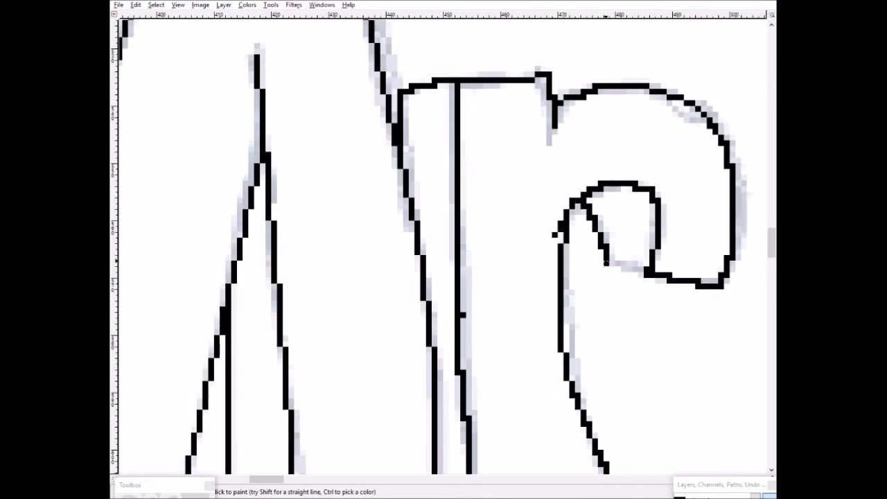
{"action": "scroll", "coordinate": [467, 197], "scroll_direction": "down", "scroll_amount": 3}
{"action": "scroll", "coordinate": [443, 229], "scroll_direction": "up", "scroll_amount": 2}
Trace the outer outline of the B, covering its straight left side, rounded base and both right-hand bowls.
{"action": "left_click", "coordinate": [414, 270], "text": "shift"}
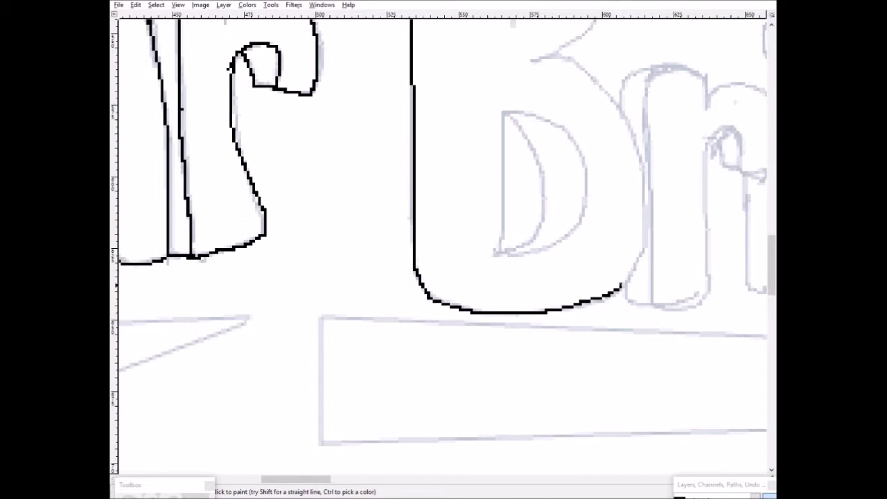
{"action": "left_click", "coordinate": [608, 92], "text": "shift"}
{"action": "scroll", "coordinate": [608, 92], "scroll_direction": "up", "scroll_amount": 3}
{"action": "left_click", "coordinate": [526, 169], "text": "shift"}
{"action": "scroll", "coordinate": [527, 169], "scroll_direction": "up", "scroll_amount": 4}
{"action": "left_click", "coordinate": [603, 221], "text": "shift"}
{"action": "left_click", "coordinate": [415, 212], "text": "shift"}
{"action": "scroll", "coordinate": [454, 268], "scroll_direction": "down", "scroll_amount": 3}
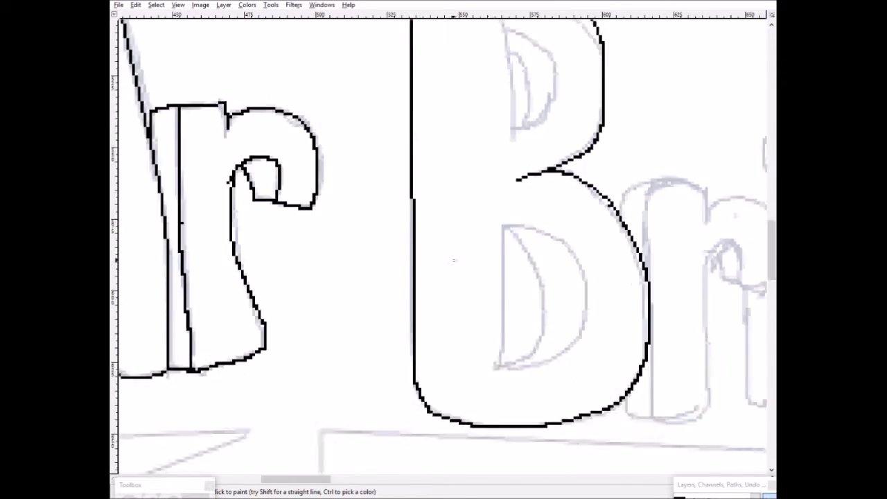
Trace the B's two inner openings together with their crescent-shaped depth edges.
{"action": "left_click", "coordinate": [542, 229], "text": "shift"}
{"action": "scroll", "coordinate": [444, 249], "scroll_direction": "down", "scroll_amount": 4}
{"action": "left_click", "coordinate": [499, 253]}
{"action": "left_click", "coordinate": [502, 111], "text": "shift"}
{"action": "left_click", "coordinate": [529, 109], "text": "shift"}
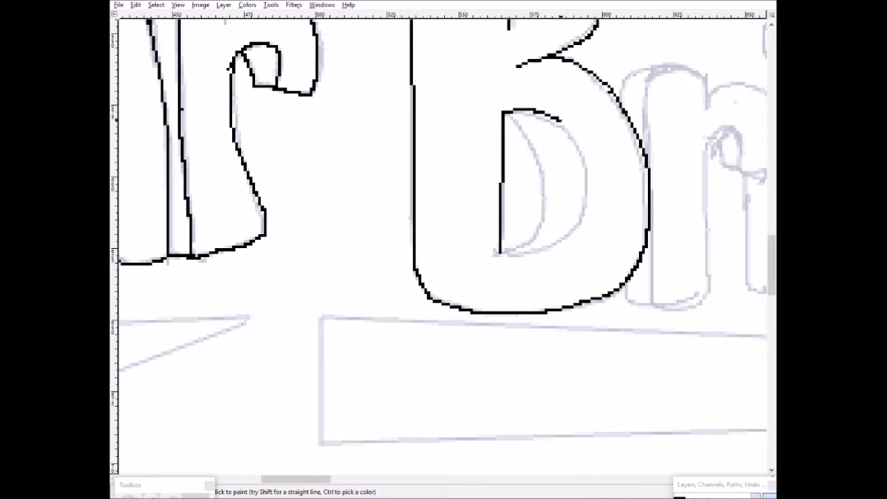
{"action": "scroll", "coordinate": [414, 225], "scroll_direction": "down", "scroll_amount": 2}
{"action": "scroll", "coordinate": [414, 226], "scroll_direction": "up", "scroll_amount": 4}
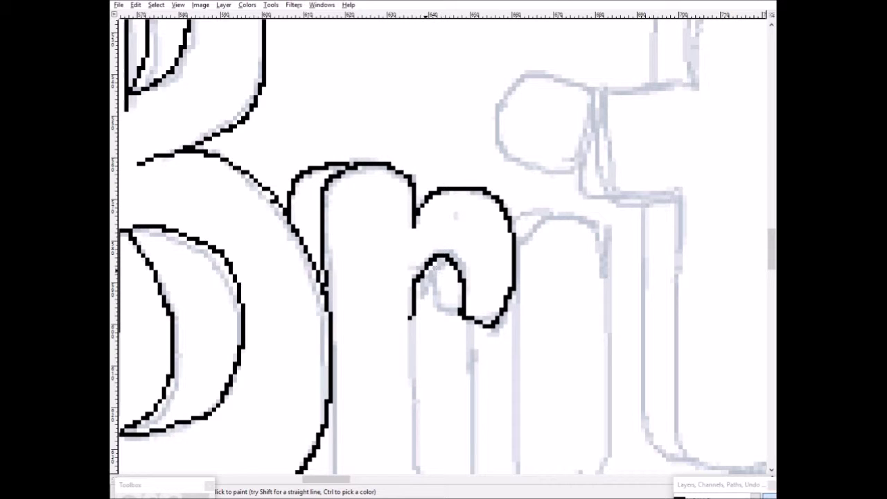
Trace the hook, stem, rounded foot and side depth edge of the r following the B.
{"action": "left_click", "coordinate": [457, 314], "text": "shift"}
{"action": "scroll", "coordinate": [414, 107], "scroll_direction": "down", "scroll_amount": 5}
{"action": "scroll", "coordinate": [325, 383], "scroll_direction": "up", "scroll_amount": 3}
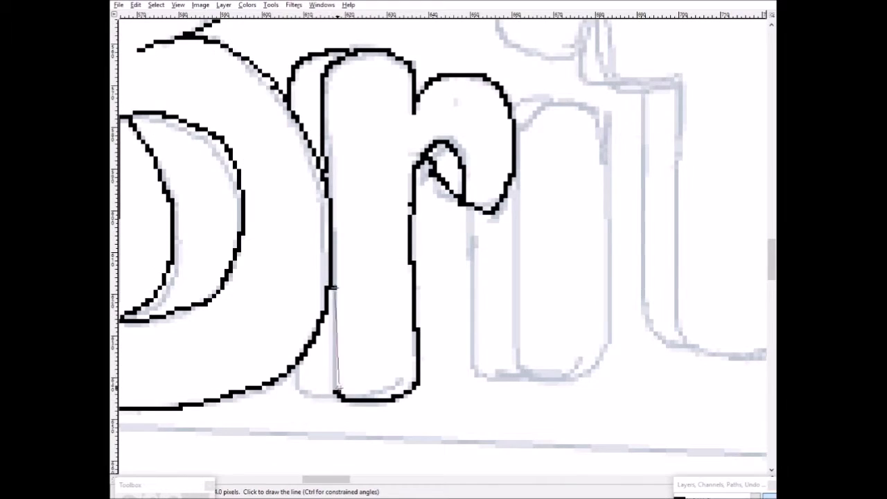
{"action": "left_click_drag", "start_coordinate": [332, 287], "coordinate": [338, 398]}
{"action": "scroll", "coordinate": [326, 312], "scroll_direction": "down", "scroll_amount": 2}
{"action": "scroll", "coordinate": [326, 312], "scroll_direction": "up", "scroll_amount": 2}
Trace the first i's stem with its depth edge, and the round dot above it.
{"action": "left_click_drag", "start_coordinate": [469, 209], "coordinate": [499, 380]}
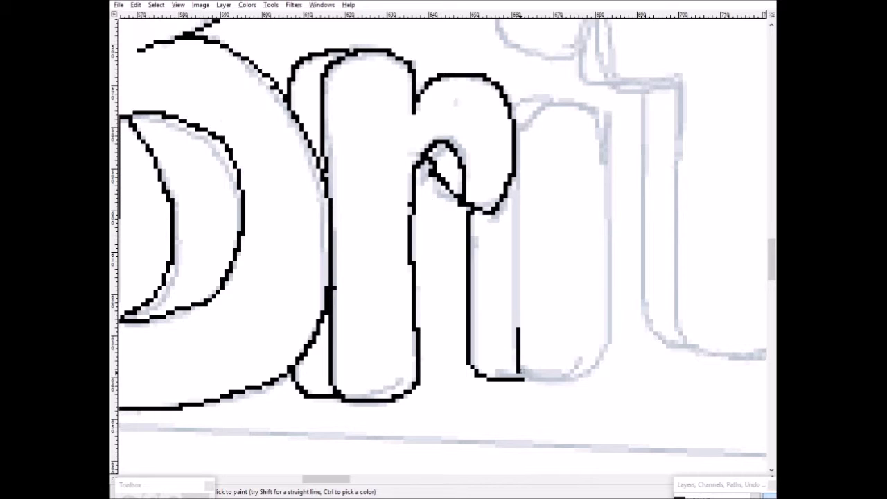
{"action": "left_click_drag", "start_coordinate": [517, 132], "coordinate": [588, 103]}
{"action": "scroll", "coordinate": [526, 208], "scroll_direction": "down", "scroll_amount": 2}
{"action": "scroll", "coordinate": [527, 207], "scroll_direction": "up", "scroll_amount": 2}
{"action": "left_click_drag", "start_coordinate": [520, 128], "coordinate": [520, 324]}
{"action": "scroll", "coordinate": [520, 208], "scroll_direction": "down", "scroll_amount": 2}
{"action": "scroll", "coordinate": [520, 138], "scroll_direction": "up", "scroll_amount": 2}
{"action": "left_click_drag", "start_coordinate": [547, 76], "coordinate": [496, 117]}
{"action": "scroll", "coordinate": [497, 185], "scroll_direction": "down", "scroll_amount": 2}
{"action": "scroll", "coordinate": [527, 208], "scroll_direction": "up", "scroll_amount": 2}
Trace the front outline of the t, including its rounded top, crossbar and stem.
{"action": "left_click_drag", "start_coordinate": [574, 281], "coordinate": [568, 138]}
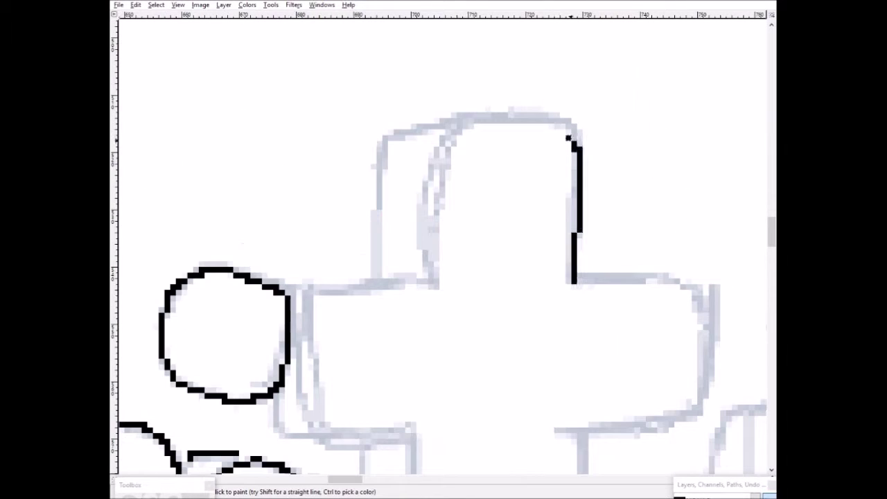
{"action": "mouse_move", "coordinate": [449, 126]}
{"action": "left_mouse_down"}
{"action": "mouse_move", "coordinate": [370, 169]}
{"action": "mouse_move", "coordinate": [412, 97]}
{"action": "left_mouse_up"}
{"action": "scroll", "coordinate": [416, 153], "scroll_direction": "down", "scroll_amount": 2}
{"action": "scroll", "coordinate": [312, 277], "scroll_direction": "down", "scroll_amount": 4}
{"action": "left_click", "coordinate": [411, 438], "text": "shift"}
{"action": "mouse_move", "coordinate": [410, 438]}
{"action": "left_mouse_down"}
{"action": "mouse_move", "coordinate": [532, 461]}
{"action": "mouse_move", "coordinate": [584, 97]}
{"action": "left_mouse_up"}
Undo the stray stroke on the t and trace the depth edge beside its lower stem.
{"action": "scroll", "coordinate": [584, 208], "scroll_direction": "up", "scroll_amount": 4}
{"action": "left_click_drag", "start_coordinate": [588, 315], "coordinate": [575, 161]}
{"action": "key", "text": "ctrl+z"}
{"action": "scroll", "coordinate": [443, 250], "scroll_direction": "down", "scroll_amount": 2}
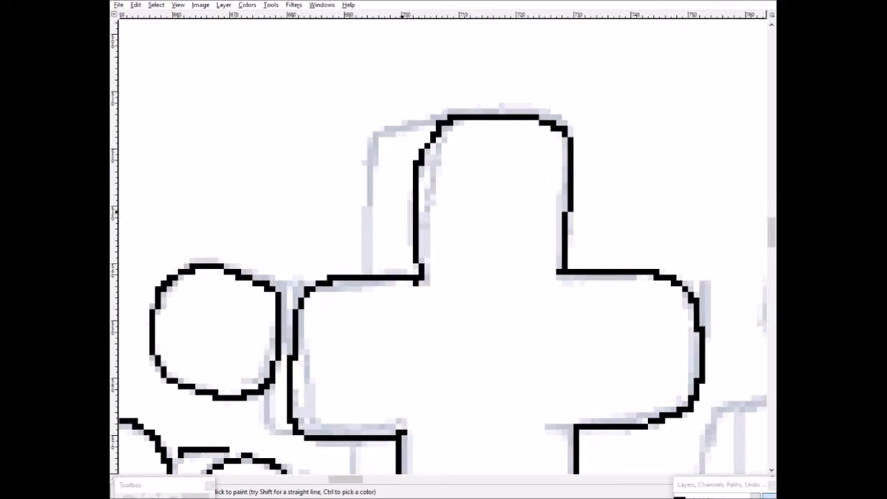
{"action": "scroll", "coordinate": [444, 250], "scroll_direction": "up", "scroll_amount": 2}
{"action": "scroll", "coordinate": [443, 249], "scroll_direction": "down", "scroll_amount": 4}
{"action": "left_click_drag", "start_coordinate": [347, 69], "coordinate": [374, 310]}
{"action": "scroll", "coordinate": [374, 311], "scroll_direction": "up", "scroll_amount": 4}
Trace the second i's rounded stem and the depth edge along its left side.
{"action": "scroll", "coordinate": [375, 311], "scroll_direction": "right", "scroll_amount": 3}
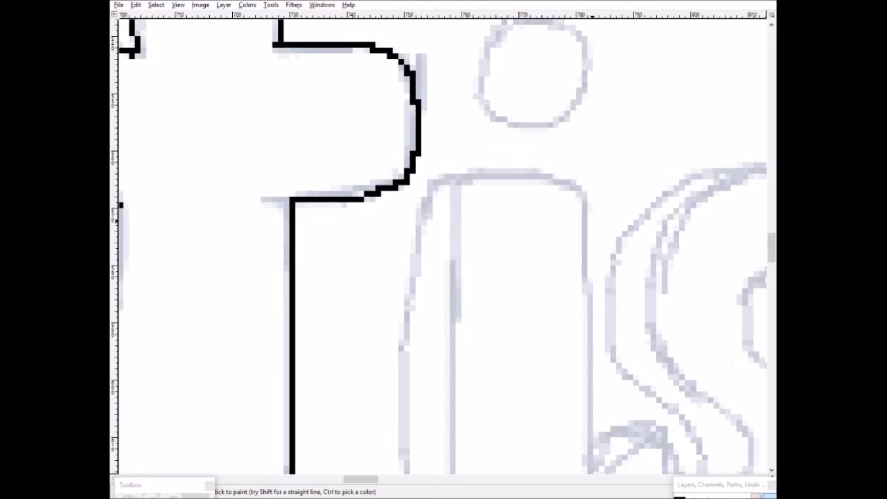
{"action": "scroll", "coordinate": [464, 176], "scroll_direction": "down", "scroll_amount": 3}
{"action": "left_click_drag", "start_coordinate": [454, 64], "coordinate": [450, 115]}
{"action": "key", "text": "ctrl+z"}
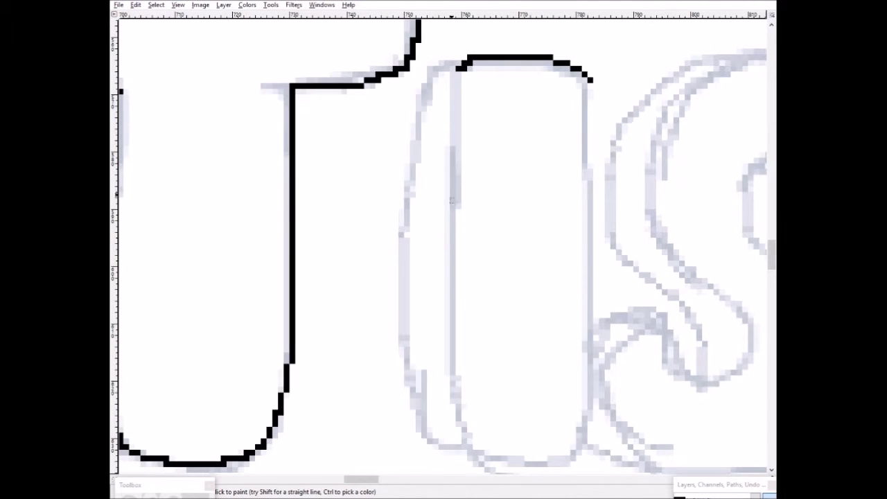
{"action": "left_click_drag", "start_coordinate": [452, 69], "coordinate": [544, 466]}
{"action": "left_click_drag", "start_coordinate": [589, 78], "coordinate": [548, 463]}
{"action": "left_click_drag", "start_coordinate": [445, 59], "coordinate": [400, 345]}
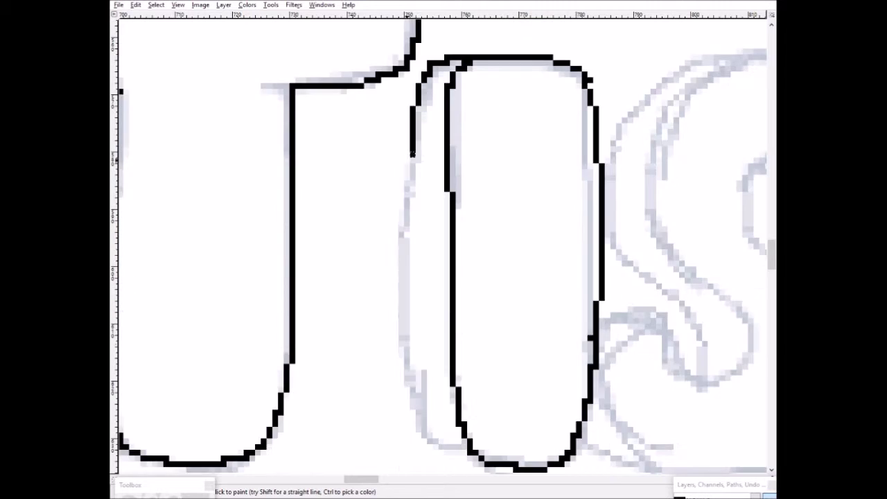
{"action": "scroll", "coordinate": [444, 243], "scroll_direction": "down", "scroll_amount": 3}
Trace the s with its upper curve, inner curves, rounded base and left-hand depth edges.
{"action": "scroll", "coordinate": [566, 136], "scroll_direction": "up", "scroll_amount": 4}
{"action": "left_click", "coordinate": [565, 136]}
{"action": "scroll", "coordinate": [425, 242], "scroll_direction": "down", "scroll_amount": 3}
{"action": "mouse_move", "coordinate": [565, 136]}
{"action": "left_mouse_down"}
{"action": "mouse_move", "coordinate": [349, 235]}
{"action": "mouse_move", "coordinate": [541, 258]}
{"action": "mouse_move", "coordinate": [437, 425]}
{"action": "mouse_move", "coordinate": [373, 434]}
{"action": "mouse_move", "coordinate": [318, 219]}
{"action": "left_mouse_up"}
{"action": "scroll", "coordinate": [425, 242], "scroll_direction": "down", "scroll_amount": 3}
{"action": "scroll", "coordinate": [376, 432], "scroll_direction": "left", "scroll_amount": 3}
{"action": "scroll", "coordinate": [318, 218], "scroll_direction": "up", "scroll_amount": 5}
{"action": "mouse_move", "coordinate": [683, 134]}
{"action": "left_mouse_down"}
{"action": "mouse_move", "coordinate": [495, 65]}
{"action": "mouse_move", "coordinate": [431, 59]}
{"action": "mouse_move", "coordinate": [361, 358]}
{"action": "left_mouse_up"}
{"action": "scroll", "coordinate": [436, 174], "scroll_direction": "up", "scroll_amount": 3}
{"action": "scroll", "coordinate": [301, 262], "scroll_direction": "down", "scroll_amount": 3}
{"action": "mouse_move", "coordinate": [435, 174]}
{"action": "left_mouse_down"}
{"action": "mouse_move", "coordinate": [299, 247]}
{"action": "mouse_move", "coordinate": [376, 314]}
{"action": "mouse_move", "coordinate": [402, 415]}
{"action": "left_mouse_up"}
{"action": "scroll", "coordinate": [402, 415], "scroll_direction": "down", "scroll_amount": 3}
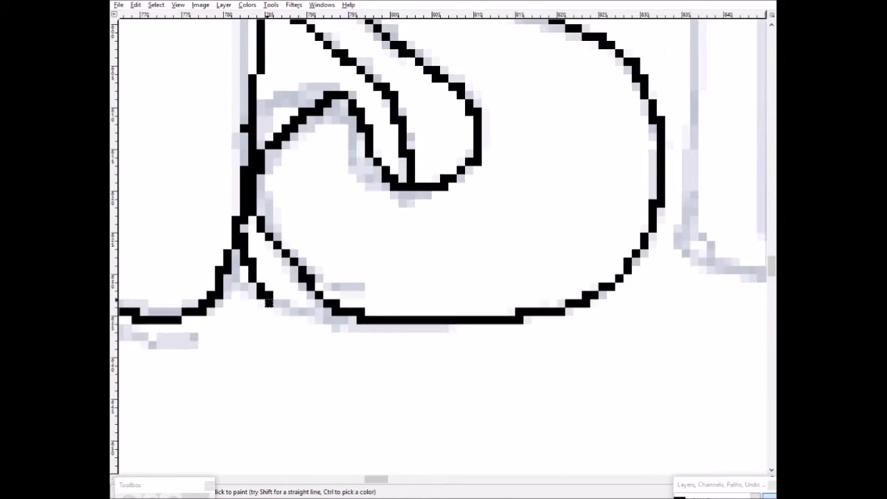
{"action": "scroll", "coordinate": [402, 416], "scroll_direction": "down", "scroll_amount": 2}
Trace the h's long stem, its base, the inner arch and the foot of its right leg.
{"action": "scroll", "coordinate": [443, 249], "scroll_direction": "right", "scroll_amount": 5}
{"action": "scroll", "coordinate": [444, 250], "scroll_direction": "up", "scroll_amount": 3}
{"action": "mouse_move", "coordinate": [499, 306]}
{"action": "left_mouse_down"}
{"action": "mouse_move", "coordinate": [372, 119]}
{"action": "mouse_move", "coordinate": [368, 425]}
{"action": "left_mouse_up"}
{"action": "scroll", "coordinate": [367, 425], "scroll_direction": "down", "scroll_amount": 3}
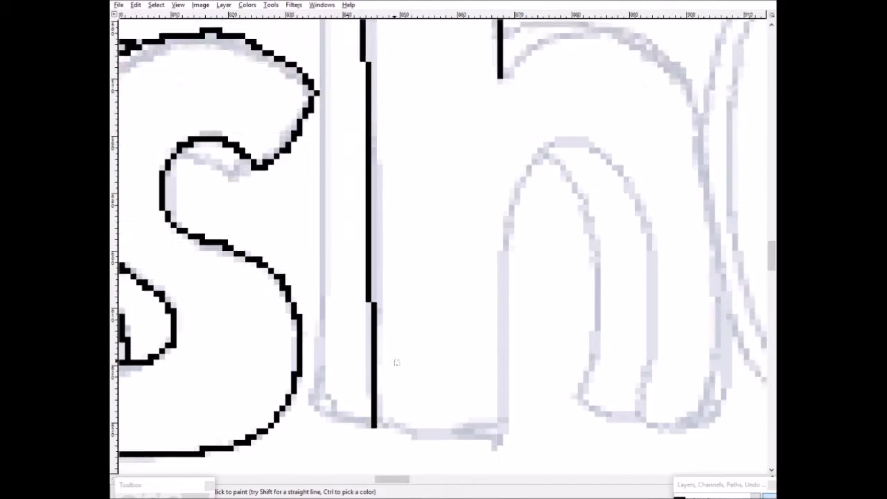
{"action": "scroll", "coordinate": [367, 277], "scroll_direction": "up", "scroll_amount": 1}
{"action": "left_click_drag", "start_coordinate": [374, 314], "coordinate": [503, 132]}
{"action": "scroll", "coordinate": [502, 131], "scroll_direction": "up", "scroll_amount": 3}
{"action": "mouse_move", "coordinate": [504, 240]}
{"action": "left_mouse_down"}
{"action": "mouse_move", "coordinate": [644, 406]}
{"action": "mouse_move", "coordinate": [731, 329]}
{"action": "left_mouse_up"}
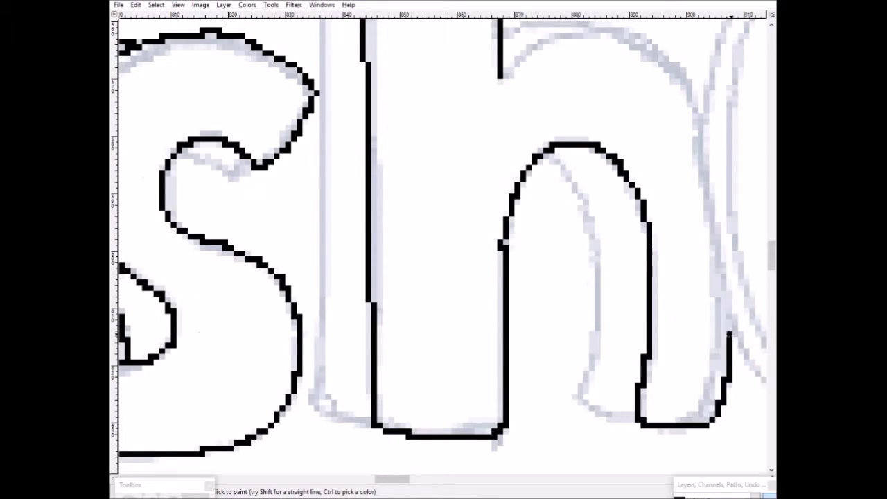
Trace the h's right shoulder and the depth edges beside its stem, shoulder and inner arch.
{"action": "scroll", "coordinate": [731, 330], "scroll_direction": "up", "scroll_amount": 3}
{"action": "left_click_drag", "start_coordinate": [700, 220], "coordinate": [561, 144]}
{"action": "left_click_drag", "start_coordinate": [501, 185], "coordinate": [595, 139]}
{"action": "scroll", "coordinate": [594, 139], "scroll_direction": "up", "scroll_amount": 3}
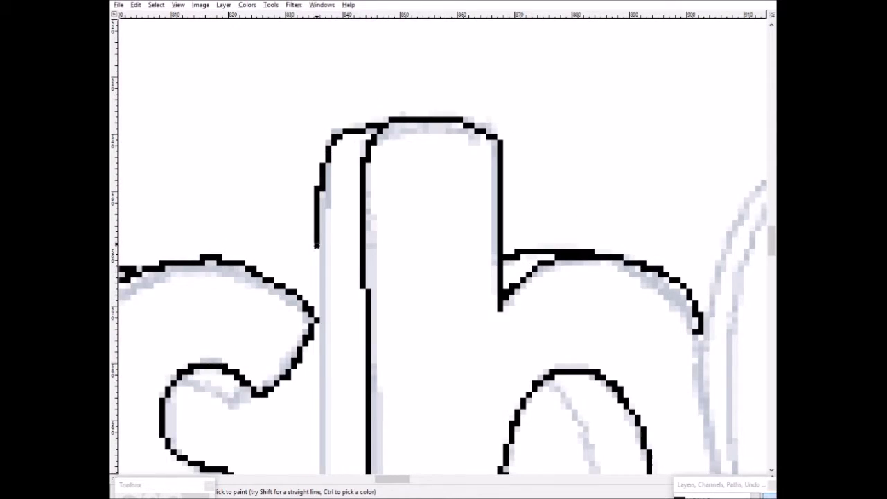
{"action": "scroll", "coordinate": [316, 216], "scroll_direction": "down", "scroll_amount": 1}
{"action": "scroll", "coordinate": [584, 323], "scroll_direction": "up", "scroll_amount": 1}
{"action": "left_click_drag", "start_coordinate": [585, 419], "coordinate": [585, 227]}
{"action": "scroll", "coordinate": [584, 228], "scroll_direction": "down", "scroll_amount": 2}
{"action": "scroll", "coordinate": [584, 229], "scroll_direction": "up", "scroll_amount": 2}
Trace the outer curve of the G and undo the misplaced last stroke.
{"action": "mouse_move", "coordinate": [530, 241]}
{"action": "left_mouse_down"}
{"action": "mouse_move", "coordinate": [585, 414]}
{"action": "mouse_move", "coordinate": [582, 386]}
{"action": "mouse_move", "coordinate": [700, 310]}
{"action": "mouse_move", "coordinate": [748, 226]}
{"action": "mouse_move", "coordinate": [748, 340]}
{"action": "left_mouse_up"}
{"action": "scroll", "coordinate": [749, 339], "scroll_direction": "down", "scroll_amount": 3}
{"action": "left_click_drag", "start_coordinate": [752, 248], "coordinate": [623, 408]}
{"action": "scroll", "coordinate": [624, 408], "scroll_direction": "up", "scroll_amount": 3}
{"action": "mouse_move", "coordinate": [643, 242]}
{"action": "left_mouse_down"}
{"action": "mouse_move", "coordinate": [678, 175]}
{"action": "mouse_move", "coordinate": [527, 115]}
{"action": "mouse_move", "coordinate": [416, 298]}
{"action": "left_mouse_up"}
{"action": "key", "text": "ctrl+z"}
Trace the G's left-hand depth edge, its inner opening and crossbar, and the depth edge under its upper tip.
{"action": "scroll", "coordinate": [416, 298], "scroll_direction": "down", "scroll_amount": 6}
{"action": "scroll", "coordinate": [415, 298], "scroll_direction": "up", "scroll_amount": 6}
{"action": "scroll", "coordinate": [397, 230], "scroll_direction": "down", "scroll_amount": 3}
{"action": "scroll", "coordinate": [381, 293], "scroll_direction": "up", "scroll_amount": 3}
{"action": "mouse_move", "coordinate": [416, 325]}
{"action": "left_mouse_down"}
{"action": "mouse_move", "coordinate": [419, 415]}
{"action": "mouse_move", "coordinate": [444, 471]}
{"action": "left_mouse_up"}
{"action": "scroll", "coordinate": [444, 471], "scroll_direction": "down", "scroll_amount": 3}
{"action": "left_click_drag", "start_coordinate": [697, 177], "coordinate": [567, 185]}
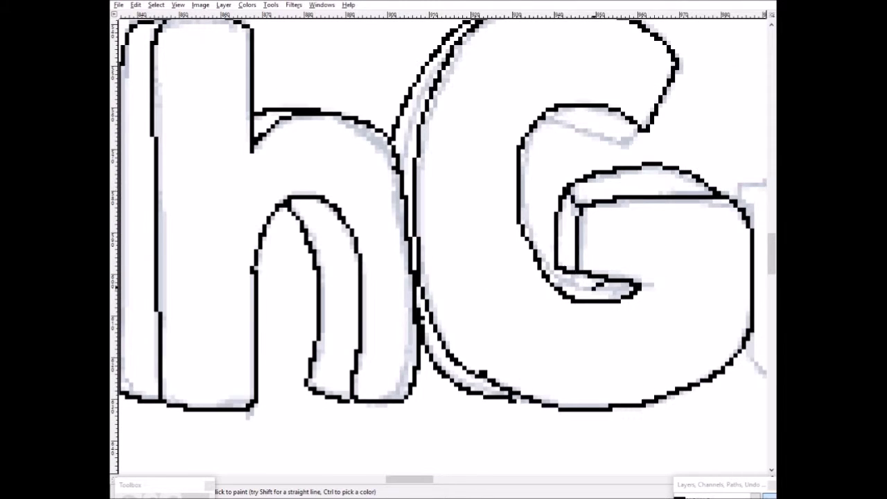
{"action": "scroll", "coordinate": [440, 247], "scroll_direction": "up", "scroll_amount": 3}
{"action": "left_click_drag", "start_coordinate": [552, 224], "coordinate": [628, 258]}
Trace the letter u after the G: its depth edges, main outline, inner curve and right-hand stem.
{"action": "scroll", "coordinate": [443, 277], "scroll_direction": "right", "scroll_amount": 10}
{"action": "scroll", "coordinate": [443, 277], "scroll_direction": "down", "scroll_amount": 3}
{"action": "left_click_drag", "start_coordinate": [293, 178], "coordinate": [395, 421]}
{"action": "scroll", "coordinate": [444, 278], "scroll_direction": "down", "scroll_amount": 3}
{"action": "mouse_move", "coordinate": [489, 244]}
{"action": "left_mouse_down"}
{"action": "mouse_move", "coordinate": [485, 323]}
{"action": "mouse_move", "coordinate": [563, 80]}
{"action": "left_mouse_up"}
{"action": "scroll", "coordinate": [444, 277], "scroll_direction": "up", "scroll_amount": 3}
{"action": "left_click_drag", "start_coordinate": [554, 185], "coordinate": [476, 208]}
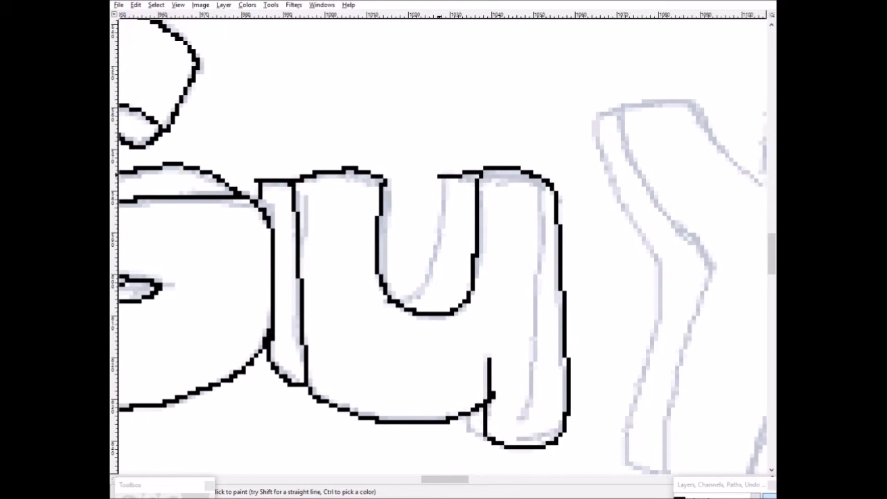
{"action": "left_click_drag", "start_coordinate": [441, 179], "coordinate": [398, 299]}
Trace the front face of the final y, including its left arm, stem, long right edge and upper notch.
{"action": "scroll", "coordinate": [444, 278], "scroll_direction": "right", "scroll_amount": 6}
{"action": "mouse_move", "coordinate": [386, 99]}
{"action": "left_mouse_down"}
{"action": "mouse_move", "coordinate": [501, 172]}
{"action": "mouse_move", "coordinate": [446, 253]}
{"action": "left_mouse_up"}
{"action": "scroll", "coordinate": [444, 277], "scroll_direction": "down", "scroll_amount": 3}
{"action": "left_click_drag", "start_coordinate": [444, 157], "coordinate": [413, 349]}
{"action": "scroll", "coordinate": [444, 277], "scroll_direction": "up", "scroll_amount": 3}
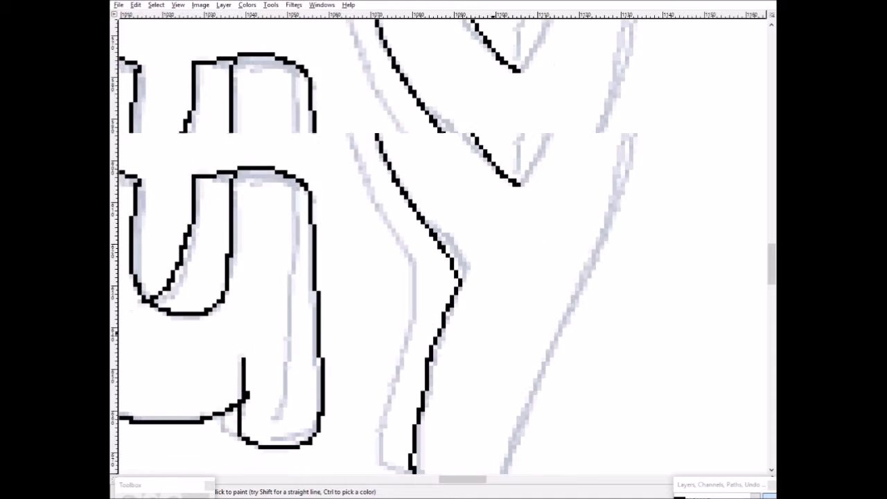
{"action": "left_click_drag", "start_coordinate": [506, 471], "coordinate": [655, 104]}
{"action": "mouse_move", "coordinate": [655, 104]}
{"action": "left_mouse_down"}
{"action": "mouse_move", "coordinate": [594, 60]}
{"action": "mouse_move", "coordinate": [516, 183]}
{"action": "left_mouse_up"}
Trace the y's left-hand depth edge from the upper arm down to its foot.
{"action": "left_click_drag", "start_coordinate": [367, 105], "coordinate": [349, 111]}
{"action": "scroll", "coordinate": [443, 249], "scroll_direction": "down", "scroll_amount": 5}
{"action": "mouse_move", "coordinate": [398, 138]}
{"action": "left_mouse_down"}
{"action": "mouse_move", "coordinate": [370, 246]}
{"action": "mouse_move", "coordinate": [409, 256]}
{"action": "left_mouse_up"}
{"action": "scroll", "coordinate": [444, 249], "scroll_direction": "down", "scroll_amount": 2}
{"action": "scroll", "coordinate": [444, 249], "scroll_direction": "up", "scroll_amount": 2}
{"action": "key", "text": "shift+e"}
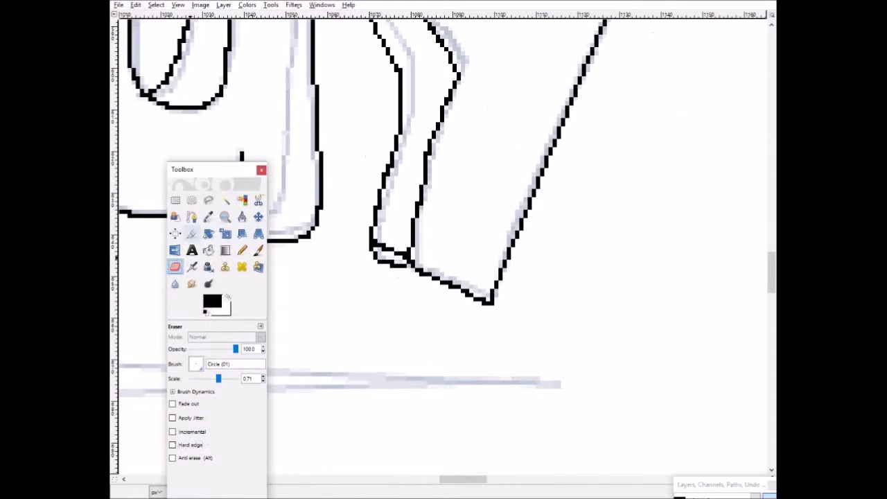
Trace the long wedge beneath "BritishGuy" and the triangle beneath "Mr" with straight pencil lines.
{"action": "key", "text": "2"}
{"action": "scroll", "coordinate": [443, 228], "scroll_direction": "left", "scroll_amount": 10}
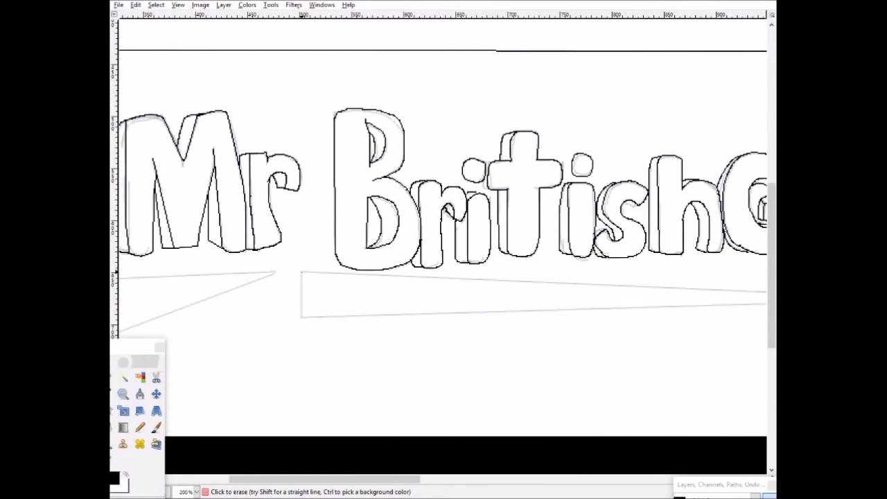
{"action": "key", "text": "p"}
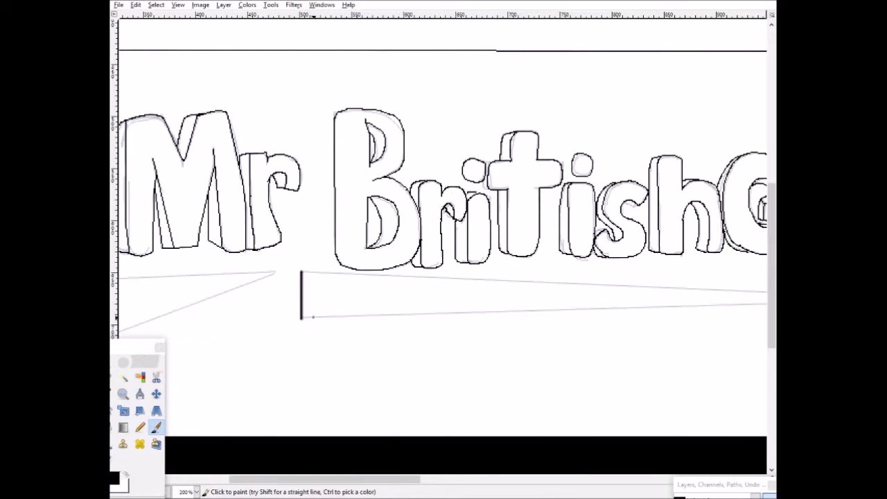
{"action": "key", "text": "n"}
{"action": "scroll", "coordinate": [510, 300], "scroll_direction": "right", "scroll_amount": 8}
{"action": "left_click", "coordinate": [509, 299], "text": "shift"}
{"action": "scroll", "coordinate": [510, 299], "scroll_direction": "down", "scroll_amount": 3}
{"action": "scroll", "coordinate": [444, 278], "scroll_direction": "up", "scroll_amount": 4}
{"action": "scroll", "coordinate": [444, 277], "scroll_direction": "down", "scroll_amount": 2}
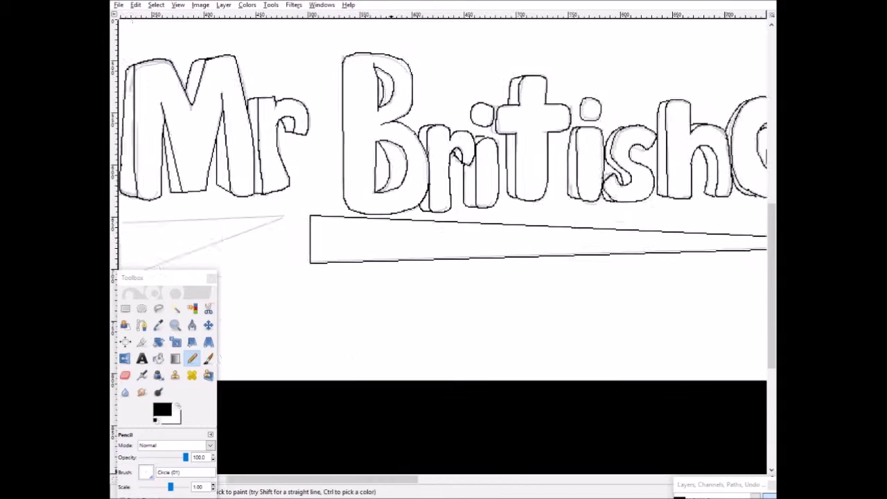
{"action": "scroll", "coordinate": [444, 278], "scroll_direction": "up", "scroll_amount": 2}
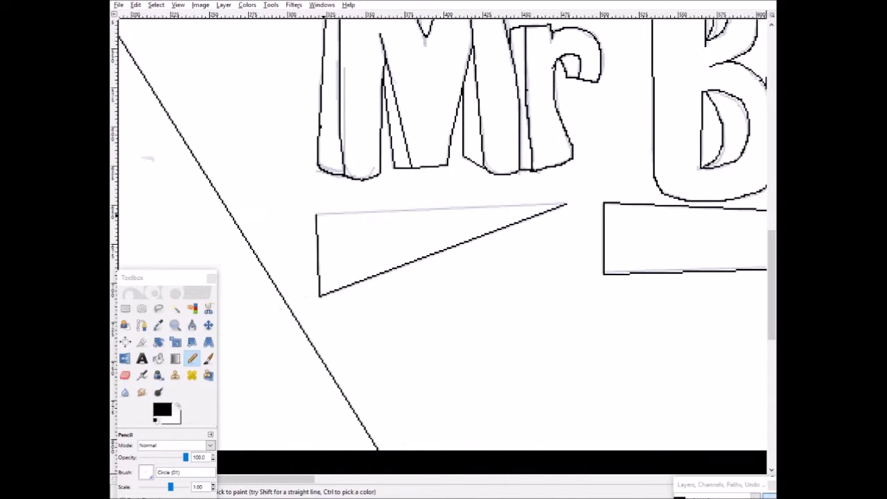
{"action": "scroll", "coordinate": [317, 215], "scroll_direction": "down", "scroll_amount": 3}
Trace the fringe strands over the character's forehead and the arched cap opening above them.
{"action": "scroll", "coordinate": [443, 277], "scroll_direction": "right", "scroll_amount": 10}
{"action": "scroll", "coordinate": [638, 115], "scroll_direction": "up", "scroll_amount": 4}
{"action": "mouse_move", "coordinate": [637, 116]}
{"action": "left_mouse_down"}
{"action": "mouse_move", "coordinate": [446, 307]}
{"action": "mouse_move", "coordinate": [454, 137]}
{"action": "left_mouse_up"}
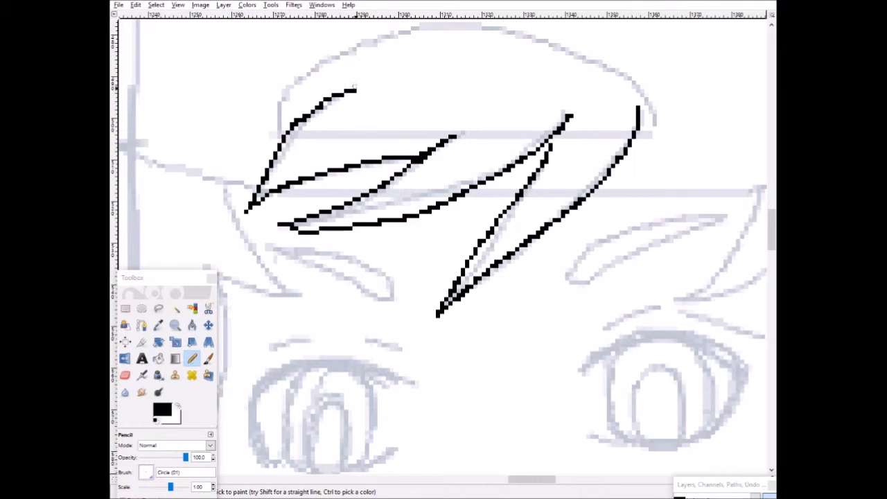
{"action": "scroll", "coordinate": [444, 277], "scroll_direction": "up", "scroll_amount": 3}
{"action": "left_click_drag", "start_coordinate": [281, 240], "coordinate": [374, 149]}
{"action": "left_click_drag", "start_coordinate": [511, 149], "coordinate": [659, 249]}
{"action": "scroll", "coordinate": [546, 316], "scroll_direction": "right", "scroll_amount": 6}
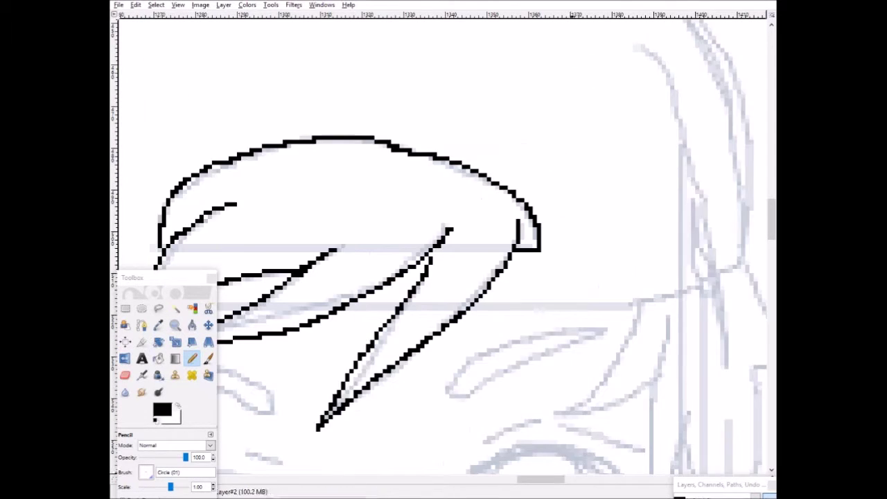
Trace the cap's lower edge across the forehead from its right end to its left end.
{"action": "left_click", "coordinate": [667, 255]}
{"action": "mouse_move", "coordinate": [653, 257]}
{"action": "left_mouse_down"}
{"action": "mouse_move", "coordinate": [510, 308]}
{"action": "mouse_move", "coordinate": [393, 310]}
{"action": "left_mouse_up"}
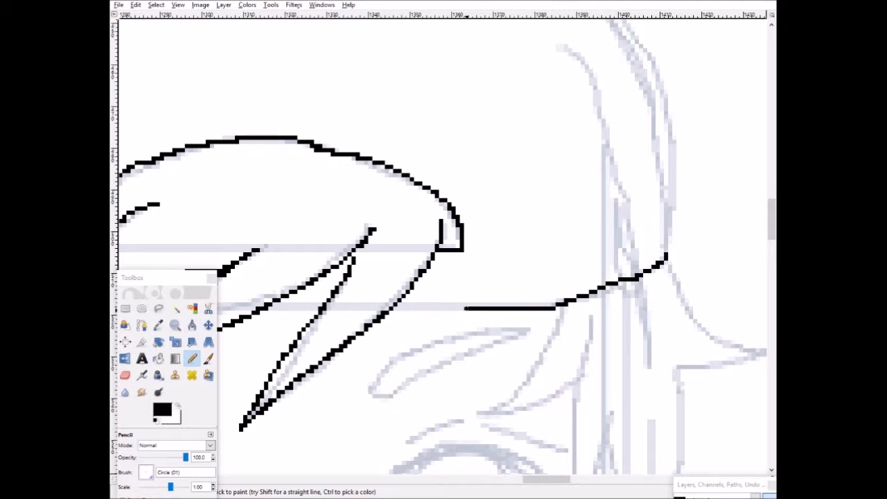
{"action": "scroll", "coordinate": [393, 309], "scroll_direction": "left", "scroll_amount": 8}
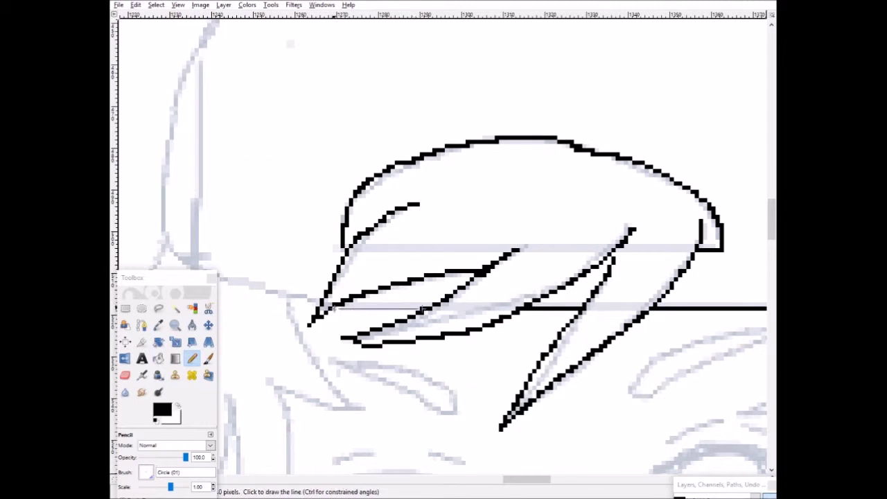
{"action": "scroll", "coordinate": [444, 249], "scroll_direction": "left", "scroll_amount": 8}
{"action": "scroll", "coordinate": [443, 250], "scroll_direction": "down", "scroll_amount": 2}
{"action": "scroll", "coordinate": [444, 250], "scroll_direction": "down", "scroll_amount": 1}
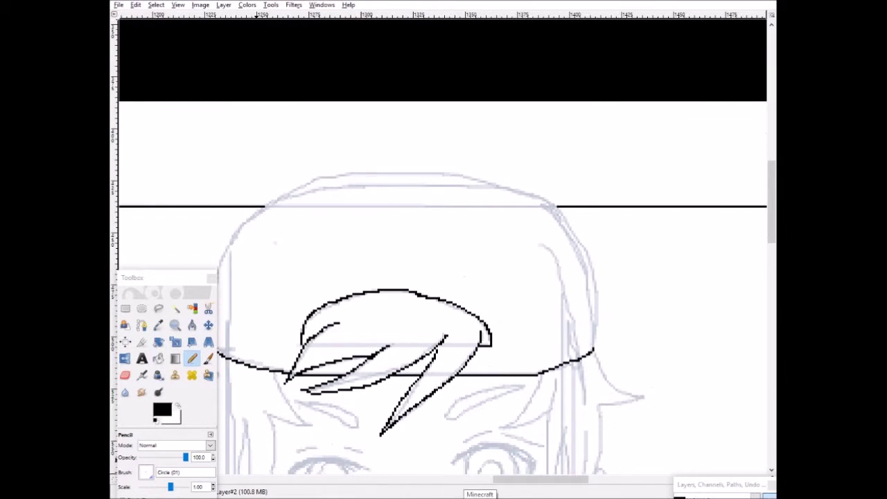
Trace the outer dome of the cap along its right side, left side and crown.
{"action": "scroll", "coordinate": [444, 250], "scroll_direction": "up", "scroll_amount": 2}
{"action": "mouse_move", "coordinate": [516, 191]}
{"action": "left_mouse_down"}
{"action": "mouse_move", "coordinate": [559, 219]}
{"action": "mouse_move", "coordinate": [593, 350]}
{"action": "left_mouse_up"}
{"action": "scroll", "coordinate": [444, 249], "scroll_direction": "left", "scroll_amount": 10}
{"action": "mouse_move", "coordinate": [513, 454]}
{"action": "left_mouse_down"}
{"action": "mouse_move", "coordinate": [534, 294]}
{"action": "mouse_move", "coordinate": [624, 170]}
{"action": "left_mouse_up"}
{"action": "scroll", "coordinate": [443, 249], "scroll_direction": "right", "scroll_amount": 8}
{"action": "scroll", "coordinate": [443, 249], "scroll_direction": "left", "scroll_amount": 3}
{"action": "left_click_drag", "start_coordinate": [436, 142], "coordinate": [208, 96]}
Trace the pointed hair tuft above the right-hand eye and the strands running down that side of the face.
{"action": "scroll", "coordinate": [443, 249], "scroll_direction": "down", "scroll_amount": 3}
{"action": "scroll", "coordinate": [444, 250], "scroll_direction": "down", "scroll_amount": 5}
{"action": "left_click_drag", "start_coordinate": [506, 142], "coordinate": [386, 287]}
{"action": "left_click_drag", "start_coordinate": [562, 177], "coordinate": [525, 308]}
{"action": "scroll", "coordinate": [443, 250], "scroll_direction": "down", "scroll_amount": 3}
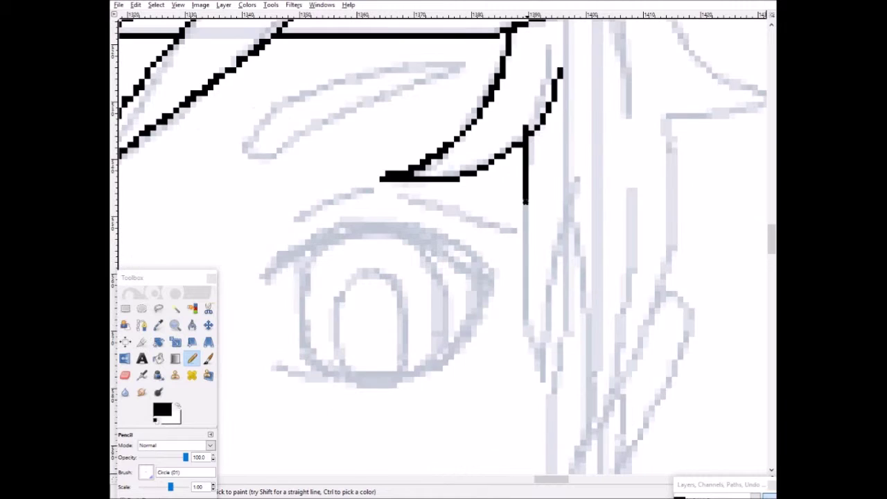
{"action": "left_click_drag", "start_coordinate": [525, 202], "coordinate": [538, 394]}
{"action": "scroll", "coordinate": [443, 249], "scroll_direction": "down", "scroll_amount": 2}
{"action": "left_click_drag", "start_coordinate": [573, 208], "coordinate": [589, 345]}
{"action": "scroll", "coordinate": [444, 250], "scroll_direction": "up", "scroll_amount": 3}
Trace the outward-flicking hair spike below the cap's right-hand end.
{"action": "scroll", "coordinate": [444, 249], "scroll_direction": "right", "scroll_amount": 5}
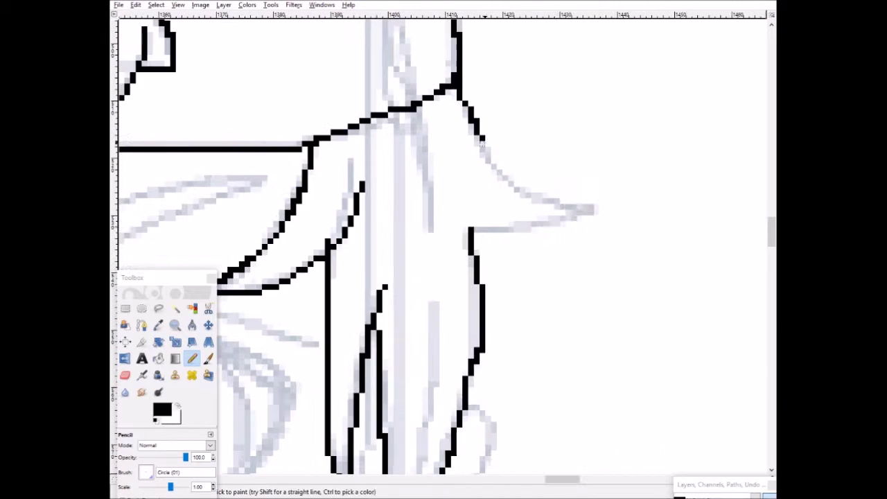
{"action": "left_click_drag", "start_coordinate": [481, 142], "coordinate": [595, 208]}
{"action": "scroll", "coordinate": [443, 250], "scroll_direction": "down", "scroll_amount": 5}
{"action": "scroll", "coordinate": [444, 249], "scroll_direction": "up", "scroll_amount": 3}
Trace the hair strands beside the left-hand eye, including the long curved side lock and its narrow inner strand.
{"action": "left_click_drag", "start_coordinate": [762, 320], "coordinate": [706, 402]}
{"action": "left_click_drag", "start_coordinate": [426, 252], "coordinate": [378, 318]}
{"action": "scroll", "coordinate": [443, 249], "scroll_direction": "down", "scroll_amount": 3}
{"action": "left_click_drag", "start_coordinate": [412, 267], "coordinate": [344, 416]}
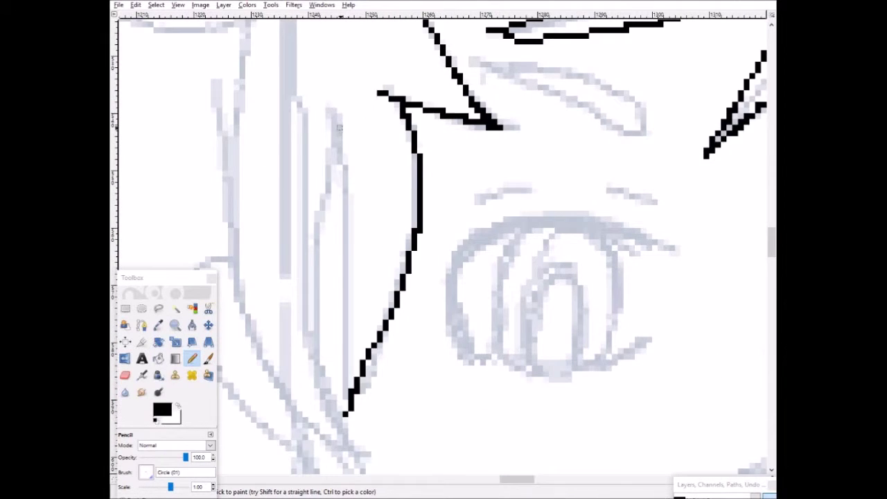
{"action": "left_click_drag", "start_coordinate": [339, 127], "coordinate": [344, 401]}
{"action": "scroll", "coordinate": [346, 277], "scroll_direction": "down", "scroll_amount": 3}
{"action": "left_click_drag", "start_coordinate": [308, 169], "coordinate": [347, 338]}
Trace the outer edge of the left-hand hair and undo the misplaced stroke for its outward flick.
{"action": "scroll", "coordinate": [347, 277], "scroll_direction": "up", "scroll_amount": 6}
{"action": "left_click_drag", "start_coordinate": [262, 102], "coordinate": [235, 320]}
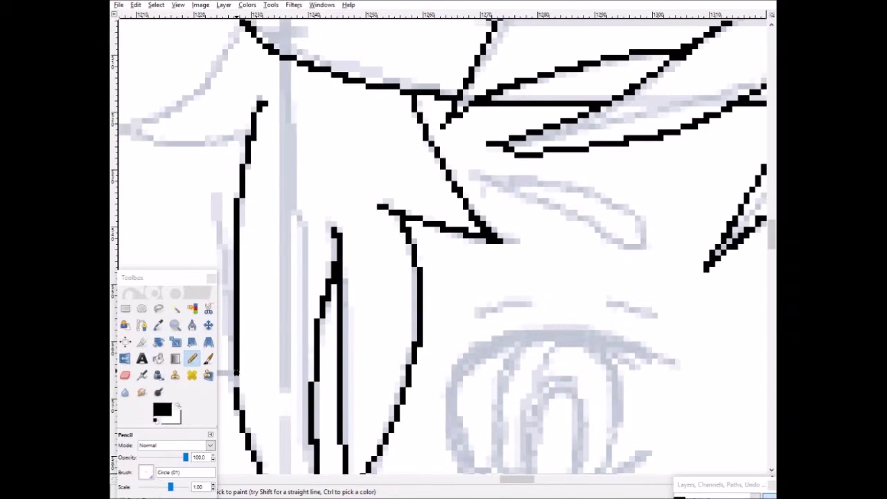
{"action": "scroll", "coordinate": [444, 250], "scroll_direction": "left", "scroll_amount": 3}
{"action": "left_click_drag", "start_coordinate": [416, 124], "coordinate": [287, 242]}
{"action": "key", "text": "ctrl+z"}
Trace the left-hand ear's outline and inner fold beneath the hair.
{"action": "scroll", "coordinate": [444, 250], "scroll_direction": "down", "scroll_amount": 2}
{"action": "scroll", "coordinate": [444, 250], "scroll_direction": "up", "scroll_amount": 2}
{"action": "mouse_move", "coordinate": [450, 202]}
{"action": "left_mouse_down"}
{"action": "mouse_move", "coordinate": [401, 281]}
{"action": "mouse_move", "coordinate": [555, 395]}
{"action": "left_mouse_up"}
{"action": "scroll", "coordinate": [554, 395], "scroll_direction": "down", "scroll_amount": 3}
{"action": "left_click_drag", "start_coordinate": [450, 138], "coordinate": [412, 207]}
Trace the right-hand ear's outline, its inner fold lines and the hair ends crossing its lobe.
{"action": "scroll", "coordinate": [412, 208], "scroll_direction": "right", "scroll_amount": 5}
{"action": "left_click_drag", "start_coordinate": [623, 76], "coordinate": [576, 249]}
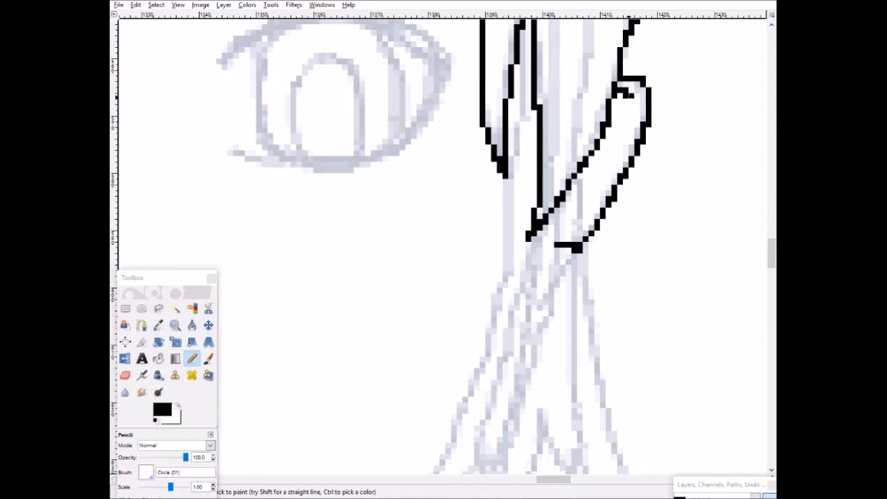
{"action": "scroll", "coordinate": [554, 249], "scroll_direction": "down", "scroll_amount": 2}
{"action": "left_click_drag", "start_coordinate": [562, 132], "coordinate": [503, 312]}
{"action": "scroll", "coordinate": [502, 312], "scroll_direction": "down", "scroll_amount": 3}
{"action": "scroll", "coordinate": [444, 250], "scroll_direction": "left", "scroll_amount": 3}
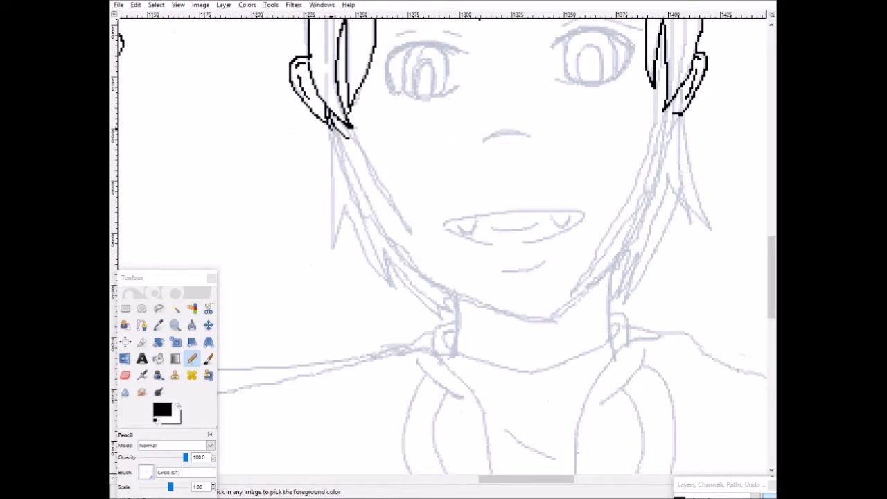
{"action": "scroll", "coordinate": [680, 114], "scroll_direction": "up", "scroll_amount": 2}
{"action": "left_click_drag", "start_coordinate": [623, 62], "coordinate": [598, 121]}
{"action": "scroll", "coordinate": [443, 250], "scroll_direction": "up", "scroll_amount": 3}
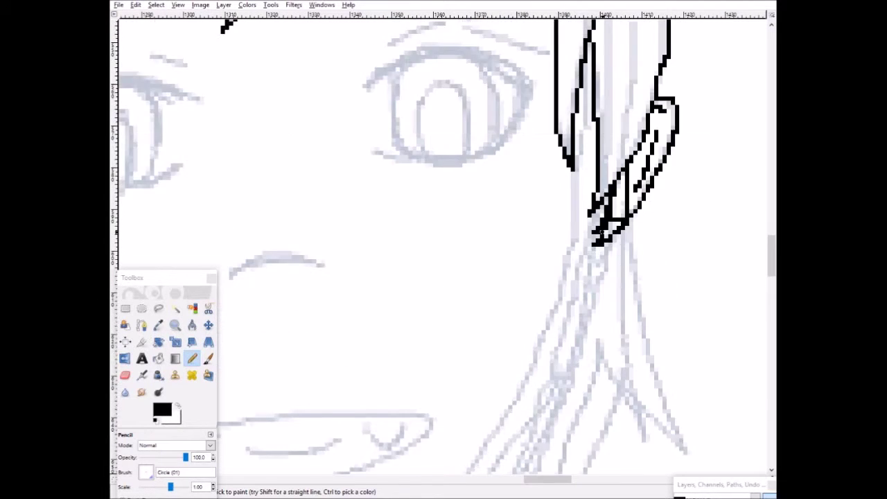
Trace the jawline from both ears down to the chin.
{"action": "scroll", "coordinate": [443, 250], "scroll_direction": "down", "scroll_amount": 3}
{"action": "left_click_drag", "start_coordinate": [604, 20], "coordinate": [485, 298]}
{"action": "scroll", "coordinate": [444, 250], "scroll_direction": "down", "scroll_amount": 3}
{"action": "scroll", "coordinate": [443, 249], "scroll_direction": "right", "scroll_amount": 3}
{"action": "left_click_drag", "start_coordinate": [765, 246], "coordinate": [682, 296]}
{"action": "left_click_drag", "start_coordinate": [412, 167], "coordinate": [683, 294]}
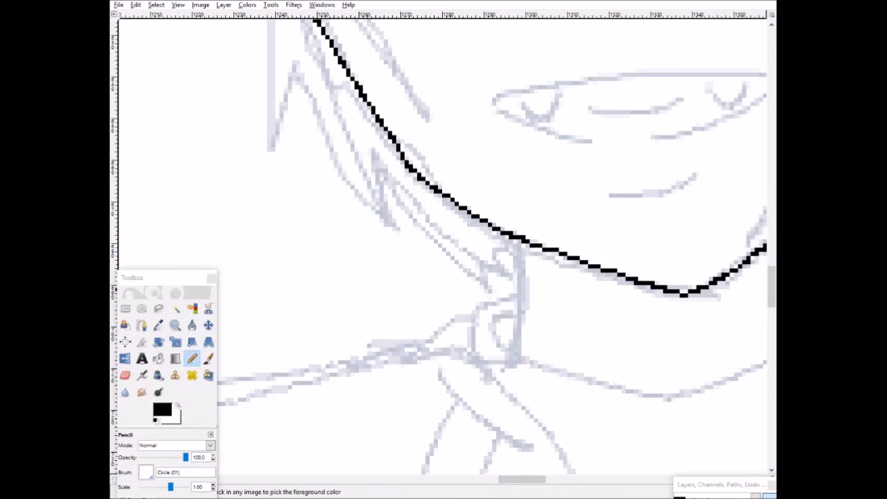
{"action": "scroll", "coordinate": [443, 249], "scroll_direction": "down", "scroll_amount": 3}
Trace the long pointed hair locks hanging below the left-hand ear.
{"action": "scroll", "coordinate": [444, 250], "scroll_direction": "up", "scroll_amount": 3}
{"action": "left_click_drag", "start_coordinate": [455, 410], "coordinate": [455, 150]}
{"action": "scroll", "coordinate": [443, 249], "scroll_direction": "down", "scroll_amount": 3}
{"action": "left_click_drag", "start_coordinate": [574, 162], "coordinate": [589, 239]}
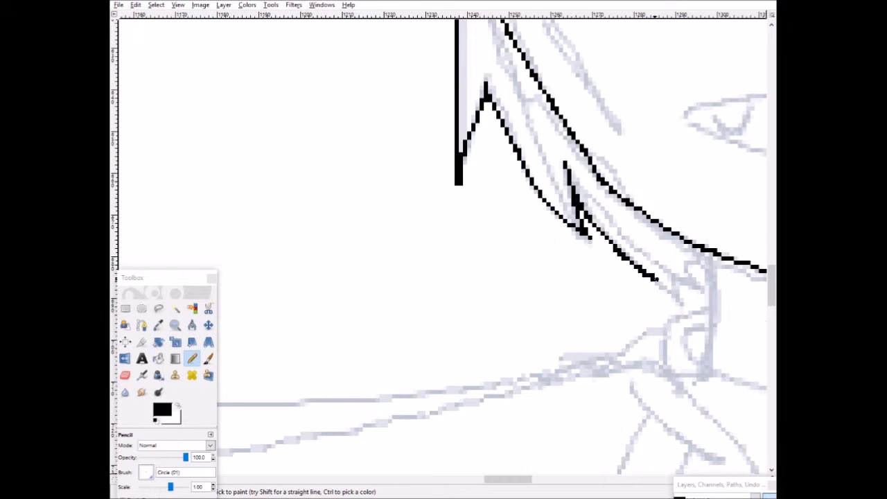
Trace the neck sides, the curved neckline and the small collar loops at both ends of it.
{"action": "scroll", "coordinate": [444, 249], "scroll_direction": "right", "scroll_amount": 3}
{"action": "left_click_drag", "start_coordinate": [469, 274], "coordinate": [764, 110]}
{"action": "left_click_drag", "start_coordinate": [386, 338], "coordinate": [720, 341]}
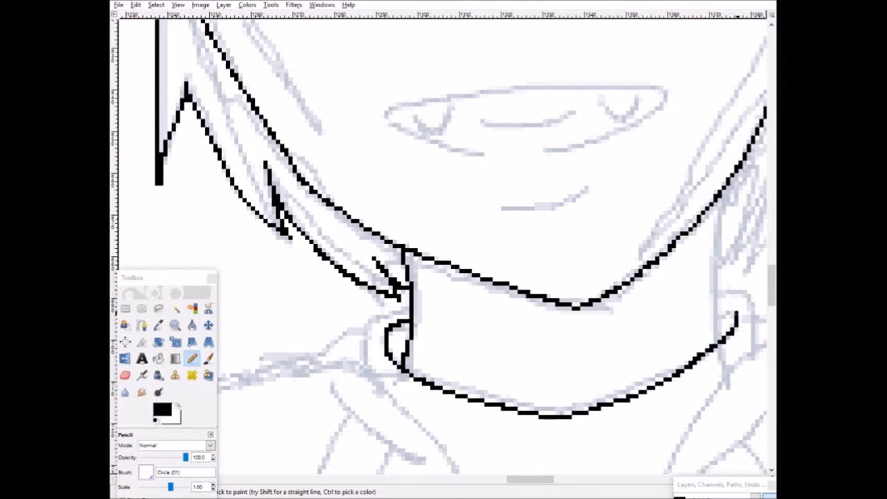
{"action": "scroll", "coordinate": [686, 350], "scroll_direction": "right", "scroll_amount": 2}
{"action": "scroll", "coordinate": [686, 350], "scroll_direction": "down", "scroll_amount": 2}
{"action": "left_click_drag", "start_coordinate": [629, 184], "coordinate": [633, 235]}
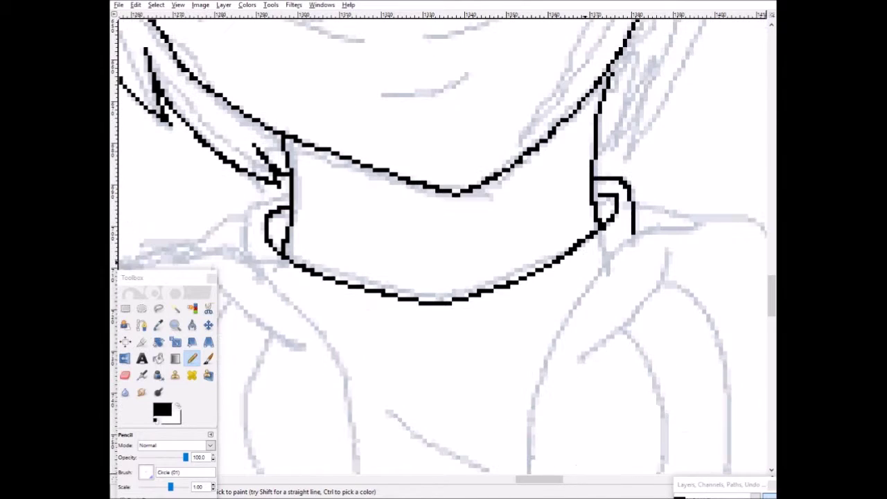
Trace the pointed hair locks hanging below the right-hand ear toward the neck.
{"action": "scroll", "coordinate": [443, 249], "scroll_direction": "up", "scroll_amount": 5}
{"action": "scroll", "coordinate": [443, 249], "scroll_direction": "right", "scroll_amount": 5}
{"action": "left_click_drag", "start_coordinate": [679, 166], "coordinate": [586, 399]}
{"action": "scroll", "coordinate": [443, 249], "scroll_direction": "down", "scroll_amount": 3}
{"action": "left_click_drag", "start_coordinate": [614, 114], "coordinate": [520, 299]}
{"action": "scroll", "coordinate": [443, 250], "scroll_direction": "down", "scroll_amount": 3}
{"action": "scroll", "coordinate": [443, 250], "scroll_direction": "up", "scroll_amount": 2}
Trace the left-hand eye with its lids, iris, pupil and crease marks, plus both eyebrows.
{"action": "scroll", "coordinate": [443, 250], "scroll_direction": "up", "scroll_amount": 3}
{"action": "left_click_drag", "start_coordinate": [477, 201], "coordinate": [315, 212]}
{"action": "scroll", "coordinate": [443, 249], "scroll_direction": "down", "scroll_amount": 2}
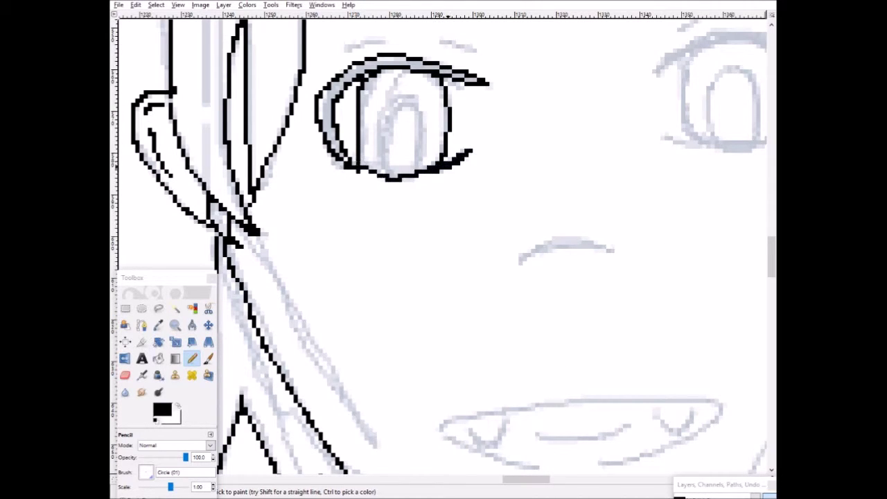
{"action": "scroll", "coordinate": [444, 249], "scroll_direction": "down", "scroll_amount": 2}
{"action": "scroll", "coordinate": [444, 249], "scroll_direction": "up", "scroll_amount": 2}
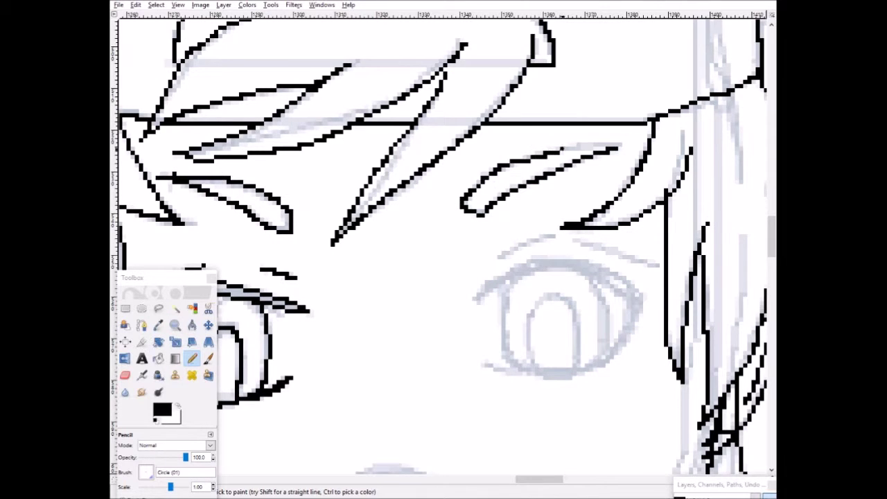
Trace the nose curve and the right-hand eye with its lash outline, iris and pupil.
{"action": "scroll", "coordinate": [429, 368], "scroll_direction": "down", "scroll_amount": 2}
{"action": "left_click_drag", "start_coordinate": [396, 357], "coordinate": [431, 368]}
{"action": "mouse_move", "coordinate": [477, 188]}
{"action": "left_mouse_down"}
{"action": "mouse_move", "coordinate": [555, 158]}
{"action": "mouse_move", "coordinate": [631, 188]}
{"action": "left_mouse_up"}
{"action": "scroll", "coordinate": [623, 188], "scroll_direction": "down", "scroll_amount": 2}
{"action": "scroll", "coordinate": [444, 249], "scroll_direction": "up", "scroll_amount": 2}
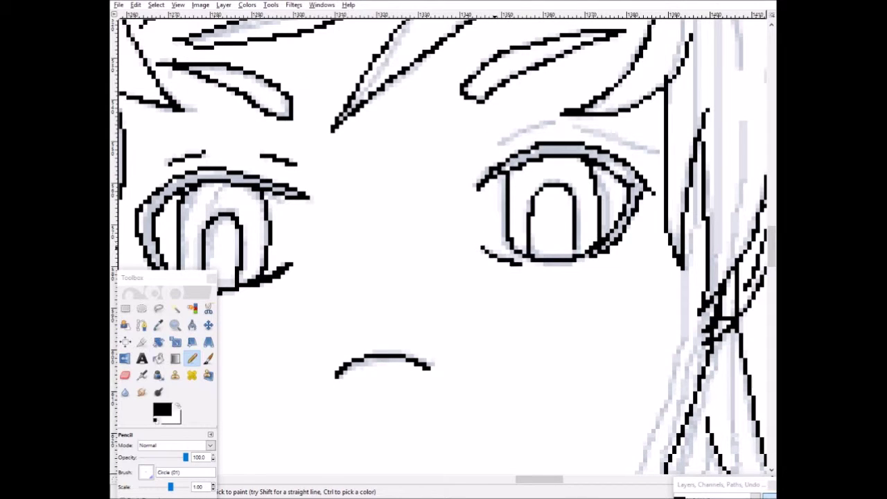
Fill the upper lash areas of both eyes with black using Bucket Fill.
{"action": "key", "text": "shift+b"}
{"action": "left_click", "coordinate": [561, 149]}
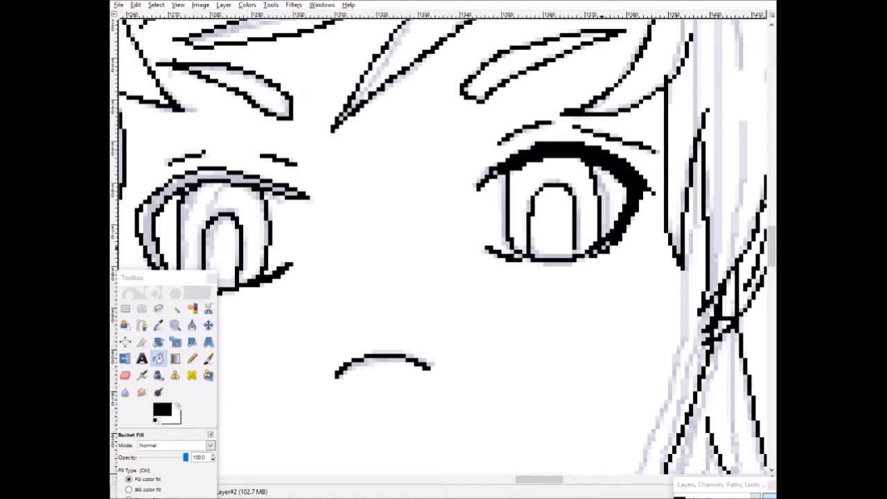
{"action": "scroll", "coordinate": [496, 172], "scroll_direction": "left", "scroll_amount": 3}
{"action": "left_click", "coordinate": [367, 189]}
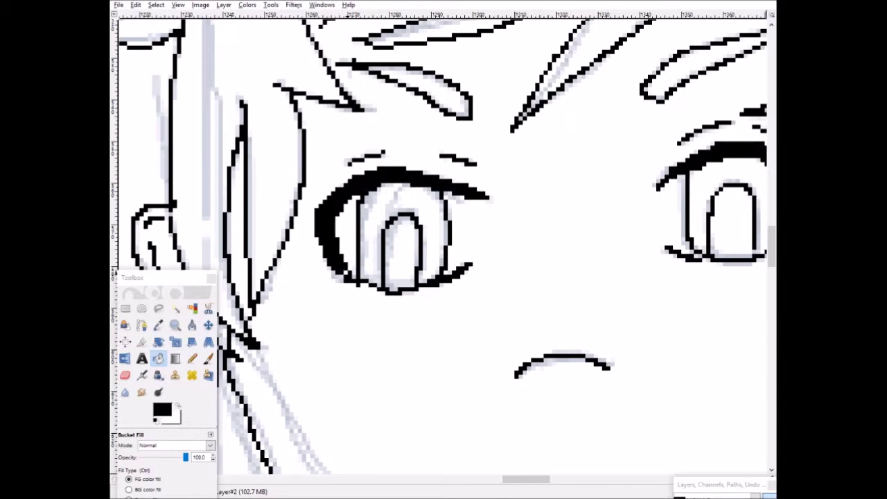
Trace the mouth outline with its two fangs and the short curve beneath the lower lip using the Pencil.
{"action": "scroll", "coordinate": [444, 249], "scroll_direction": "down", "scroll_amount": 4}
{"action": "scroll", "coordinate": [444, 249], "scroll_direction": "right", "scroll_amount": 1}
{"action": "key", "text": "n"}
{"action": "left_click_drag", "start_coordinate": [395, 296], "coordinate": [681, 272]}
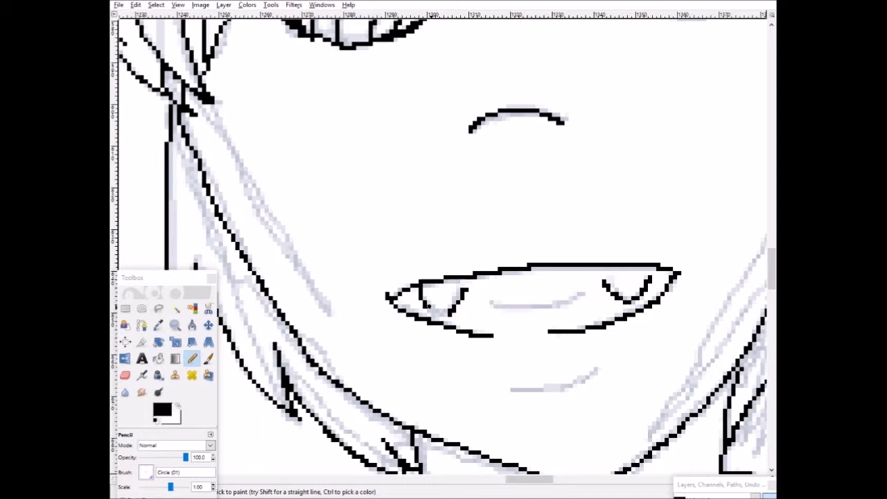
{"action": "scroll", "coordinate": [444, 249], "scroll_direction": "down", "scroll_amount": 8}
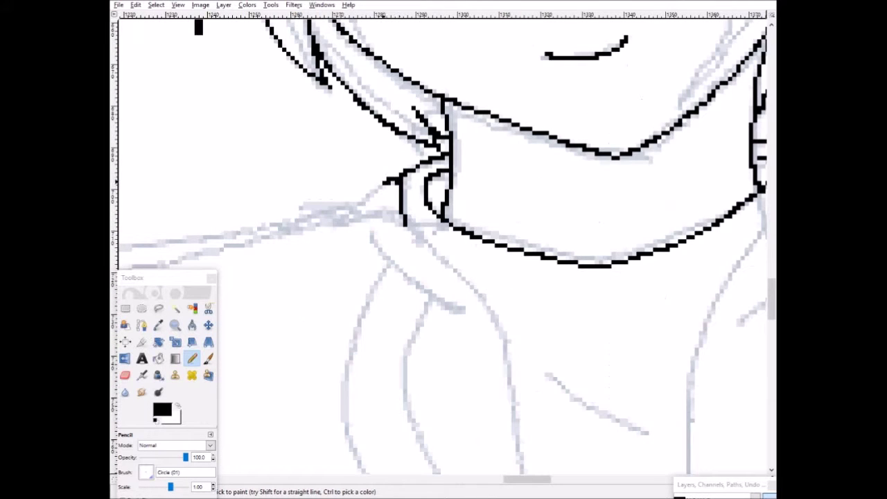
Trace both front edges of the jacket opening, the right-hand collar top and the two shirt crease lines.
{"action": "scroll", "coordinate": [402, 217], "scroll_direction": "down", "scroll_amount": 5}
{"action": "mouse_move", "coordinate": [439, 21]}
{"action": "left_mouse_down"}
{"action": "mouse_move", "coordinate": [499, 100]}
{"action": "mouse_move", "coordinate": [530, 406]}
{"action": "left_mouse_up"}
{"action": "scroll", "coordinate": [531, 406], "scroll_direction": "up", "scroll_amount": 2}
{"action": "scroll", "coordinate": [531, 406], "scroll_direction": "right", "scroll_amount": 3}
{"action": "left_click_drag", "start_coordinate": [524, 58], "coordinate": [573, 67]}
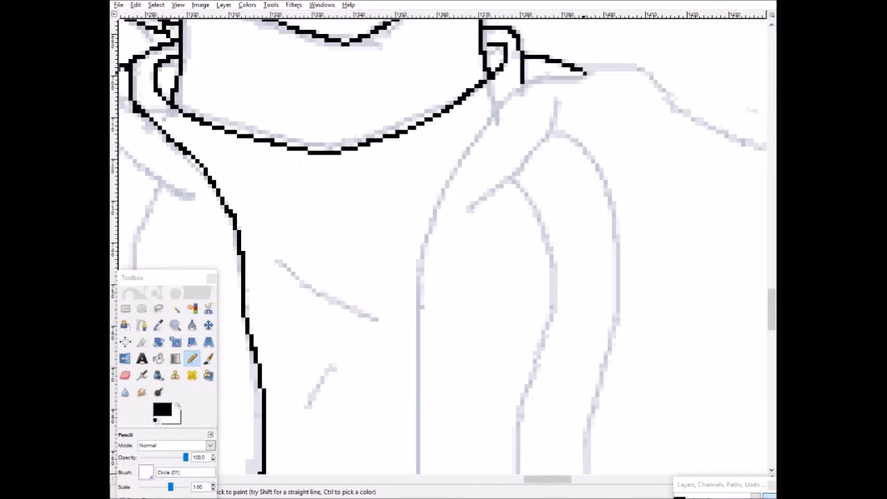
{"action": "left_click_drag", "start_coordinate": [426, 219], "coordinate": [414, 471]}
{"action": "left_click_drag", "start_coordinate": [280, 257], "coordinate": [378, 318]}
{"action": "left_click_drag", "start_coordinate": [335, 366], "coordinate": [309, 408]}
Trace the right-hand collar fold and the two curved strap edges hanging from it.
{"action": "left_click_drag", "start_coordinate": [559, 90], "coordinate": [513, 182]}
{"action": "left_click_drag", "start_coordinate": [467, 202], "coordinate": [531, 208]}
{"action": "scroll", "coordinate": [443, 249], "scroll_direction": "down", "scroll_amount": 5}
{"action": "left_click_drag", "start_coordinate": [526, 128], "coordinate": [507, 279]}
{"action": "scroll", "coordinate": [443, 250], "scroll_direction": "up", "scroll_amount": 5}
{"action": "left_click_drag", "start_coordinate": [551, 135], "coordinate": [603, 298]}
Trace the two curved strap edges hanging from the left-hand collar fold down to the drawing's lower border.
{"action": "scroll", "coordinate": [444, 249], "scroll_direction": "up", "scroll_amount": 2}
{"action": "scroll", "coordinate": [443, 250], "scroll_direction": "left", "scroll_amount": 4}
{"action": "scroll", "coordinate": [443, 250], "scroll_direction": "down", "scroll_amount": 3}
{"action": "left_click_drag", "start_coordinate": [470, 28], "coordinate": [477, 309]}
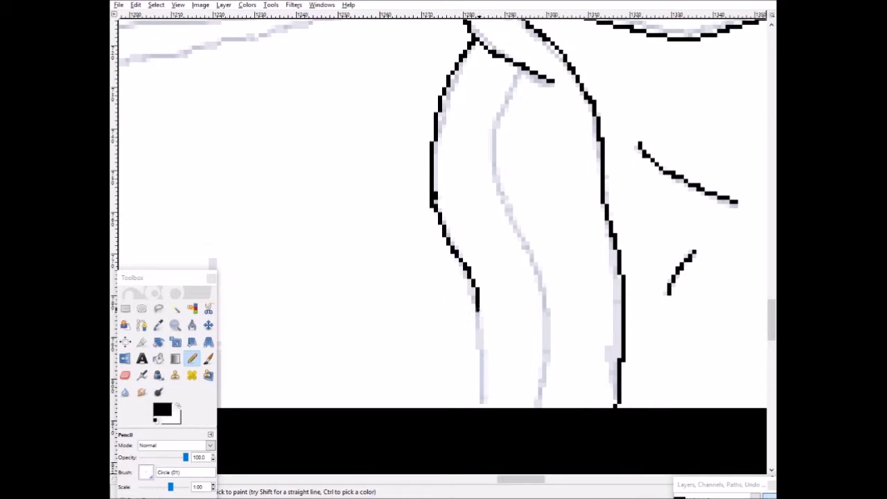
{"action": "left_click_drag", "start_coordinate": [518, 237], "coordinate": [544, 405]}
Trace the left-hand shoulder line from the collar outward and the sleeve edge down to the drawing's lower border.
{"action": "scroll", "coordinate": [541, 389], "scroll_direction": "down", "scroll_amount": 3}
{"action": "scroll", "coordinate": [443, 250], "scroll_direction": "up", "scroll_amount": 3}
{"action": "left_click_drag", "start_coordinate": [568, 148], "coordinate": [376, 199]}
{"action": "left_click_drag", "start_coordinate": [541, 154], "coordinate": [187, 235]}
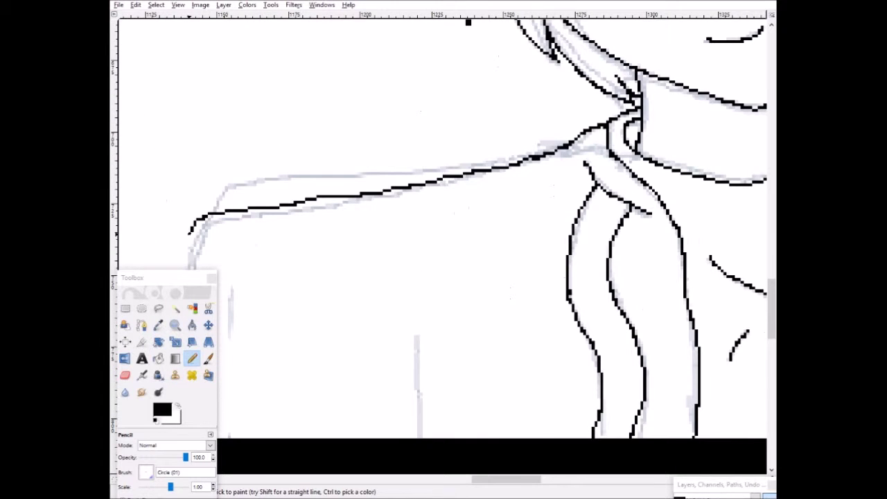
{"action": "scroll", "coordinate": [443, 249], "scroll_direction": "left", "scroll_amount": 3}
{"action": "left_click_drag", "start_coordinate": [307, 240], "coordinate": [289, 438]}
Trace the right-hand shoulder line from the collar, its rounded sleeve edge and the short inner arm line down to the lower border.
{"action": "scroll", "coordinate": [443, 228], "scroll_direction": "right", "scroll_amount": 5}
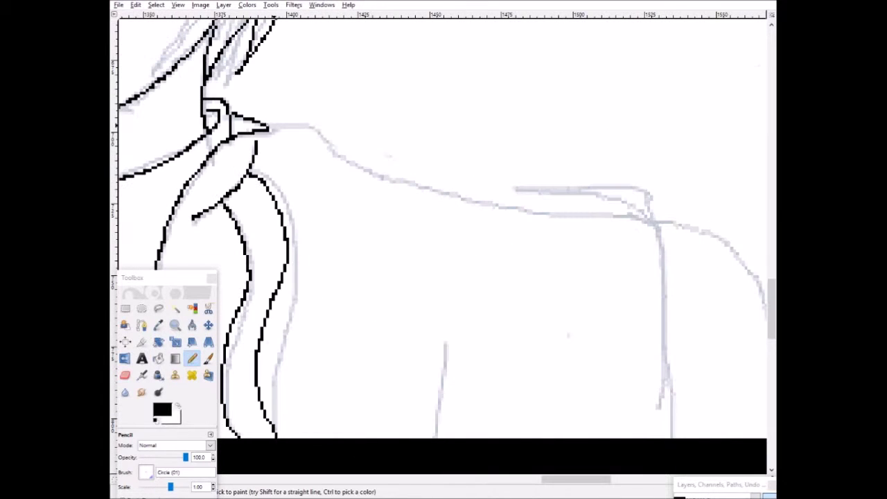
{"action": "left_click_drag", "start_coordinate": [644, 217], "coordinate": [728, 247]}
{"action": "scroll", "coordinate": [443, 228], "scroll_direction": "right", "scroll_amount": 3}
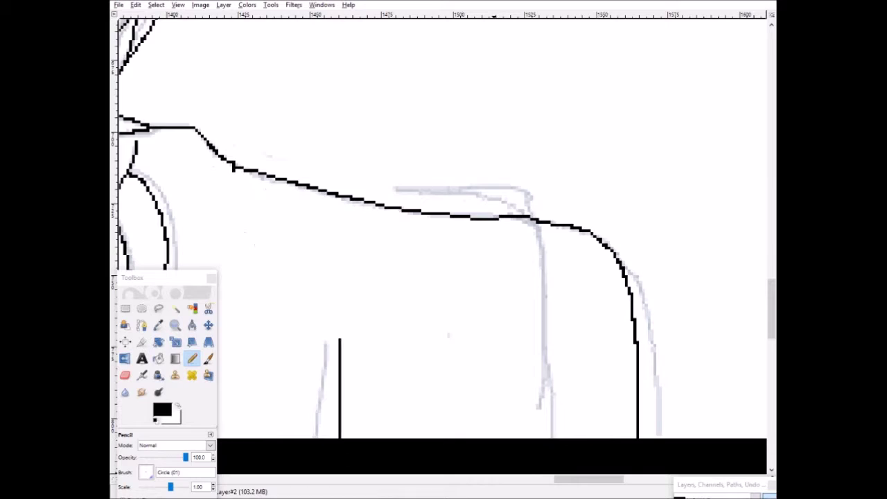
Create a new layer directly beneath the line-art layer for the character's colours.
{"action": "scroll", "coordinate": [444, 229], "scroll_direction": "up", "scroll_amount": 5}
{"action": "scroll", "coordinate": [444, 229], "scroll_direction": "up", "scroll_amount": 5}
{"action": "scroll", "coordinate": [443, 228], "scroll_direction": "down", "scroll_amount": 5}
{"action": "scroll", "coordinate": [444, 242], "scroll_direction": "down", "scroll_amount": 10}
{"action": "scroll", "coordinate": [443, 243], "scroll_direction": "up", "scroll_amount": 5}
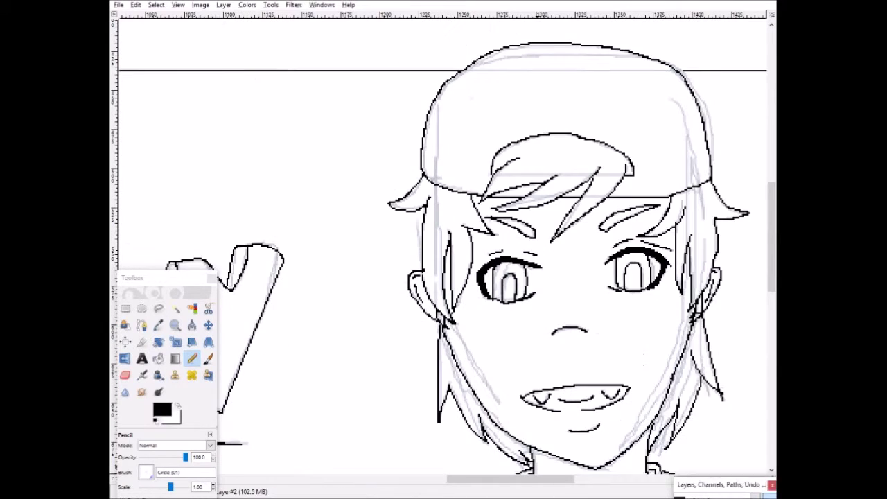
{"action": "key", "text": "ctrl+l"}
{"action": "key", "text": "shift+ctrl+n"}
{"action": "key", "text": "Return"}
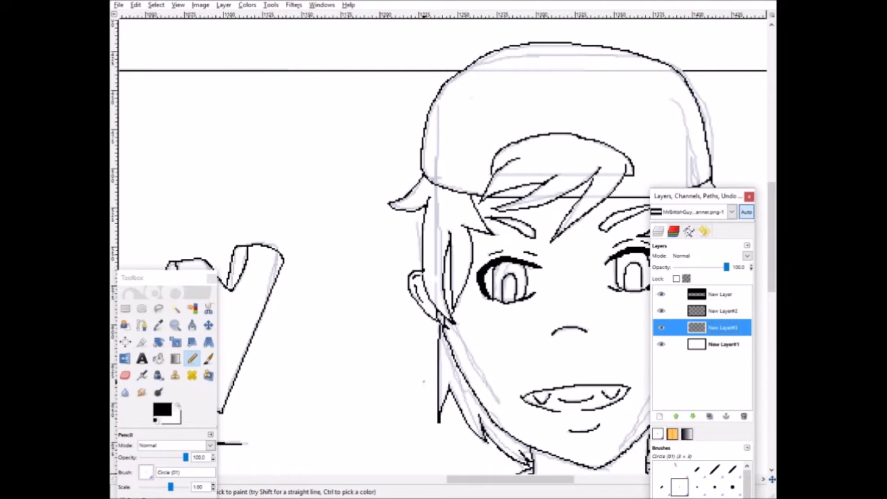
Pick the darkest orange swatch from the separate colour palette image as the foreground colour.
{"action": "scroll", "coordinate": [443, 249], "scroll_direction": "right", "scroll_amount": 5}
{"action": "left_click", "coordinate": [720, 310]}
{"action": "key", "text": "o"}
{"action": "key", "text": "alt+Tab"}
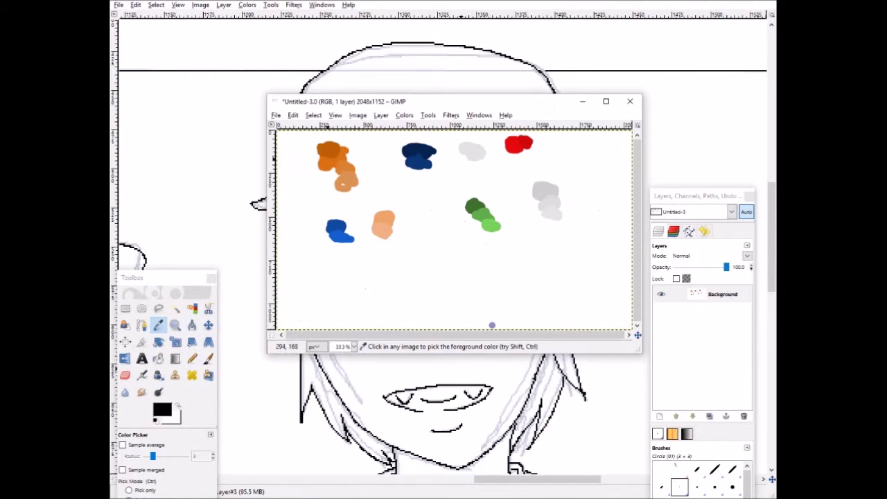
{"action": "left_click", "coordinate": [324, 157]}
{"action": "key", "text": "alt+Tab"}
Paint the fringe showing through the cap opening dark orange with the Paintbrush.
{"action": "key", "text": "plus"}
{"action": "key", "text": "p"}
{"action": "mouse_move", "coordinate": [610, 104]}
{"action": "left_mouse_down"}
{"action": "mouse_move", "coordinate": [604, 131]}
{"action": "mouse_move", "coordinate": [495, 257]}
{"action": "left_mouse_up"}
{"action": "left_click_drag", "start_coordinate": [375, 173], "coordinate": [554, 84]}
{"action": "left_click_drag", "start_coordinate": [485, 138], "coordinate": [645, 131]}
{"action": "left_click_drag", "start_coordinate": [430, 121], "coordinate": [540, 104]}
Paint the left-hand side hair dark orange from beside the ear down along the jaw to the neck.
{"action": "scroll", "coordinate": [444, 249], "scroll_direction": "down", "scroll_amount": 3}
{"action": "mouse_move", "coordinate": [325, 257]}
{"action": "left_mouse_down"}
{"action": "mouse_move", "coordinate": [297, 105]}
{"action": "mouse_move", "coordinate": [267, 222]}
{"action": "left_mouse_up"}
{"action": "left_click_drag", "start_coordinate": [315, 194], "coordinate": [250, 28]}
{"action": "scroll", "coordinate": [444, 249], "scroll_direction": "down", "scroll_amount": 6}
{"action": "left_click_drag", "start_coordinate": [291, 83], "coordinate": [429, 320]}
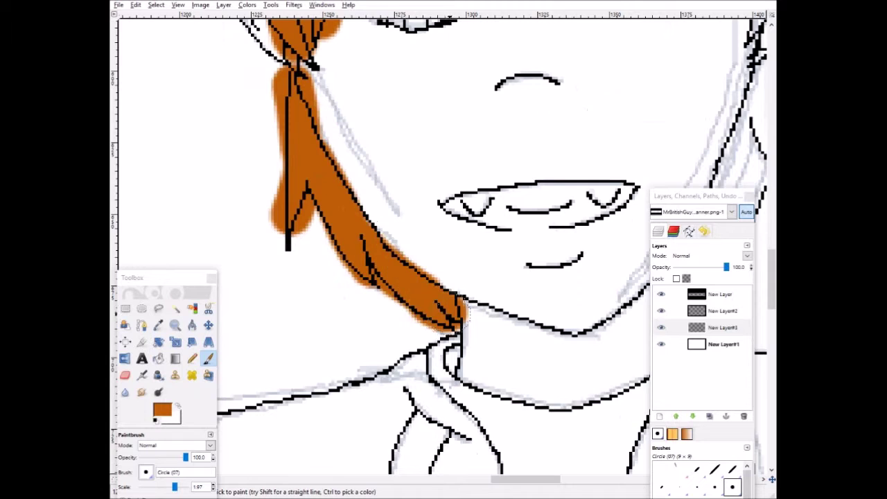
Paint the right-hand side hair dark orange from the cap tuft down past the ear, and fill the remaining gaps in the hair.
{"action": "scroll", "coordinate": [430, 320], "scroll_direction": "up", "scroll_amount": 6}
{"action": "scroll", "coordinate": [430, 320], "scroll_direction": "right", "scroll_amount": 5}
{"action": "left_click_drag", "start_coordinate": [526, 70], "coordinate": [520, 180]}
{"action": "left_click_drag", "start_coordinate": [555, 77], "coordinate": [540, 263]}
{"action": "scroll", "coordinate": [540, 264], "scroll_direction": "down", "scroll_amount": 3}
{"action": "left_click_drag", "start_coordinate": [555, 174], "coordinate": [598, 316]}
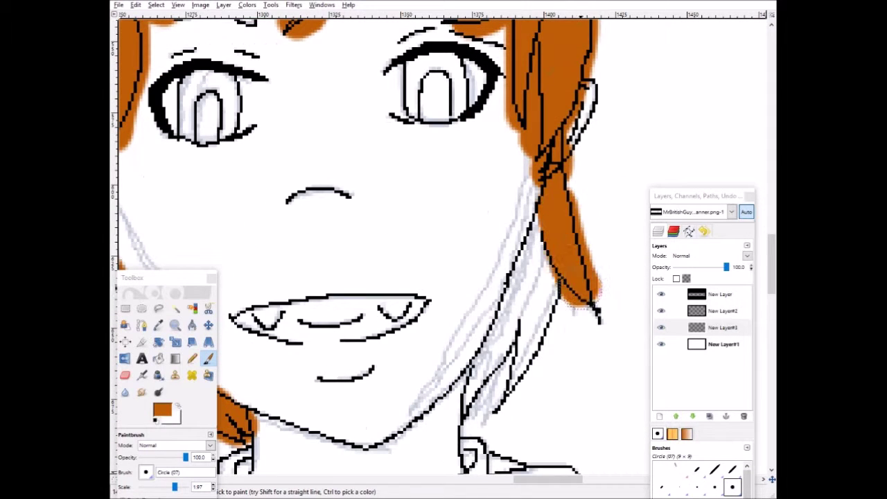
{"action": "scroll", "coordinate": [597, 315], "scroll_direction": "left", "scroll_amount": 11}
{"action": "scroll", "coordinate": [598, 315], "scroll_direction": "up", "scroll_amount": 6}
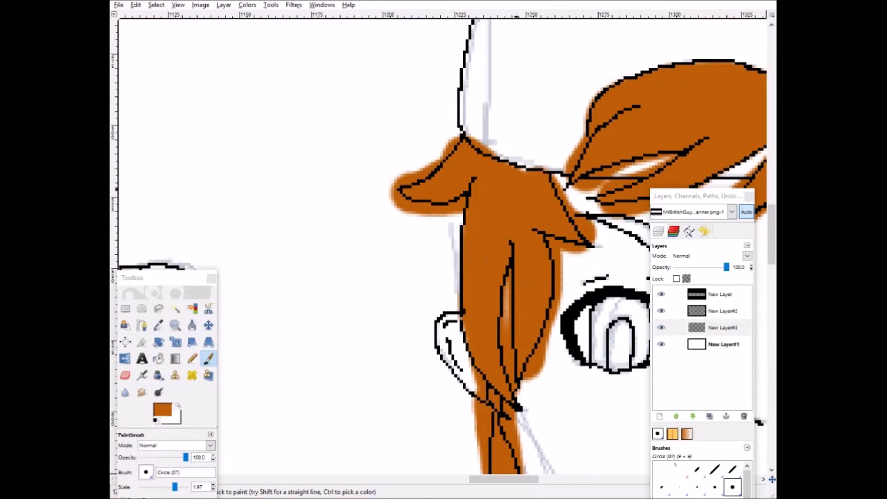
{"action": "scroll", "coordinate": [491, 396], "scroll_direction": "down", "scroll_amount": 6}
{"action": "scroll", "coordinate": [491, 396], "scroll_direction": "up", "scroll_amount": 6}
{"action": "scroll", "coordinate": [491, 396], "scroll_direction": "right", "scroll_amount": 8}
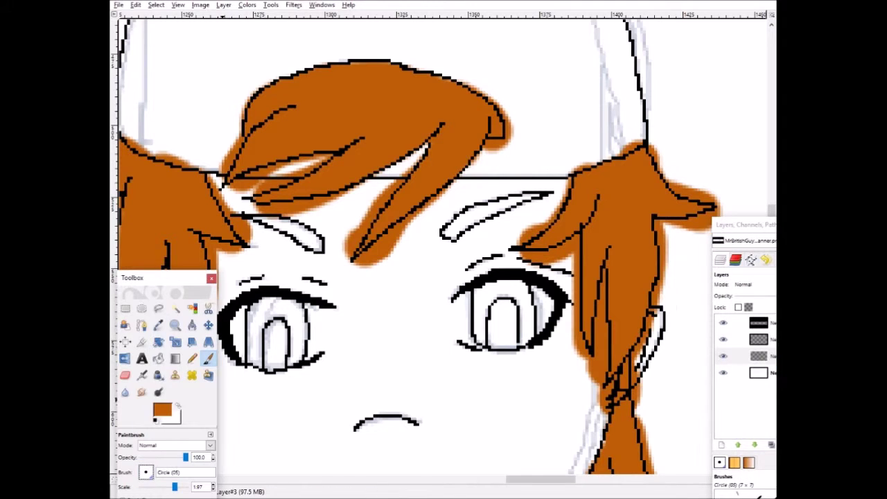
Erase the orange spilling outside the long pointed fringe strand between the eyebrows, using a small Circle (05) eraser.
{"action": "key", "text": "shift+e"}
{"action": "scroll", "coordinate": [403, 146], "scroll_direction": "up", "scroll_amount": 3}
{"action": "key", "text": "bracketleft"}
{"action": "left_click", "coordinate": [471, 132]}
{"action": "key", "text": "bracketright"}
{"action": "mouse_move", "coordinate": [418, 197]}
{"action": "left_mouse_down"}
{"action": "mouse_move", "coordinate": [357, 274]}
{"action": "mouse_move", "coordinate": [377, 242]}
{"action": "mouse_move", "coordinate": [334, 288]}
{"action": "left_mouse_up"}
{"action": "key", "text": "ctrl+z"}
{"action": "scroll", "coordinate": [334, 298], "scroll_direction": "down", "scroll_amount": 3}
{"action": "left_click_drag", "start_coordinate": [334, 187], "coordinate": [259, 303]}
{"action": "mouse_move", "coordinate": [350, 295]}
{"action": "left_mouse_down"}
{"action": "mouse_move", "coordinate": [502, 182]}
{"action": "mouse_move", "coordinate": [554, 128]}
{"action": "left_mouse_up"}
{"action": "left_click_drag", "start_coordinate": [378, 312], "coordinate": [323, 357]}
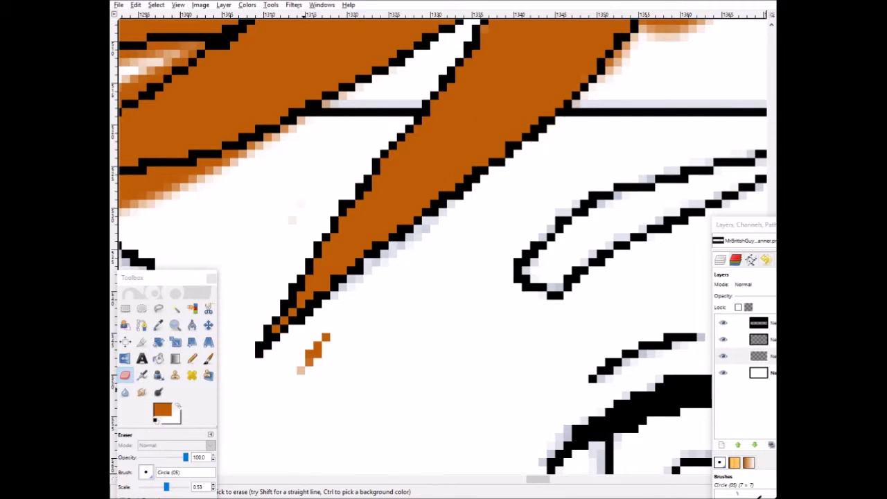
Erase the orange spill around the fringe's right-hand end and upper curve, and repaint the faded pixels inside its outline.
{"action": "scroll", "coordinate": [554, 239], "scroll_direction": "up", "scroll_amount": 6}
{"action": "scroll", "coordinate": [554, 239], "scroll_direction": "right", "scroll_amount": 3}
{"action": "left_click_drag", "start_coordinate": [554, 256], "coordinate": [599, 163]}
{"action": "scroll", "coordinate": [447, 153], "scroll_direction": "up", "scroll_amount": 3}
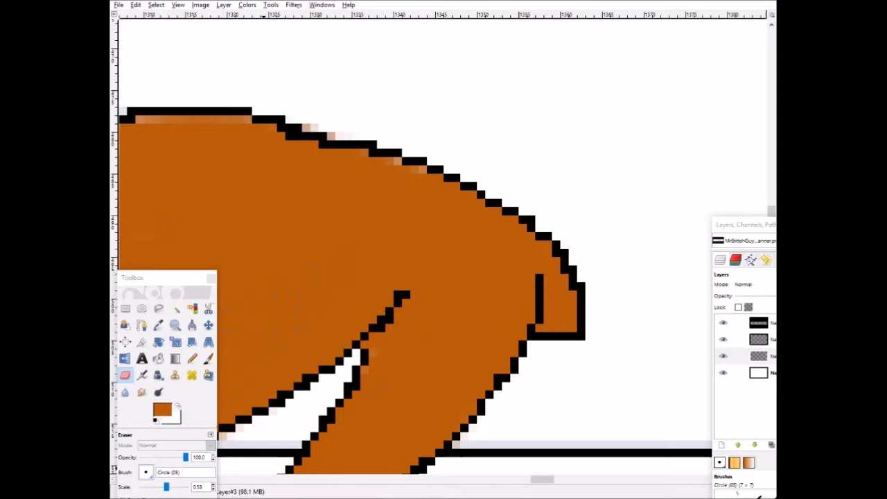
{"action": "key", "text": "p"}
{"action": "left_click", "coordinate": [422, 169]}
Erase the orange from the triangular and slender gaps between the fringe strands.
{"action": "scroll", "coordinate": [431, 402], "scroll_direction": "left", "scroll_amount": 5}
{"action": "key", "text": "shift+e"}
{"action": "left_click_drag", "start_coordinate": [278, 426], "coordinate": [431, 385]}
{"action": "scroll", "coordinate": [431, 402], "scroll_direction": "down", "scroll_amount": 5}
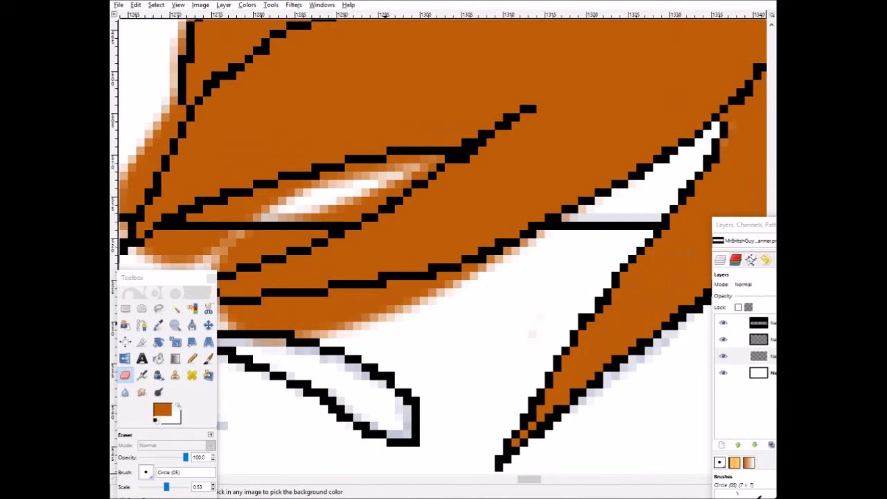
{"action": "scroll", "coordinate": [312, 305], "scroll_direction": "down", "scroll_amount": 3}
{"action": "scroll", "coordinate": [311, 304], "scroll_direction": "up", "scroll_amount": 3}
{"action": "mouse_move", "coordinate": [274, 307]}
{"action": "left_mouse_down"}
{"action": "mouse_move", "coordinate": [416, 305]}
{"action": "mouse_move", "coordinate": [617, 227]}
{"action": "left_mouse_up"}
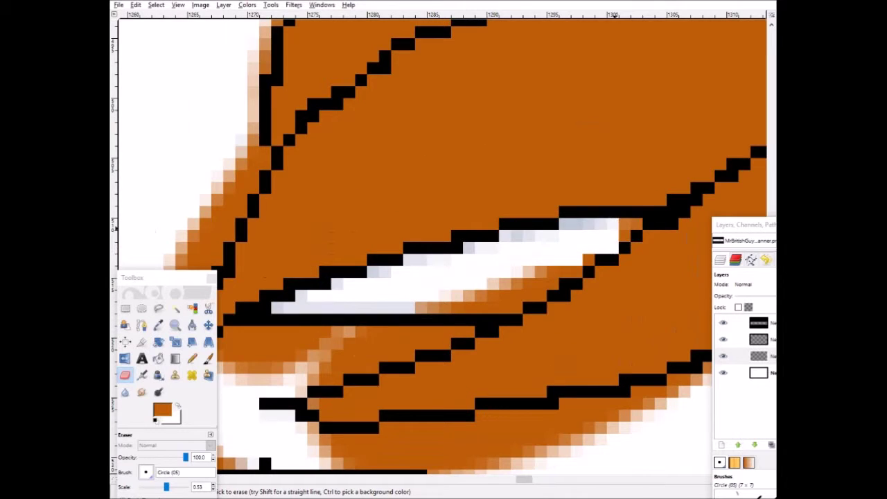
{"action": "left_click_drag", "start_coordinate": [529, 282], "coordinate": [423, 305]}
Erase the orange spill along the fringe's upper-left curve and down to its left-hand tip.
{"action": "scroll", "coordinate": [422, 305], "scroll_direction": "up", "scroll_amount": 5}
{"action": "scroll", "coordinate": [301, 377], "scroll_direction": "left", "scroll_amount": 2}
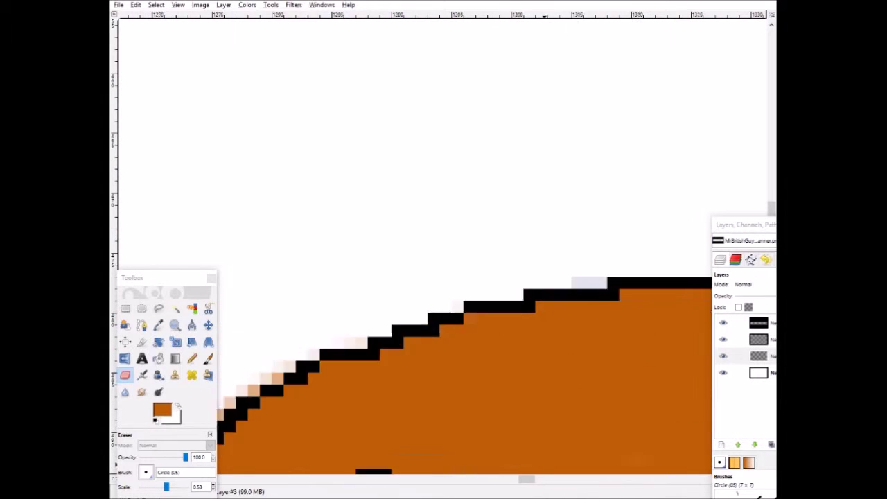
{"action": "scroll", "coordinate": [301, 378], "scroll_direction": "down", "scroll_amount": 5}
{"action": "scroll", "coordinate": [383, 229], "scroll_direction": "left", "scroll_amount": 4}
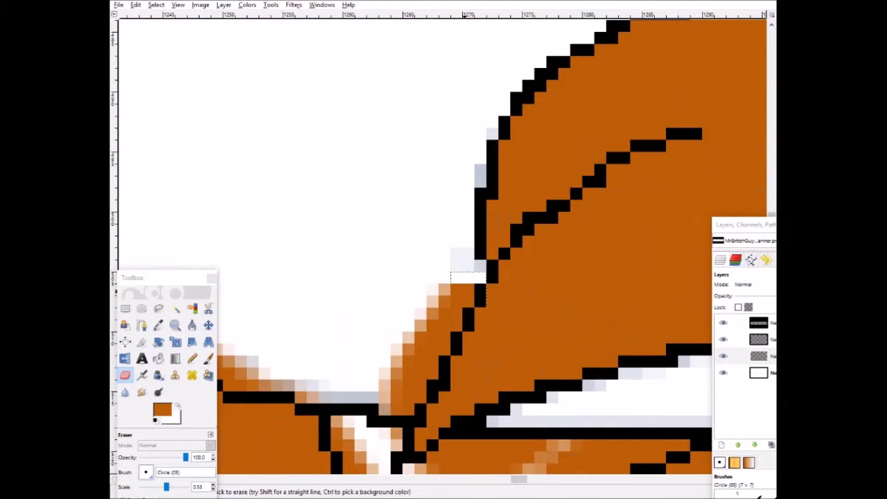
{"action": "left_click_drag", "start_coordinate": [384, 228], "coordinate": [690, 225]}
{"action": "scroll", "coordinate": [689, 226], "scroll_direction": "down", "scroll_amount": 3}
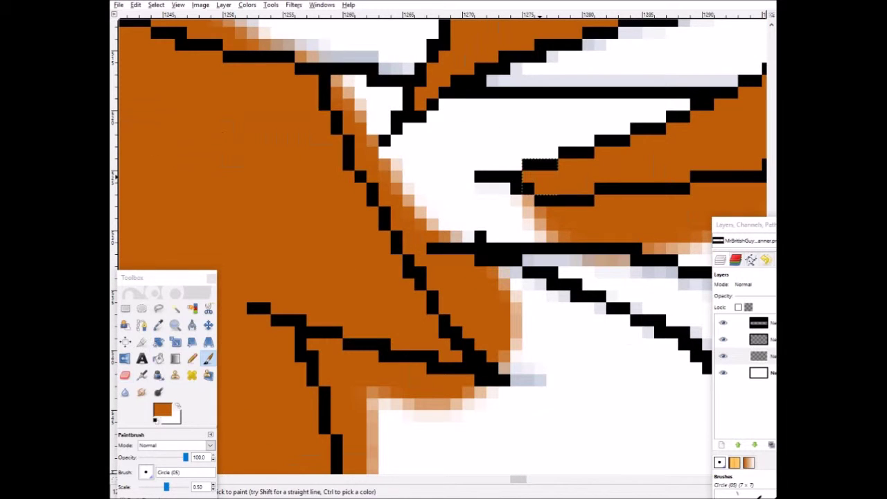
Erase the orange spill beneath the lower-left fringe strand, from its tip along its underside.
{"action": "left_click", "coordinate": [541, 225]}
{"action": "scroll", "coordinate": [541, 225], "scroll_direction": "right", "scroll_amount": 4}
{"action": "left_click_drag", "start_coordinate": [305, 228], "coordinate": [600, 174]}
{"action": "scroll", "coordinate": [600, 174], "scroll_direction": "up", "scroll_amount": 3}
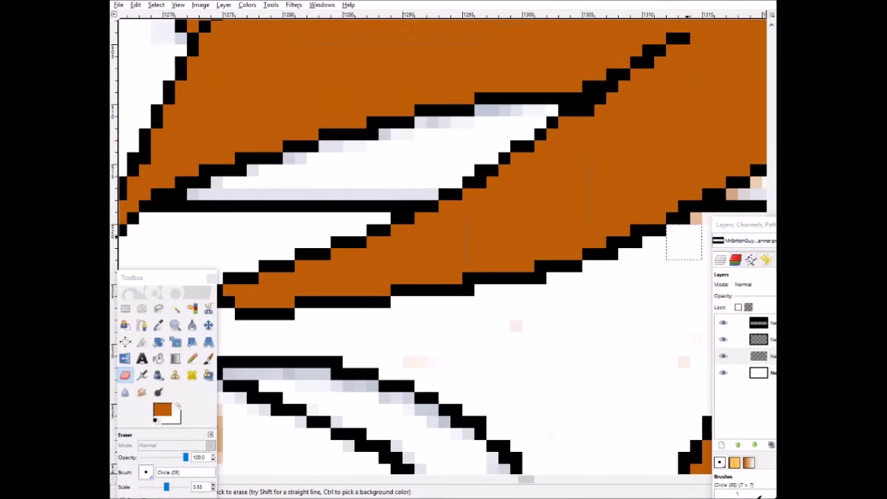
{"action": "scroll", "coordinate": [564, 287], "scroll_direction": "up", "scroll_amount": 2}
{"action": "scroll", "coordinate": [529, 194], "scroll_direction": "down", "scroll_amount": 1}
Paint the left-hand eyebrow dark orange and erase the colour spilling outside its outline.
{"action": "key", "text": "p"}
{"action": "scroll", "coordinate": [416, 278], "scroll_direction": "left", "scroll_amount": 4}
{"action": "mouse_move", "coordinate": [312, 327]}
{"action": "left_mouse_down"}
{"action": "mouse_move", "coordinate": [347, 343]}
{"action": "mouse_move", "coordinate": [414, 341]}
{"action": "mouse_move", "coordinate": [513, 428]}
{"action": "left_mouse_up"}
{"action": "left_click_drag", "start_coordinate": [495, 363], "coordinate": [534, 440]}
{"action": "key", "text": "shift+e"}
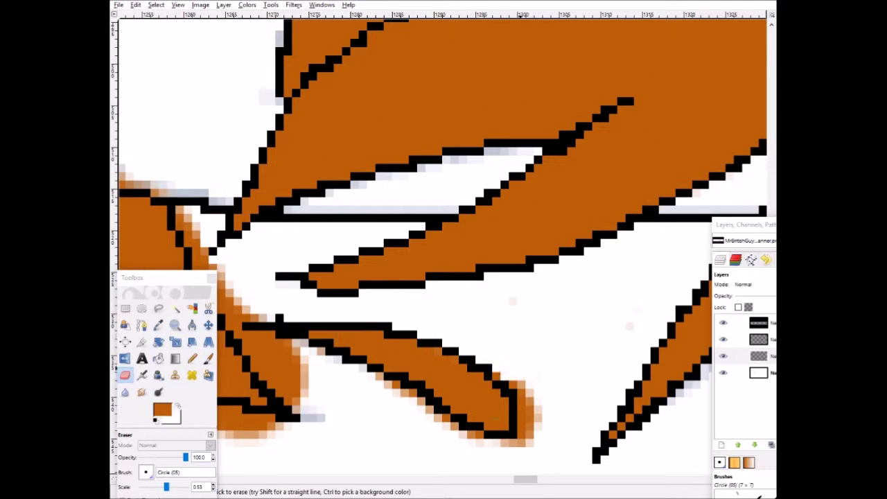
{"action": "left_click", "coordinate": [320, 351]}
{"action": "left_click", "coordinate": [208, 357]}
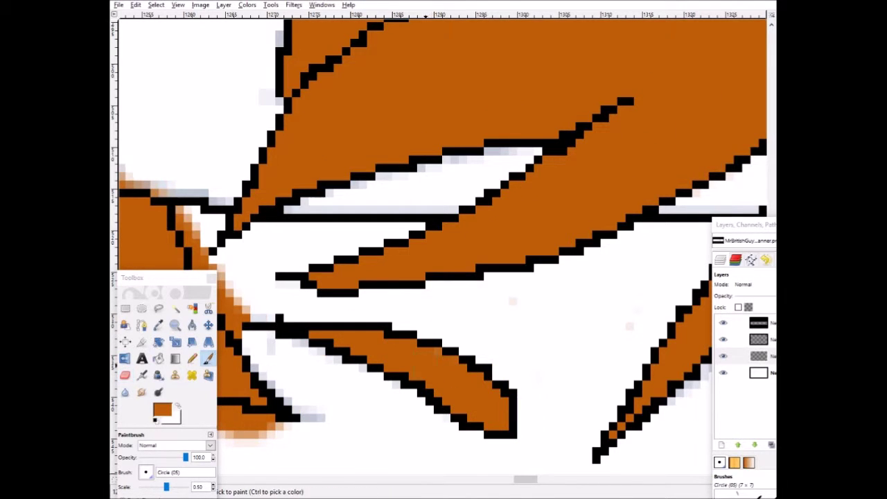
Erase the orange spill around the left-hand hair at the forehead and below its pointed tip above the eye.
{"action": "scroll", "coordinate": [430, 344], "scroll_direction": "left", "scroll_amount": 4}
{"action": "key", "text": "shift+e"}
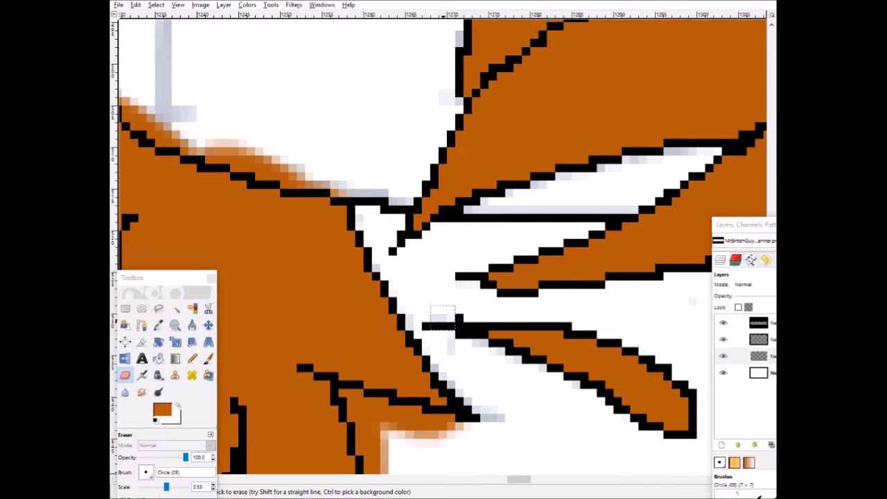
{"action": "scroll", "coordinate": [369, 218], "scroll_direction": "down", "scroll_amount": 5}
{"action": "scroll", "coordinate": [369, 219], "scroll_direction": "down", "scroll_amount": 5}
{"action": "left_click_drag", "start_coordinate": [377, 149], "coordinate": [257, 405]}
{"action": "scroll", "coordinate": [257, 406], "scroll_direction": "up", "scroll_amount": 5}
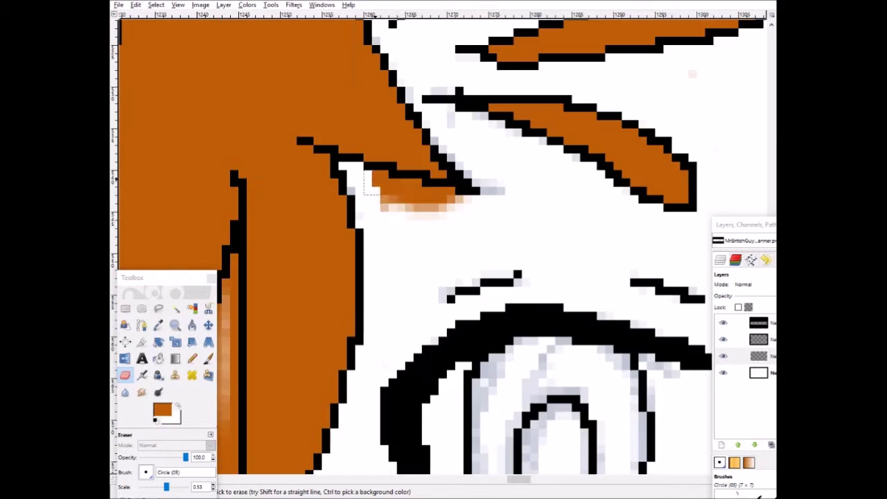
{"action": "left_click_drag", "start_coordinate": [374, 208], "coordinate": [461, 199]}
Erase the orange from the narrow gap in the left-hand side hair and from its edge beside the cheek.
{"action": "scroll", "coordinate": [461, 200], "scroll_direction": "down", "scroll_amount": 3}
{"action": "scroll", "coordinate": [444, 243], "scroll_direction": "down", "scroll_amount": 3}
{"action": "scroll", "coordinate": [443, 243], "scroll_direction": "left", "scroll_amount": 3}
{"action": "left_click_drag", "start_coordinate": [405, 170], "coordinate": [413, 304]}
{"action": "scroll", "coordinate": [481, 372], "scroll_direction": "down", "scroll_amount": 5}
{"action": "mouse_move", "coordinate": [405, 178]}
{"action": "left_mouse_down"}
{"action": "mouse_move", "coordinate": [422, 305]}
{"action": "mouse_move", "coordinate": [511, 352]}
{"action": "left_mouse_up"}
Erase the orange spill along the jaw side of the lower left-hand strand down to the neck.
{"action": "scroll", "coordinate": [423, 305], "scroll_direction": "down", "scroll_amount": 3}
{"action": "scroll", "coordinate": [512, 352], "scroll_direction": "down", "scroll_amount": 3}
{"action": "left_click_drag", "start_coordinate": [530, 179], "coordinate": [554, 220]}
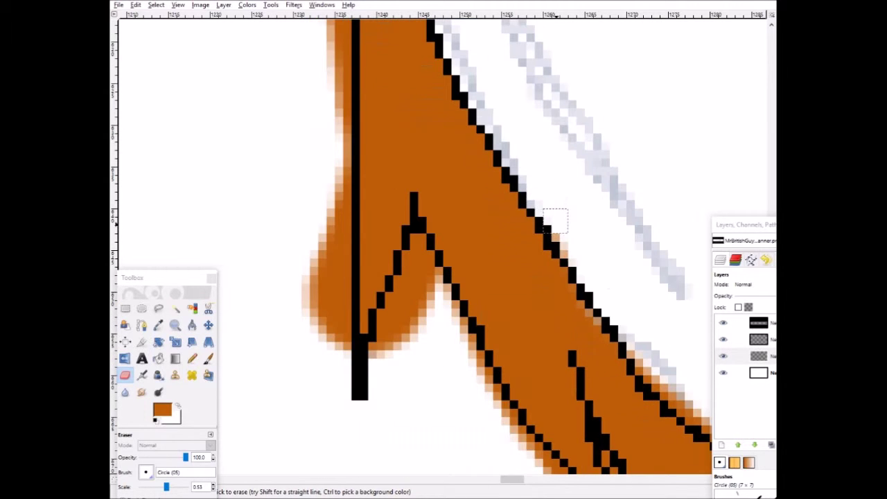
{"action": "scroll", "coordinate": [554, 220], "scroll_direction": "down", "scroll_amount": 3}
{"action": "scroll", "coordinate": [554, 220], "scroll_direction": "left", "scroll_amount": 2}
{"action": "scroll", "coordinate": [554, 221], "scroll_direction": "right", "scroll_amount": 5}
{"action": "mouse_move", "coordinate": [390, 164]}
{"action": "left_mouse_down"}
{"action": "mouse_move", "coordinate": [439, 246]}
{"action": "mouse_move", "coordinate": [618, 382]}
{"action": "left_mouse_up"}
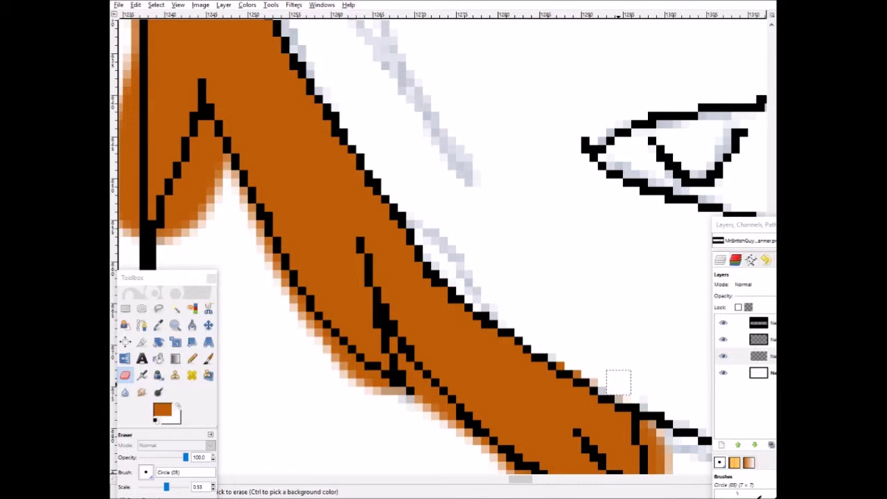
{"action": "scroll", "coordinate": [618, 382], "scroll_direction": "down", "scroll_amount": 3}
{"action": "scroll", "coordinate": [416, 347], "scroll_direction": "right", "scroll_amount": 5}
{"action": "scroll", "coordinate": [332, 360], "scroll_direction": "left", "scroll_amount": 3}
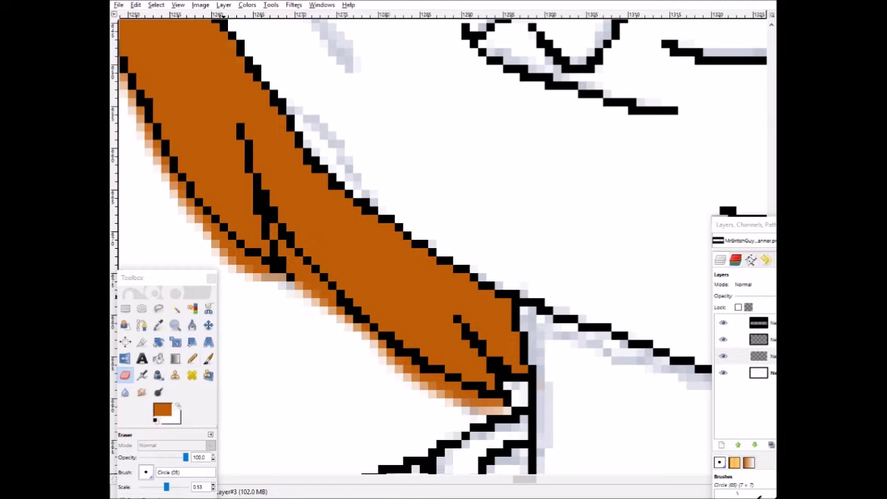
Erase the orange spill along the underside of the lower left-hand strand and inside the fork between its two points.
{"action": "left_click", "coordinate": [274, 232]}
{"action": "mouse_move", "coordinate": [277, 273]}
{"action": "left_mouse_down"}
{"action": "mouse_move", "coordinate": [382, 360]}
{"action": "mouse_move", "coordinate": [499, 409]}
{"action": "left_mouse_up"}
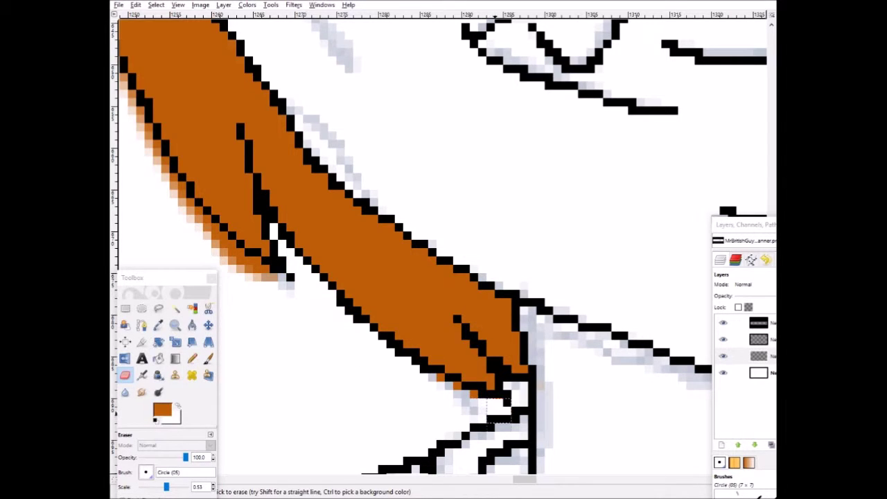
{"action": "scroll", "coordinate": [284, 194], "scroll_direction": "up", "scroll_amount": 3}
{"action": "scroll", "coordinate": [285, 194], "scroll_direction": "left", "scroll_amount": 4}
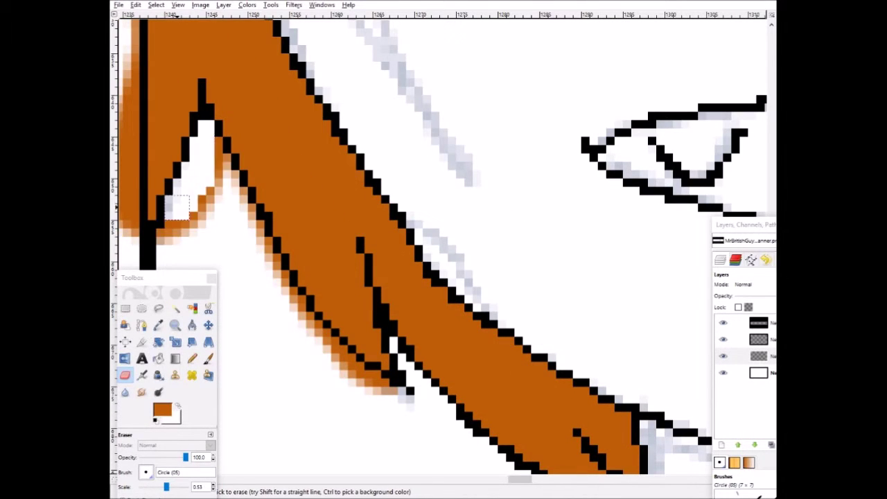
{"action": "scroll", "coordinate": [285, 194], "scroll_direction": "down", "scroll_amount": 3}
{"action": "left_click_drag", "start_coordinate": [285, 194], "coordinate": [335, 244]}
Erase the orange spill along the outer edge of the left-hand hair, from the lower point up past the ear.
{"action": "scroll", "coordinate": [307, 158], "scroll_direction": "up", "scroll_amount": 3}
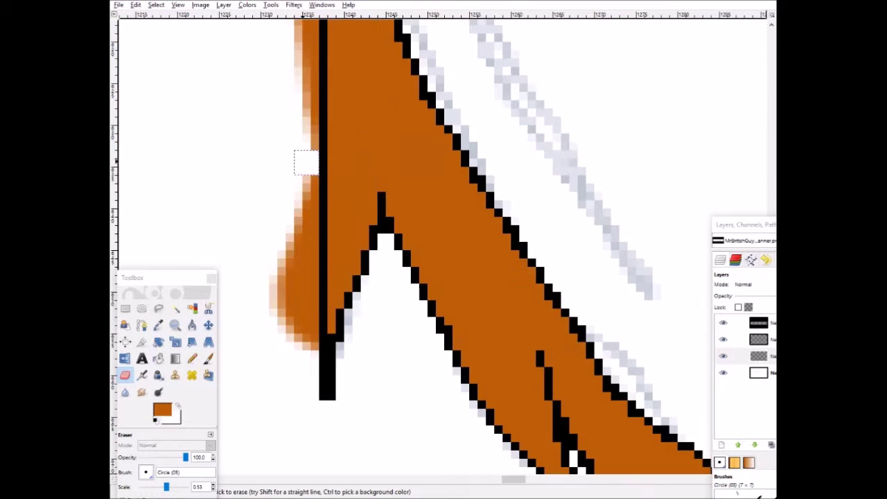
{"action": "scroll", "coordinate": [307, 159], "scroll_direction": "left", "scroll_amount": 3}
{"action": "left_click_drag", "start_coordinate": [298, 69], "coordinate": [277, 201]}
{"action": "scroll", "coordinate": [277, 201], "scroll_direction": "down", "scroll_amount": 3}
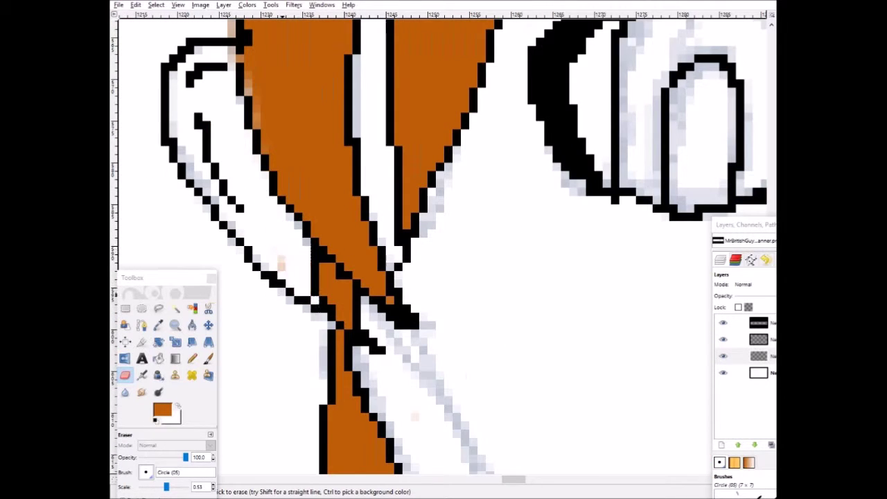
{"action": "scroll", "coordinate": [380, 167], "scroll_direction": "down", "scroll_amount": 3}
Erase the orange spill around the left-hand tuft sticking out beneath the cap.
{"action": "scroll", "coordinate": [380, 166], "scroll_direction": "up", "scroll_amount": 3}
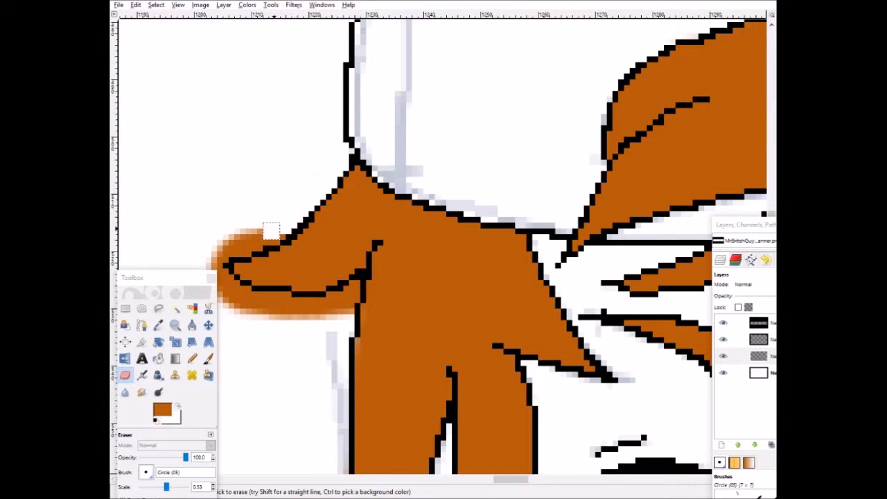
{"action": "scroll", "coordinate": [328, 265], "scroll_direction": "left", "scroll_amount": 3}
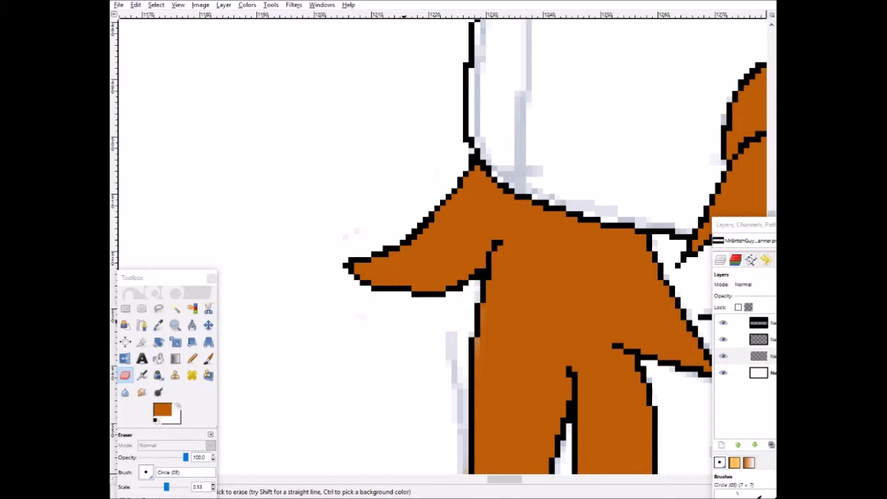
{"action": "scroll", "coordinate": [397, 317], "scroll_direction": "down", "scroll_amount": 5}
{"action": "left_click", "coordinate": [208, 358]}
{"action": "key", "text": "shift+e"}
Erase the orange spill around the right-hand hair's front tip and inner edge, and clear the narrow gap between its strands.
{"action": "scroll", "coordinate": [416, 249], "scroll_direction": "down", "scroll_amount": 3}
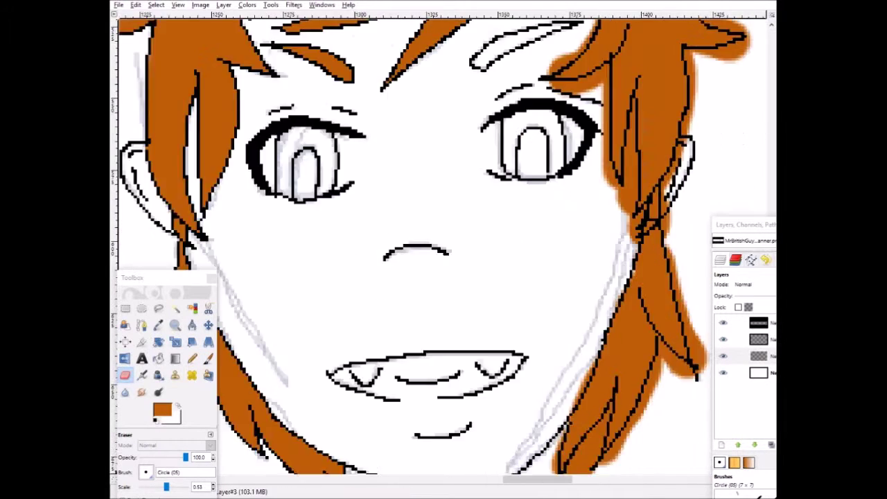
{"action": "scroll", "coordinate": [415, 249], "scroll_direction": "up", "scroll_amount": 3}
{"action": "scroll", "coordinate": [321, 291], "scroll_direction": "left", "scroll_amount": 3}
{"action": "scroll", "coordinate": [321, 291], "scroll_direction": "down", "scroll_amount": 5}
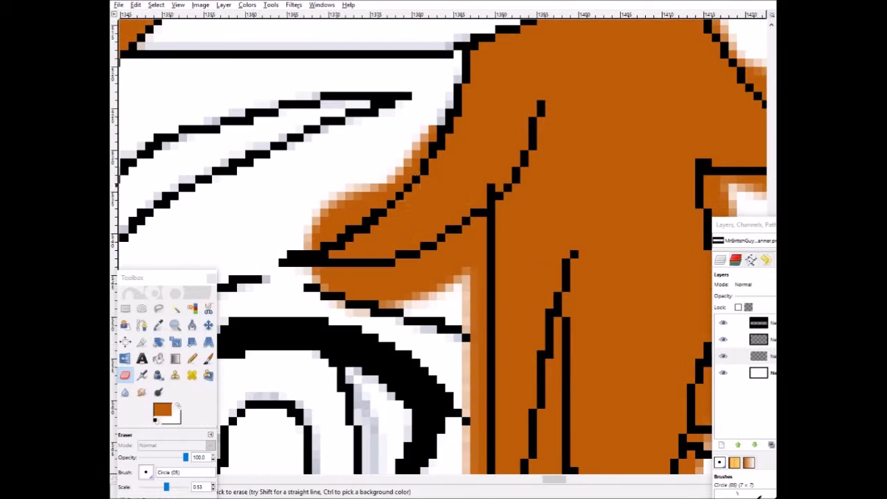
{"action": "scroll", "coordinate": [457, 271], "scroll_direction": "down", "scroll_amount": 10}
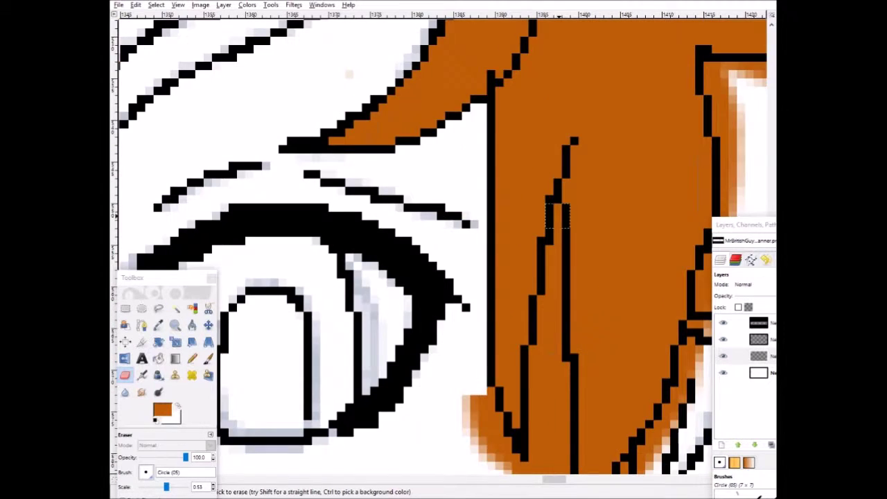
{"action": "left_click_drag", "start_coordinate": [482, 172], "coordinate": [544, 298]}
{"action": "scroll", "coordinate": [548, 206], "scroll_direction": "down", "scroll_amount": 3}
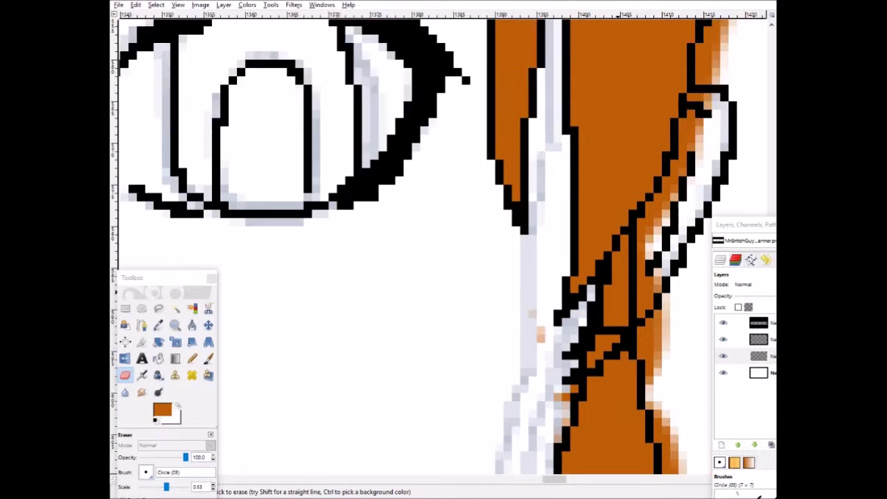
Erase the orange spill around the right-hand ear where it meets the hair.
{"action": "key", "text": "p"}
{"action": "key", "text": "Page_Up"}
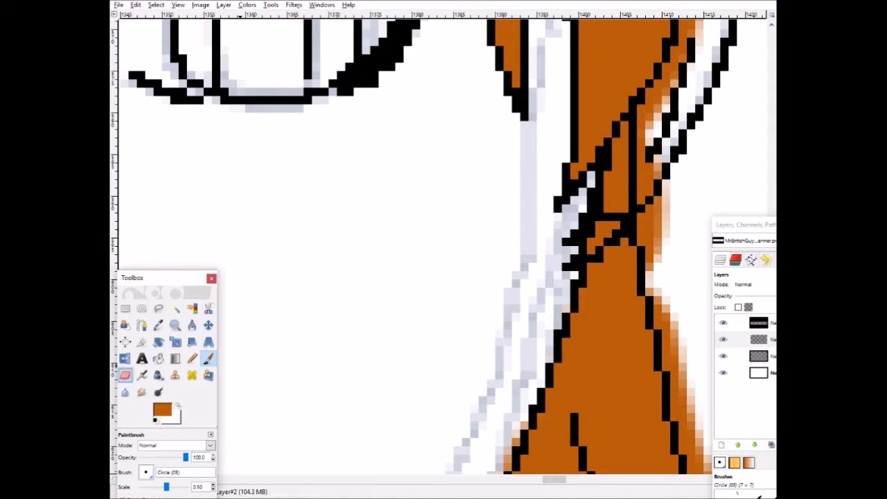
{"action": "key", "text": "shift+e"}
{"action": "key", "text": "Page_Down"}
{"action": "left_click", "coordinate": [649, 233]}
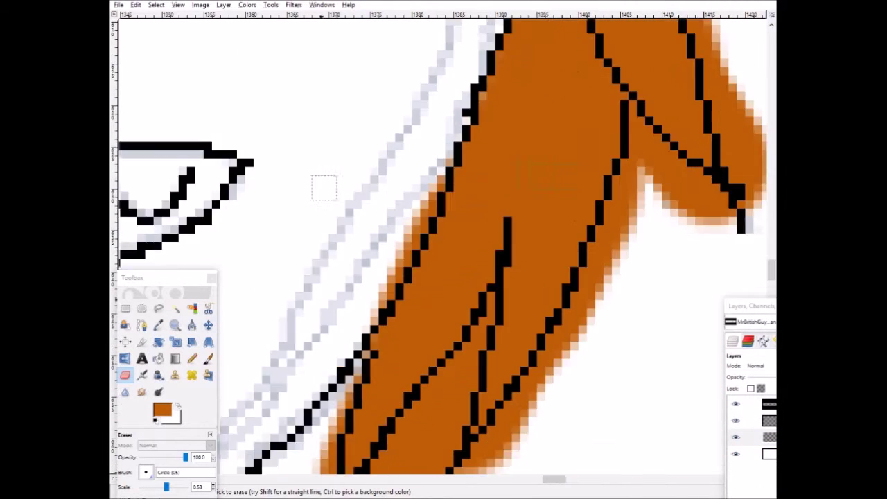
Erase the orange spill around the lower right-hand strand's two tips, inside the fork between them and along its outer edge.
{"action": "scroll", "coordinate": [325, 187], "scroll_direction": "down", "scroll_amount": 5}
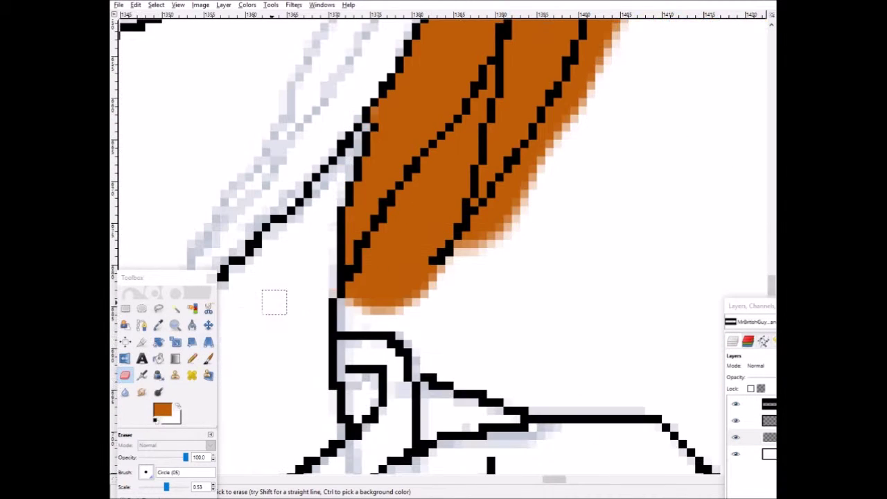
{"action": "left_click_drag", "start_coordinate": [364, 295], "coordinate": [419, 197]}
{"action": "mouse_move", "coordinate": [485, 100]}
{"action": "left_mouse_down"}
{"action": "mouse_move", "coordinate": [419, 194]}
{"action": "mouse_move", "coordinate": [378, 311]}
{"action": "mouse_move", "coordinate": [558, 124]}
{"action": "left_mouse_up"}
{"action": "scroll", "coordinate": [627, 123], "scroll_direction": "up", "scroll_amount": 3}
{"action": "scroll", "coordinate": [627, 121], "scroll_direction": "down", "scroll_amount": 2}
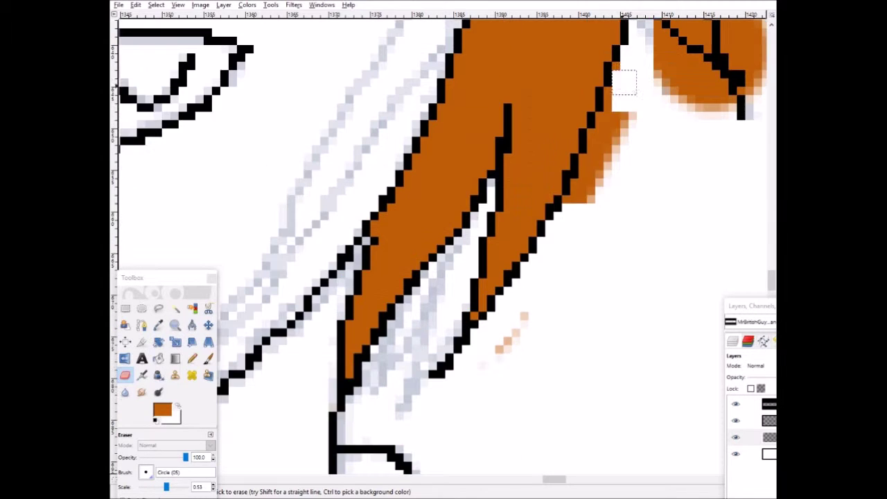
{"action": "left_click_drag", "start_coordinate": [627, 122], "coordinate": [589, 180]}
Clear the leftover orange specks beside the lower strand and erase the spill around the right-hand hair's outer lower point.
{"action": "scroll", "coordinate": [590, 180], "scroll_direction": "right", "scroll_amount": 3}
{"action": "left_click_drag", "start_coordinate": [513, 291], "coordinate": [544, 325]}
{"action": "scroll", "coordinate": [544, 263], "scroll_direction": "up", "scroll_amount": 2}
{"action": "mouse_move", "coordinate": [536, 273]}
{"action": "left_mouse_down"}
{"action": "mouse_move", "coordinate": [565, 416]}
{"action": "mouse_move", "coordinate": [585, 444]}
{"action": "left_mouse_up"}
Erase the orange spill above and below the right-hand tuft sticking out beneath the cap.
{"action": "scroll", "coordinate": [585, 444], "scroll_direction": "up", "scroll_amount": 5}
{"action": "mouse_move", "coordinate": [560, 284]}
{"action": "left_mouse_down"}
{"action": "mouse_move", "coordinate": [553, 198]}
{"action": "mouse_move", "coordinate": [678, 204]}
{"action": "left_mouse_up"}
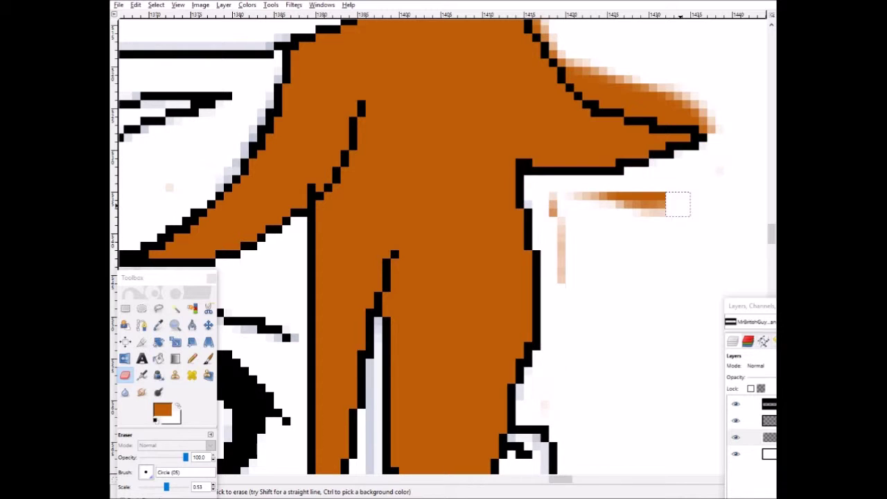
{"action": "scroll", "coordinate": [678, 204], "scroll_direction": "up", "scroll_amount": 3}
{"action": "mouse_move", "coordinate": [576, 159]}
{"action": "left_mouse_down"}
{"action": "mouse_move", "coordinate": [672, 236]}
{"action": "mouse_move", "coordinate": [713, 246]}
{"action": "left_mouse_up"}
{"action": "scroll", "coordinate": [693, 235], "scroll_direction": "up", "scroll_amount": 3}
{"action": "scroll", "coordinate": [624, 229], "scroll_direction": "up", "scroll_amount": 3}
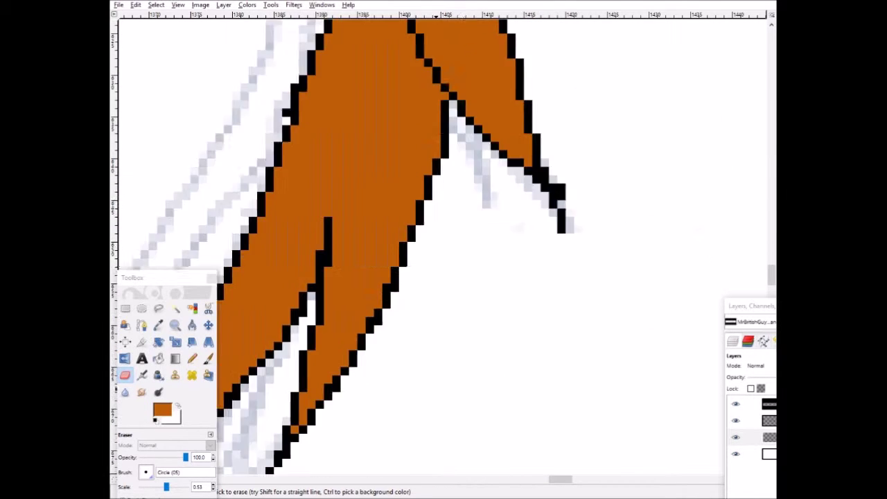
Paint the right-hand eyebrow dark orange and erase the colour that spills over its outline.
{"action": "scroll", "coordinate": [440, 153], "scroll_direction": "left", "scroll_amount": 5}
{"action": "key", "text": "p"}
{"action": "scroll", "coordinate": [513, 222], "scroll_direction": "up", "scroll_amount": 3}
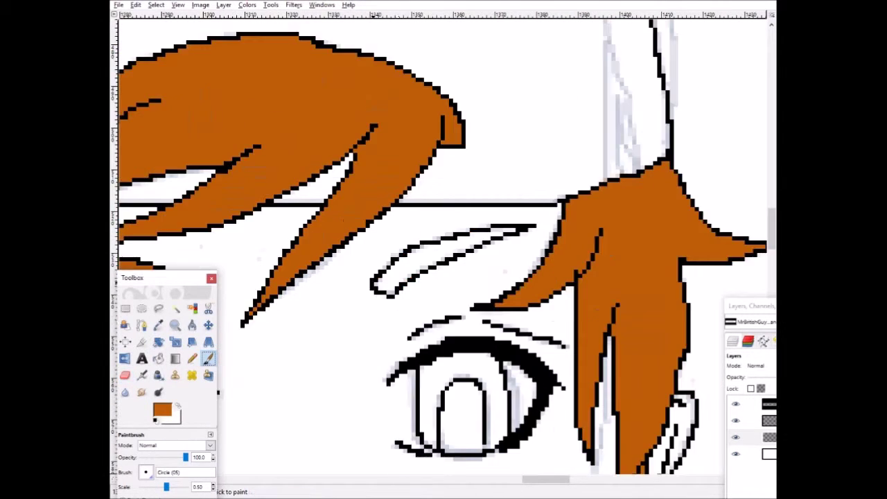
{"action": "left_click_drag", "start_coordinate": [381, 284], "coordinate": [641, 178]}
{"action": "left_click_drag", "start_coordinate": [388, 281], "coordinate": [506, 251]}
{"action": "key", "text": "shift+e"}
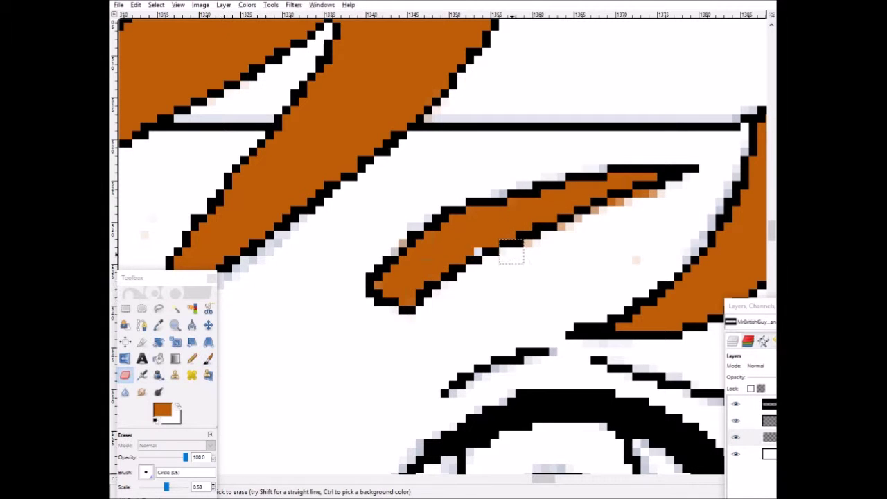
Pick the lighter orange from the colour swatch image and return to the banner with the Paintbrush.
{"action": "scroll", "coordinate": [443, 243], "scroll_direction": "down", "scroll_amount": 4}
{"action": "key", "text": "o"}
{"action": "key", "text": "alt+Tab"}
{"action": "key", "text": "alt+Tab"}
{"action": "key", "text": "p"}
{"action": "scroll", "coordinate": [443, 242], "scroll_direction": "up", "scroll_amount": 5}
Paint lighter orange highlights across the fringe and along its strands with the Circle (07) brush.
{"action": "mouse_move", "coordinate": [471, 76]}
{"action": "left_mouse_down"}
{"action": "mouse_move", "coordinate": [547, 83]}
{"action": "mouse_move", "coordinate": [652, 264]}
{"action": "mouse_move", "coordinate": [610, 305]}
{"action": "left_mouse_up"}
{"action": "key", "text": "ctrl+z"}
{"action": "mouse_move", "coordinate": [693, 128]}
{"action": "left_mouse_down"}
{"action": "mouse_move", "coordinate": [571, 329]}
{"action": "mouse_move", "coordinate": [676, 131]}
{"action": "mouse_move", "coordinate": [409, 284]}
{"action": "mouse_move", "coordinate": [485, 166]}
{"action": "mouse_move", "coordinate": [242, 236]}
{"action": "mouse_move", "coordinate": [388, 152]}
{"action": "mouse_move", "coordinate": [402, 132]}
{"action": "mouse_move", "coordinate": [492, 66]}
{"action": "mouse_move", "coordinate": [686, 122]}
{"action": "left_mouse_up"}
{"action": "key", "text": "ctrl+z"}
{"action": "key", "text": "ctrl+y"}
{"action": "left_click", "coordinate": [146, 472]}
{"action": "left_click", "coordinate": [163, 317]}
{"action": "mouse_move", "coordinate": [388, 111]}
{"action": "left_mouse_down"}
{"action": "mouse_move", "coordinate": [637, 128]}
{"action": "mouse_move", "coordinate": [409, 156]}
{"action": "left_mouse_up"}
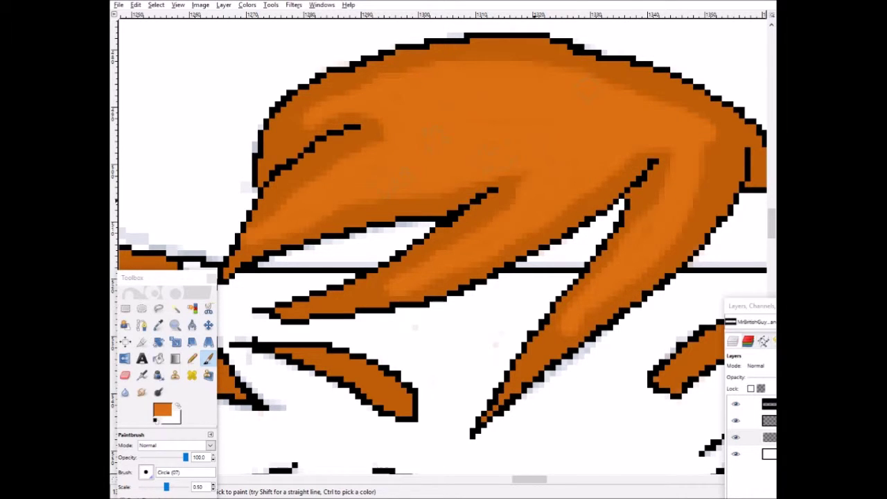
Smudge the fringe's lighter orange highlights into the dark orange base.
{"action": "key", "text": "s"}
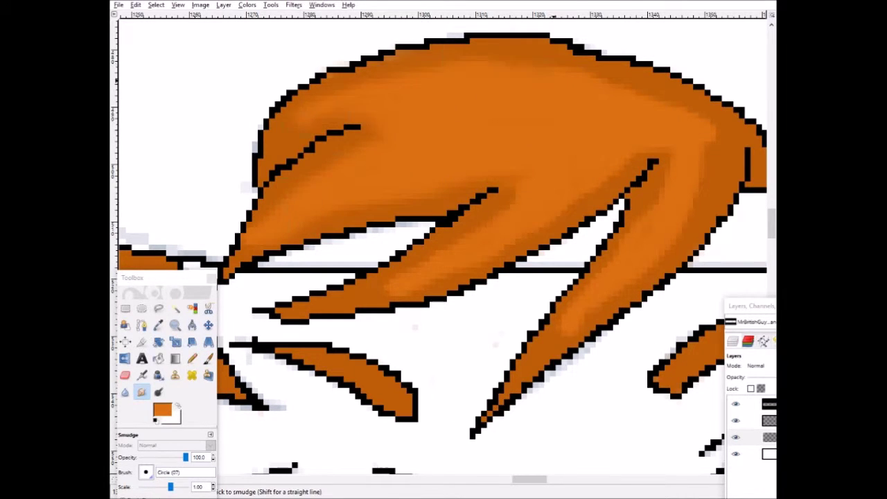
{"action": "scroll", "coordinate": [444, 243], "scroll_direction": "down", "scroll_amount": 5}
{"action": "scroll", "coordinate": [444, 242], "scroll_direction": "up", "scroll_amount": 5}
{"action": "scroll", "coordinate": [443, 243], "scroll_direction": "down", "scroll_amount": 2}
{"action": "scroll", "coordinate": [444, 243], "scroll_direction": "down", "scroll_amount": 2}
Paint lighter orange highlights on the left-hand hair's tuft, its front point and the strand nearest the eye.
{"action": "key", "text": "p"}
{"action": "left_click_drag", "start_coordinate": [509, 131], "coordinate": [464, 225]}
{"action": "scroll", "coordinate": [444, 243], "scroll_direction": "down", "scroll_amount": 3}
{"action": "left_click_drag", "start_coordinate": [450, 42], "coordinate": [485, 332]}
{"action": "scroll", "coordinate": [443, 243], "scroll_direction": "up", "scroll_amount": 3}
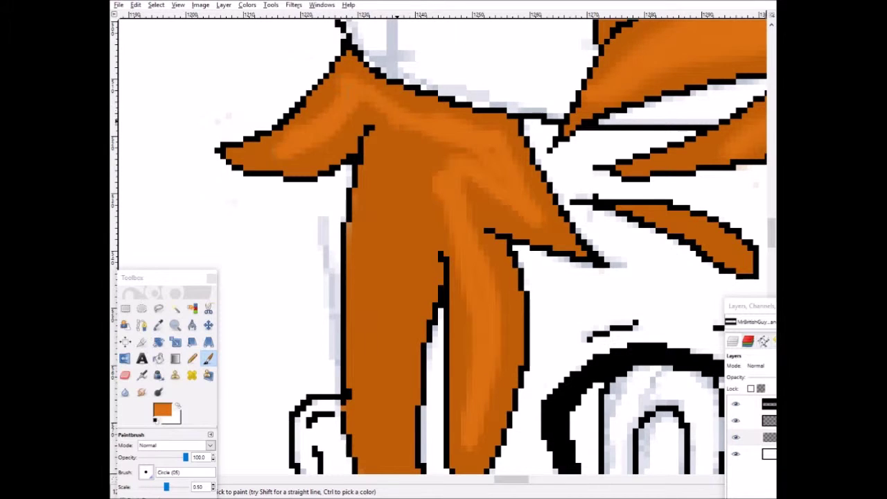
Paint lighter orange highlights down the left-hand hair's outer strand beside the ear.
{"action": "scroll", "coordinate": [444, 243], "scroll_direction": "down", "scroll_amount": 3}
{"action": "left_click_drag", "start_coordinate": [409, 83], "coordinate": [395, 284]}
{"action": "scroll", "coordinate": [444, 242], "scroll_direction": "up", "scroll_amount": 4}
{"action": "scroll", "coordinate": [444, 242], "scroll_direction": "down", "scroll_amount": 1}
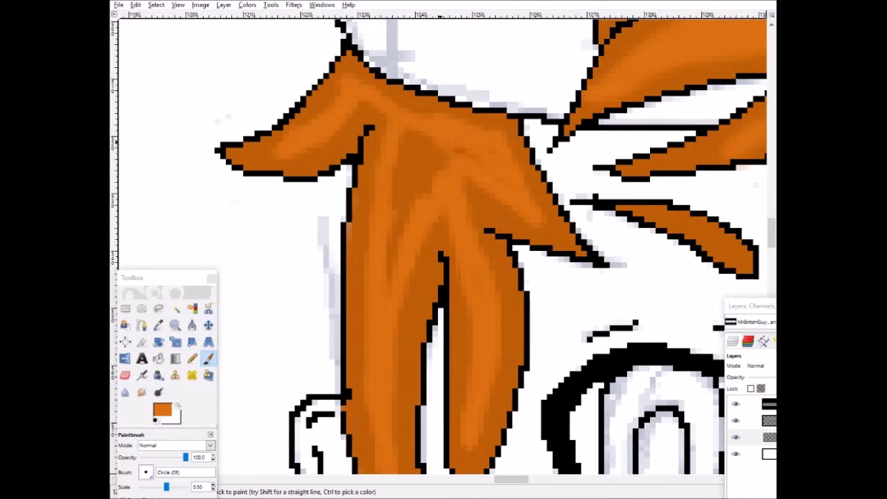
{"action": "scroll", "coordinate": [444, 243], "scroll_direction": "down", "scroll_amount": 3}
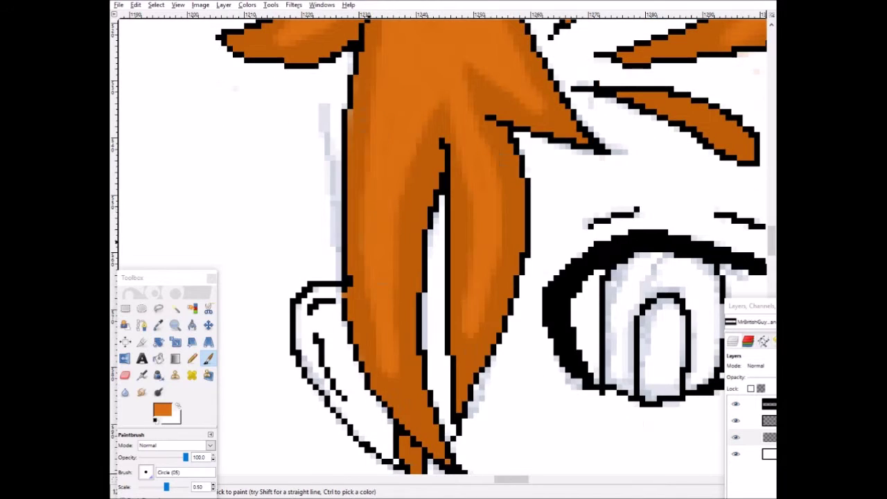
Paint lighter orange highlights along the lower left-hand strands, from below the ear down to the jaw.
{"action": "scroll", "coordinate": [444, 243], "scroll_direction": "down", "scroll_amount": 6}
{"action": "left_click_drag", "start_coordinate": [419, 104], "coordinate": [426, 232]}
{"action": "left_click_drag", "start_coordinate": [436, 180], "coordinate": [534, 347]}
{"action": "scroll", "coordinate": [444, 242], "scroll_direction": "down", "scroll_amount": 4}
{"action": "mouse_move", "coordinate": [486, 70]}
{"action": "left_mouse_down"}
{"action": "mouse_move", "coordinate": [535, 150]}
{"action": "mouse_move", "coordinate": [693, 264]}
{"action": "left_mouse_up"}
{"action": "scroll", "coordinate": [444, 243], "scroll_direction": "up", "scroll_amount": 10}
{"action": "scroll", "coordinate": [443, 242], "scroll_direction": "down", "scroll_amount": 3}
Smudge the highlights of the left-hand hair, from the top section down through the lower strands.
{"action": "key", "text": "s"}
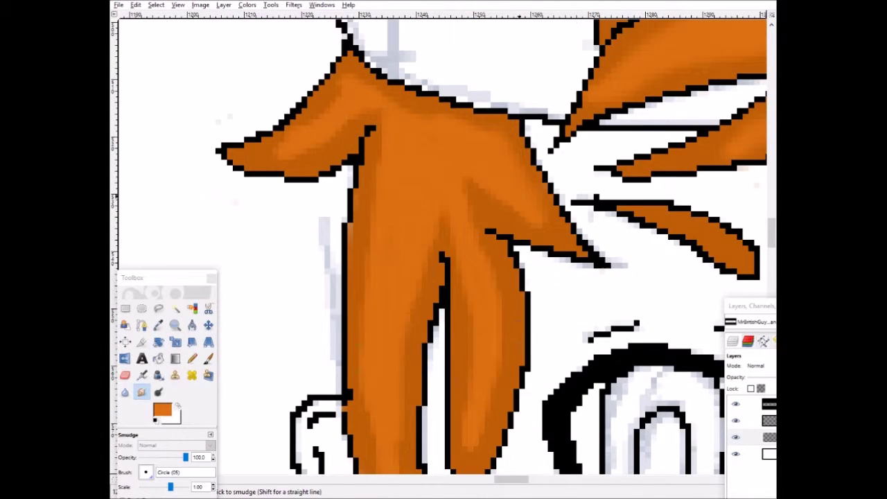
{"action": "scroll", "coordinate": [443, 243], "scroll_direction": "down", "scroll_amount": 3}
{"action": "scroll", "coordinate": [443, 242], "scroll_direction": "down", "scroll_amount": 7}
{"action": "scroll", "coordinate": [444, 243], "scroll_direction": "up", "scroll_amount": 10}
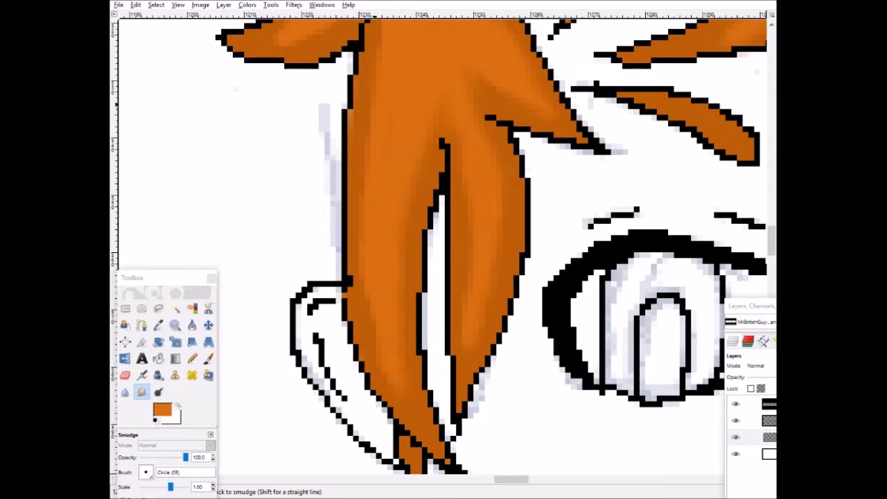
{"action": "scroll", "coordinate": [444, 242], "scroll_direction": "down", "scroll_amount": 4}
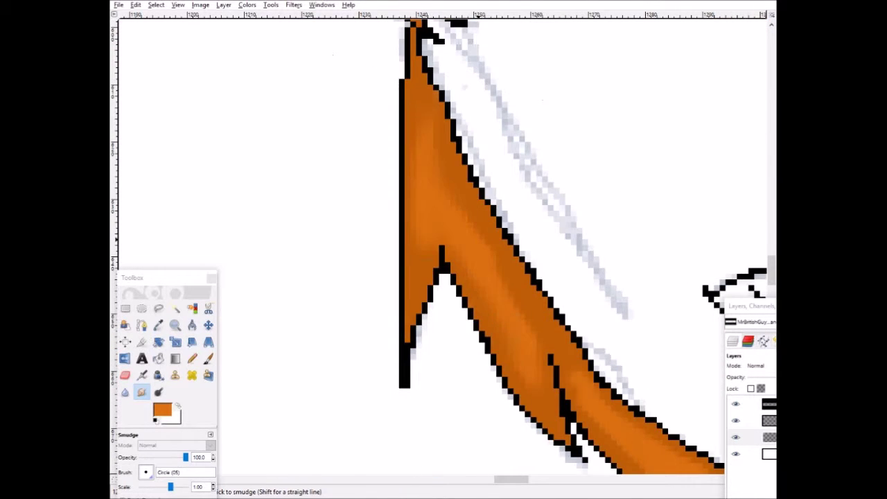
{"action": "scroll", "coordinate": [443, 243], "scroll_direction": "down", "scroll_amount": 5}
{"action": "scroll", "coordinate": [603, 149], "scroll_direction": "down", "scroll_amount": 3}
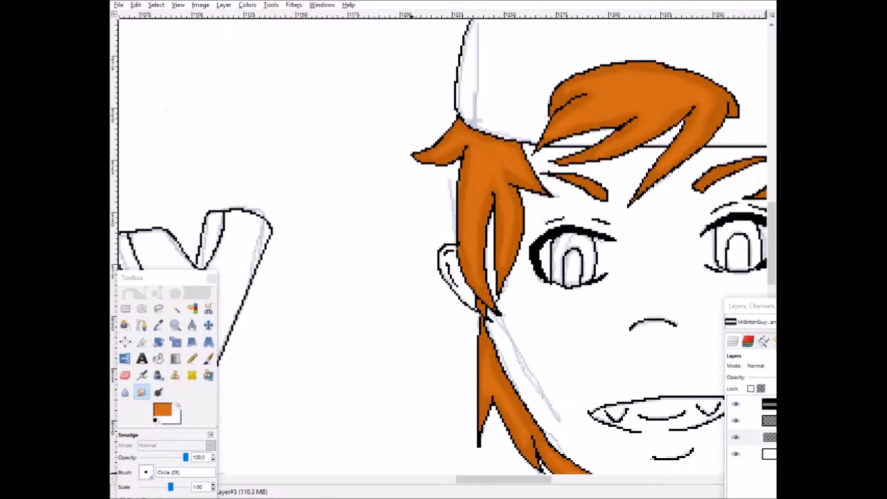
Paint lighter orange highlights on the right-hand hair's tuft, front point and upper strands.
{"action": "scroll", "coordinate": [566, 188], "scroll_direction": "up", "scroll_amount": 3}
{"action": "mouse_move", "coordinate": [501, 59]}
{"action": "left_mouse_down"}
{"action": "mouse_move", "coordinate": [517, 153]}
{"action": "mouse_move", "coordinate": [496, 388]}
{"action": "left_mouse_up"}
{"action": "left_click_drag", "start_coordinate": [461, 131], "coordinate": [485, 360]}
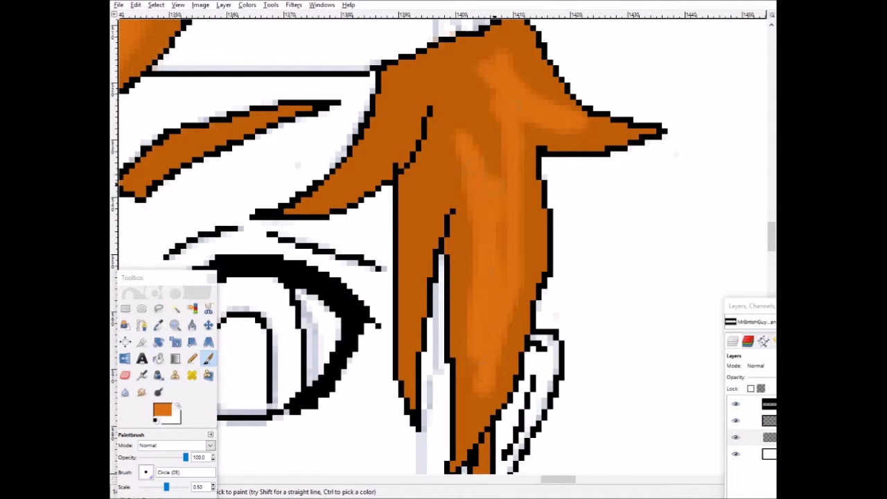
{"action": "left_click_drag", "start_coordinate": [485, 52], "coordinate": [385, 154]}
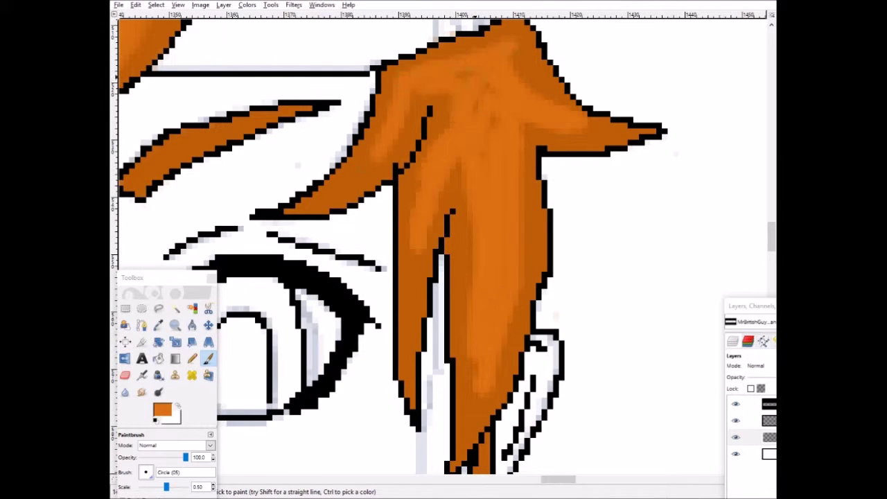
Paint lighter orange highlights along the lower right-hand strands beside the jaw.
{"action": "scroll", "coordinate": [430, 242], "scroll_direction": "down", "scroll_amount": 5}
{"action": "mouse_move", "coordinate": [444, 291]}
{"action": "left_mouse_down"}
{"action": "mouse_move", "coordinate": [412, 160]}
{"action": "mouse_move", "coordinate": [375, 132]}
{"action": "left_mouse_up"}
{"action": "scroll", "coordinate": [430, 242], "scroll_direction": "down", "scroll_amount": 2}
{"action": "scroll", "coordinate": [444, 243], "scroll_direction": "up", "scroll_amount": 4}
Smudge the highlights of the right-hand hair from the top section down to the lower strands.
{"action": "key", "text": "s"}
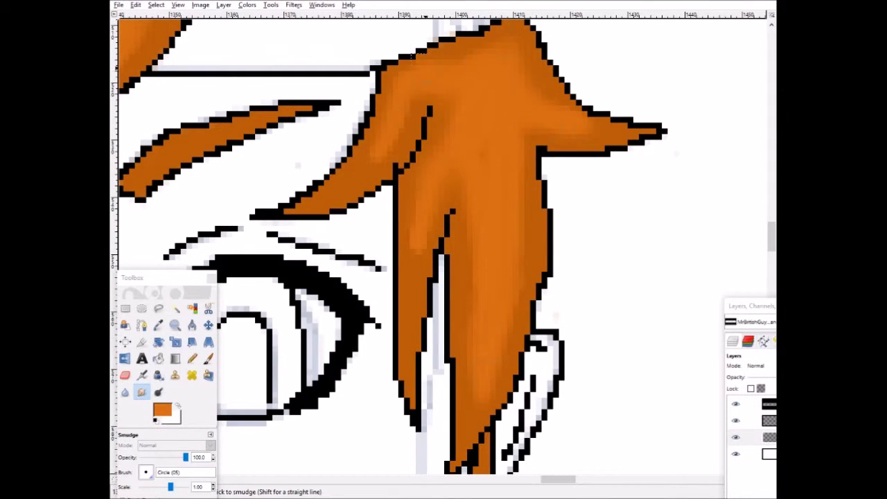
{"action": "scroll", "coordinate": [443, 242], "scroll_direction": "down", "scroll_amount": 5}
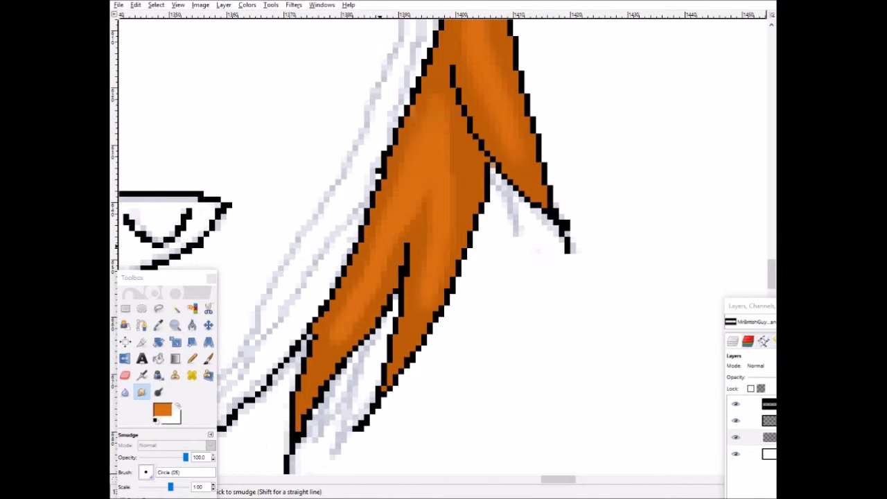
{"action": "scroll", "coordinate": [444, 243], "scroll_direction": "up", "scroll_amount": 8}
Pick the palest orange from the colour swatch image, paint a thin highlight on the fringe and smudge it.
{"action": "key", "text": "o"}
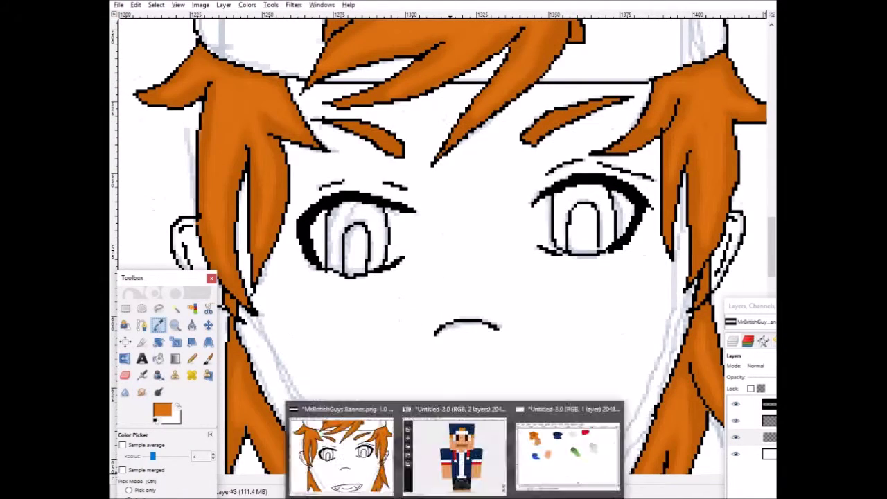
{"action": "left_click", "coordinate": [582, 461]}
{"action": "key", "text": "alt+Tab"}
{"action": "key", "text": "p"}
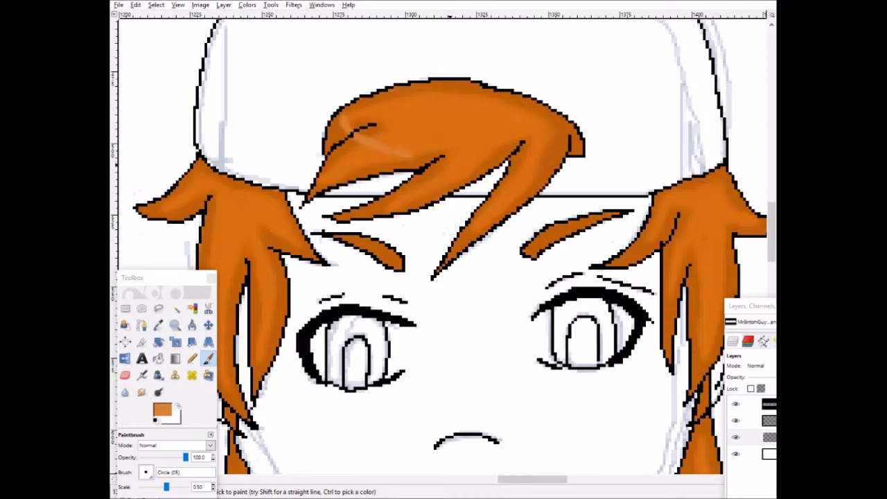
{"action": "left_click", "coordinate": [141, 392]}
{"action": "scroll", "coordinate": [443, 242], "scroll_direction": "down", "scroll_amount": 6}
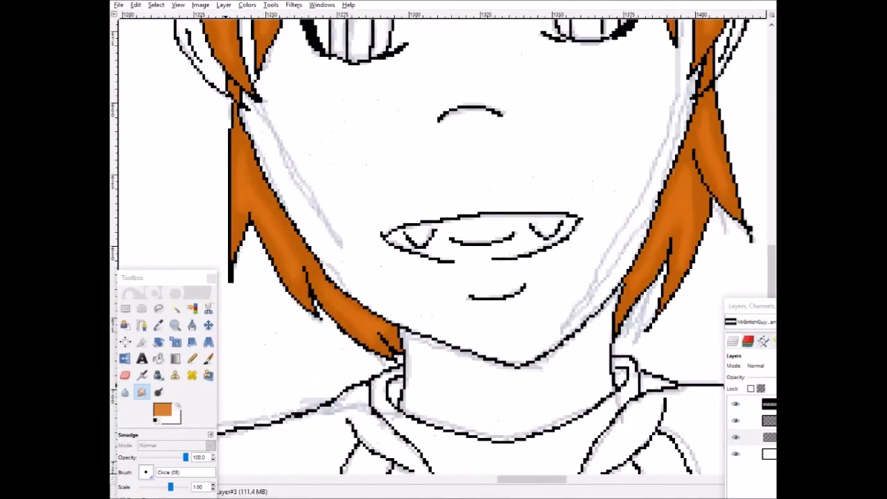
{"action": "scroll", "coordinate": [443, 243], "scroll_direction": "up", "scroll_amount": 6}
{"action": "scroll", "coordinate": [443, 243], "scroll_direction": "down", "scroll_amount": 2}
Set up the Pencil with the Circle (03) brush and black as the foreground colour.
{"action": "left_click", "coordinate": [207, 358]}
{"action": "left_click", "coordinate": [145, 472]}
{"action": "left_click", "coordinate": [132, 312]}
{"action": "left_click", "coordinate": [162, 410]}
{"action": "left_click", "coordinate": [356, 217]}
{"action": "left_click", "coordinate": [402, 256]}
{"action": "key", "text": "plus"}
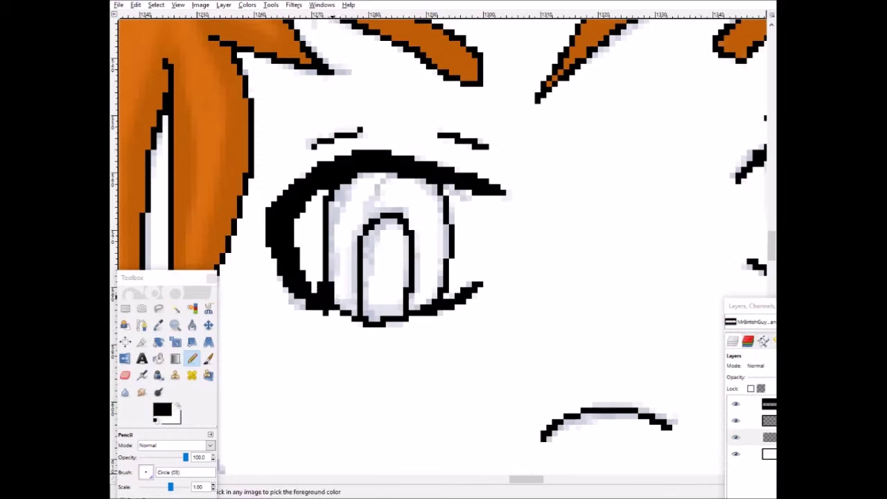
Thicken and smudge the left-hand eye's iris and pupil outlines in black, erasing the overhang beneath the pupil.
{"action": "key", "text": "s"}
{"action": "mouse_move", "coordinate": [372, 220]}
{"action": "left_mouse_down"}
{"action": "mouse_move", "coordinate": [357, 323]}
{"action": "mouse_move", "coordinate": [346, 187]}
{"action": "left_mouse_up"}
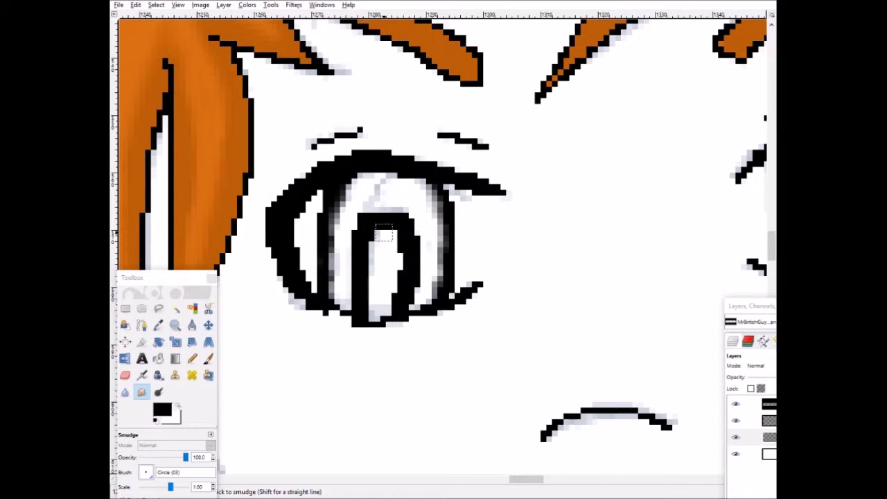
{"action": "key", "text": "n"}
{"action": "key", "text": "s"}
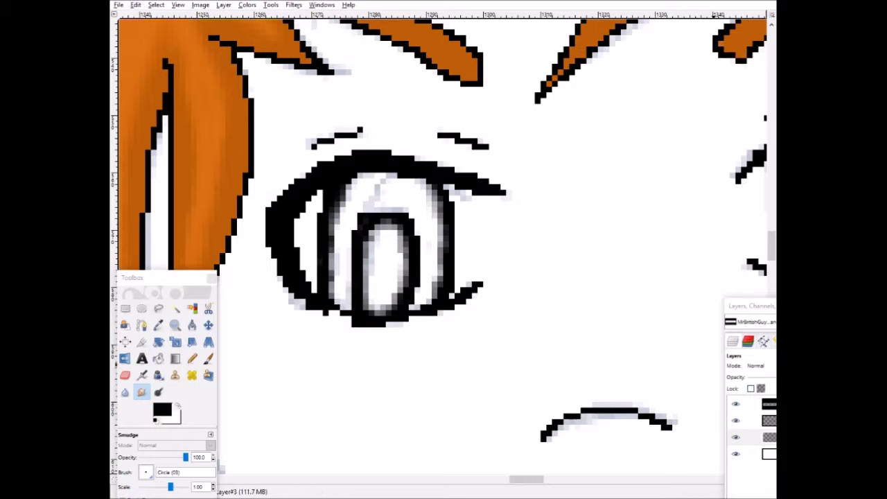
{"action": "key", "text": "shift+e"}
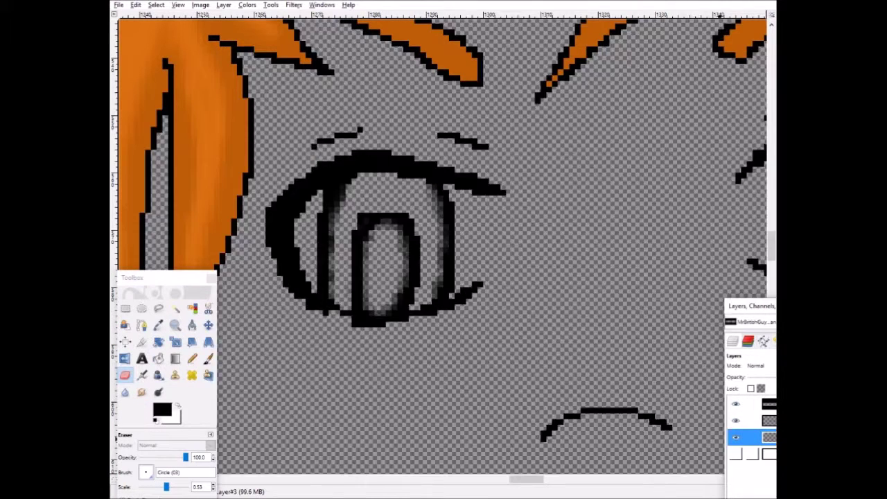
{"action": "left_click_drag", "start_coordinate": [749, 306], "coordinate": [592, 207]}
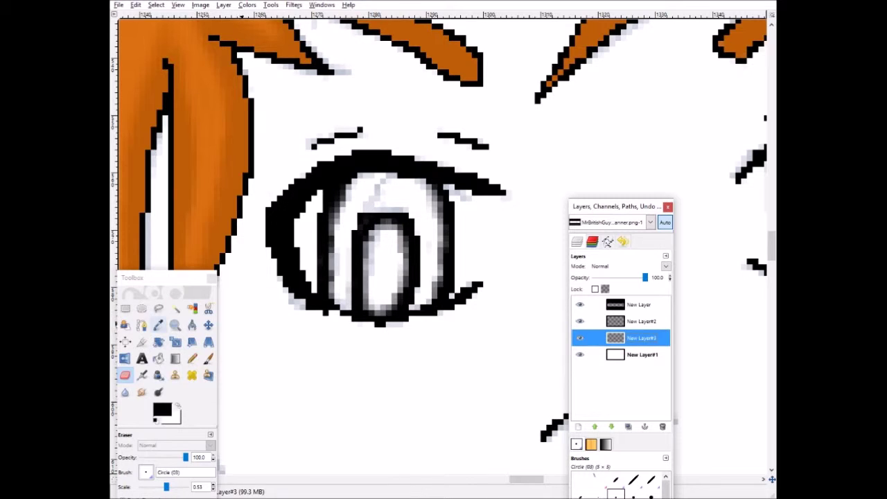
Thicken the right-hand eye's iris and pupil outlines in black and smudge their inner edges.
{"action": "left_click", "coordinate": [192, 358]}
{"action": "scroll", "coordinate": [480, 267], "scroll_direction": "right", "scroll_amount": 5}
{"action": "left_click_drag", "start_coordinate": [617, 206], "coordinate": [720, 283]}
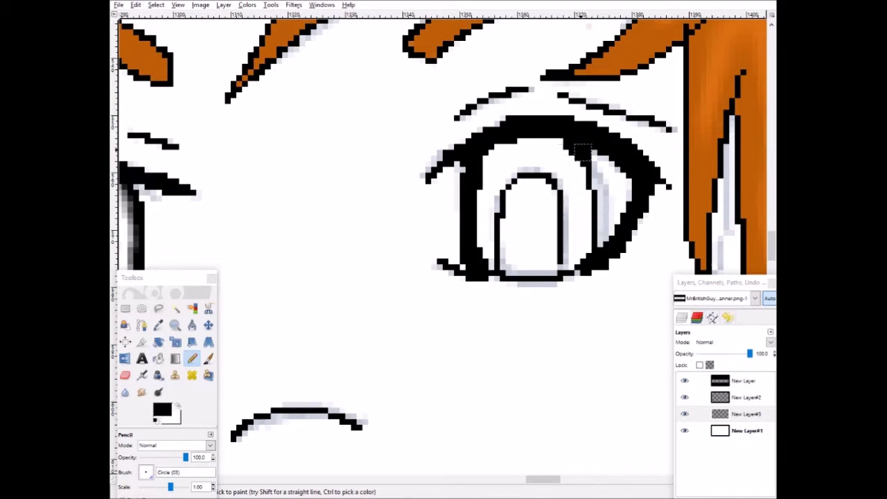
{"action": "key", "text": "s"}
{"action": "left_click_drag", "start_coordinate": [506, 274], "coordinate": [517, 222]}
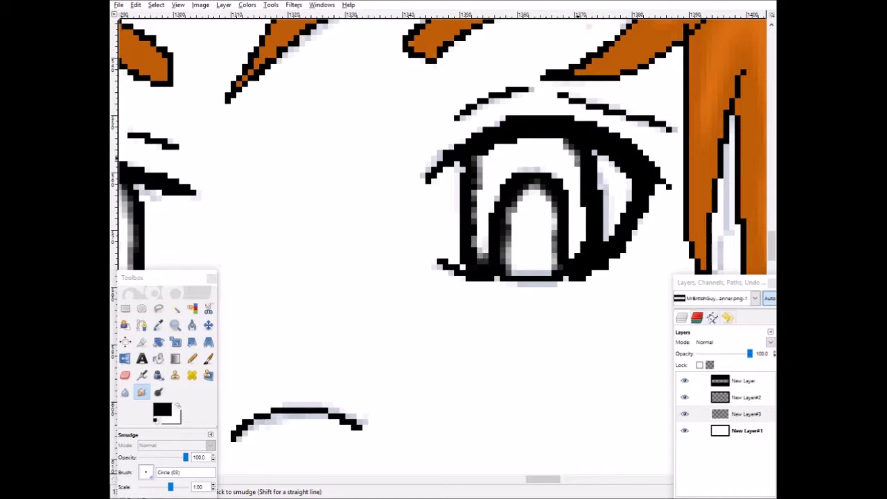
Trim the iris outlines of both eyes with the Eraser, working on New Layer#2.
{"action": "key", "text": "shift+e"}
{"action": "key", "text": "Page_Up"}
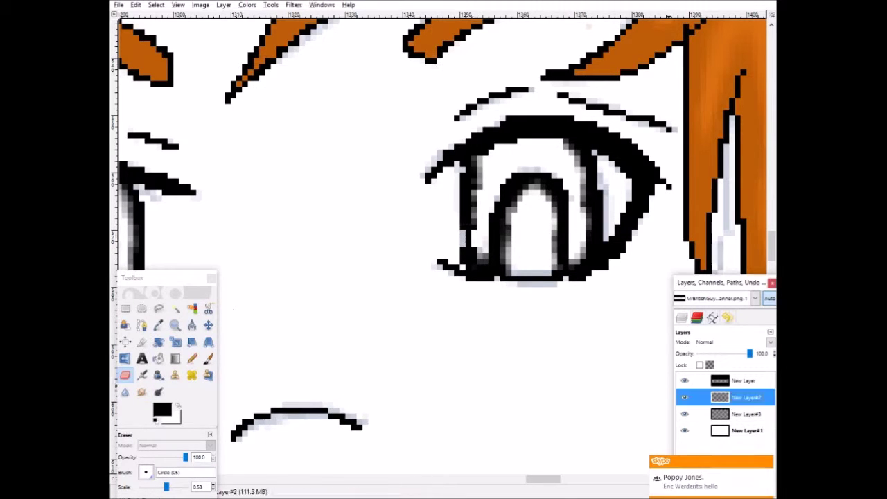
{"action": "scroll", "coordinate": [443, 249], "scroll_direction": "left", "scroll_amount": 5}
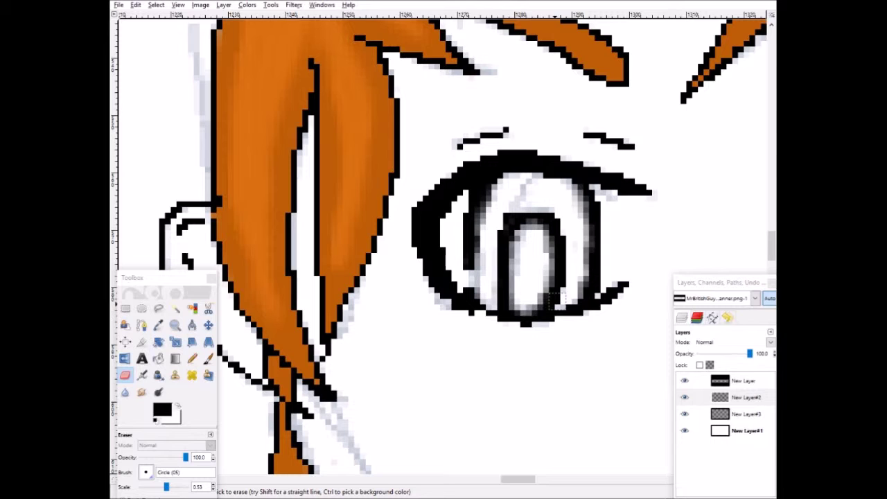
Add a new layer above New Layer#3 and pick the darker of the two lower blues from the colour swatch image.
{"action": "key", "text": "Page_Down"}
{"action": "scroll", "coordinate": [528, 336], "scroll_direction": "down", "scroll_amount": 4}
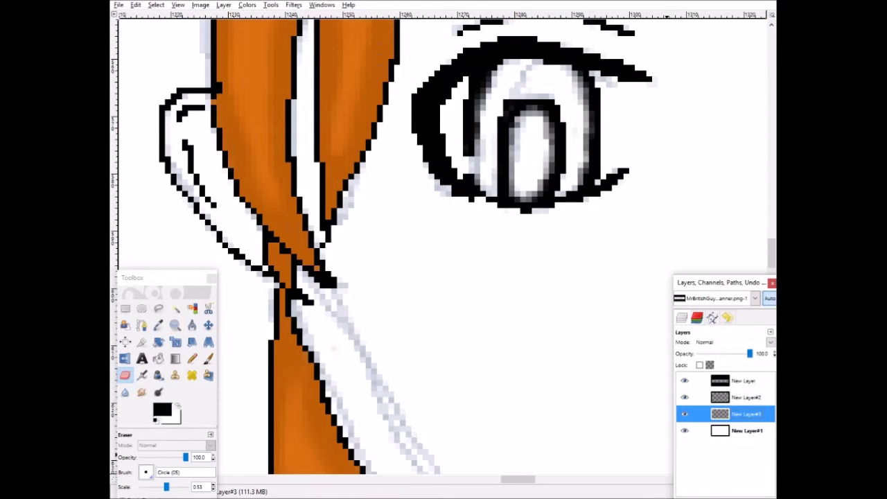
{"action": "key", "text": "shift+ctrl+n"}
{"action": "key", "text": "Return"}
{"action": "scroll", "coordinate": [444, 249], "scroll_direction": "up", "scroll_amount": 3}
{"action": "key", "text": "o"}
{"action": "key", "text": "alt+Tab"}
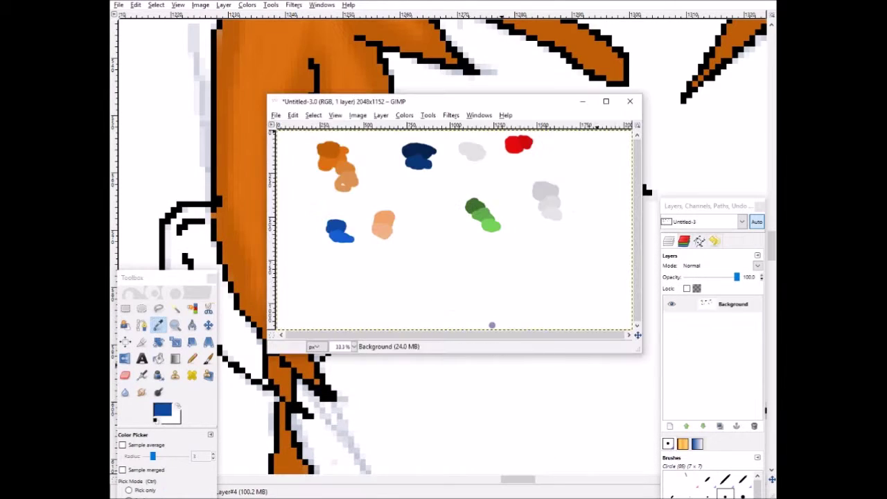
Paint a dark blue band with the Pencil just inside the left-hand eye's iris outline, using the Circle (03) brush.
{"action": "key", "text": "alt+Tab"}
{"action": "key", "text": "n"}
{"action": "left_click_drag", "start_coordinate": [480, 261], "coordinate": [477, 244]}
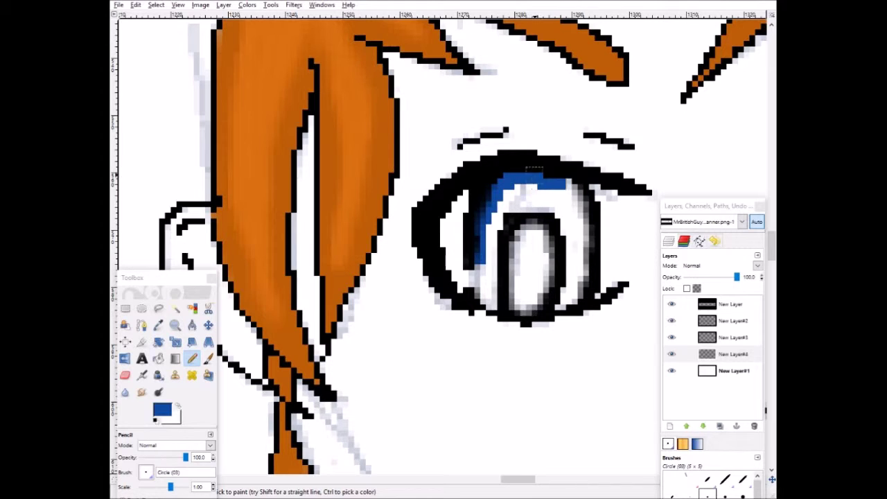
{"action": "left_click_drag", "start_coordinate": [476, 290], "coordinate": [500, 237]}
Pick the lighter of the two lower blues, paint it around the left-hand eye's pupil, and smudge the iris shades together.
{"action": "key", "text": "o"}
{"action": "key", "text": "alt+Tab"}
{"action": "left_click", "coordinate": [340, 229]}
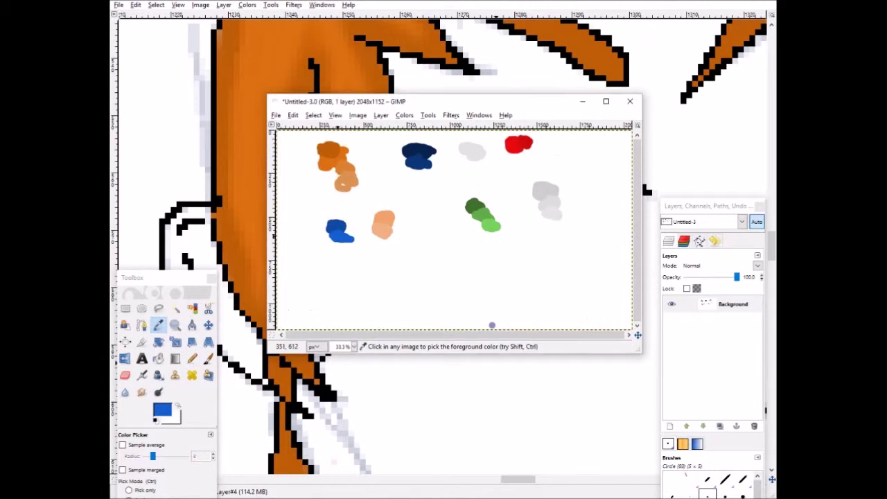
{"action": "key", "text": "alt+Tab"}
{"action": "key", "text": "n"}
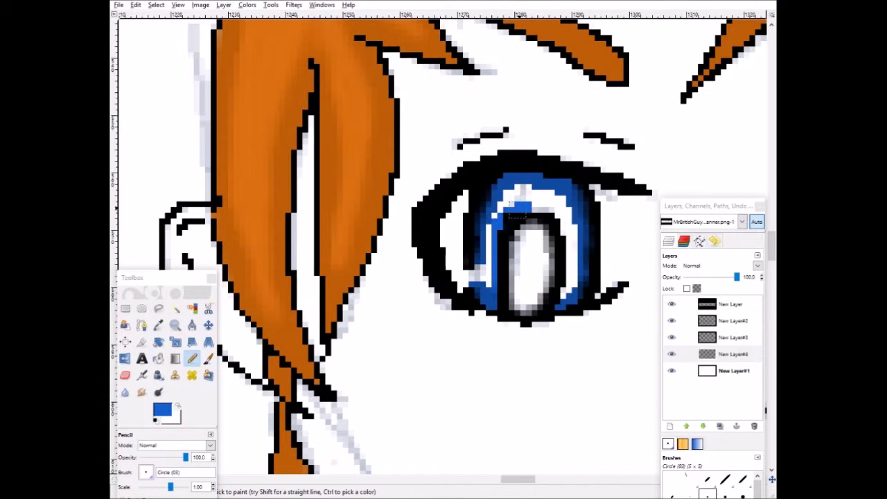
{"action": "key", "text": "s"}
{"action": "left_click_drag", "start_coordinate": [492, 208], "coordinate": [484, 284]}
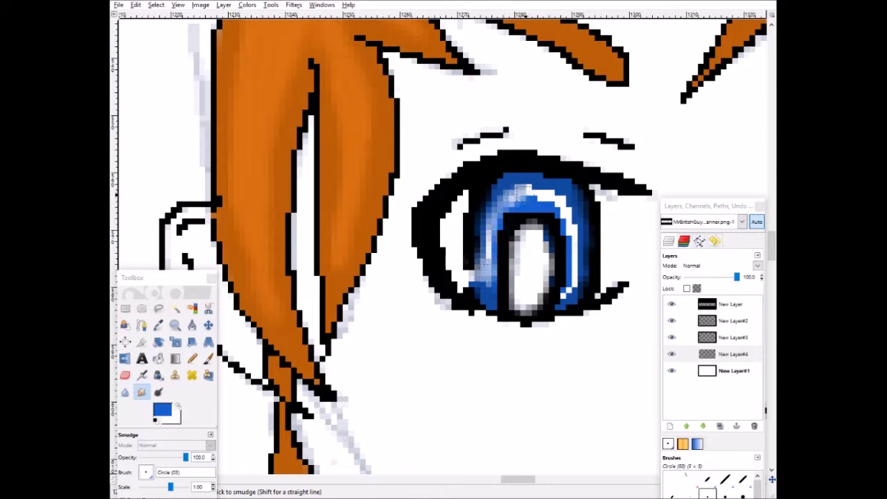
Sample the dark blue from the left-hand eye and paint it just inside the right-hand eye's iris outline.
{"action": "scroll", "coordinate": [444, 242], "scroll_direction": "right", "scroll_amount": 5}
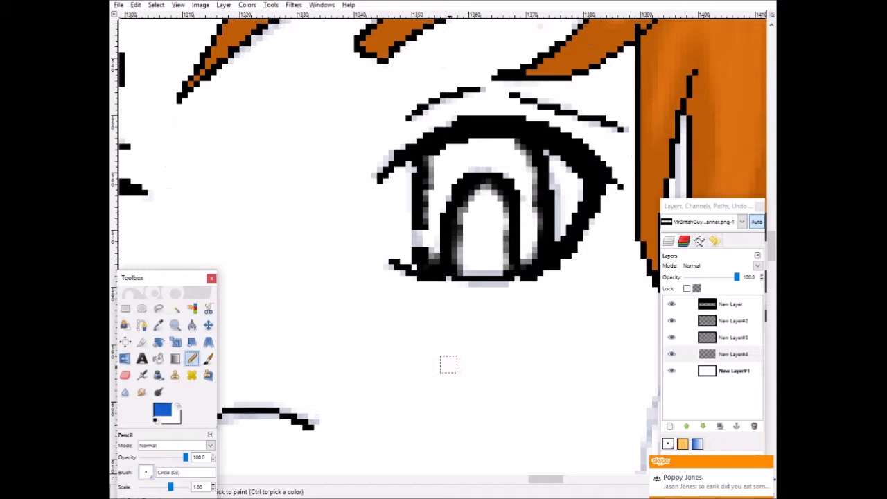
{"action": "scroll", "coordinate": [395, 220], "scroll_direction": "right", "scroll_amount": 10}
{"action": "left_click", "coordinate": [395, 220], "text": "ctrl"}
{"action": "scroll", "coordinate": [395, 221], "scroll_direction": "left", "scroll_amount": 10}
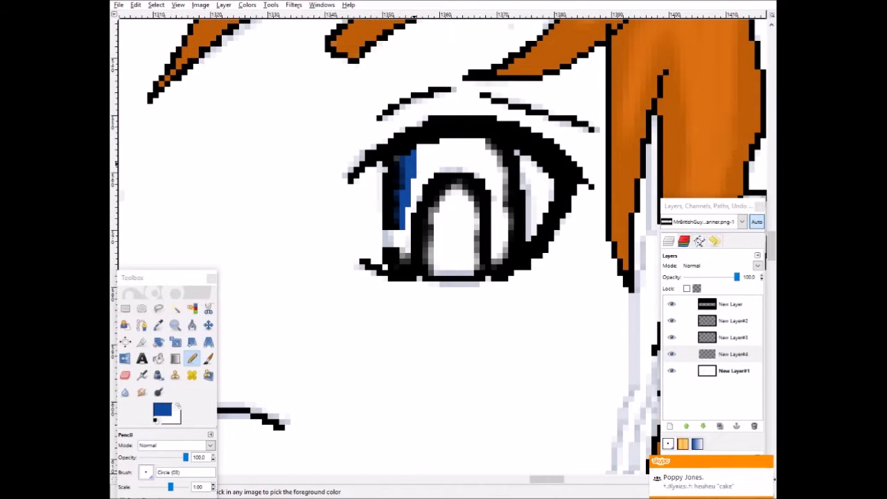
{"action": "mouse_move", "coordinate": [425, 142]}
{"action": "left_mouse_down"}
{"action": "mouse_move", "coordinate": [490, 144]}
{"action": "mouse_move", "coordinate": [521, 182]}
{"action": "left_mouse_up"}
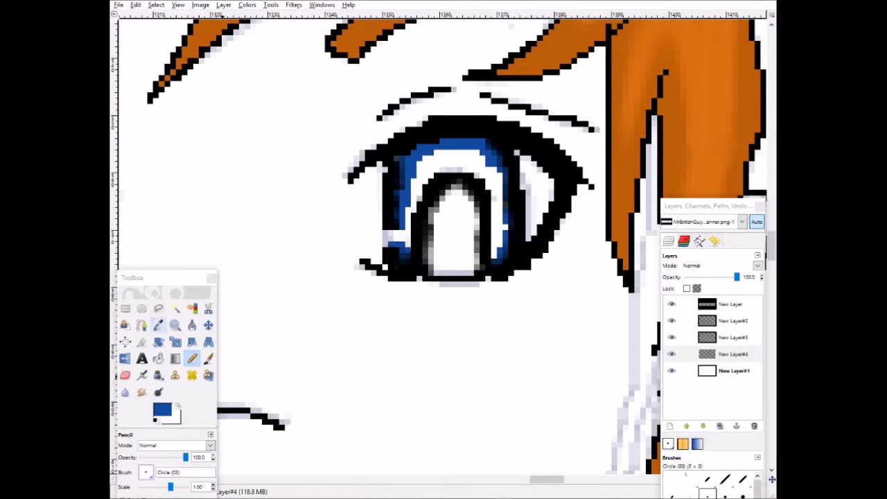
Sample the lighter blue, paint it around the right-hand eye's pupil, and smudge the iris shades together.
{"action": "scroll", "coordinate": [443, 242], "scroll_direction": "right", "scroll_amount": 10}
{"action": "left_click", "coordinate": [589, 222], "text": "ctrl"}
{"action": "scroll", "coordinate": [443, 243], "scroll_direction": "left", "scroll_amount": 10}
{"action": "left_click_drag", "start_coordinate": [493, 228], "coordinate": [480, 194]}
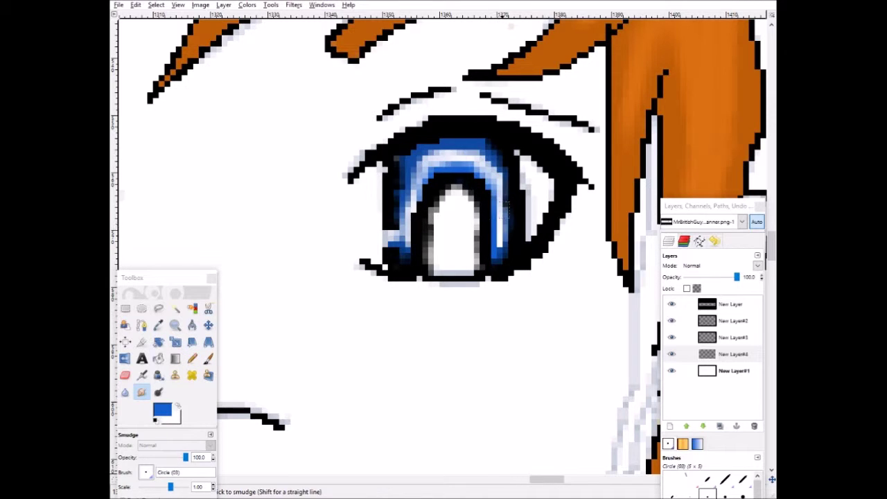
{"action": "scroll", "coordinate": [393, 239], "scroll_direction": "down", "scroll_amount": 4}
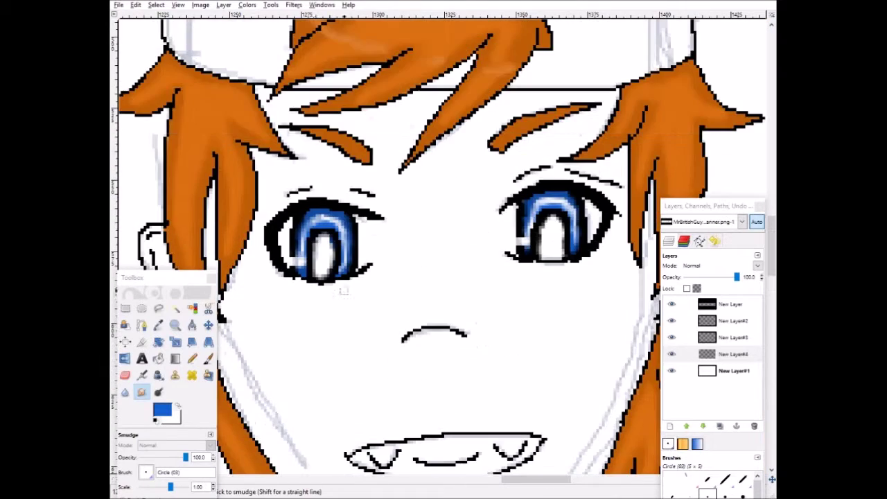
Paint dark navy from the swatch image along the right part of the cap's lower edge on New Layer#4, with brush Circle (09).
{"action": "scroll", "coordinate": [344, 291], "scroll_direction": "down", "scroll_amount": 5}
{"action": "scroll", "coordinate": [416, 298], "scroll_direction": "up", "scroll_amount": 8}
{"action": "left_click", "coordinate": [125, 375]}
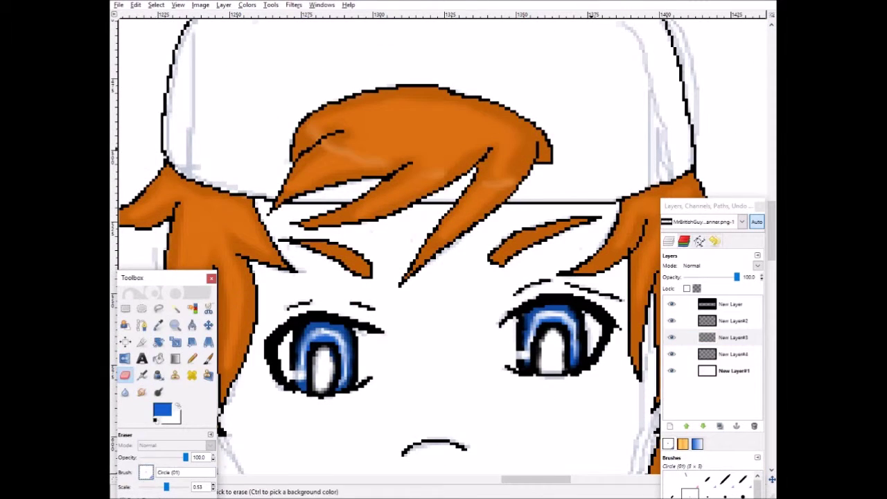
{"action": "left_click", "coordinate": [690, 354]}
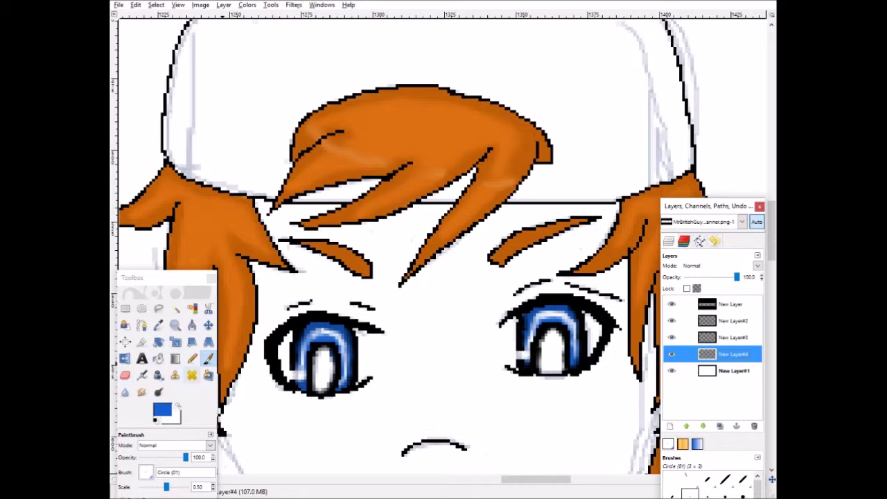
{"action": "left_click", "coordinate": [146, 472]}
{"action": "left_click", "coordinate": [201, 331]}
{"action": "left_click", "coordinate": [146, 472]}
{"action": "key", "text": "Escape"}
{"action": "left_click", "coordinate": [418, 152], "text": "ctrl"}
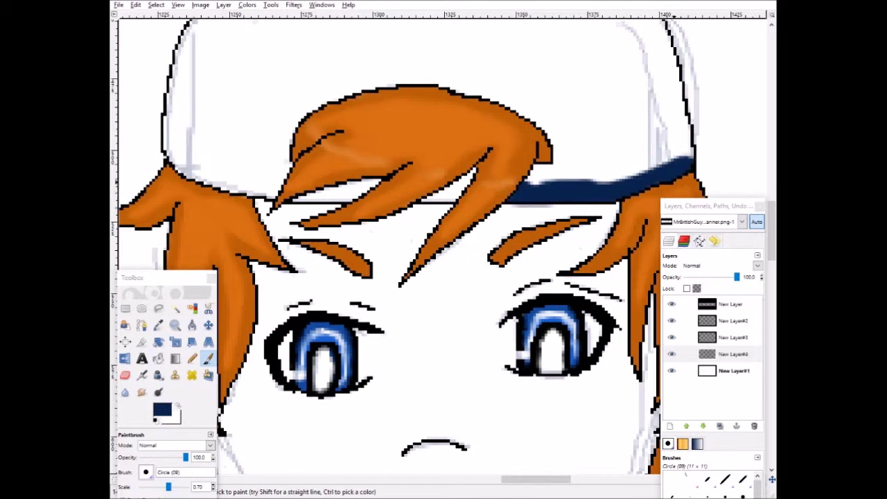
Paint dark navy along the inside of the cap's outline and around the orange fringe with the Circle (13) brush.
{"action": "scroll", "coordinate": [443, 208], "scroll_direction": "up", "scroll_amount": 5}
{"action": "left_click", "coordinate": [145, 472]}
{"action": "left_click", "coordinate": [182, 331]}
{"action": "mouse_move", "coordinate": [675, 271]}
{"action": "left_mouse_down"}
{"action": "mouse_move", "coordinate": [673, 233]}
{"action": "mouse_move", "coordinate": [408, 35]}
{"action": "mouse_move", "coordinate": [257, 69]}
{"action": "left_mouse_up"}
{"action": "scroll", "coordinate": [257, 69], "scroll_direction": "left", "scroll_amount": 5}
{"action": "mouse_move", "coordinate": [429, 83]}
{"action": "left_mouse_down"}
{"action": "mouse_move", "coordinate": [356, 239]}
{"action": "mouse_move", "coordinate": [379, 281]}
{"action": "left_mouse_up"}
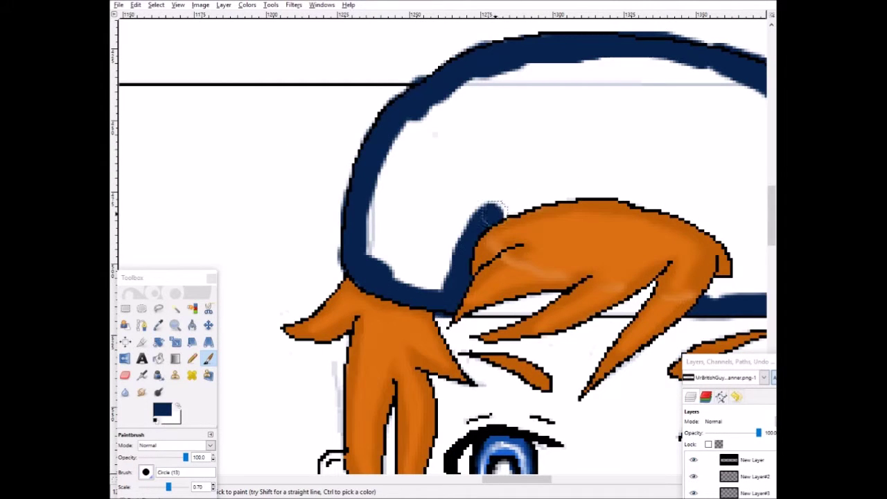
{"action": "left_click_drag", "start_coordinate": [493, 212], "coordinate": [737, 270]}
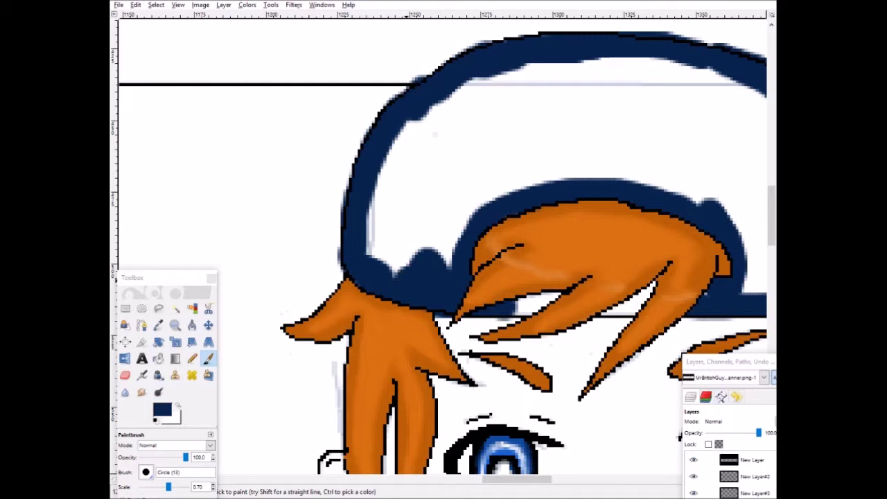
Fill the remaining white interior of the cap with dark navy, using a larger brush.
{"action": "left_click", "coordinate": [146, 471]}
{"action": "left_click", "coordinate": [164, 347]}
{"action": "mouse_move", "coordinate": [429, 243]}
{"action": "left_mouse_down"}
{"action": "mouse_move", "coordinate": [388, 110]}
{"action": "mouse_move", "coordinate": [520, 180]}
{"action": "left_mouse_up"}
{"action": "scroll", "coordinate": [520, 180], "scroll_direction": "right", "scroll_amount": 5}
{"action": "mouse_move", "coordinate": [236, 110]}
{"action": "left_mouse_down"}
{"action": "mouse_move", "coordinate": [592, 263]}
{"action": "mouse_move", "coordinate": [485, 208]}
{"action": "mouse_move", "coordinate": [255, 156]}
{"action": "left_mouse_up"}
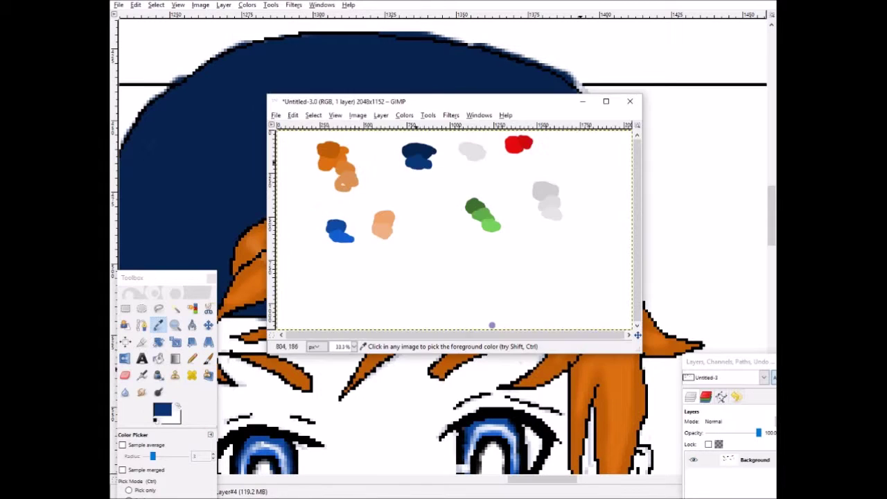
Pick the lighter navy from the swatch image, paint it over the cap's centre, and smudge its edges into the dark border.
{"action": "left_click", "coordinate": [340, 230], "text": "ctrl"}
{"action": "mouse_move", "coordinate": [565, 257]}
{"action": "left_mouse_down"}
{"action": "mouse_move", "coordinate": [583, 234]}
{"action": "mouse_move", "coordinate": [498, 122]}
{"action": "mouse_move", "coordinate": [312, 86]}
{"action": "mouse_move", "coordinate": [158, 203]}
{"action": "left_mouse_up"}
{"action": "scroll", "coordinate": [158, 203], "scroll_direction": "left", "scroll_amount": 2}
{"action": "mouse_move", "coordinate": [321, 231]}
{"action": "left_mouse_down"}
{"action": "mouse_move", "coordinate": [684, 257]}
{"action": "mouse_move", "coordinate": [303, 237]}
{"action": "left_mouse_up"}
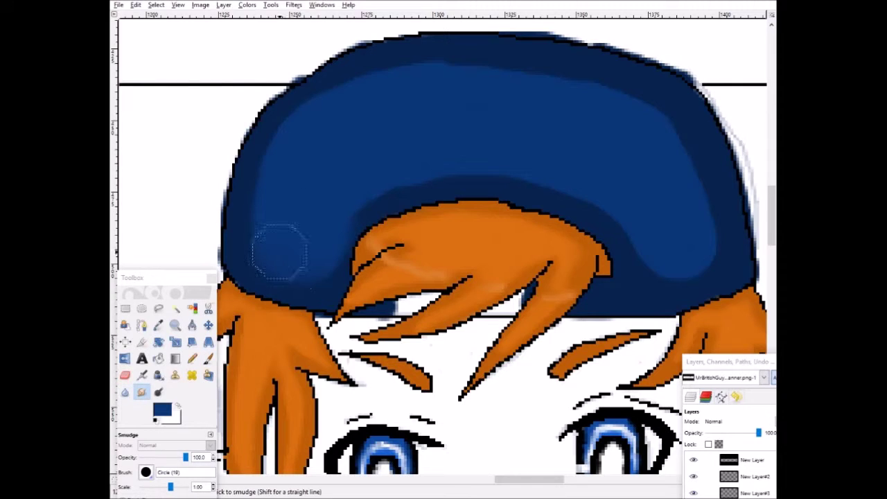
Erase the navy overhang outside the cap's right-hand outline with the Circle (05) brush.
{"action": "scroll", "coordinate": [477, 160], "scroll_direction": "down", "scroll_amount": 10}
{"action": "scroll", "coordinate": [471, 333], "scroll_direction": "up", "scroll_amount": 10}
{"action": "scroll", "coordinate": [471, 333], "scroll_direction": "up", "scroll_amount": 3, "text": "ctrl"}
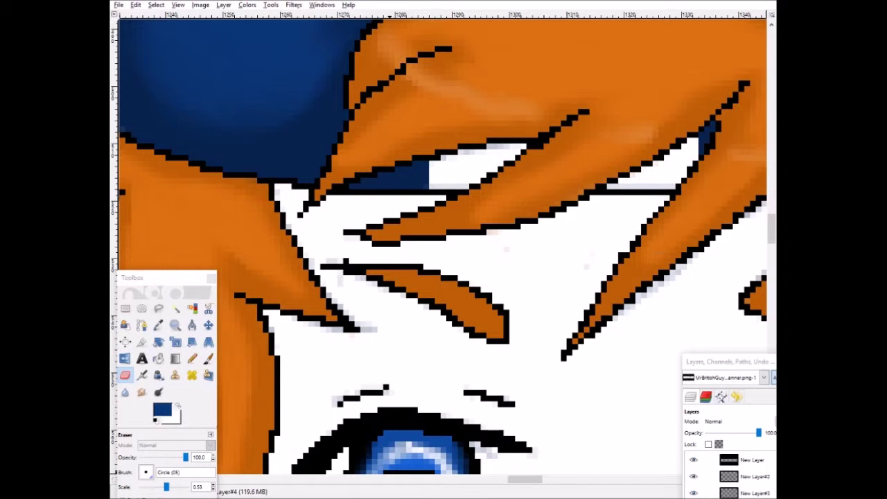
{"action": "scroll", "coordinate": [512, 222], "scroll_direction": "right", "scroll_amount": 5}
{"action": "scroll", "coordinate": [513, 222], "scroll_direction": "up", "scroll_amount": 5}
{"action": "scroll", "coordinate": [562, 259], "scroll_direction": "up", "scroll_amount": 5}
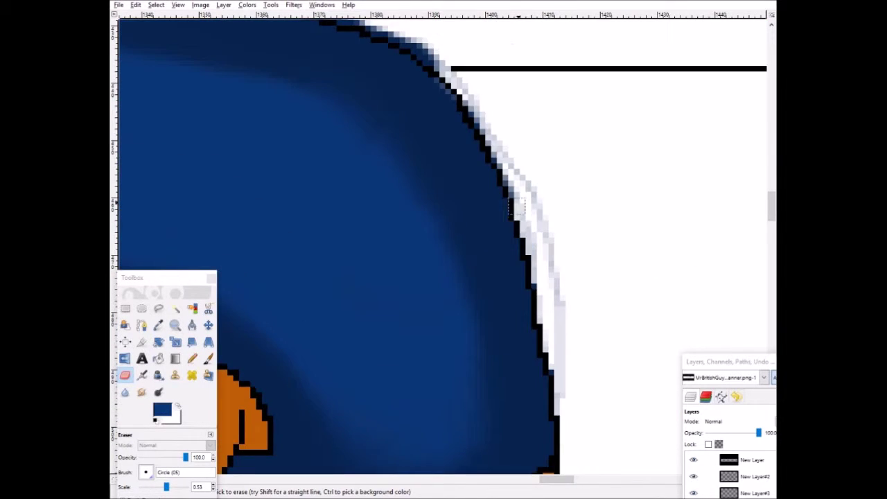
{"action": "left_click", "coordinate": [208, 358]}
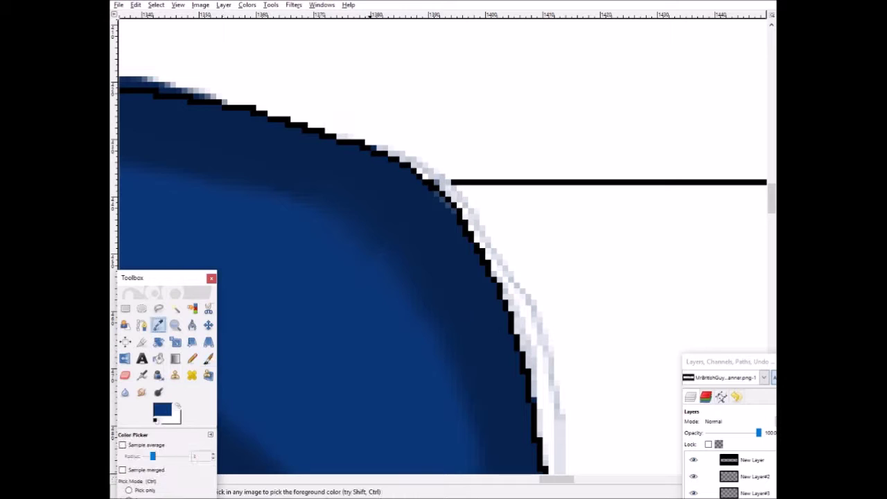
{"action": "left_click", "coordinate": [125, 375]}
Erase the navy overhang along the cap's top and left-hand outline.
{"action": "scroll", "coordinate": [530, 208], "scroll_direction": "left", "scroll_amount": 3}
{"action": "scroll", "coordinate": [530, 208], "scroll_direction": "up", "scroll_amount": 1}
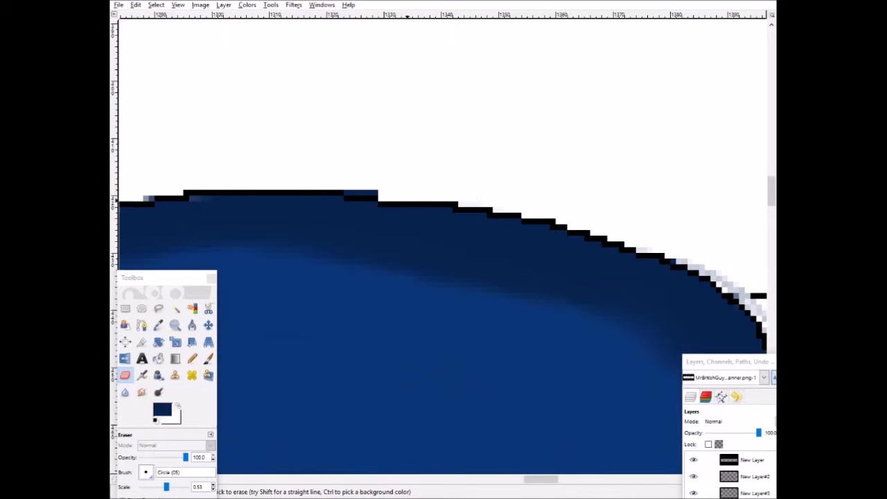
{"action": "scroll", "coordinate": [444, 277], "scroll_direction": "left", "scroll_amount": 5}
{"action": "scroll", "coordinate": [376, 202], "scroll_direction": "left", "scroll_amount": 3}
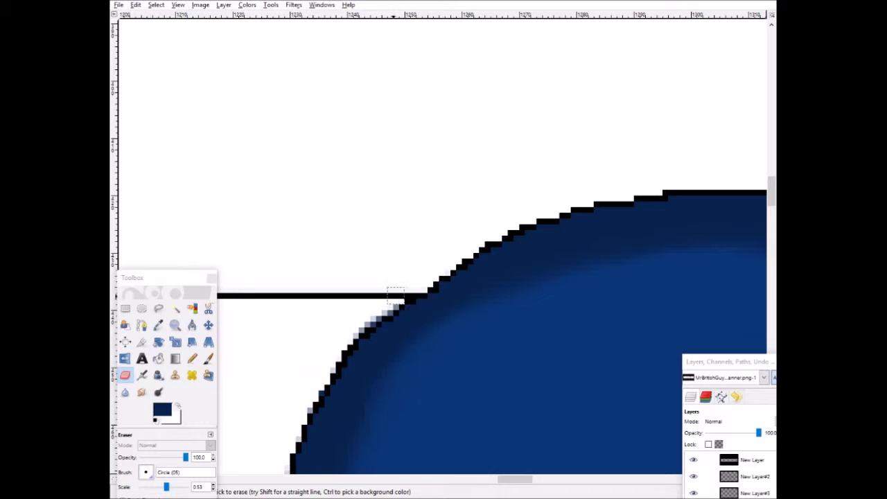
{"action": "scroll", "coordinate": [395, 296], "scroll_direction": "down", "scroll_amount": 3}
{"action": "scroll", "coordinate": [298, 213], "scroll_direction": "down", "scroll_amount": 2}
{"action": "scroll", "coordinate": [257, 168], "scroll_direction": "down", "scroll_amount": 2}
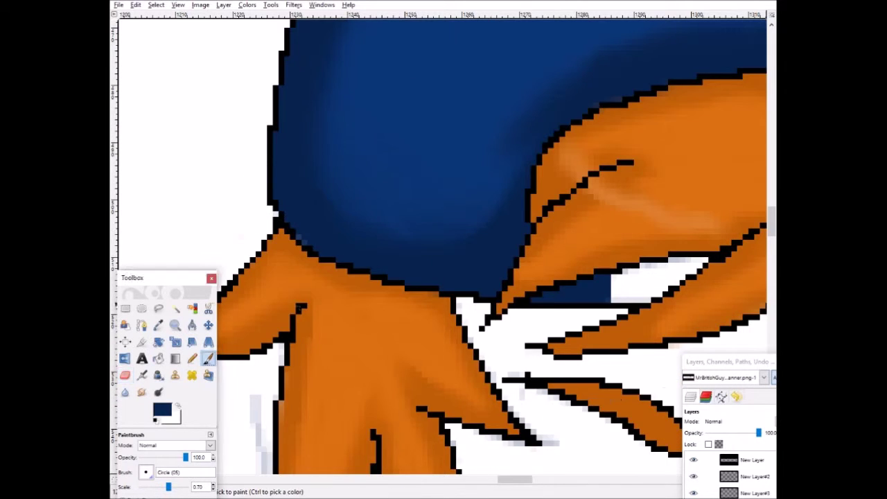
Paint both curved straps on the jacket dark red and erase the colour spilling past their outlines.
{"action": "scroll", "coordinate": [440, 248], "scroll_direction": "down", "scroll_amount": 5}
{"action": "scroll", "coordinate": [440, 248], "scroll_direction": "up", "scroll_amount": 5}
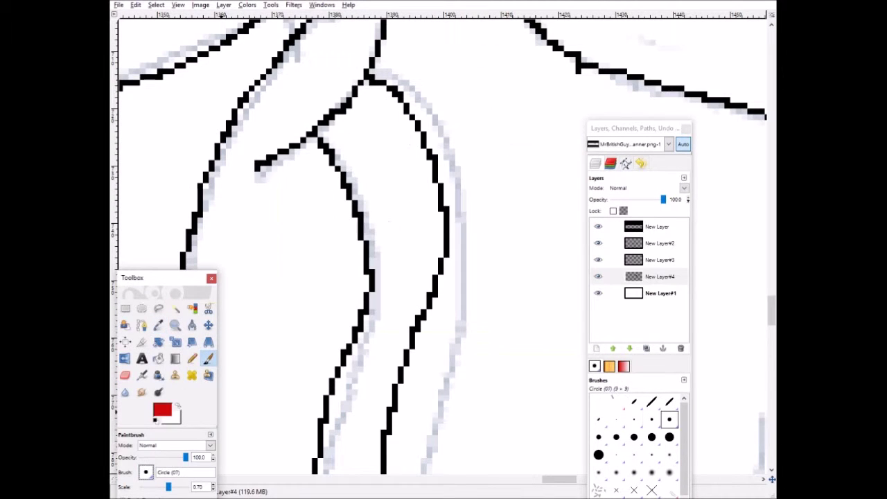
{"action": "left_click_drag", "start_coordinate": [326, 142], "coordinate": [369, 99]}
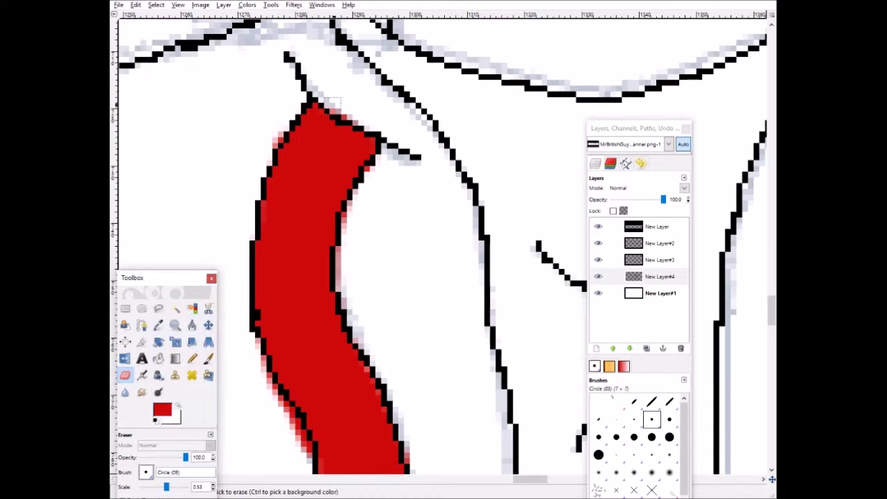
{"action": "scroll", "coordinate": [251, 164], "scroll_direction": "down", "scroll_amount": 3}
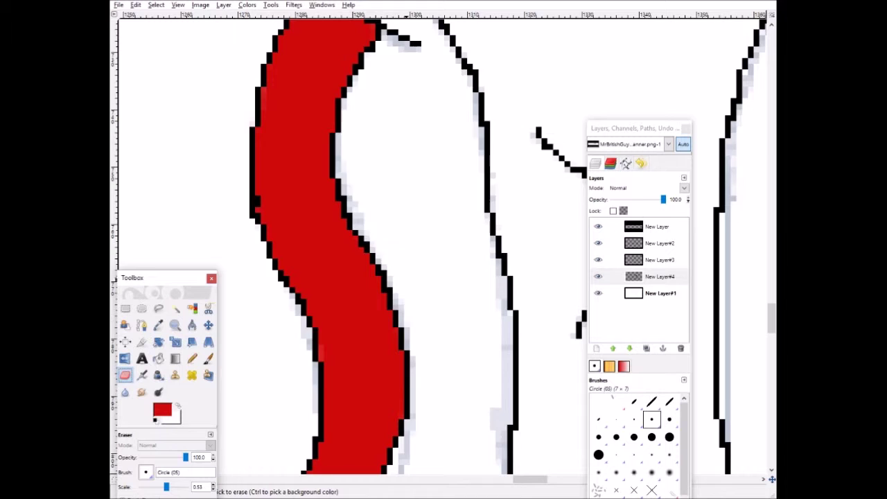
Paint a brighter red highlight down the middle of the left-hand strap and smudge it into the dark red.
{"action": "scroll", "coordinate": [389, 256], "scroll_direction": "up", "scroll_amount": 3}
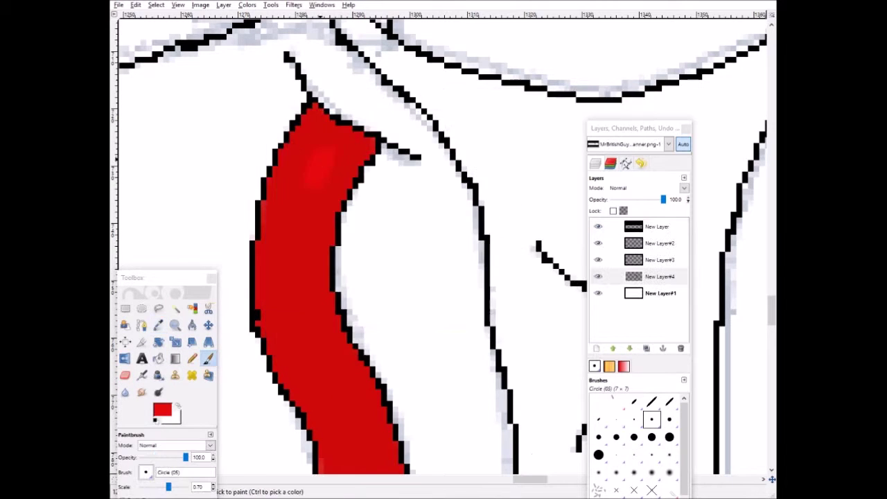
{"action": "scroll", "coordinate": [321, 263], "scroll_direction": "down", "scroll_amount": 6}
{"action": "scroll", "coordinate": [402, 250], "scroll_direction": "up", "scroll_amount": 3}
{"action": "key", "text": "s"}
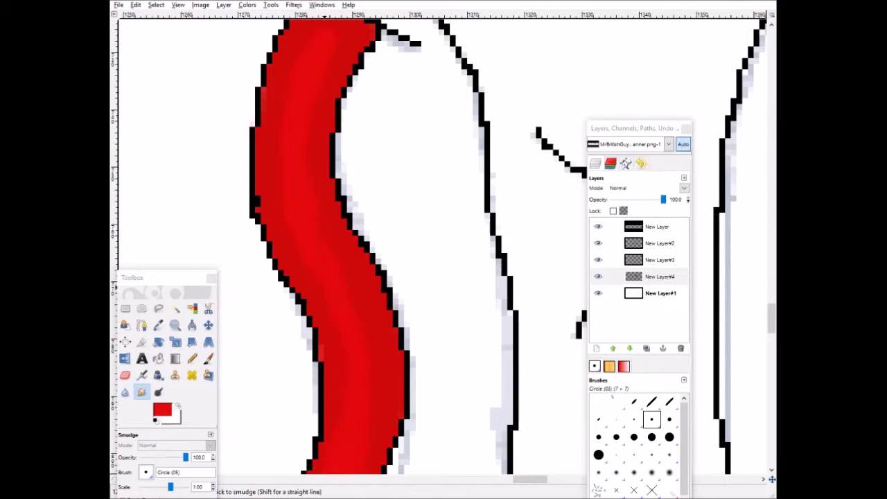
{"action": "scroll", "coordinate": [311, 156], "scroll_direction": "up", "scroll_amount": 3}
Paint a brighter red highlight down the middle of the right-hand strap and smudge it into the dark red.
{"action": "key", "text": "p"}
{"action": "scroll", "coordinate": [421, 174], "scroll_direction": "down", "scroll_amount": 6}
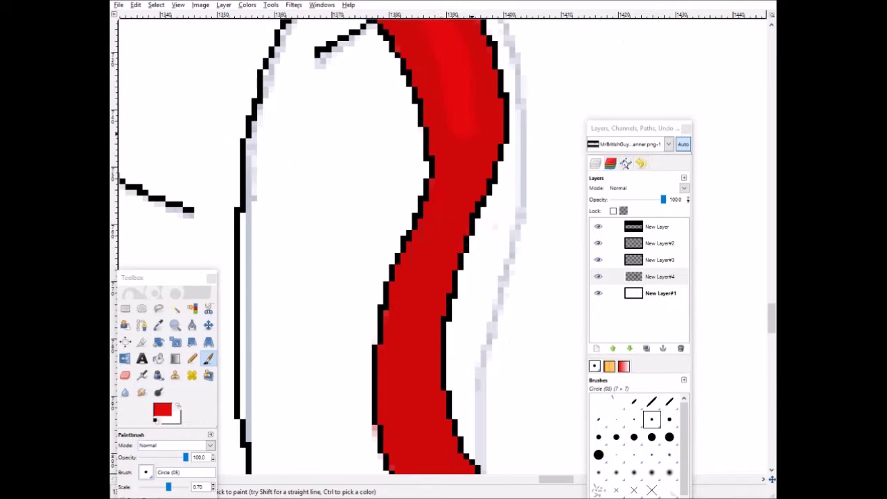
{"action": "scroll", "coordinate": [419, 205], "scroll_direction": "up", "scroll_amount": 3}
{"action": "scroll", "coordinate": [419, 205], "scroll_direction": "down", "scroll_amount": 3}
{"action": "key", "text": "s"}
{"action": "scroll", "coordinate": [405, 319], "scroll_direction": "up", "scroll_amount": 4}
{"action": "scroll", "coordinate": [404, 319], "scroll_direction": "down", "scroll_amount": 2}
Add a transparent layer beneath New Layer#4 and set the Paintbrush to dark navy with the Circle (15) brush.
{"action": "left_click", "coordinate": [616, 277]}
{"action": "key", "text": "ctrl+shift+n"}
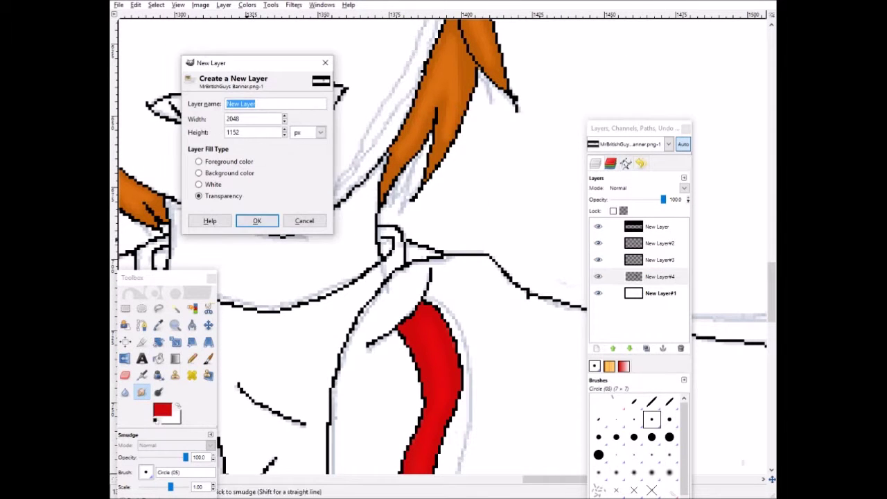
{"action": "key", "text": "Return"}
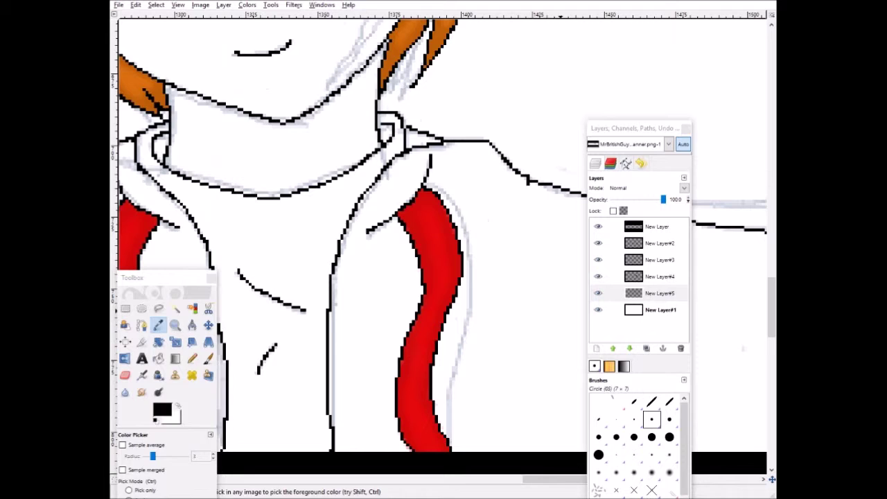
{"action": "key", "text": "p"}
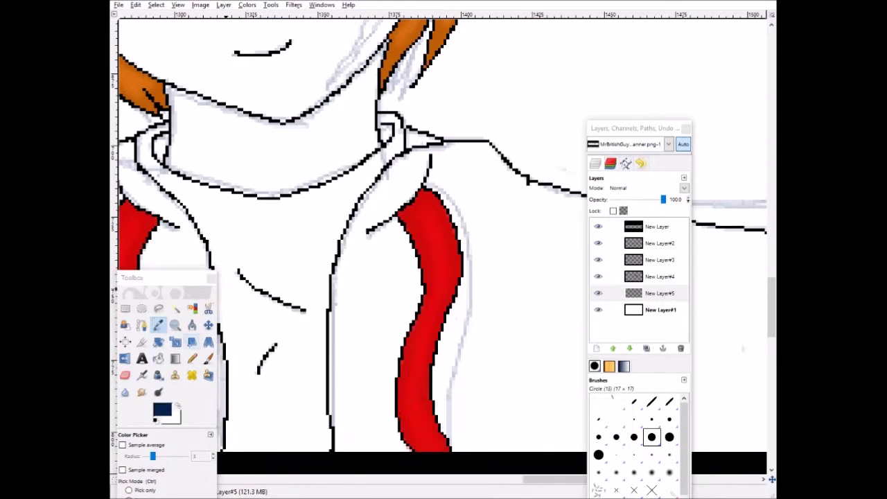
Paint the jacket dark navy on both sides of the right-hand red strap, including the collar above it.
{"action": "mouse_move", "coordinate": [408, 179]}
{"action": "left_mouse_down"}
{"action": "mouse_move", "coordinate": [378, 226]}
{"action": "mouse_move", "coordinate": [350, 430]}
{"action": "mouse_move", "coordinate": [377, 242]}
{"action": "left_mouse_up"}
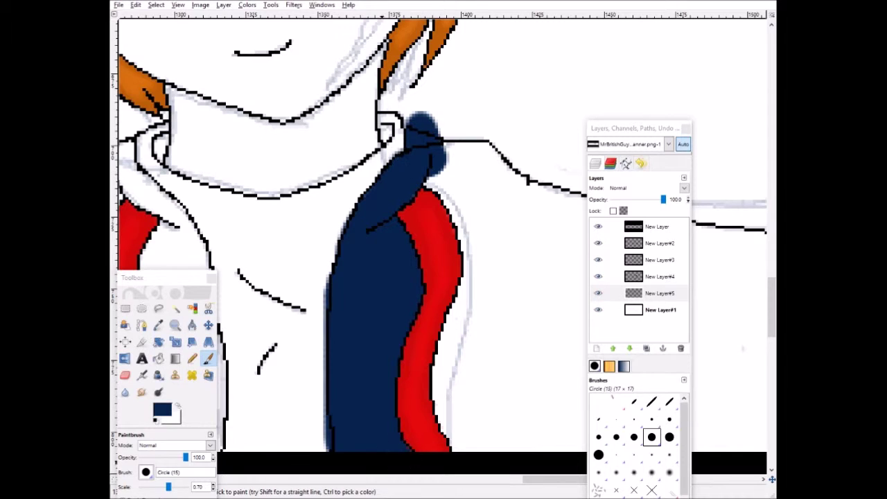
{"action": "scroll", "coordinate": [416, 138], "scroll_direction": "right", "scroll_amount": 5}
{"action": "left_click_drag", "start_coordinate": [284, 153], "coordinate": [288, 450]}
Fill the jacket's right-hand shoulder and sleeve with dark navy, using the Circle (19) brush.
{"action": "left_click", "coordinate": [146, 472]}
{"action": "left_click", "coordinate": [147, 381]}
{"action": "mouse_move", "coordinate": [264, 146]}
{"action": "left_mouse_down"}
{"action": "mouse_move", "coordinate": [331, 182]}
{"action": "mouse_move", "coordinate": [422, 217]}
{"action": "left_mouse_up"}
{"action": "left_click_drag", "start_coordinate": [623, 128], "coordinate": [780, 349]}
{"action": "left_click_drag", "start_coordinate": [652, 229], "coordinate": [559, 248]}
{"action": "scroll", "coordinate": [559, 247], "scroll_direction": "down", "scroll_amount": 3}
{"action": "left_click_drag", "start_coordinate": [693, 131], "coordinate": [737, 301]}
{"action": "mouse_move", "coordinate": [485, 229]}
{"action": "left_mouse_down"}
{"action": "mouse_move", "coordinate": [734, 336]}
{"action": "mouse_move", "coordinate": [307, 284]}
{"action": "mouse_move", "coordinate": [416, 201]}
{"action": "mouse_move", "coordinate": [527, 263]}
{"action": "left_mouse_up"}
{"action": "scroll", "coordinate": [368, 305], "scroll_direction": "up", "scroll_amount": 3}
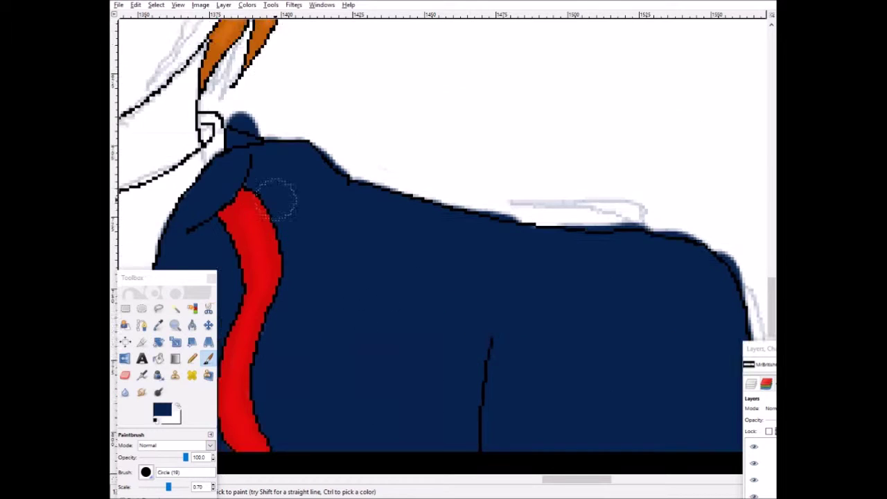
Fill the left-hand half of the jacket with dark navy, from the collar and strap out to the sleeve.
{"action": "scroll", "coordinate": [368, 304], "scroll_direction": "left", "scroll_amount": 6}
{"action": "left_click_drag", "start_coordinate": [343, 138], "coordinate": [374, 201]}
{"action": "scroll", "coordinate": [374, 201], "scroll_direction": "down", "scroll_amount": 3}
{"action": "mouse_move", "coordinate": [416, 138]}
{"action": "left_mouse_down"}
{"action": "mouse_move", "coordinate": [472, 291]}
{"action": "mouse_move", "coordinate": [378, 110]}
{"action": "left_mouse_up"}
{"action": "scroll", "coordinate": [378, 110], "scroll_direction": "left", "scroll_amount": 3}
{"action": "mouse_move", "coordinate": [471, 69]}
{"action": "left_mouse_down"}
{"action": "mouse_move", "coordinate": [436, 132]}
{"action": "mouse_move", "coordinate": [376, 89]}
{"action": "left_mouse_up"}
{"action": "scroll", "coordinate": [376, 89], "scroll_direction": "left", "scroll_amount": 3}
{"action": "mouse_move", "coordinate": [506, 104]}
{"action": "left_mouse_down"}
{"action": "mouse_move", "coordinate": [313, 125]}
{"action": "mouse_move", "coordinate": [210, 316]}
{"action": "mouse_move", "coordinate": [230, 316]}
{"action": "mouse_move", "coordinate": [228, 212]}
{"action": "mouse_move", "coordinate": [428, 159]}
{"action": "left_mouse_up"}
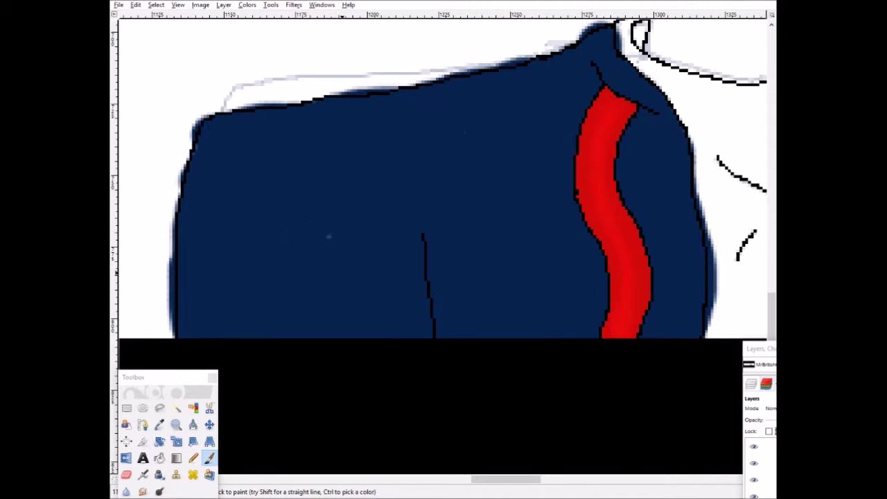
Erase the navy overspill outside the right-hand sleeve and shoulder outline with a hard-edged Circle (05) eraser.
{"action": "scroll", "coordinate": [429, 160], "scroll_direction": "right", "scroll_amount": 10}
{"action": "scroll", "coordinate": [485, 173], "scroll_direction": "up", "scroll_amount": 2}
{"action": "left_click_drag", "start_coordinate": [166, 377], "coordinate": [187, 181]}
{"action": "key", "text": "shift+e"}
{"action": "left_click", "coordinate": [168, 376]}
{"action": "left_click", "coordinate": [178, 229]}
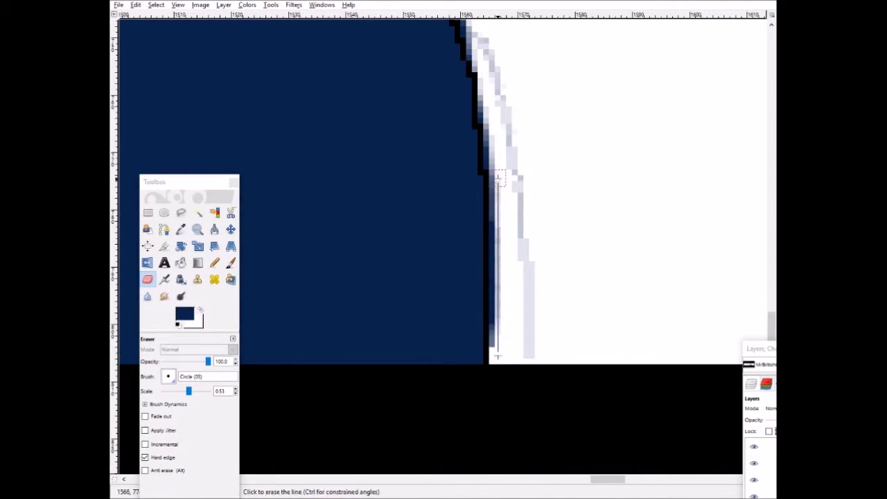
{"action": "scroll", "coordinate": [498, 179], "scroll_direction": "up", "scroll_amount": 1}
{"action": "scroll", "coordinate": [450, 221], "scroll_direction": "up", "scroll_amount": 3}
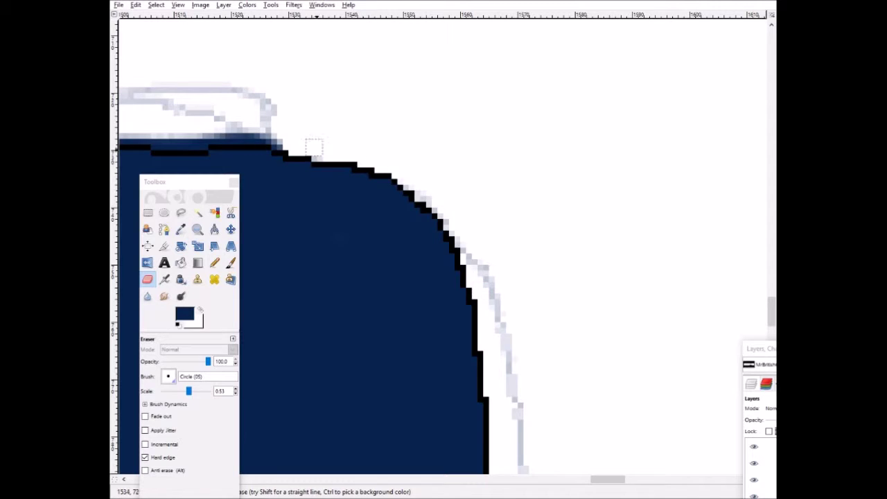
{"action": "scroll", "coordinate": [314, 147], "scroll_direction": "left", "scroll_amount": 3}
{"action": "scroll", "coordinate": [241, 66], "scroll_direction": "left", "scroll_amount": 4}
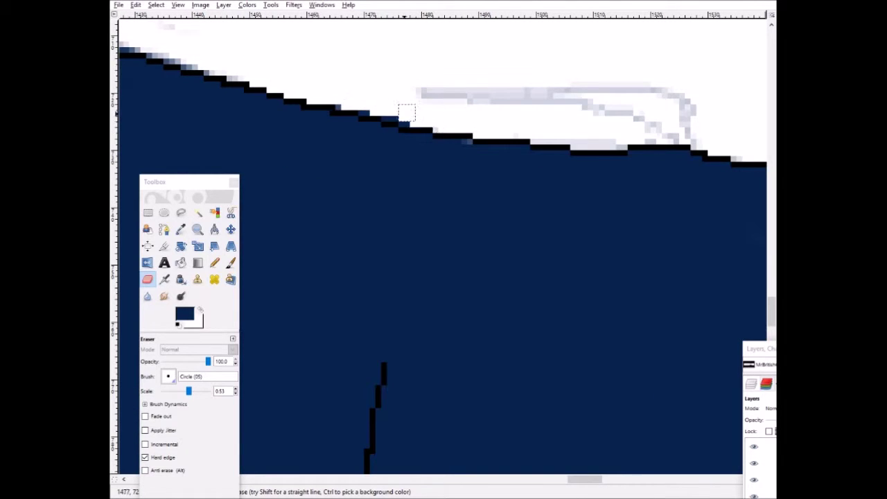
Erase the navy overspill along the right-hand shoulder slope and around the jacket collar on both sides of the neck.
{"action": "scroll", "coordinate": [458, 176], "scroll_direction": "up", "scroll_amount": 2}
{"action": "scroll", "coordinate": [274, 83], "scroll_direction": "left", "scroll_amount": 4}
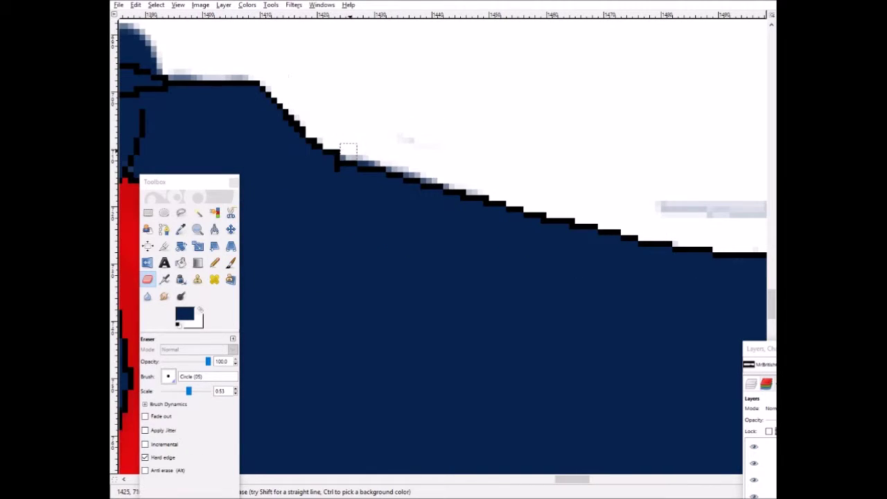
{"action": "scroll", "coordinate": [444, 242], "scroll_direction": "up", "scroll_amount": 2}
{"action": "scroll", "coordinate": [444, 243], "scroll_direction": "left", "scroll_amount": 3}
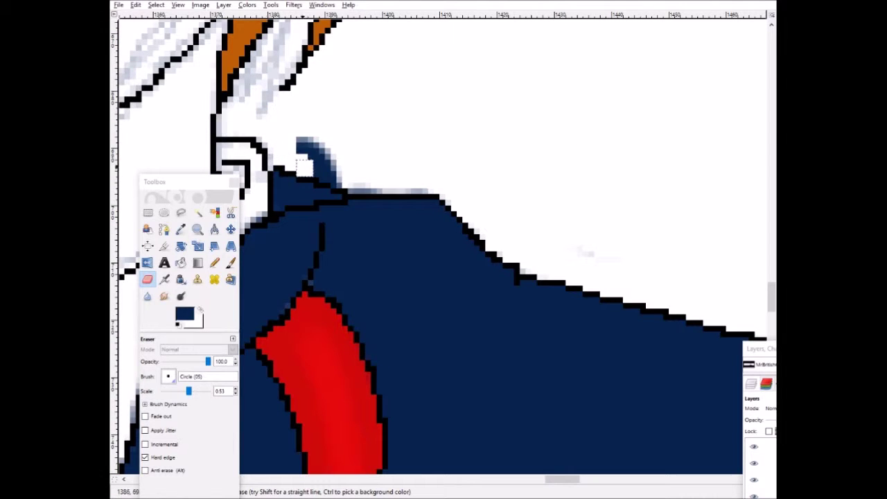
{"action": "scroll", "coordinate": [293, 139], "scroll_direction": "left", "scroll_amount": 3}
{"action": "key", "text": "p"}
{"action": "scroll", "coordinate": [415, 229], "scroll_direction": "left", "scroll_amount": 7}
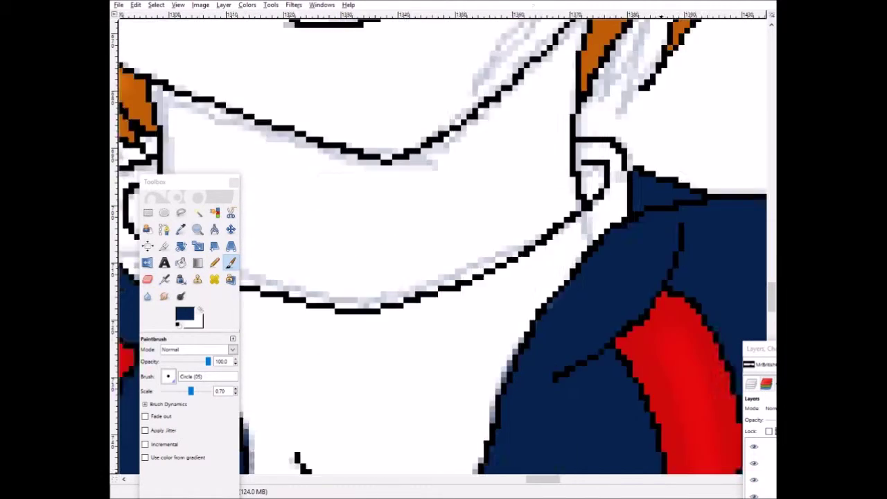
{"action": "key", "text": "shift+e"}
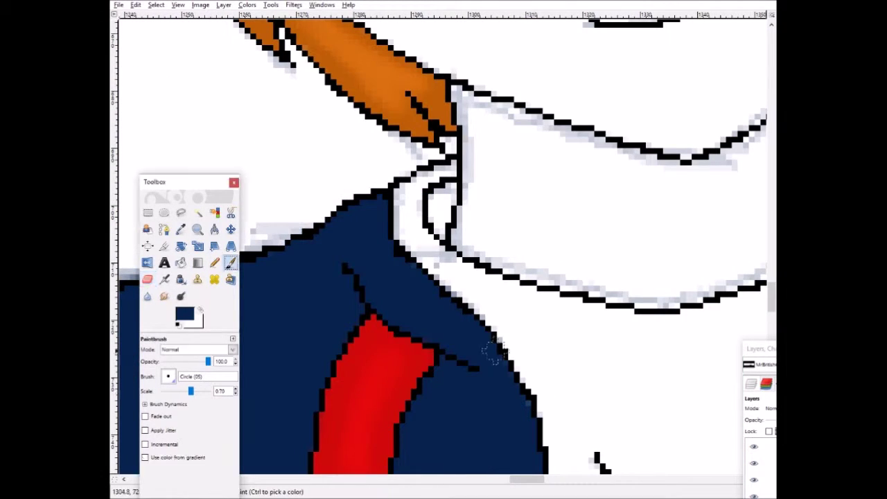
{"action": "key", "text": "shift+e"}
Erase the navy overspill along the left-hand shoulder line and down the outer edge of that sleeve.
{"action": "scroll", "coordinate": [544, 248], "scroll_direction": "left", "scroll_amount": 4}
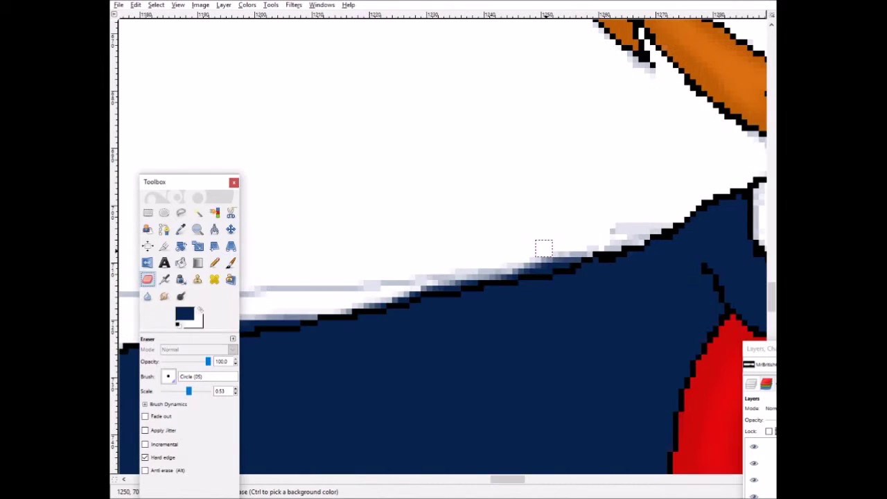
{"action": "scroll", "coordinate": [494, 313], "scroll_direction": "left", "scroll_amount": 3}
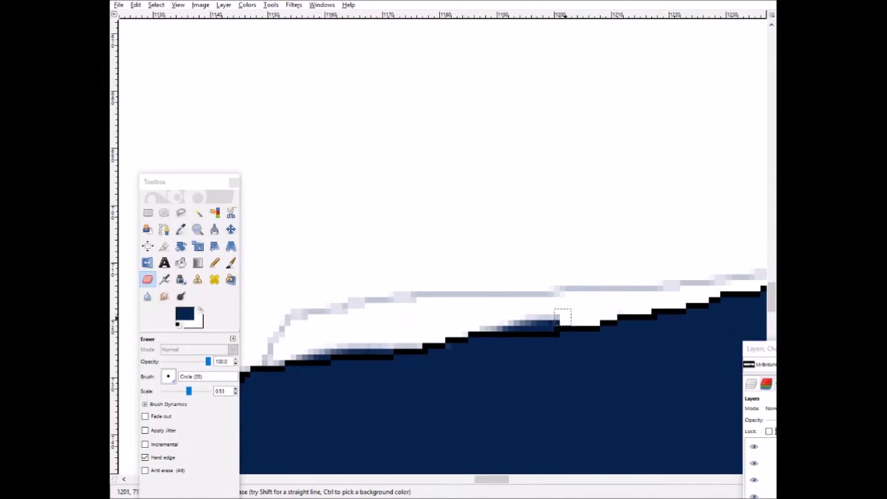
{"action": "scroll", "coordinate": [443, 249], "scroll_direction": "left", "scroll_amount": 3}
{"action": "scroll", "coordinate": [444, 249], "scroll_direction": "down", "scroll_amount": 6}
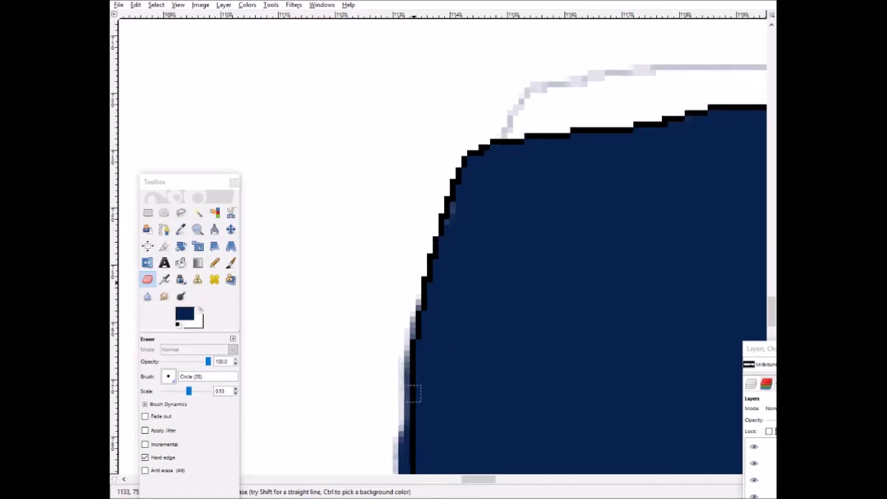
{"action": "scroll", "coordinate": [444, 249], "scroll_direction": "up", "scroll_amount": 5}
{"action": "key", "text": "p"}
{"action": "scroll", "coordinate": [443, 250], "scroll_direction": "right", "scroll_amount": 3}
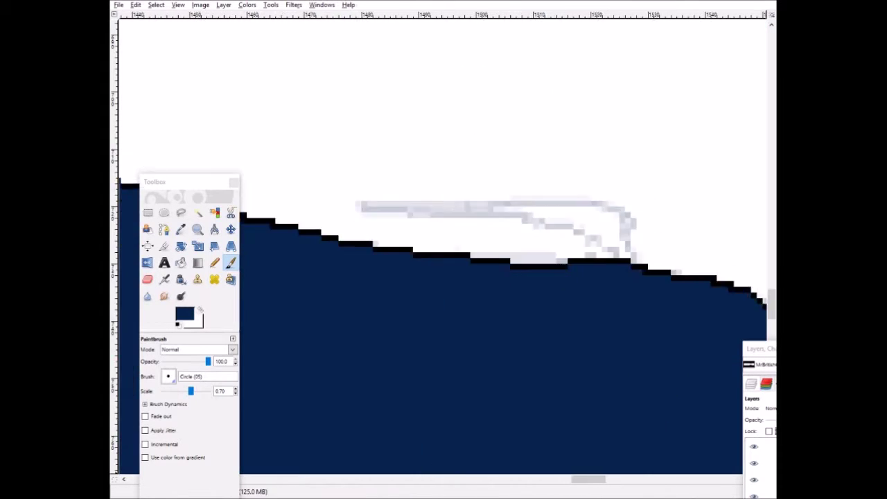
Erase the navy overspill along both inner jacket edges where they border the shirt.
{"action": "scroll", "coordinate": [444, 250], "scroll_direction": "down", "scroll_amount": 2}
{"action": "key", "text": "shift+e"}
{"action": "scroll", "coordinate": [458, 175], "scroll_direction": "up", "scroll_amount": 3}
{"action": "scroll", "coordinate": [457, 175], "scroll_direction": "up", "scroll_amount": 3}
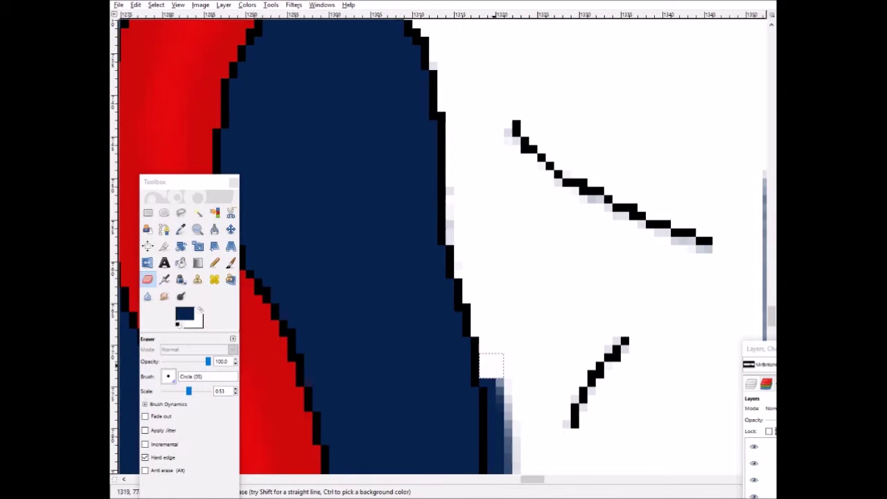
{"action": "scroll", "coordinate": [491, 349], "scroll_direction": "down", "scroll_amount": 3}
{"action": "scroll", "coordinate": [523, 370], "scroll_direction": "right", "scroll_amount": 3}
{"action": "scroll", "coordinate": [501, 347], "scroll_direction": "up", "scroll_amount": 5}
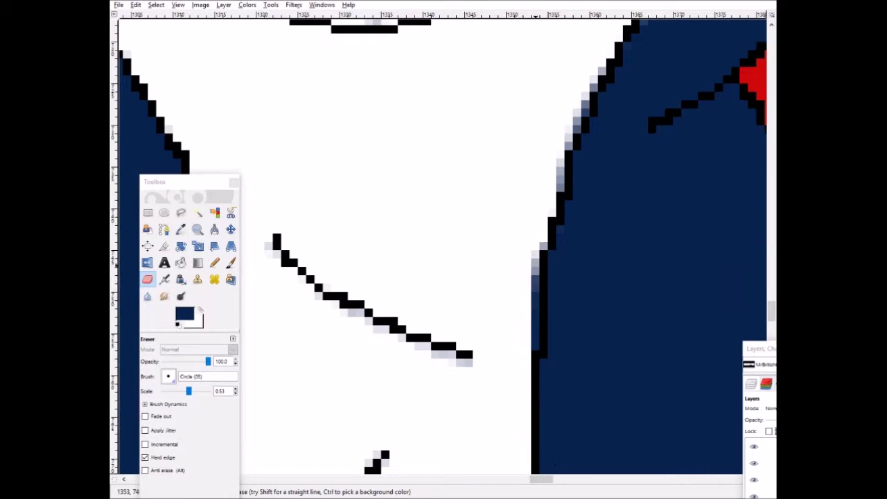
{"action": "scroll", "coordinate": [518, 462], "scroll_direction": "down", "scroll_amount": 6}
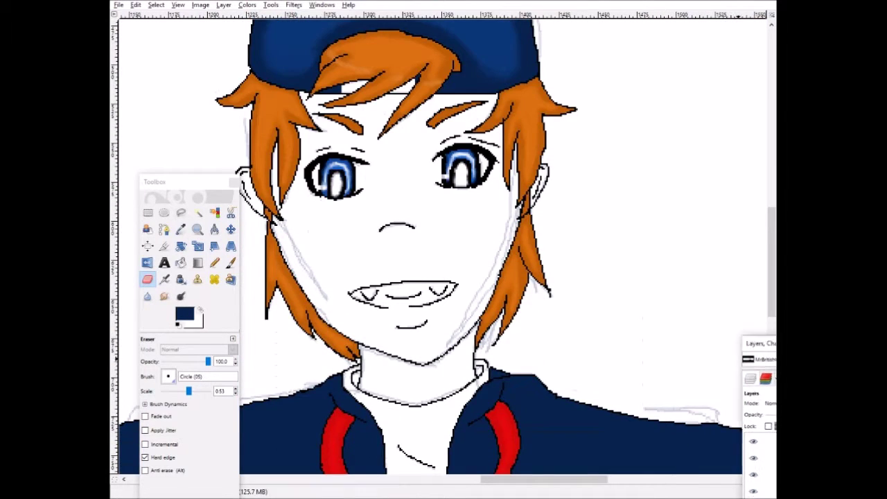
Extend the line inside the mouth towards the left-hand fang in black, using the Pencil with the Circle (01) brush.
{"action": "scroll", "coordinate": [474, 246], "scroll_direction": "up", "scroll_amount": 3}
{"action": "scroll", "coordinate": [474, 246], "scroll_direction": "down", "scroll_amount": 3}
{"action": "scroll", "coordinate": [474, 246], "scroll_direction": "up", "scroll_amount": 5}
{"action": "key", "text": "n"}
{"action": "left_click", "coordinate": [184, 314]}
{"action": "left_click", "coordinate": [400, 255]}
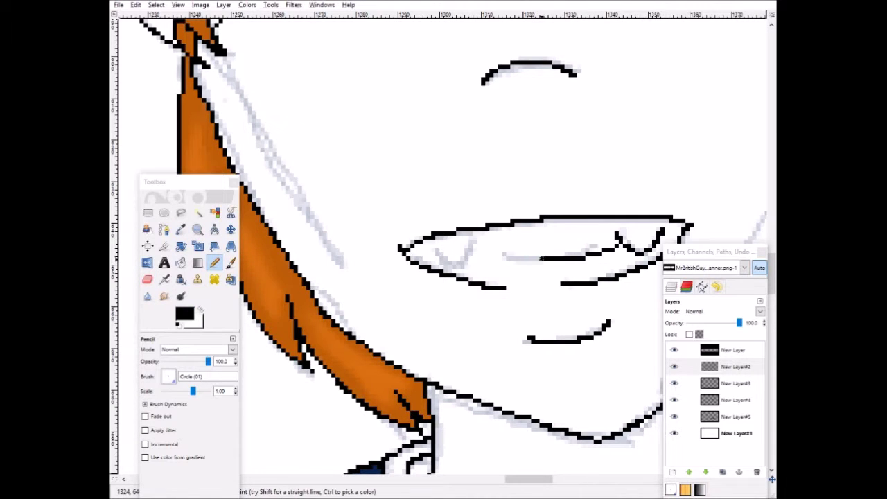
{"action": "left_click_drag", "start_coordinate": [541, 258], "coordinate": [510, 258]}
Add a new transparent layer and place it directly beneath New Layer#5 for the shirt colour.
{"action": "scroll", "coordinate": [443, 249], "scroll_direction": "down", "scroll_amount": 3}
{"action": "scroll", "coordinate": [443, 250], "scroll_direction": "down", "scroll_amount": 3}
{"action": "scroll", "coordinate": [444, 249], "scroll_direction": "up", "scroll_amount": 3}
{"action": "key", "text": "ctrl+shift+n"}
{"action": "key", "text": "Return"}
{"action": "left_click", "coordinate": [727, 416]}
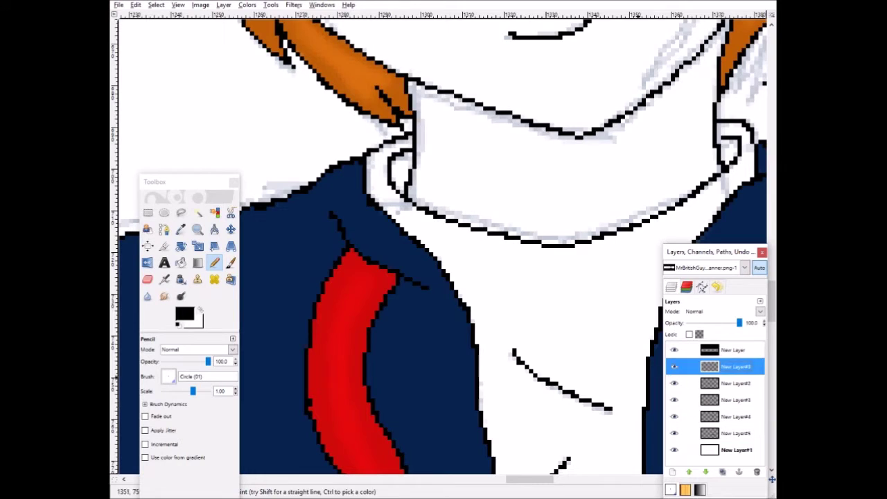
{"action": "key", "text": "minus"}
{"action": "key", "text": "minus"}
{"action": "key", "text": "plus"}
{"action": "key", "text": "plus"}
{"action": "scroll", "coordinate": [443, 249], "scroll_direction": "right", "scroll_amount": 3}
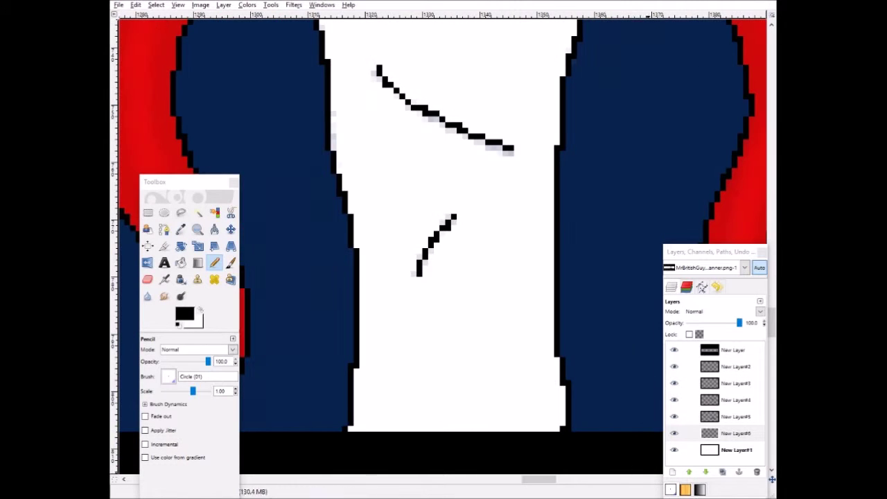
Set the Paintbrush to light grey with the Circle (11) brush and paint the shirt along the left-hand jacket edge.
{"action": "left_click", "coordinate": [184, 314]}
{"action": "left_click", "coordinate": [402, 256]}
{"action": "left_click", "coordinate": [231, 262]}
{"action": "left_click_drag", "start_coordinate": [362, 257], "coordinate": [362, 425]}
{"action": "scroll", "coordinate": [443, 249], "scroll_direction": "up", "scroll_amount": 5}
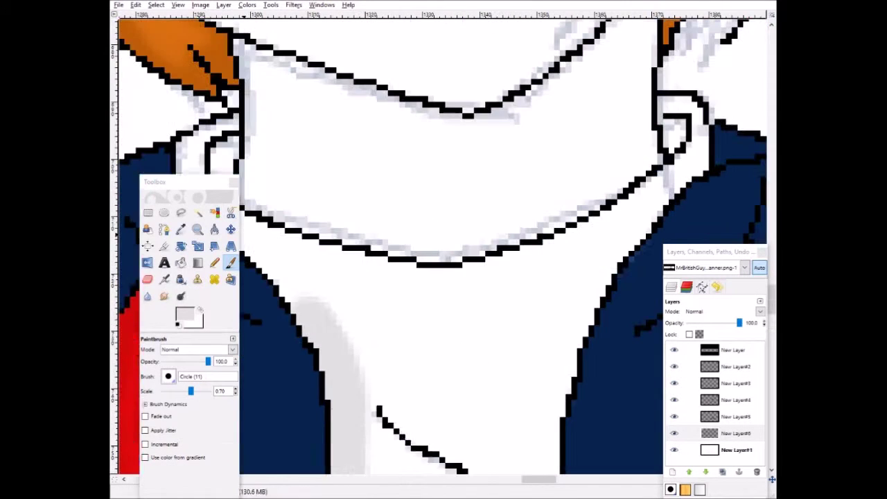
Fill the rest of the shirt and its neckband with light grey, including around the crease lines.
{"action": "left_click_drag", "start_coordinate": [155, 182], "coordinate": [388, 419]}
{"action": "scroll", "coordinate": [531, 155], "scroll_direction": "down", "scroll_amount": 3}
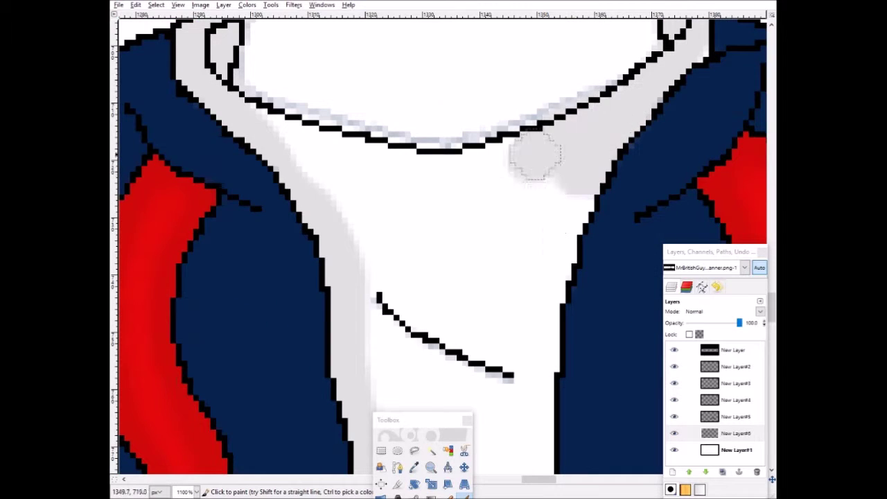
{"action": "left_click_drag", "start_coordinate": [531, 154], "coordinate": [537, 212]}
{"action": "scroll", "coordinate": [539, 44], "scroll_direction": "down", "scroll_amount": 5}
{"action": "left_click_drag", "start_coordinate": [374, 305], "coordinate": [402, 208]}
{"action": "scroll", "coordinate": [465, 287], "scroll_direction": "up", "scroll_amount": 3}
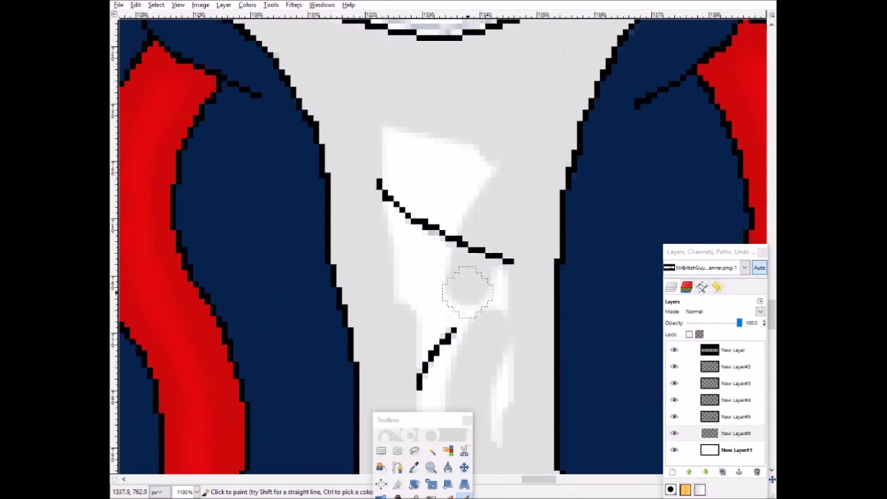
{"action": "scroll", "coordinate": [465, 287], "scroll_direction": "down", "scroll_amount": 5}
{"action": "scroll", "coordinate": [444, 249], "scroll_direction": "up", "scroll_amount": 5}
On New Layer#5, outline a lighter blue highlight inside the right-hand shoulder, sleeve, crease and strap edges.
{"action": "key", "text": "Page_Up"}
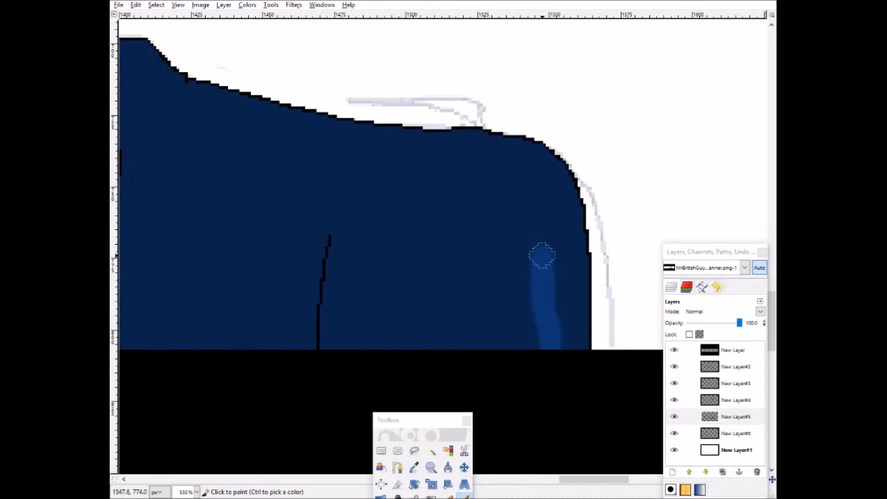
{"action": "mouse_move", "coordinate": [541, 346]}
{"action": "left_mouse_down"}
{"action": "mouse_move", "coordinate": [541, 254]}
{"action": "mouse_move", "coordinate": [377, 174]}
{"action": "left_mouse_up"}
{"action": "mouse_move", "coordinate": [359, 270]}
{"action": "left_mouse_down"}
{"action": "mouse_move", "coordinate": [358, 337]}
{"action": "mouse_move", "coordinate": [279, 337]}
{"action": "left_mouse_up"}
{"action": "left_click_drag", "start_coordinate": [377, 173], "coordinate": [256, 139]}
{"action": "scroll", "coordinate": [389, 184], "scroll_direction": "left", "scroll_amount": 5}
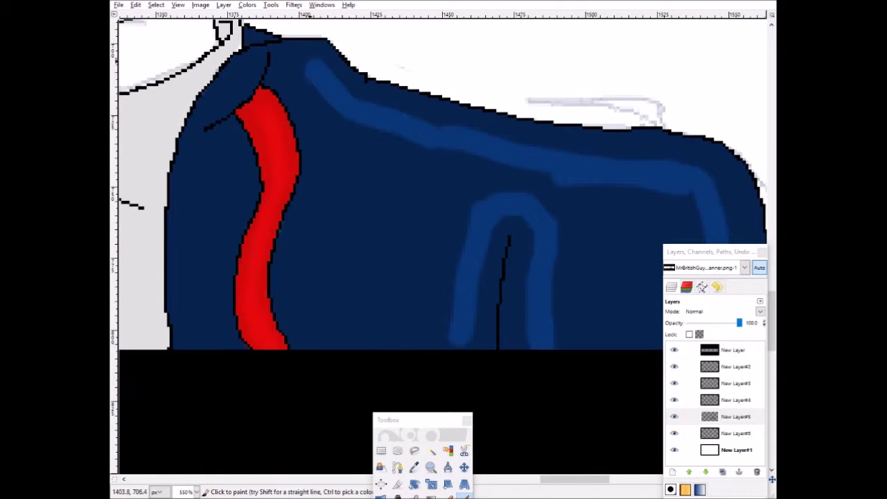
{"action": "scroll", "coordinate": [321, 109], "scroll_direction": "down", "scroll_amount": 3}
{"action": "mouse_move", "coordinate": [321, 109]}
{"action": "left_mouse_down"}
{"action": "mouse_move", "coordinate": [298, 153]}
{"action": "mouse_move", "coordinate": [444, 201]}
{"action": "left_mouse_up"}
{"action": "scroll", "coordinate": [444, 201], "scroll_direction": "up", "scroll_amount": 3}
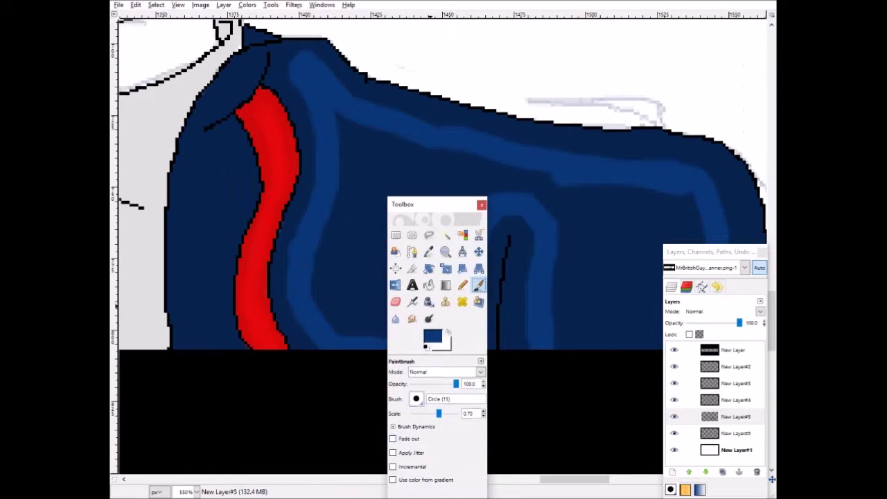
Fill the outlined area of the right-hand jacket half with the lighter blue, leaving dark navy along the edges and crease.
{"action": "mouse_move", "coordinate": [348, 181]}
{"action": "left_mouse_down"}
{"action": "mouse_move", "coordinate": [345, 271]}
{"action": "mouse_move", "coordinate": [386, 137]}
{"action": "mouse_move", "coordinate": [361, 192]}
{"action": "mouse_move", "coordinate": [385, 228]}
{"action": "left_mouse_up"}
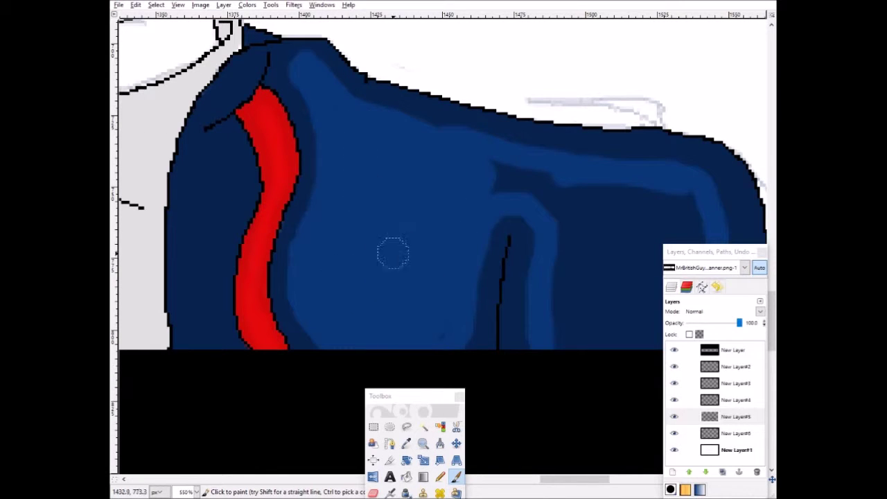
{"action": "scroll", "coordinate": [545, 344], "scroll_direction": "right", "scroll_amount": 5}
{"action": "mouse_move", "coordinate": [499, 319]}
{"action": "left_mouse_down"}
{"action": "mouse_move", "coordinate": [416, 186]}
{"action": "mouse_move", "coordinate": [499, 194]}
{"action": "mouse_move", "coordinate": [419, 285]}
{"action": "left_mouse_up"}
Smudge the border between lighter blue and dark navy across the right-hand jacket half.
{"action": "key", "text": "s"}
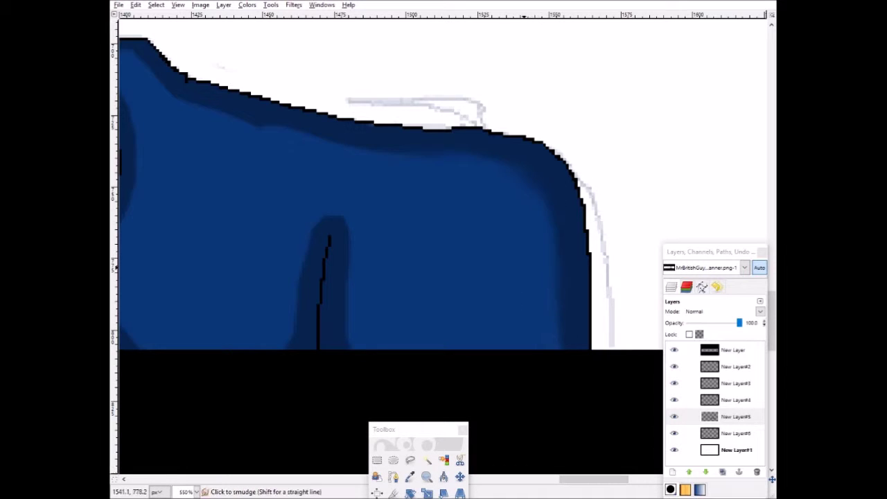
{"action": "scroll", "coordinate": [441, 180], "scroll_direction": "left", "scroll_amount": 7}
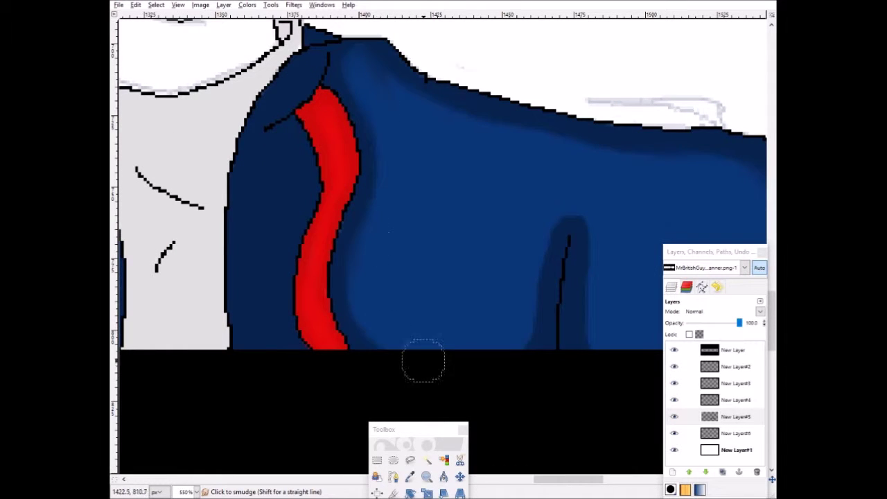
{"action": "scroll", "coordinate": [533, 345], "scroll_direction": "down", "scroll_amount": 3}
{"action": "scroll", "coordinate": [451, 313], "scroll_direction": "up", "scroll_amount": 4}
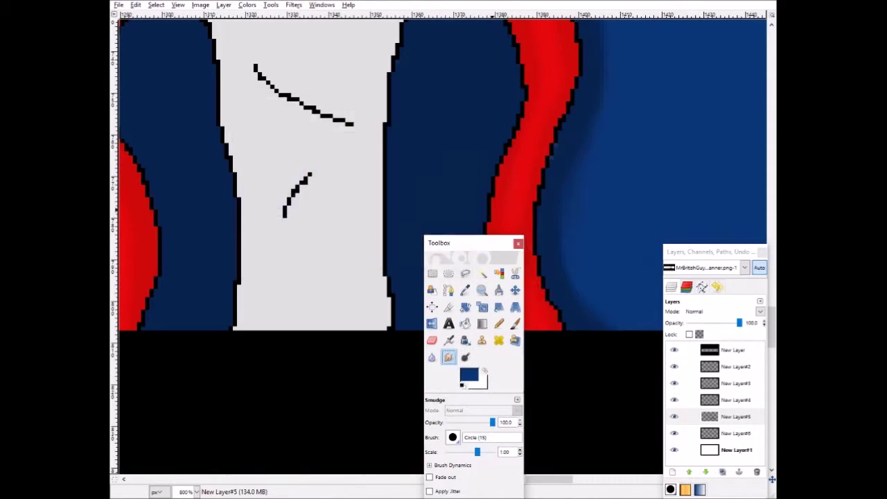
Paint a lighter blue highlight on the jacket panel between the shirt and the right-hand strap.
{"action": "key", "text": "p"}
{"action": "left_click_drag", "start_coordinate": [451, 313], "coordinate": [435, 234]}
{"action": "scroll", "coordinate": [436, 234], "scroll_direction": "up", "scroll_amount": 3}
{"action": "left_click_drag", "start_coordinate": [444, 263], "coordinate": [455, 189]}
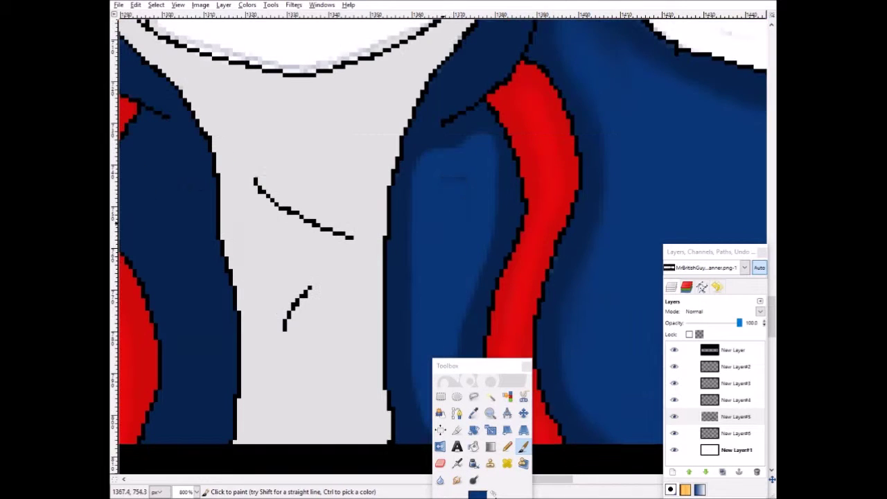
{"action": "scroll", "coordinate": [477, 151], "scroll_direction": "down", "scroll_amount": 3}
Smudge the highlight on the right-hand inner panel and add a blended lighter blue highlight to the collar above it.
{"action": "scroll", "coordinate": [469, 180], "scroll_direction": "up", "scroll_amount": 6}
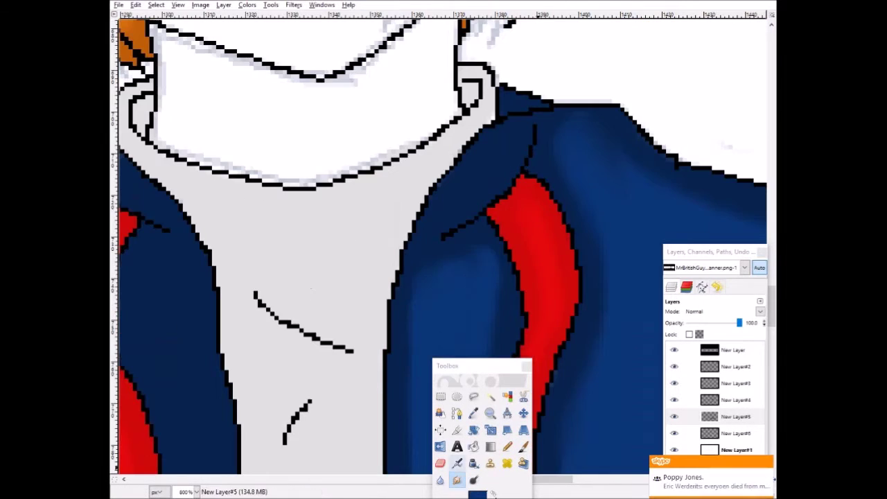
{"action": "left_click_drag", "start_coordinate": [447, 365], "coordinate": [425, 224]}
{"action": "left_click", "coordinate": [438, 419]}
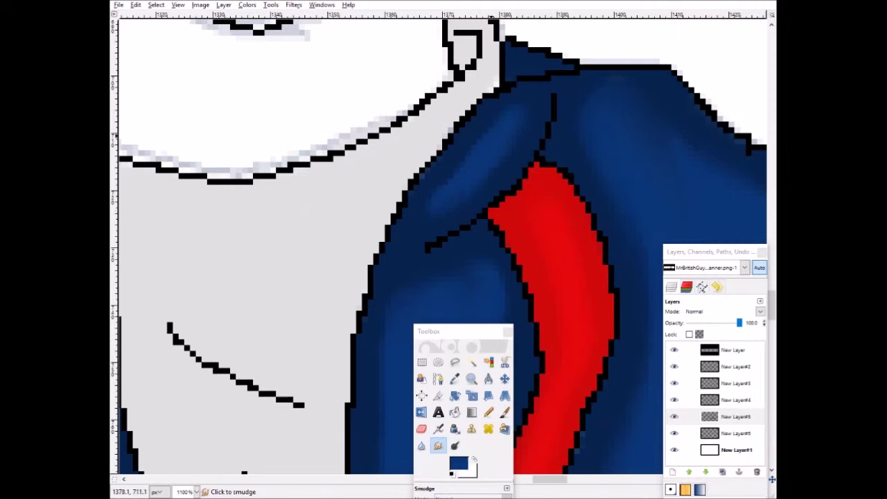
{"action": "scroll", "coordinate": [440, 206], "scroll_direction": "down", "scroll_amount": 2}
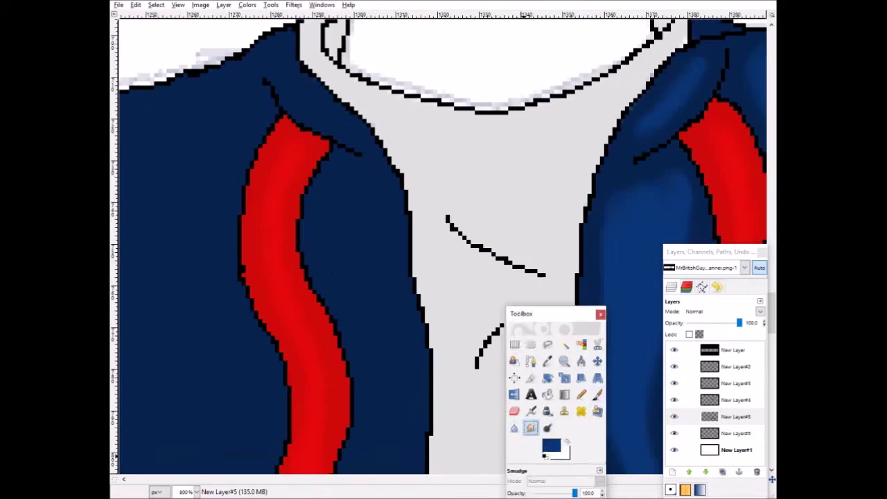
Paint a lighter blue highlight on the jacket panel between the left-hand strap and the shirt.
{"action": "left_click_drag", "start_coordinate": [378, 214], "coordinate": [340, 195]}
{"action": "scroll", "coordinate": [340, 194], "scroll_direction": "down", "scroll_amount": 3}
{"action": "mouse_move", "coordinate": [379, 100]}
{"action": "left_mouse_down"}
{"action": "mouse_move", "coordinate": [400, 304]}
{"action": "mouse_move", "coordinate": [378, 364]}
{"action": "left_mouse_up"}
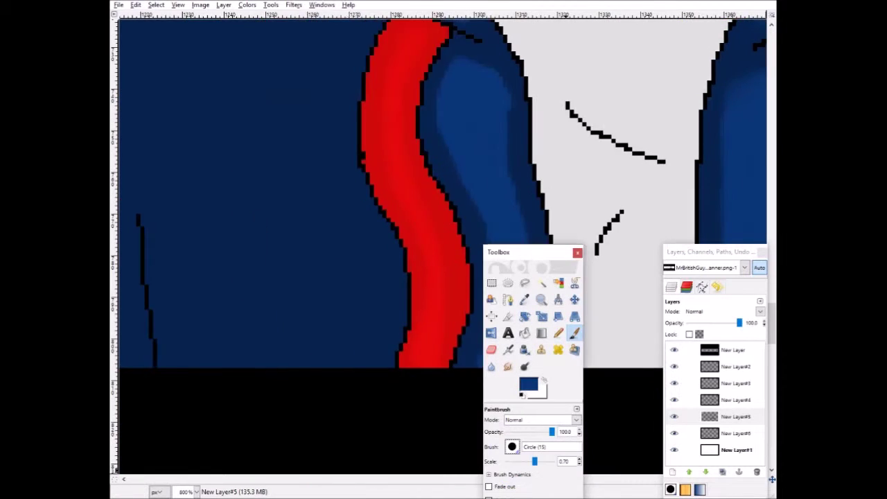
Fill the left-hand shoulder and sleeve with lighter blue, leaving dark navy along the outline, strap and crease.
{"action": "scroll", "coordinate": [319, 276], "scroll_direction": "up", "scroll_amount": 3}
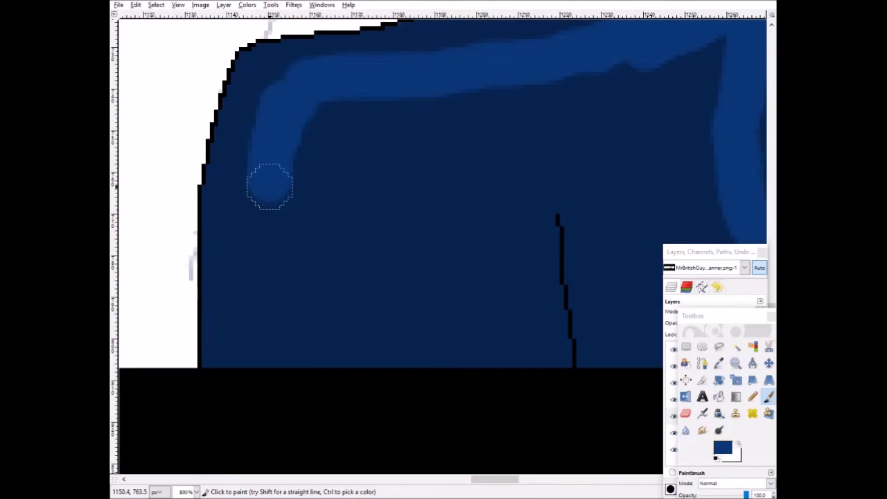
{"action": "mouse_move", "coordinate": [270, 185]}
{"action": "left_mouse_down"}
{"action": "mouse_move", "coordinate": [515, 362]}
{"action": "mouse_move", "coordinate": [614, 218]}
{"action": "mouse_move", "coordinate": [713, 352]}
{"action": "mouse_move", "coordinate": [689, 283]}
{"action": "mouse_move", "coordinate": [624, 228]}
{"action": "mouse_move", "coordinate": [297, 242]}
{"action": "mouse_move", "coordinate": [370, 221]}
{"action": "mouse_move", "coordinate": [517, 321]}
{"action": "left_mouse_up"}
{"action": "scroll", "coordinate": [689, 282], "scroll_direction": "up", "scroll_amount": 3}
{"action": "scroll", "coordinate": [298, 241], "scroll_direction": "down", "scroll_amount": 3}
Smudge the edges of the lighter blue on the shoulders and sleeves into the dark navy shading.
{"action": "key", "text": "s"}
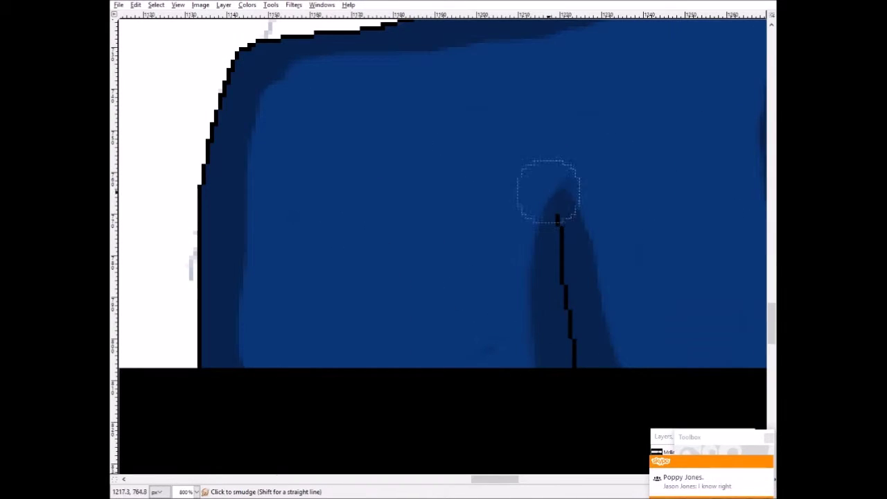
{"action": "scroll", "coordinate": [515, 277], "scroll_direction": "up", "scroll_amount": 3}
{"action": "scroll", "coordinate": [422, 278], "scroll_direction": "right", "scroll_amount": 3}
{"action": "scroll", "coordinate": [574, 129], "scroll_direction": "down", "scroll_amount": 3}
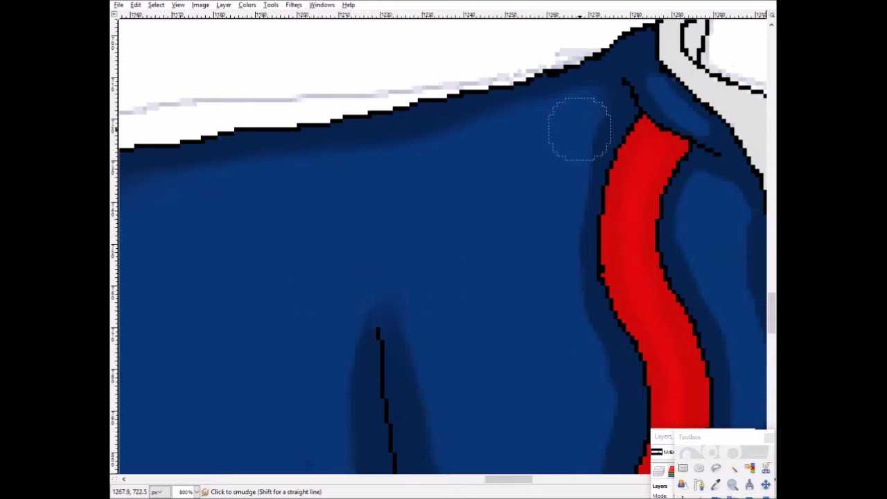
{"action": "key", "text": "2"}
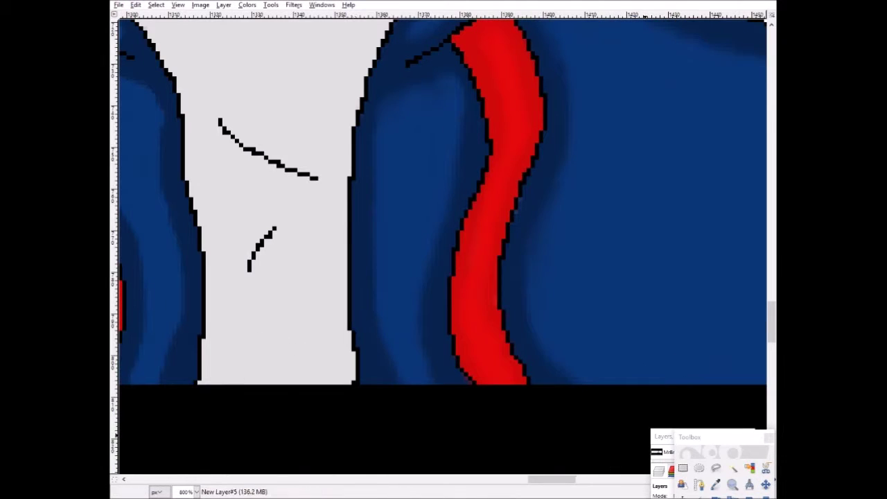
Paint near-white highlights over the grey shirt on New Layer#5, leaving grey along the outline, neckline and creases.
{"action": "left_click", "coordinate": [690, 437]}
{"action": "left_click", "coordinate": [673, 293]}
{"action": "left_click", "coordinate": [402, 256]}
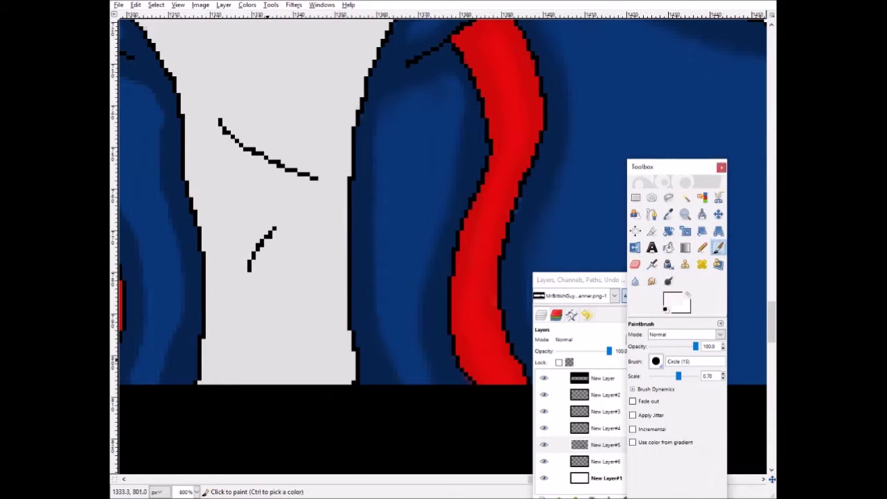
{"action": "scroll", "coordinate": [277, 312], "scroll_direction": "up", "scroll_amount": 2}
{"action": "left_click_drag", "start_coordinate": [277, 375], "coordinate": [270, 422]}
{"action": "scroll", "coordinate": [277, 311], "scroll_direction": "down", "scroll_amount": 2}
{"action": "left_click_drag", "start_coordinate": [312, 305], "coordinate": [242, 377]}
{"action": "left_click_drag", "start_coordinate": [307, 287], "coordinate": [215, 163]}
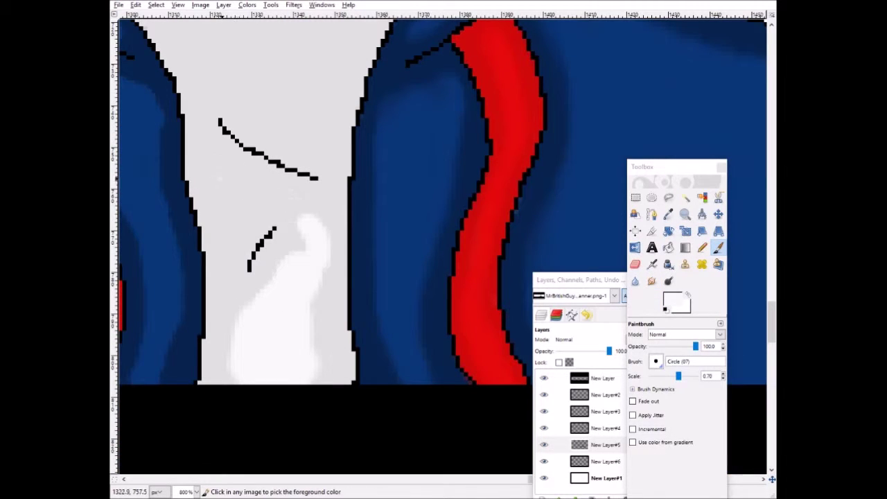
{"action": "scroll", "coordinate": [232, 236], "scroll_direction": "up", "scroll_amount": 5}
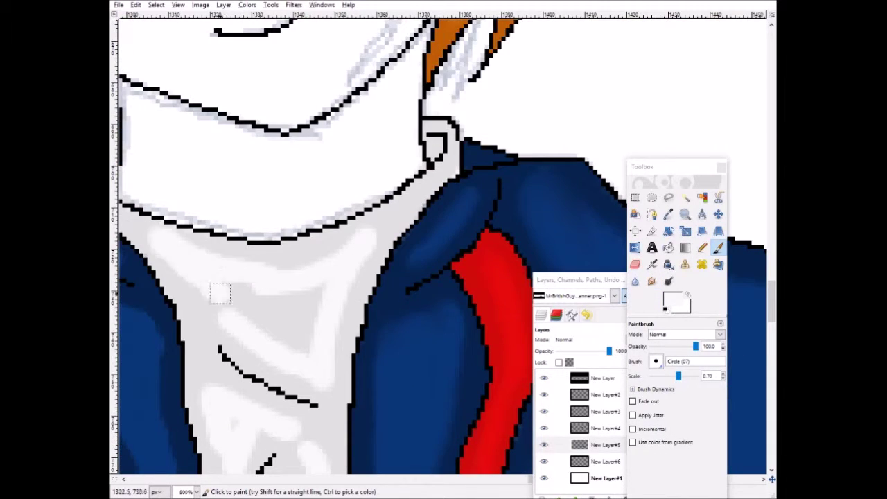
Smudge the shirt highlights so the near-white blends softly into the grey.
{"action": "scroll", "coordinate": [240, 325], "scroll_direction": "down", "scroll_amount": 5}
{"action": "key", "text": "s"}
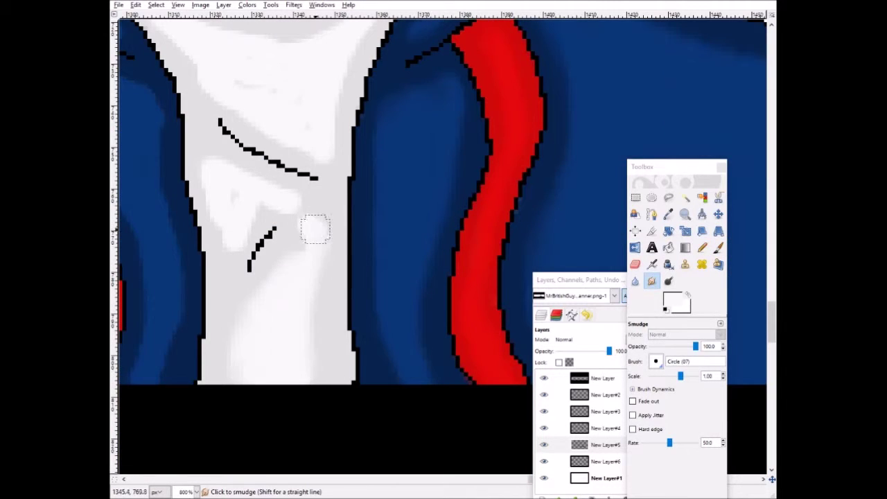
{"action": "scroll", "coordinate": [254, 204], "scroll_direction": "up", "scroll_amount": 3}
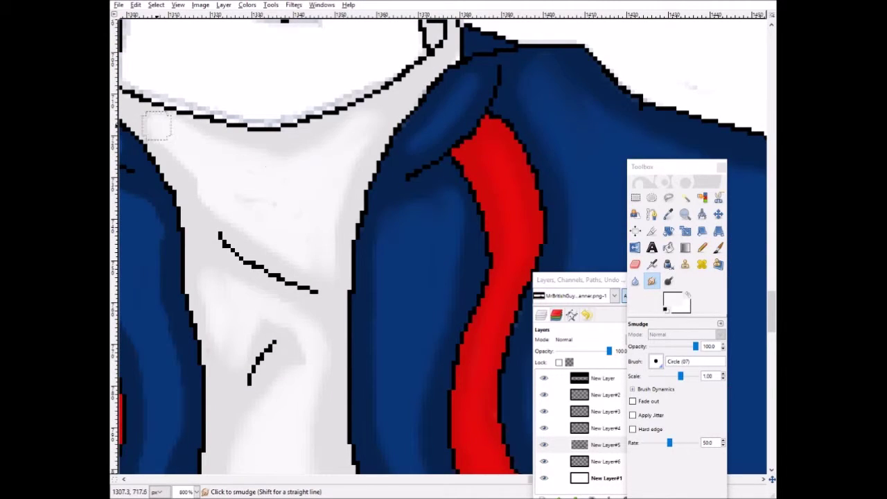
{"action": "scroll", "coordinate": [156, 126], "scroll_direction": "up", "scroll_amount": 8}
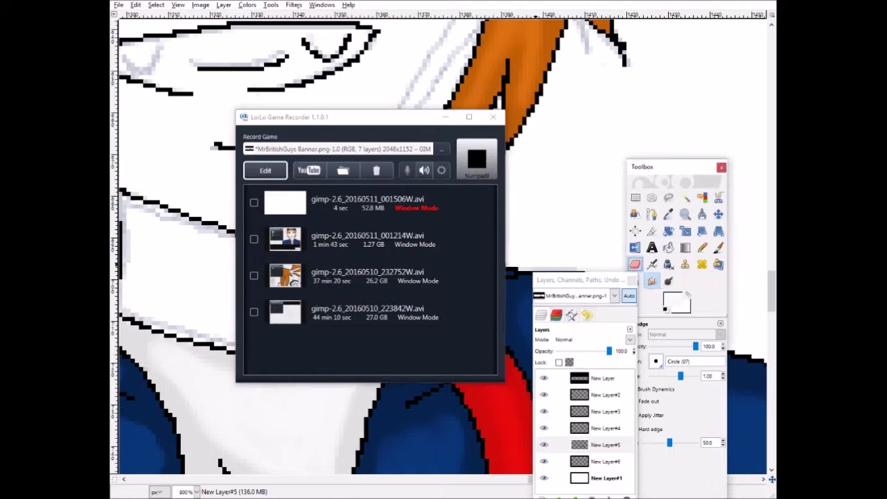
Clean up stray colour along the neck and collar outlines on New Layer#6 with a small hard-edged eraser, Circle (03).
{"action": "left_click", "coordinate": [635, 264]}
{"action": "key", "text": "5"}
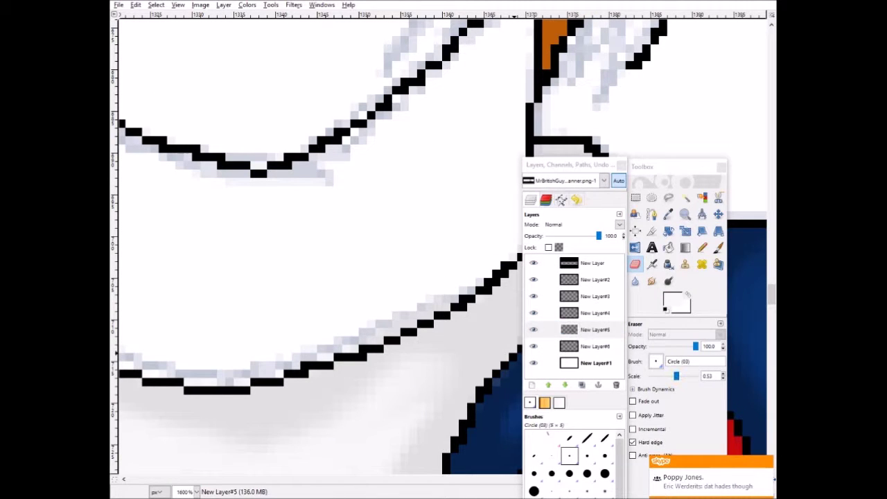
{"action": "left_click", "coordinate": [683, 375]}
{"action": "left_click", "coordinate": [533, 345]}
{"action": "left_click", "coordinate": [533, 346]}
{"action": "left_click", "coordinate": [595, 345]}
{"action": "left_click_drag", "start_coordinate": [576, 165], "coordinate": [724, 208]}
{"action": "scroll", "coordinate": [289, 274], "scroll_direction": "left", "scroll_amount": 5}
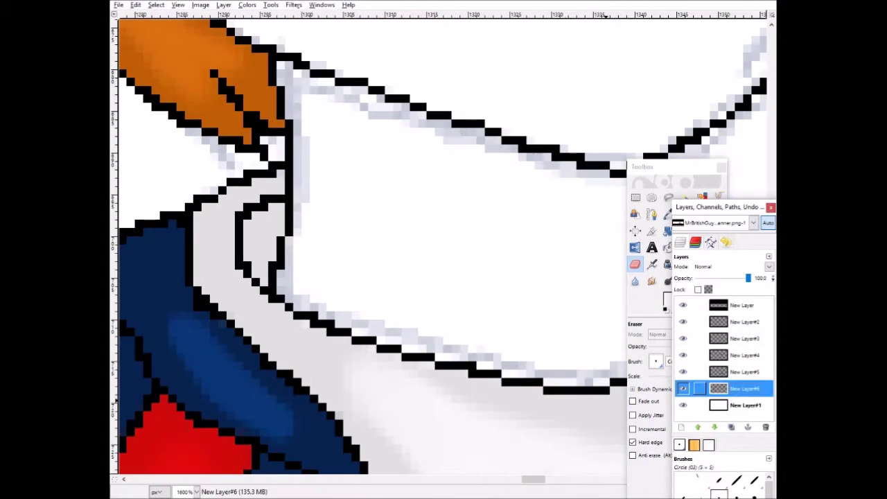
{"action": "left_click", "coordinate": [741, 372]}
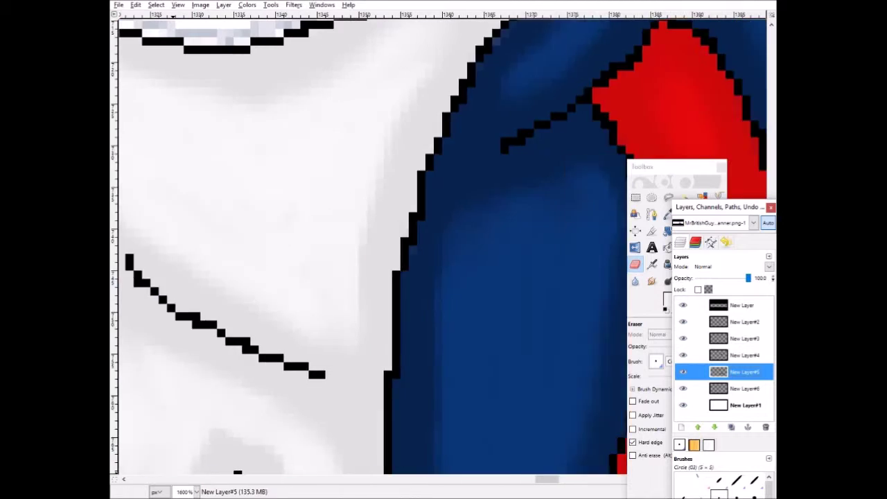
Pick the jacket's dark navy and touch up the jacket edge beside the shirt with a small Circle (03) brush.
{"action": "scroll", "coordinate": [371, 249], "scroll_direction": "left", "scroll_amount": 1}
{"action": "key", "text": "Up"}
{"action": "key", "text": "Down"}
{"action": "key", "text": "Down"}
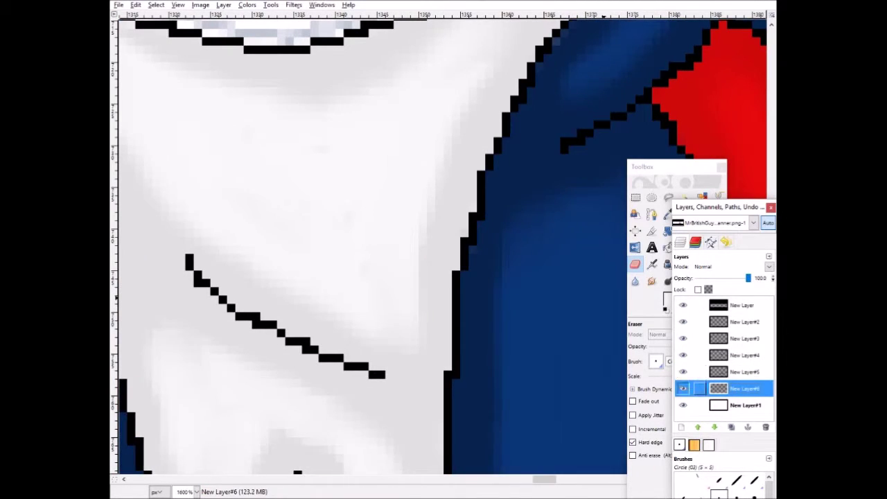
{"action": "left_click", "coordinate": [742, 372]}
{"action": "key", "text": "p"}
{"action": "scroll", "coordinate": [564, 182], "scroll_direction": "down", "scroll_amount": 4}
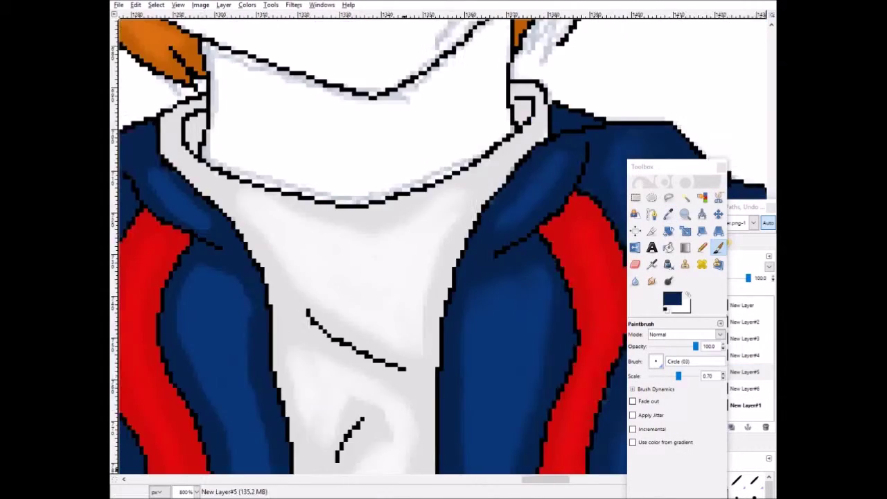
Hide the white base and sketch, and fill the inside of the mouth with white using the Circle (07) paintbrush.
{"action": "scroll", "coordinate": [346, 239], "scroll_direction": "up", "scroll_amount": 3}
{"action": "left_click", "coordinate": [685, 368], "text": "shift"}
{"action": "left_click", "coordinate": [672, 299]}
{"action": "left_click", "coordinate": [230, 133]}
{"action": "key", "text": "Return"}
{"action": "left_click_drag", "start_coordinate": [196, 238], "coordinate": [257, 253]}
{"action": "left_click", "coordinate": [655, 361]}
{"action": "left_click", "coordinate": [666, 229]}
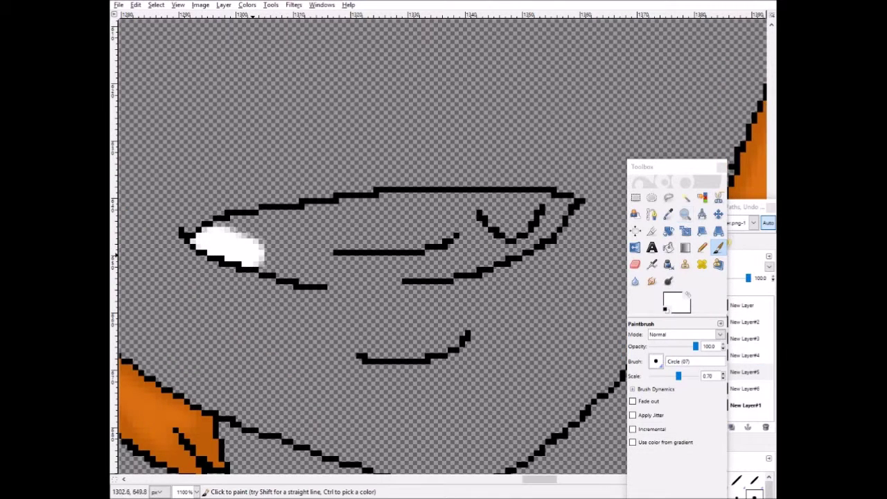
{"action": "mouse_move", "coordinate": [408, 266]}
{"action": "left_mouse_down"}
{"action": "mouse_move", "coordinate": [554, 212]}
{"action": "mouse_move", "coordinate": [377, 208]}
{"action": "mouse_move", "coordinate": [218, 229]}
{"action": "mouse_move", "coordinate": [549, 210]}
{"action": "left_mouse_up"}
Remove the white paint that spills outside the mouth outline.
{"action": "key", "text": "shift+e"}
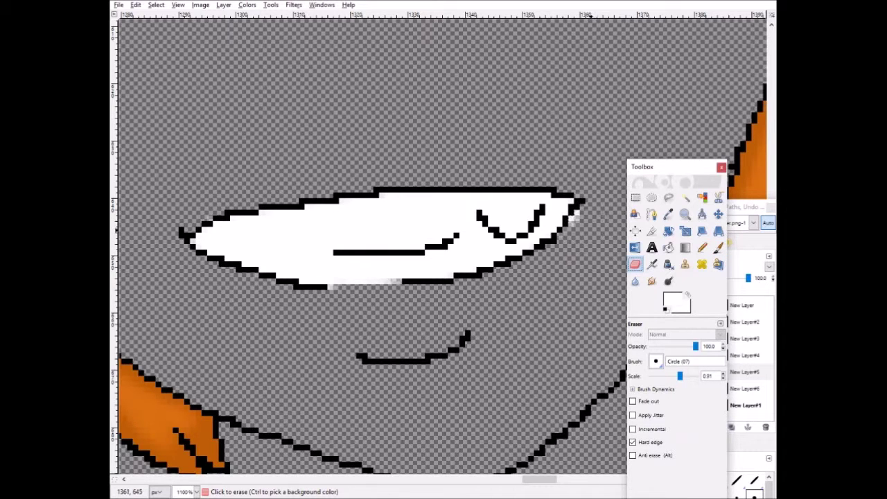
{"action": "key", "text": "ctrl+z"}
{"action": "key", "text": "p"}
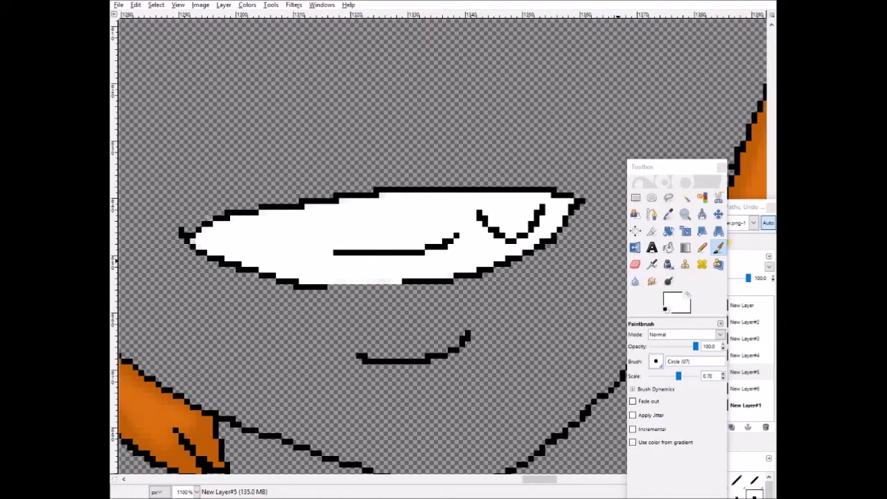
Paint light grey shading along the upper part of the teeth and smudge it into the white.
{"action": "left_click", "coordinate": [672, 300]}
{"action": "left_click", "coordinate": [398, 256]}
{"action": "mouse_move", "coordinate": [234, 238]}
{"action": "left_mouse_down"}
{"action": "mouse_move", "coordinate": [367, 208]}
{"action": "mouse_move", "coordinate": [548, 202]}
{"action": "left_mouse_up"}
{"action": "key", "text": "s"}
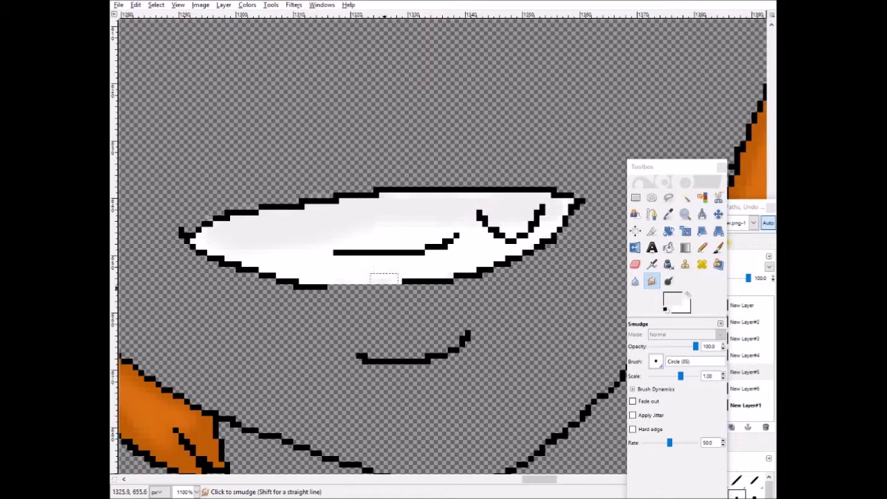
{"action": "left_click", "coordinate": [634, 264]}
Fill the whites, pupils and transparent highlights of both eyes with white using the Circle (03) pencil.
{"action": "scroll", "coordinate": [367, 246], "scroll_direction": "down", "scroll_amount": 5}
{"action": "scroll", "coordinate": [367, 246], "scroll_direction": "up", "scroll_amount": 5}
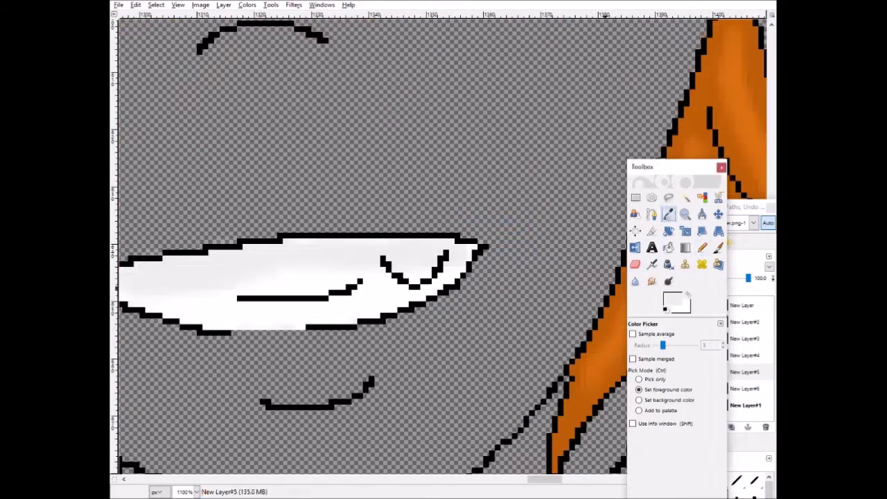
{"action": "scroll", "coordinate": [367, 246], "scroll_direction": "up", "scroll_amount": 5}
{"action": "key", "text": "n"}
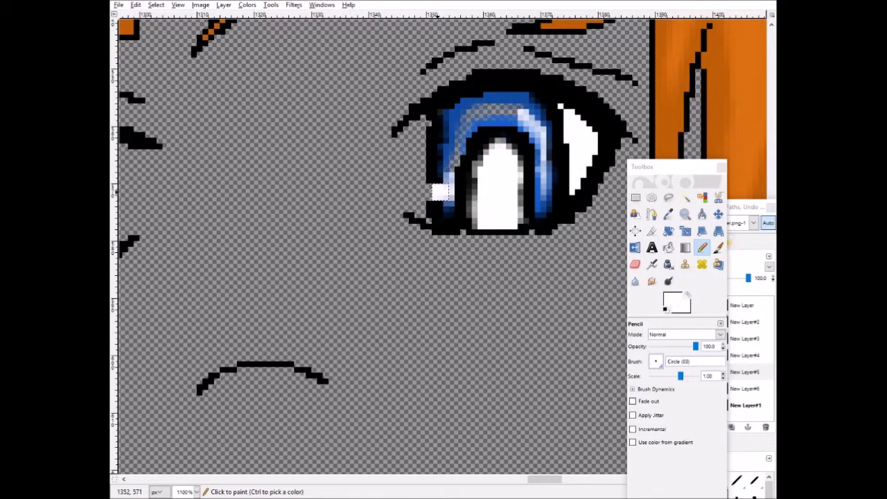
{"action": "scroll", "coordinate": [441, 205], "scroll_direction": "left", "scroll_amount": 6}
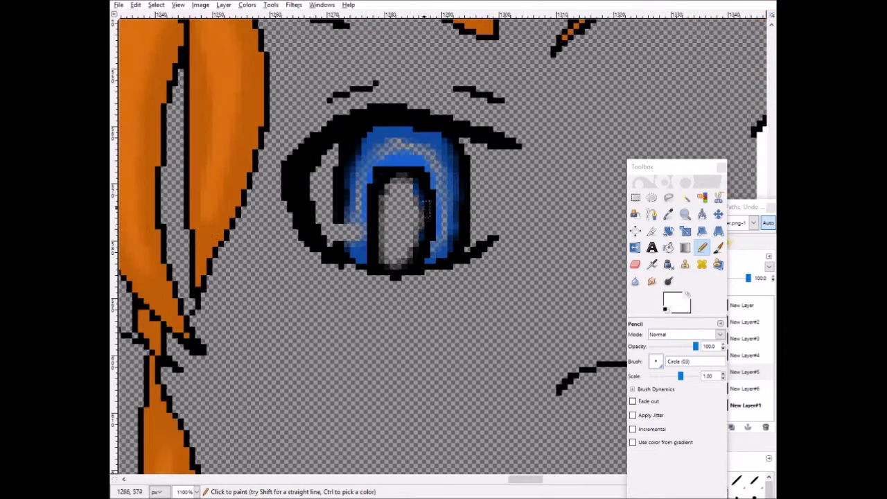
{"action": "left_click_drag", "start_coordinate": [391, 255], "coordinate": [407, 231]}
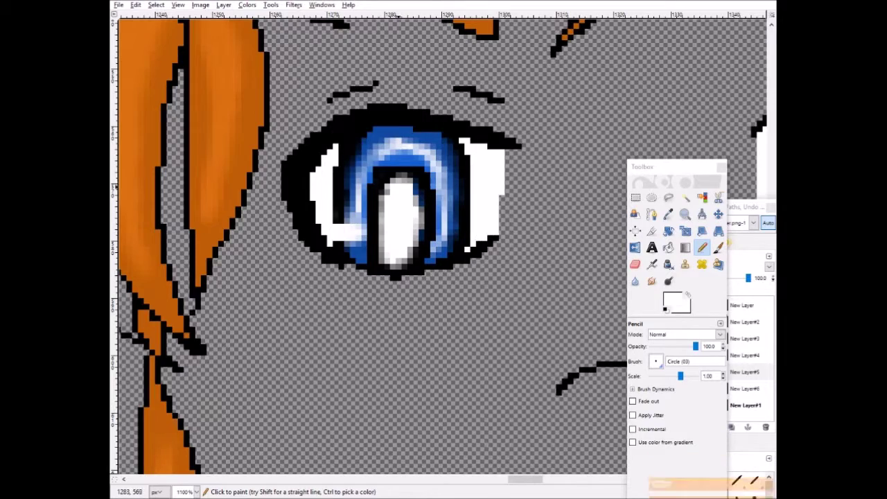
Show the sketch and white base again and add a new layer directly above New Layer#1.
{"action": "scroll", "coordinate": [437, 246], "scroll_direction": "down", "scroll_amount": 2}
{"action": "scroll", "coordinate": [437, 246], "scroll_direction": "up", "scroll_amount": 3}
{"action": "scroll", "coordinate": [436, 246], "scroll_direction": "down", "scroll_amount": 2}
{"action": "left_click", "coordinate": [744, 372]}
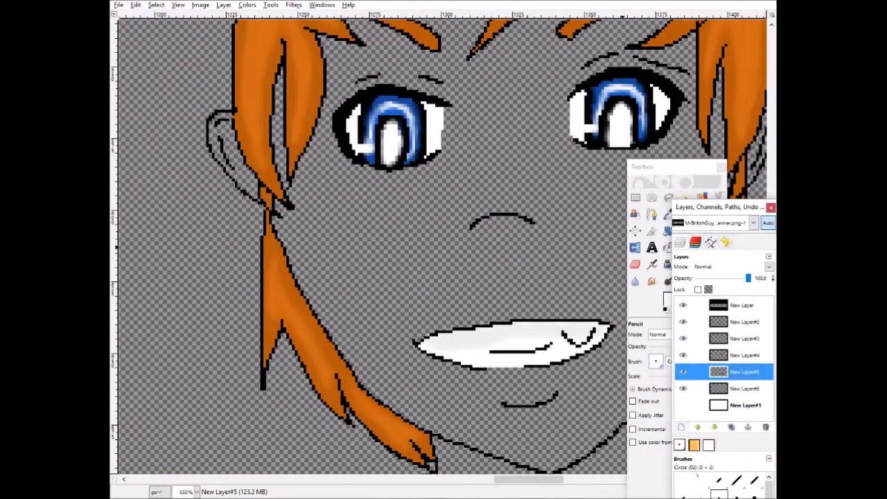
{"action": "key", "text": "shift+ctrl+n"}
{"action": "key", "text": "Return"}
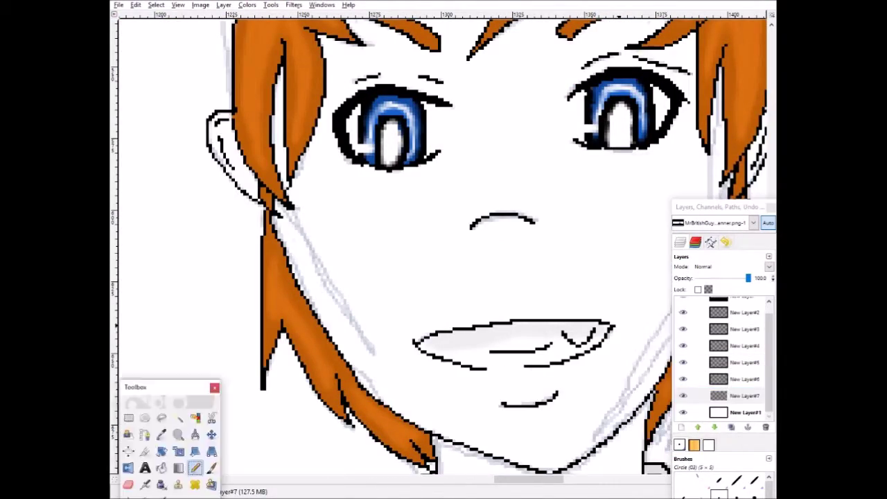
{"action": "scroll", "coordinate": [281, 372], "scroll_direction": "down", "scroll_amount": 2}
{"action": "key", "text": "Page_Up"}
{"action": "key", "text": "Page_Up"}
{"action": "scroll", "coordinate": [383, 103], "scroll_direction": "up", "scroll_amount": 2}
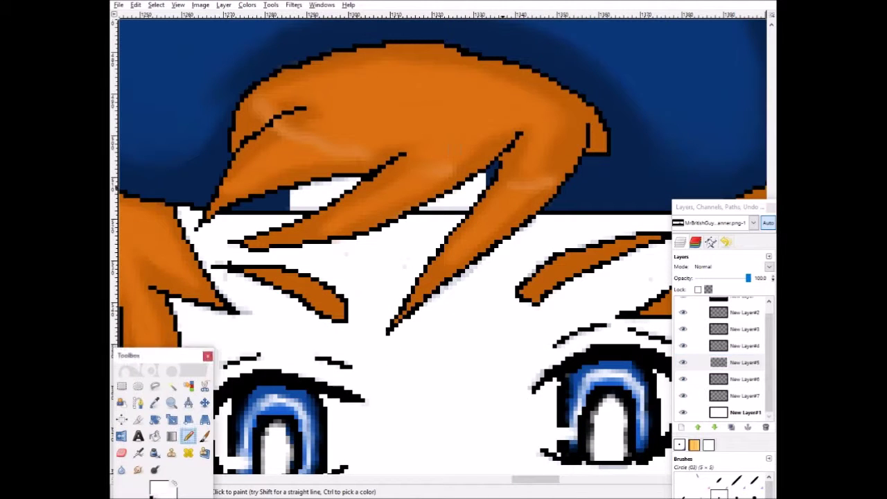
{"action": "key", "text": "Page_Up"}
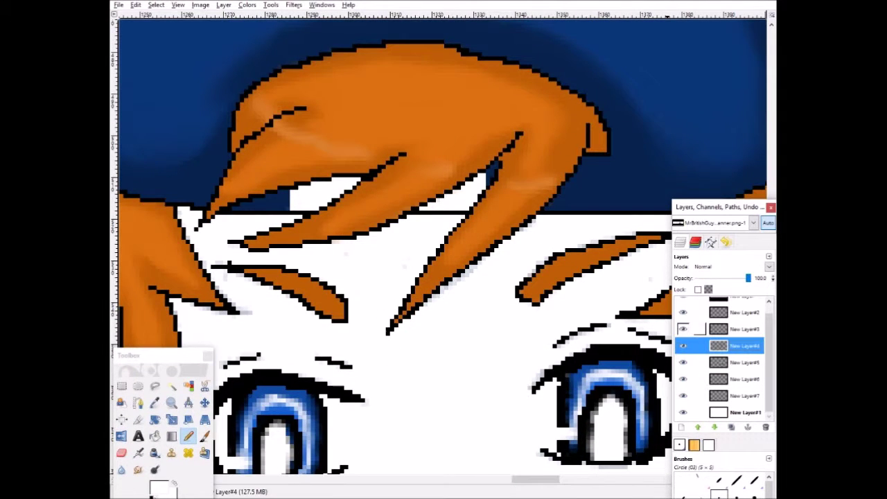
{"action": "key", "text": "shift+e"}
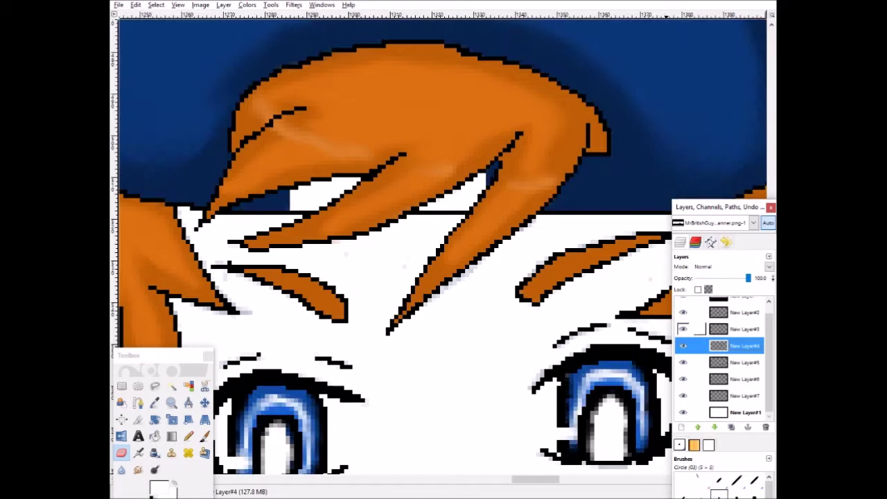
{"action": "key", "text": "Page_Up"}
{"action": "left_click", "coordinate": [684, 395]}
{"action": "left_click", "coordinate": [683, 411]}
{"action": "left_click", "coordinate": [683, 411]}
{"action": "key", "text": "minus"}
Pick a peach skin tone and paint it along the jaw and around the mouth on New Layer#7.
{"action": "left_click", "coordinate": [735, 395]}
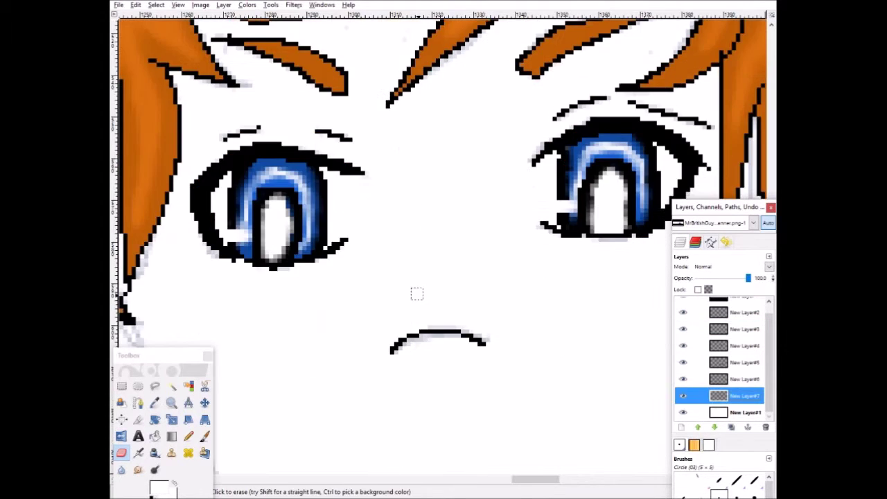
{"action": "scroll", "coordinate": [392, 246], "scroll_direction": "down", "scroll_amount": 5}
{"action": "left_click", "coordinate": [154, 402]}
{"action": "left_click", "coordinate": [382, 224]}
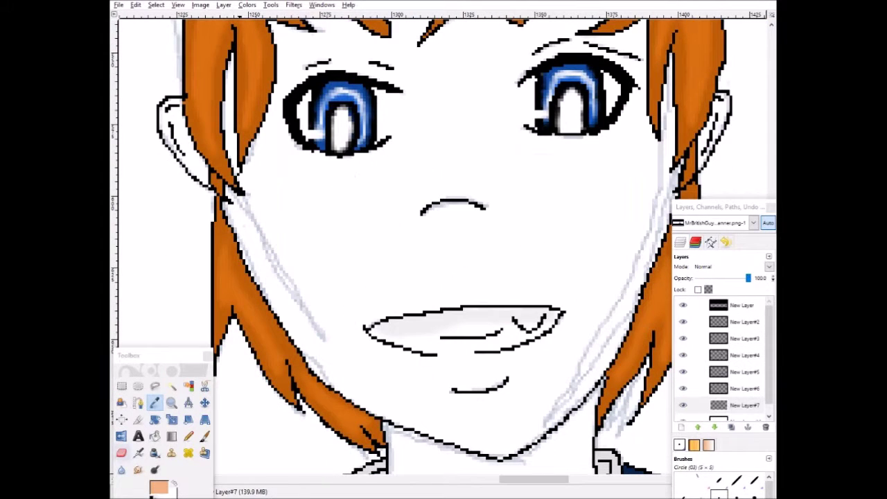
{"action": "key", "text": "p"}
{"action": "mouse_move", "coordinate": [242, 204]}
{"action": "left_mouse_down"}
{"action": "mouse_move", "coordinate": [308, 319]}
{"action": "mouse_move", "coordinate": [582, 319]}
{"action": "mouse_move", "coordinate": [339, 374]}
{"action": "mouse_move", "coordinate": [483, 435]}
{"action": "mouse_move", "coordinate": [415, 387]}
{"action": "left_mouse_up"}
{"action": "left_click_drag", "start_coordinate": [627, 250], "coordinate": [617, 361]}
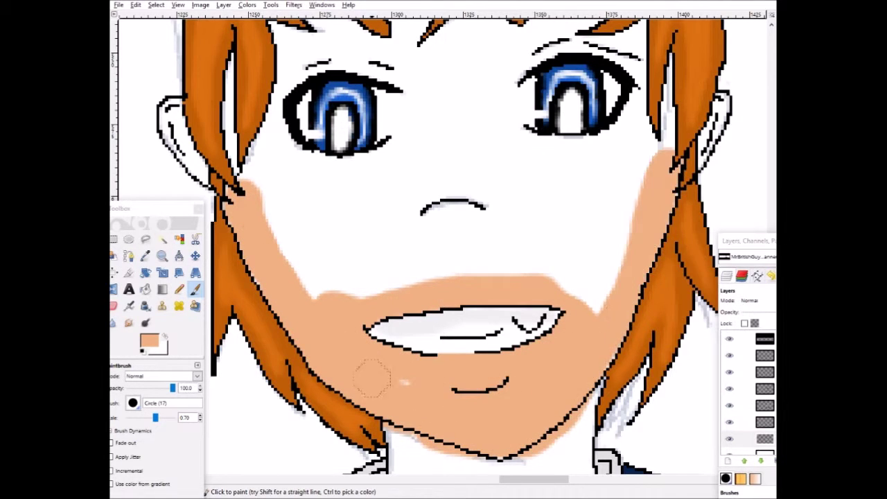
Cover the rest of the face and the neck with the peach skin tone.
{"action": "scroll", "coordinate": [616, 291], "scroll_direction": "up", "scroll_amount": 3}
{"action": "left_click_drag", "start_coordinate": [637, 138], "coordinate": [645, 284]}
{"action": "mouse_move", "coordinate": [624, 90]}
{"action": "left_mouse_down"}
{"action": "mouse_move", "coordinate": [402, 104]}
{"action": "mouse_move", "coordinate": [436, 156]}
{"action": "mouse_move", "coordinate": [388, 277]}
{"action": "mouse_move", "coordinate": [527, 198]}
{"action": "mouse_move", "coordinate": [650, 255]}
{"action": "mouse_move", "coordinate": [469, 206]}
{"action": "mouse_move", "coordinate": [619, 372]}
{"action": "mouse_move", "coordinate": [407, 356]}
{"action": "mouse_move", "coordinate": [298, 374]}
{"action": "left_mouse_up"}
{"action": "scroll", "coordinate": [407, 304], "scroll_direction": "down", "scroll_amount": 6}
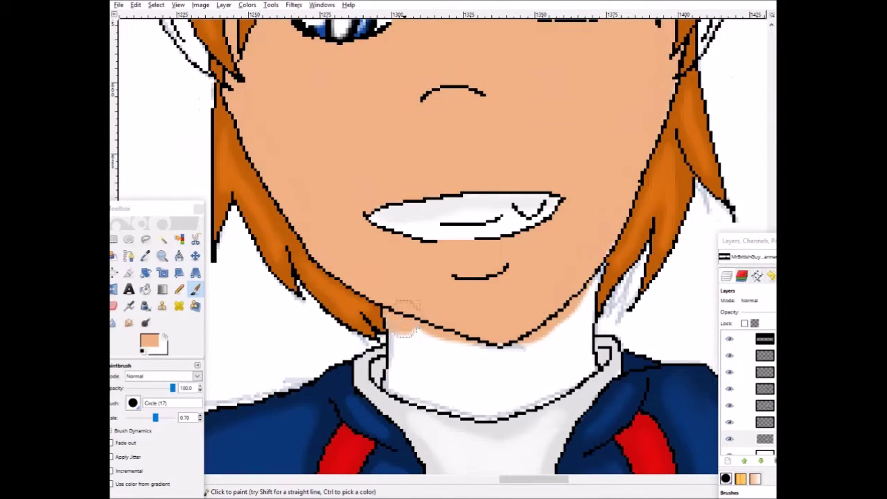
{"action": "mouse_move", "coordinate": [428, 390]}
{"action": "left_mouse_down"}
{"action": "mouse_move", "coordinate": [448, 399]}
{"action": "mouse_move", "coordinate": [581, 366]}
{"action": "mouse_move", "coordinate": [574, 314]}
{"action": "mouse_move", "coordinate": [577, 337]}
{"action": "mouse_move", "coordinate": [485, 357]}
{"action": "left_mouse_up"}
{"action": "scroll", "coordinate": [443, 277], "scroll_direction": "down", "scroll_amount": 5}
Try a lighter peach, edcaae, as the Bucket Fill colour for the skin.
{"action": "scroll", "coordinate": [444, 277], "scroll_direction": "up", "scroll_amount": 10}
{"action": "scroll", "coordinate": [443, 278], "scroll_direction": "up", "scroll_amount": 2}
{"action": "key", "text": "shift+b"}
{"action": "left_click", "coordinate": [149, 341]}
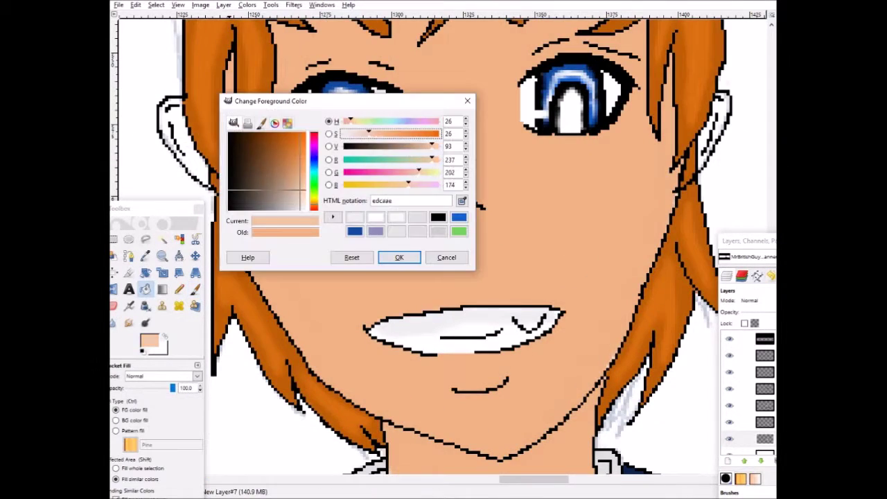
{"action": "key", "text": "Return"}
{"action": "scroll", "coordinate": [444, 277], "scroll_direction": "down", "scroll_amount": 5}
Paint the left-hand ear with the peach skin tone using the Circle (05) paintbrush.
{"action": "key", "text": "p"}
{"action": "scroll", "coordinate": [444, 277], "scroll_direction": "up", "scroll_amount": 5}
{"action": "scroll", "coordinate": [477, 363], "scroll_direction": "up", "scroll_amount": 3}
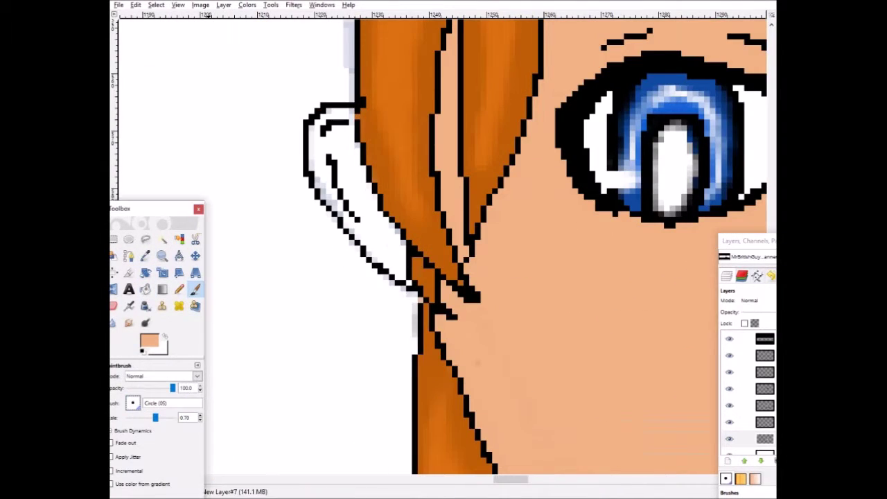
{"action": "left_click_drag", "start_coordinate": [350, 121], "coordinate": [304, 125]}
{"action": "mouse_move", "coordinate": [344, 204]}
{"action": "left_mouse_down"}
{"action": "mouse_move", "coordinate": [333, 149]}
{"action": "mouse_move", "coordinate": [350, 208]}
{"action": "left_mouse_up"}
Paint the right-hand ear with the same peach and erase the overflow around its outline.
{"action": "scroll", "coordinate": [350, 208], "scroll_direction": "right", "scroll_amount": 6}
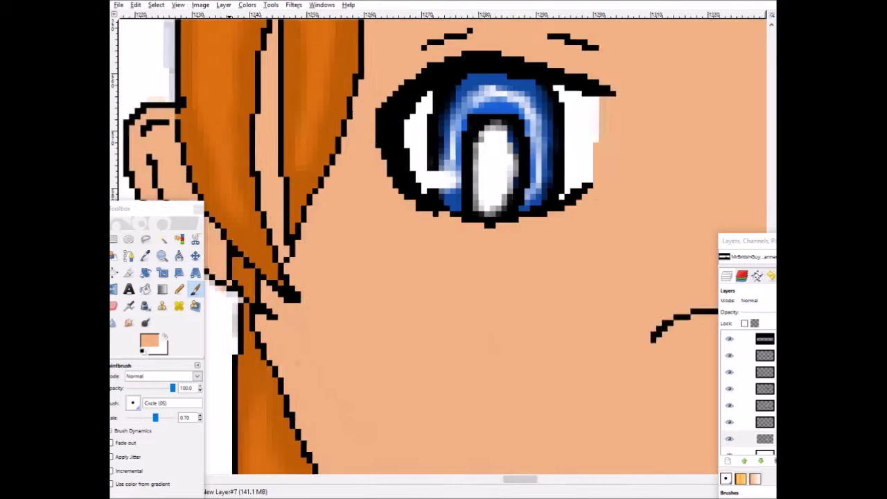
{"action": "left_click_drag", "start_coordinate": [298, 121], "coordinate": [282, 186]}
{"action": "scroll", "coordinate": [366, 443], "scroll_direction": "left", "scroll_amount": 5}
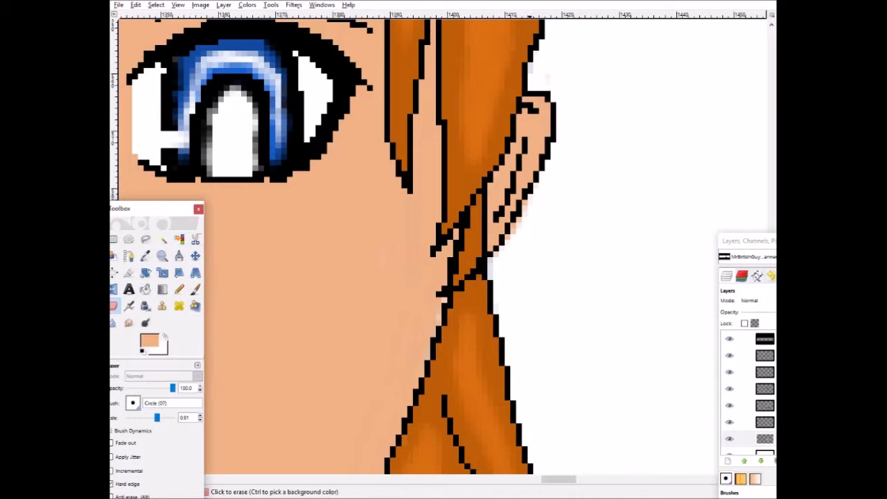
Pick a darker peach and shade the skin around the fringe and beside the right-hand hair with the Circle (03) pencil.
{"action": "scroll", "coordinate": [436, 249], "scroll_direction": "left", "scroll_amount": 10}
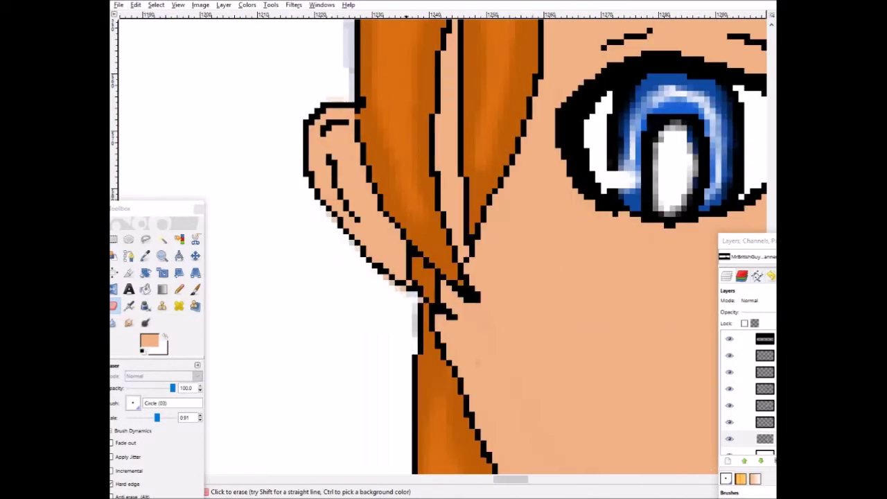
{"action": "scroll", "coordinate": [317, 93], "scroll_direction": "down", "scroll_amount": 6}
{"action": "key", "text": "o"}
{"action": "scroll", "coordinate": [396, 357], "scroll_direction": "up", "scroll_amount": 4}
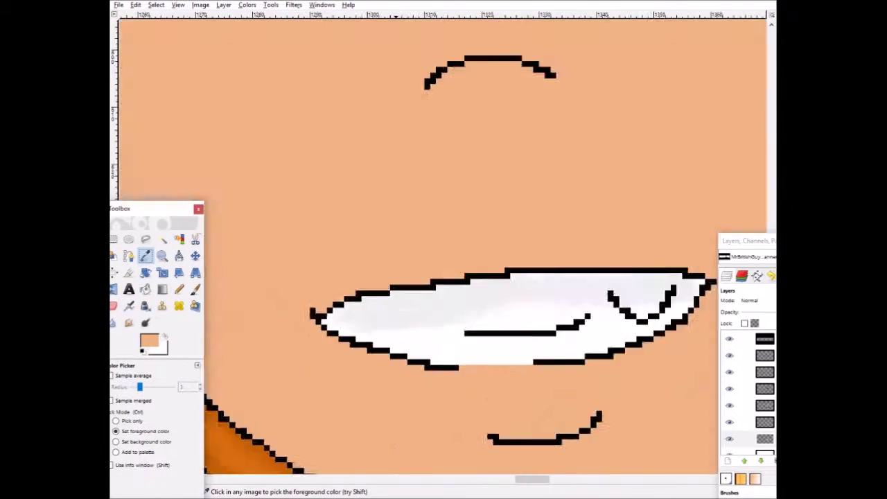
{"action": "scroll", "coordinate": [443, 277], "scroll_direction": "down", "scroll_amount": 2}
{"action": "mouse_move", "coordinate": [455, 496]}
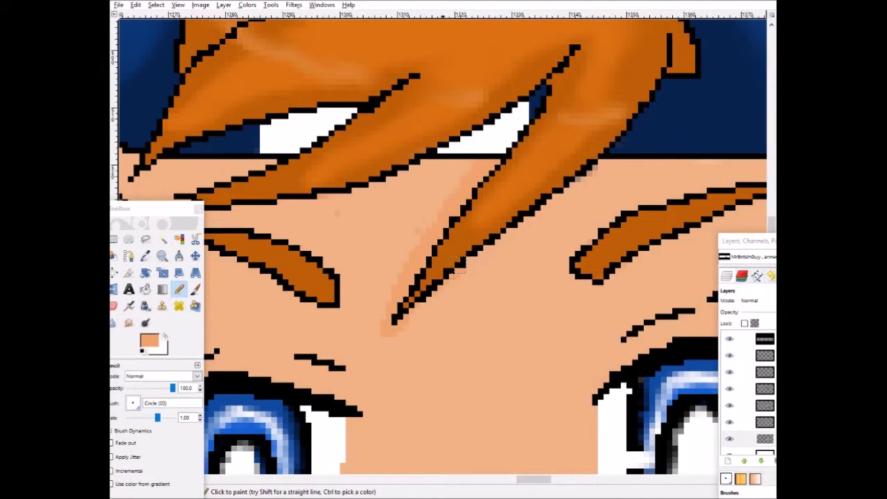
{"action": "scroll", "coordinate": [588, 168], "scroll_direction": "down", "scroll_amount": 3}
{"action": "scroll", "coordinate": [644, 166], "scroll_direction": "right", "scroll_amount": 4}
{"action": "scroll", "coordinate": [591, 189], "scroll_direction": "down", "scroll_amount": 2}
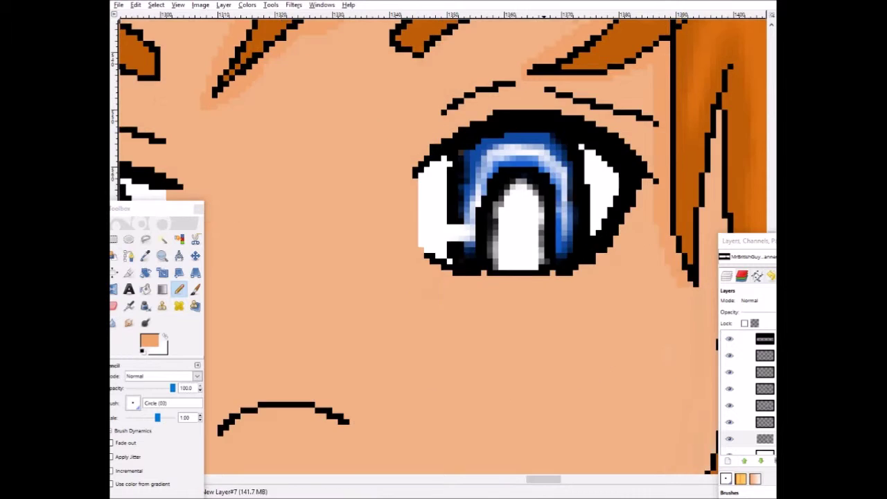
Shade the skin along the right-hand jawline, beneath the chin and along the shirt collar with the darker peach.
{"action": "scroll", "coordinate": [555, 229], "scroll_direction": "right", "scroll_amount": 3}
{"action": "scroll", "coordinate": [527, 278], "scroll_direction": "down", "scroll_amount": 5}
{"action": "scroll", "coordinate": [513, 303], "scroll_direction": "down", "scroll_amount": 2}
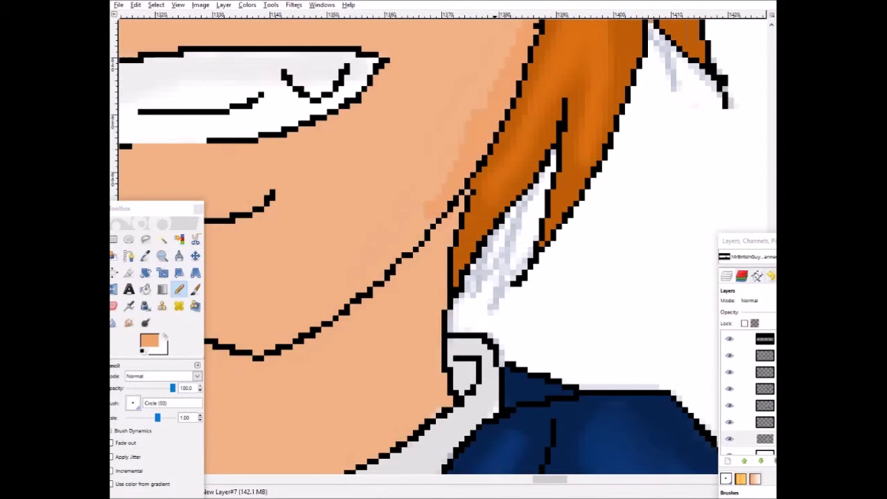
{"action": "scroll", "coordinate": [641, 145], "scroll_direction": "up", "scroll_amount": 2}
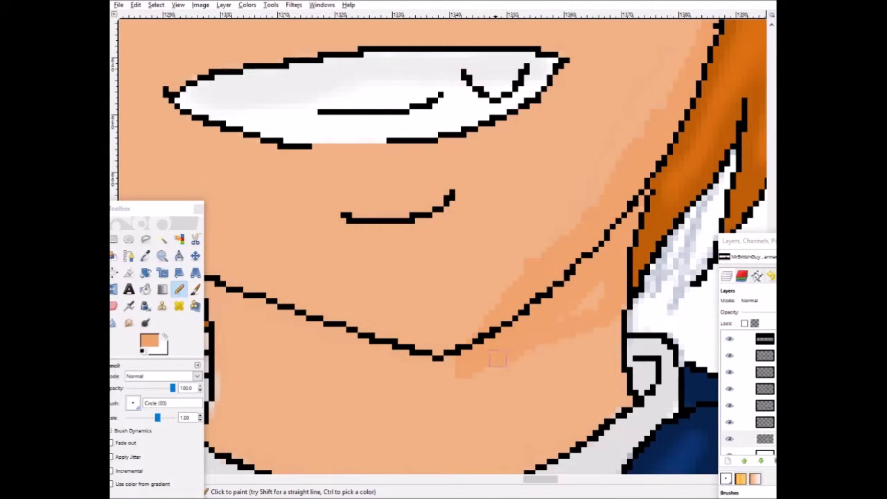
{"action": "scroll", "coordinate": [497, 359], "scroll_direction": "down", "scroll_amount": 3}
{"action": "scroll", "coordinate": [544, 372], "scroll_direction": "left", "scroll_amount": 3}
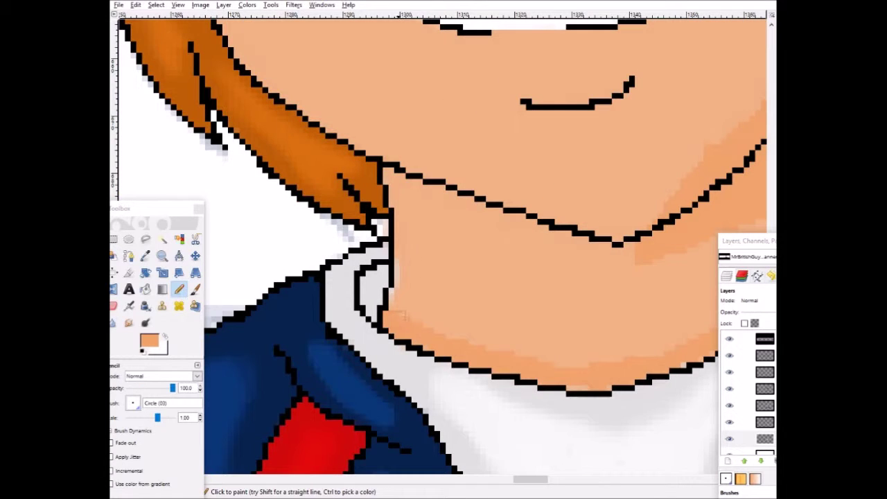
Shade the skin beside the left-hand hair down to the cheek and along the top of the nose line.
{"action": "scroll", "coordinate": [448, 239], "scroll_direction": "up", "scroll_amount": 10}
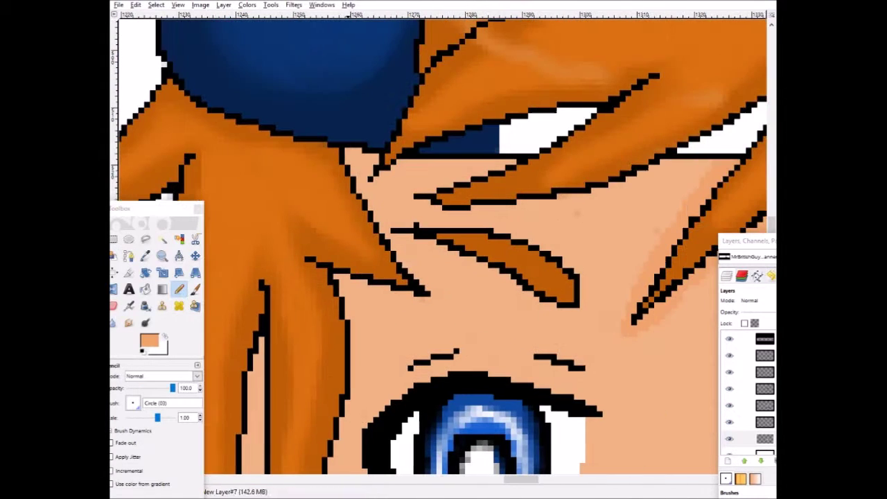
{"action": "scroll", "coordinate": [444, 242], "scroll_direction": "down", "scroll_amount": 6}
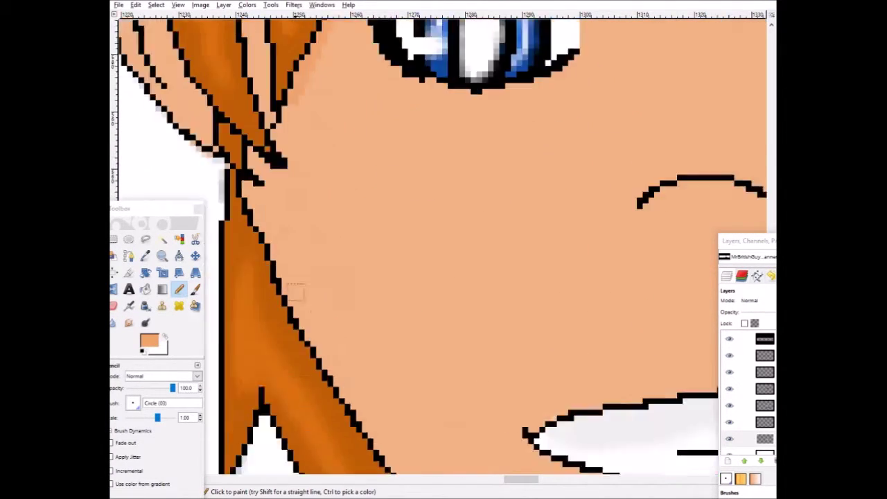
{"action": "scroll", "coordinate": [291, 250], "scroll_direction": "down", "scroll_amount": 5}
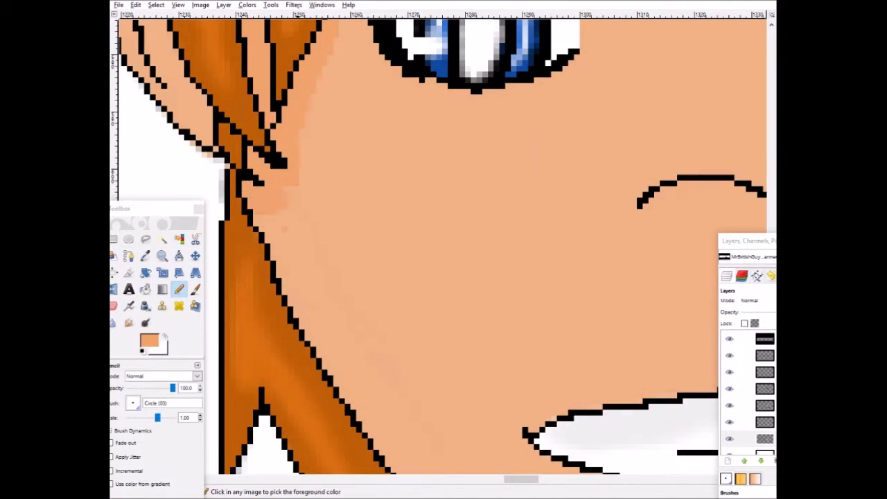
{"action": "scroll", "coordinate": [291, 250], "scroll_direction": "right", "scroll_amount": 3}
{"action": "scroll", "coordinate": [409, 342], "scroll_direction": "up", "scroll_amount": 5}
{"action": "scroll", "coordinate": [409, 342], "scroll_direction": "left", "scroll_amount": 3}
{"action": "scroll", "coordinate": [450, 347], "scroll_direction": "down", "scroll_amount": 8}
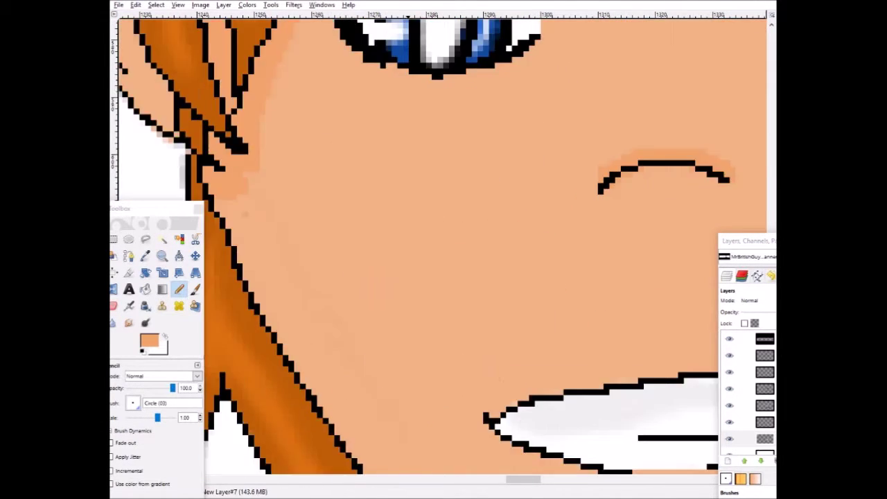
Add darker peach shading around the eyebrows, eyelid creases, mouth and lower lip line.
{"action": "scroll", "coordinate": [547, 379], "scroll_direction": "right", "scroll_amount": 6}
{"action": "scroll", "coordinate": [548, 378], "scroll_direction": "up", "scroll_amount": 3}
{"action": "scroll", "coordinate": [549, 277], "scroll_direction": "left", "scroll_amount": 4}
{"action": "scroll", "coordinate": [550, 194], "scroll_direction": "up", "scroll_amount": 6}
{"action": "scroll", "coordinate": [551, 194], "scroll_direction": "down", "scroll_amount": 2}
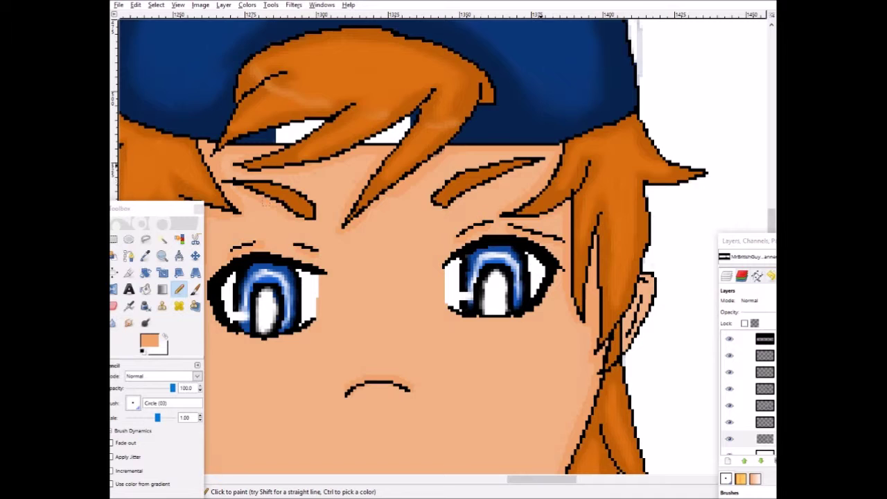
{"action": "scroll", "coordinate": [485, 190], "scroll_direction": "down", "scroll_amount": 5}
{"action": "scroll", "coordinate": [409, 246], "scroll_direction": "up", "scroll_amount": 6}
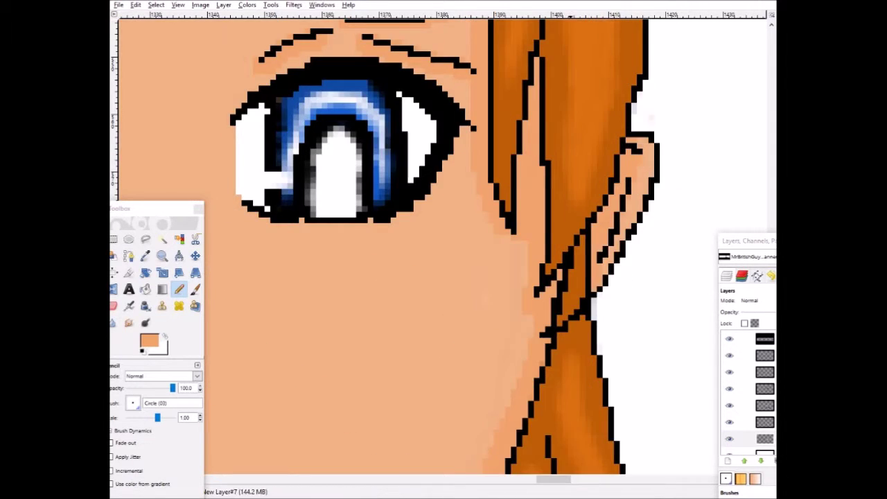
{"action": "scroll", "coordinate": [443, 246], "scroll_direction": "left", "scroll_amount": 10}
{"action": "scroll", "coordinate": [444, 246], "scroll_direction": "down", "scroll_amount": 4}
{"action": "scroll", "coordinate": [443, 246], "scroll_direction": "up", "scroll_amount": 5}
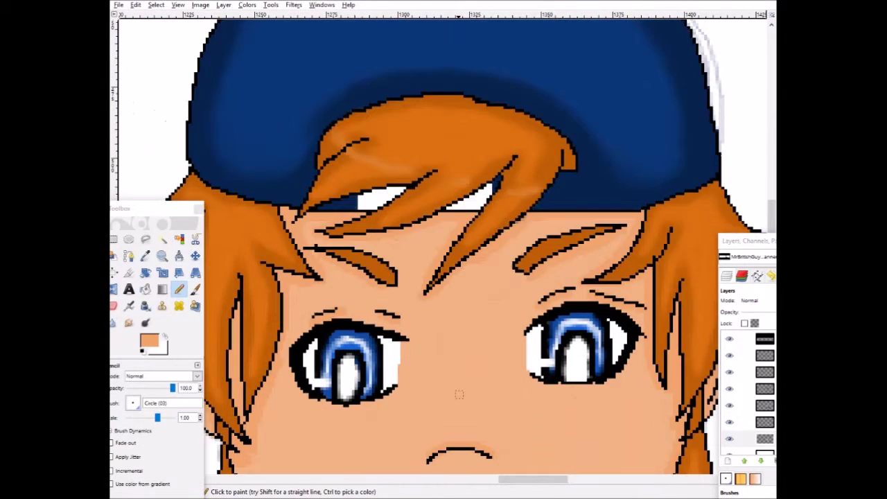
Smudge the skin shading on the forehead, around the left-hand eye and above the nose into the base peach.
{"action": "key", "text": "s"}
{"action": "scroll", "coordinate": [438, 244], "scroll_direction": "down", "scroll_amount": 3}
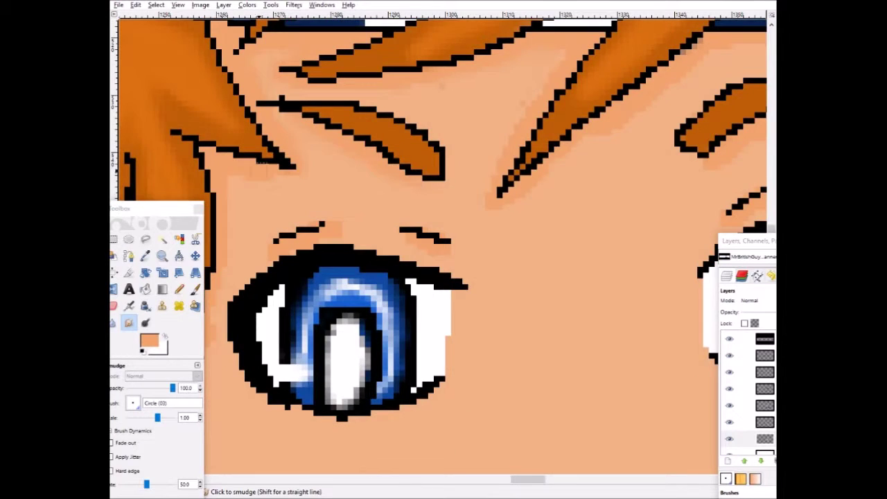
{"action": "scroll", "coordinate": [310, 313], "scroll_direction": "left", "scroll_amount": 5}
{"action": "scroll", "coordinate": [311, 313], "scroll_direction": "down", "scroll_amount": 6}
{"action": "scroll", "coordinate": [443, 246], "scroll_direction": "down", "scroll_amount": 5}
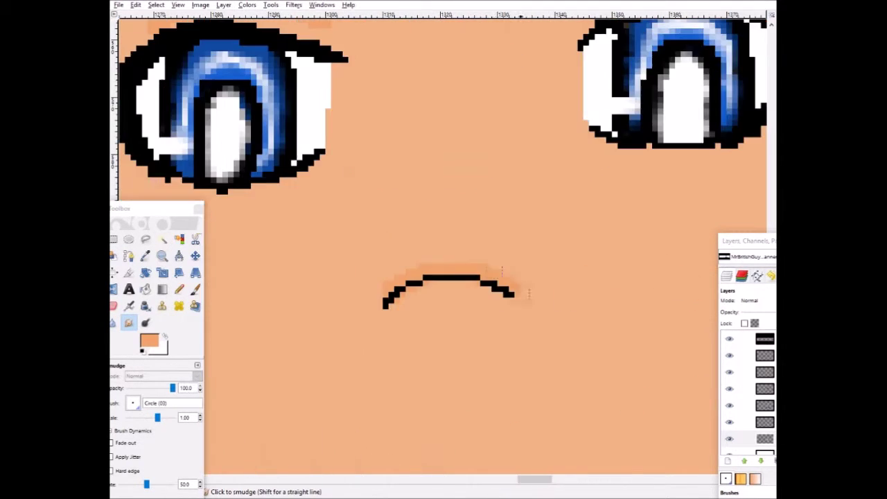
{"action": "scroll", "coordinate": [382, 390], "scroll_direction": "up", "scroll_amount": 6}
{"action": "scroll", "coordinate": [381, 390], "scroll_direction": "left", "scroll_amount": 3}
{"action": "scroll", "coordinate": [617, 164], "scroll_direction": "up", "scroll_amount": 1}
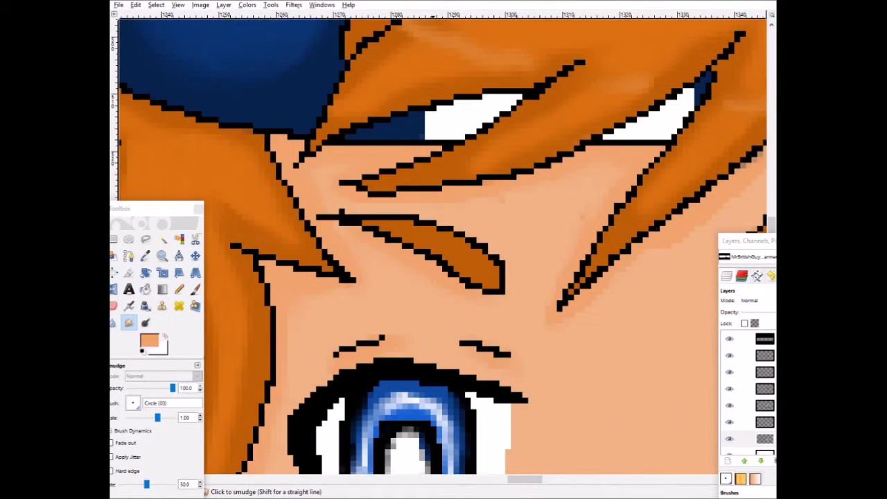
Smudge the skin shading around the right-hand eye, the mouth, the jawline and the neck.
{"action": "scroll", "coordinate": [444, 246], "scroll_direction": "down", "scroll_amount": 2}
{"action": "scroll", "coordinate": [443, 246], "scroll_direction": "up", "scroll_amount": 2}
{"action": "scroll", "coordinate": [485, 297], "scroll_direction": "down", "scroll_amount": 5}
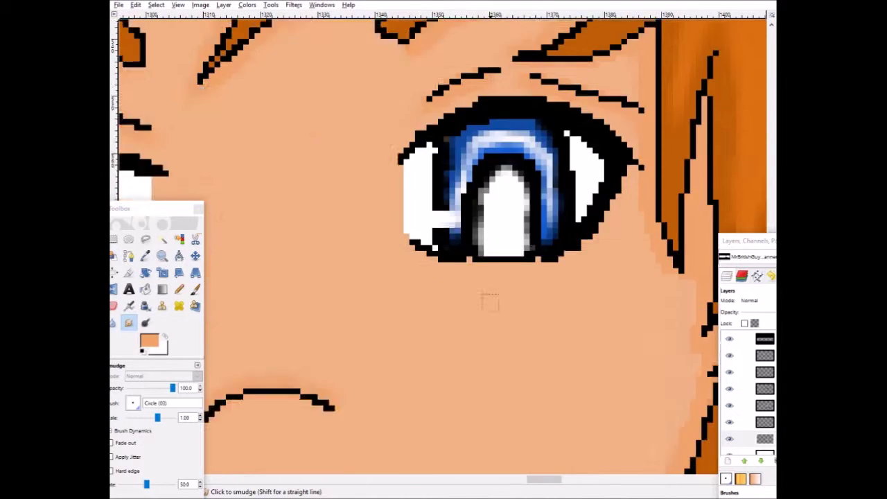
{"action": "scroll", "coordinate": [637, 282], "scroll_direction": "up", "scroll_amount": 3}
{"action": "key", "text": "shift+e"}
{"action": "scroll", "coordinate": [303, 294], "scroll_direction": "down", "scroll_amount": 3}
{"action": "key", "text": "s"}
{"action": "scroll", "coordinate": [499, 292], "scroll_direction": "down", "scroll_amount": 7}
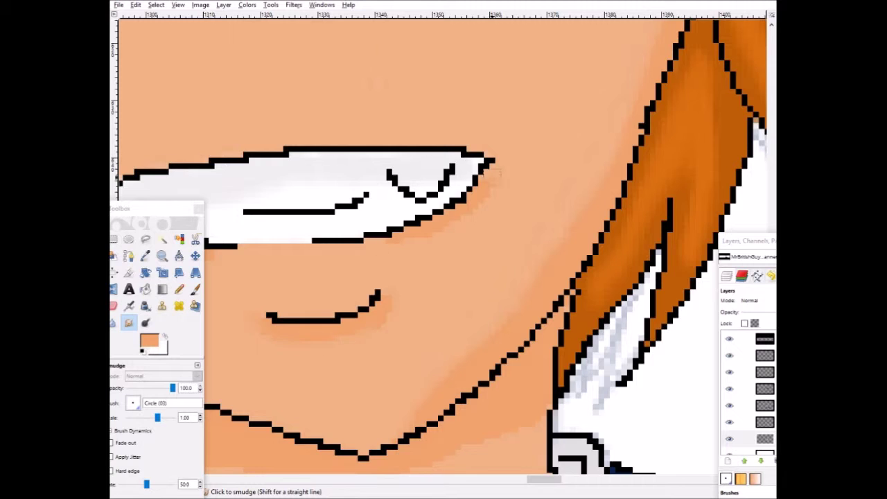
{"action": "scroll", "coordinate": [443, 246], "scroll_direction": "left", "scroll_amount": 3}
{"action": "scroll", "coordinate": [444, 246], "scroll_direction": "down", "scroll_amount": 4}
Erase the stray pale pixels beside the left-hand edge of the neck on New Layer#6.
{"action": "left_click_drag", "start_coordinate": [741, 241], "coordinate": [754, 321]}
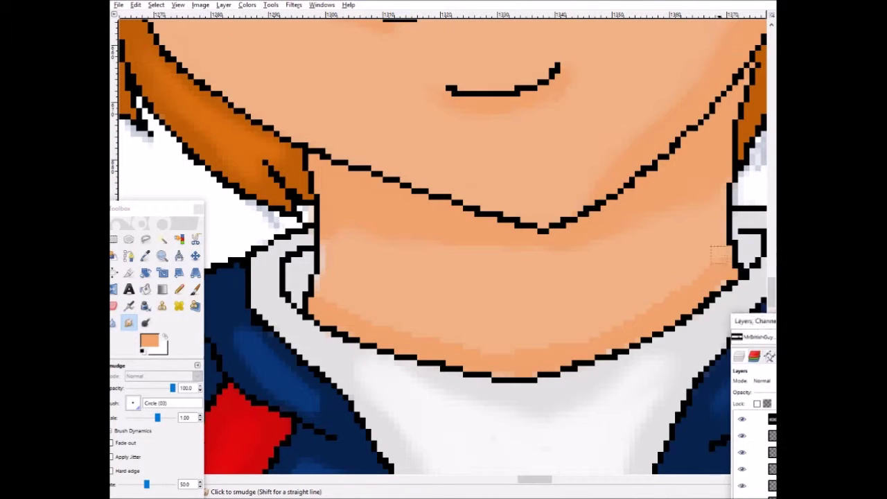
{"action": "key", "text": "shift+e"}
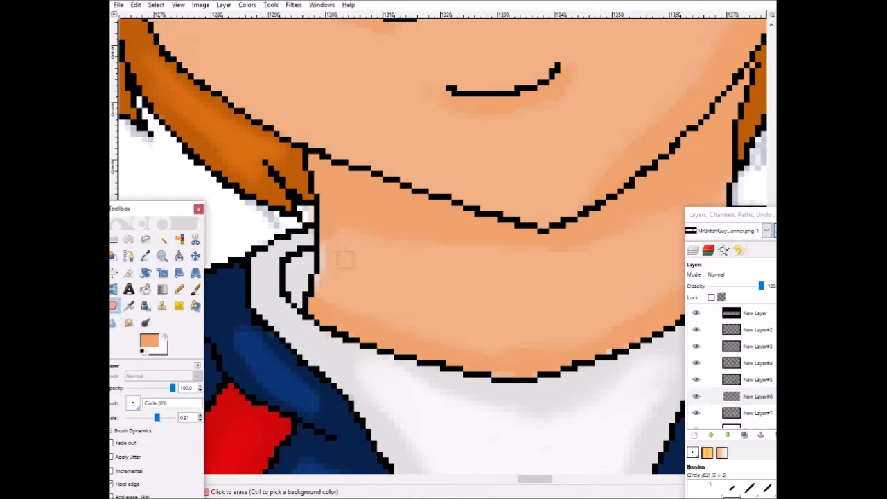
{"action": "scroll", "coordinate": [451, 272], "scroll_direction": "right", "scroll_amount": 3}
{"action": "scroll", "coordinate": [443, 249], "scroll_direction": "up", "scroll_amount": 5}
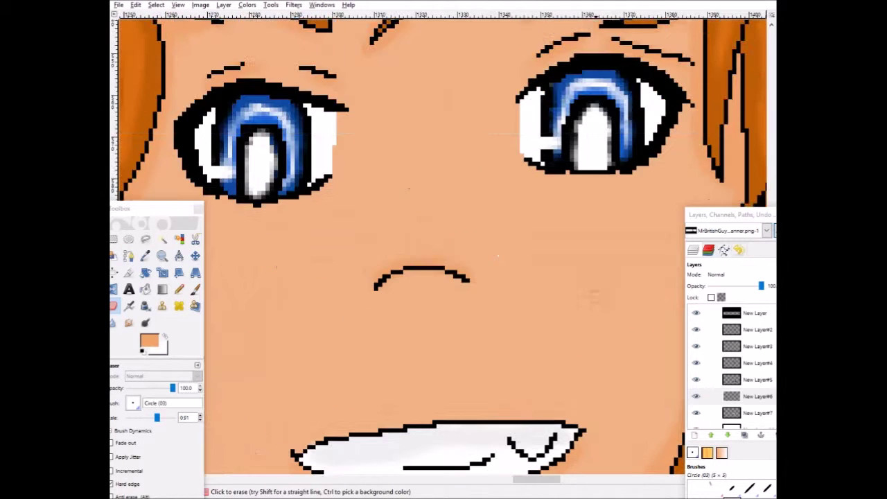
Add a small white highlight to each cheek on New Layer#7 and soften it by smudging.
{"action": "left_click", "coordinate": [755, 427]}
{"action": "key", "text": "x"}
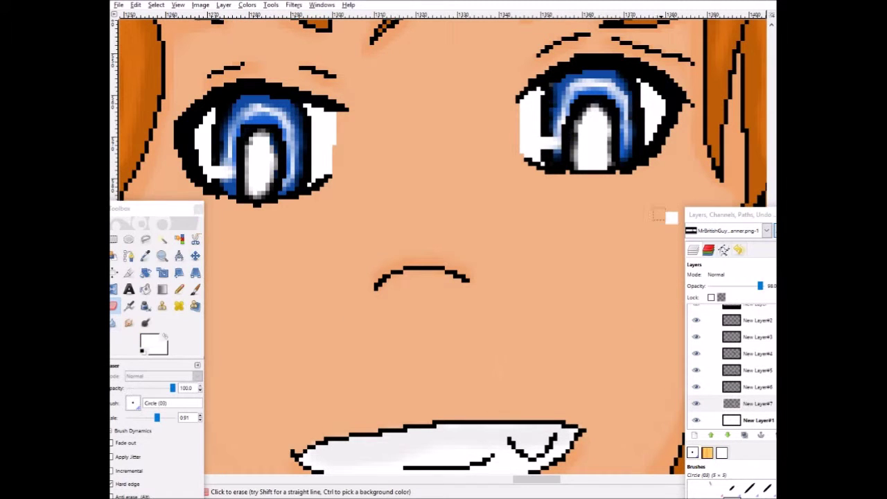
{"action": "scroll", "coordinate": [353, 248], "scroll_direction": "left", "scroll_amount": 3}
{"action": "key", "text": "s"}
{"action": "scroll", "coordinate": [350, 249], "scroll_direction": "right", "scroll_amount": 5}
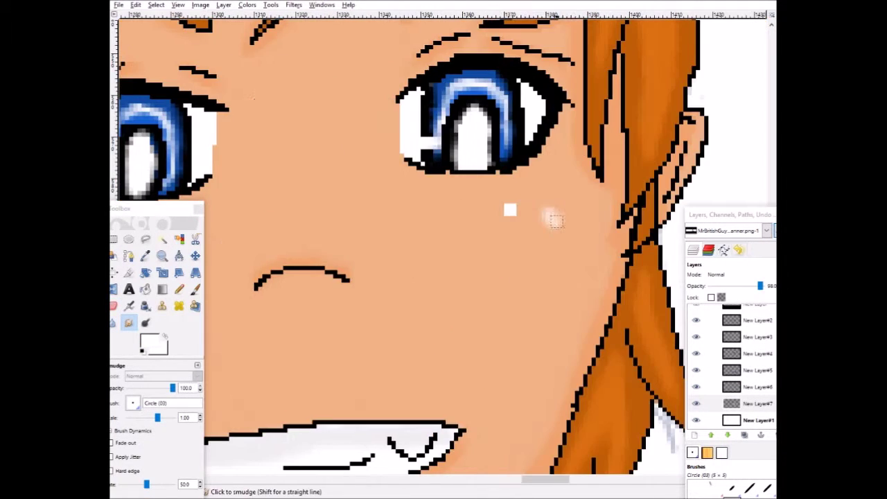
Try a second white highlight on the right-hand cheek and cover it with the surrounding peach.
{"action": "left_click_drag", "start_coordinate": [527, 219], "coordinate": [510, 210]}
{"action": "scroll", "coordinate": [510, 210], "scroll_direction": "down", "scroll_amount": 3}
{"action": "scroll", "coordinate": [444, 250], "scroll_direction": "up", "scroll_amount": 2}
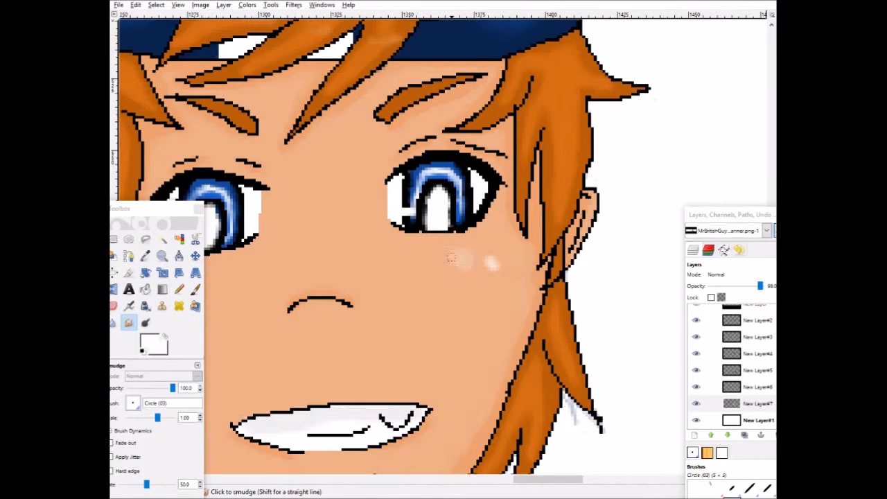
{"action": "scroll", "coordinate": [458, 259], "scroll_direction": "left", "scroll_amount": 2}
{"action": "key", "text": "n"}
{"action": "left_click", "coordinate": [593, 250], "text": "ctrl"}
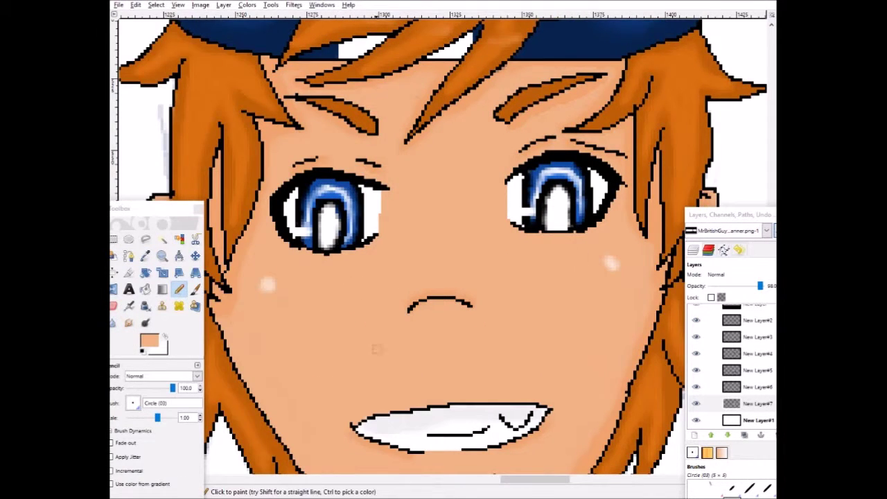
{"action": "key", "text": "s"}
Choose the Circle (19) brush and make New Layer#3 the active layer for colouring the "Mr" lettering.
{"action": "scroll", "coordinate": [439, 248], "scroll_direction": "down", "scroll_amount": 5}
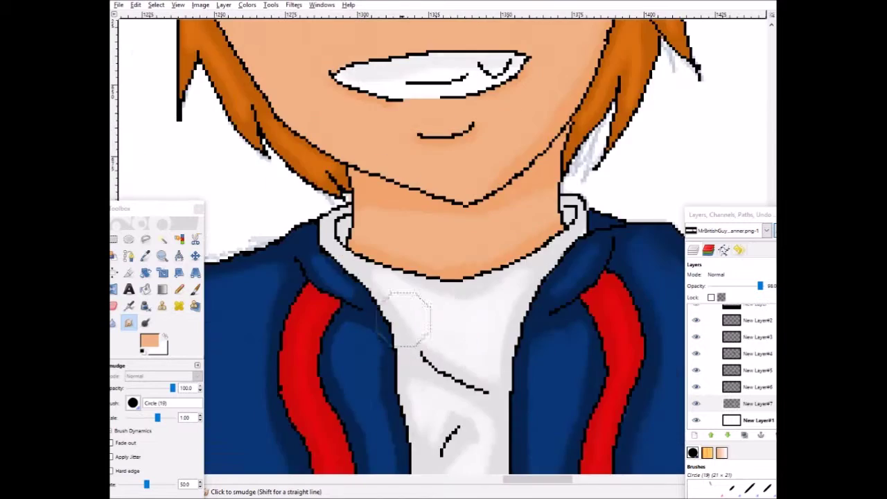
{"action": "scroll", "coordinate": [439, 247], "scroll_direction": "down", "scroll_amount": 2}
{"action": "scroll", "coordinate": [439, 248], "scroll_direction": "up", "scroll_amount": 3}
{"action": "scroll", "coordinate": [443, 249], "scroll_direction": "down", "scroll_amount": 2}
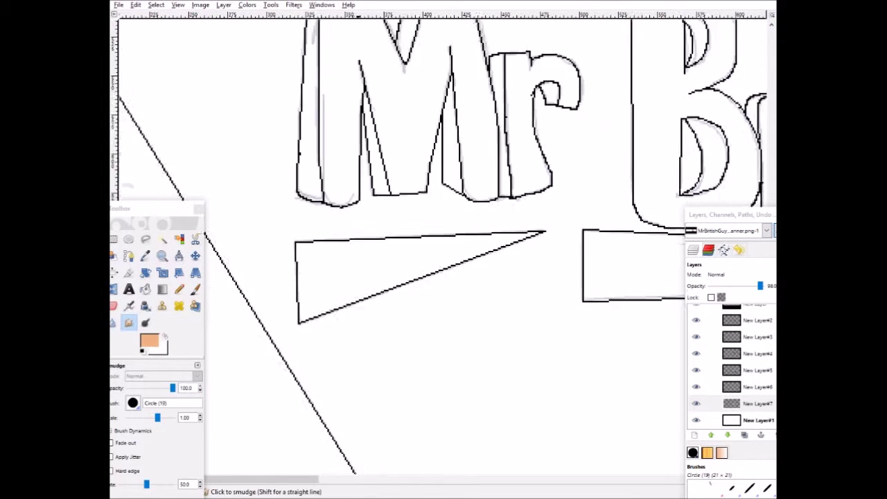
{"action": "scroll", "coordinate": [352, 406], "scroll_direction": "up", "scroll_amount": 2}
{"action": "key", "text": "Page_Up"}
{"action": "key", "text": "Page_Up"}
{"action": "key", "text": "Page_Up"}
{"action": "key", "text": "Page_Up"}
{"action": "key", "text": "Page_Up"}
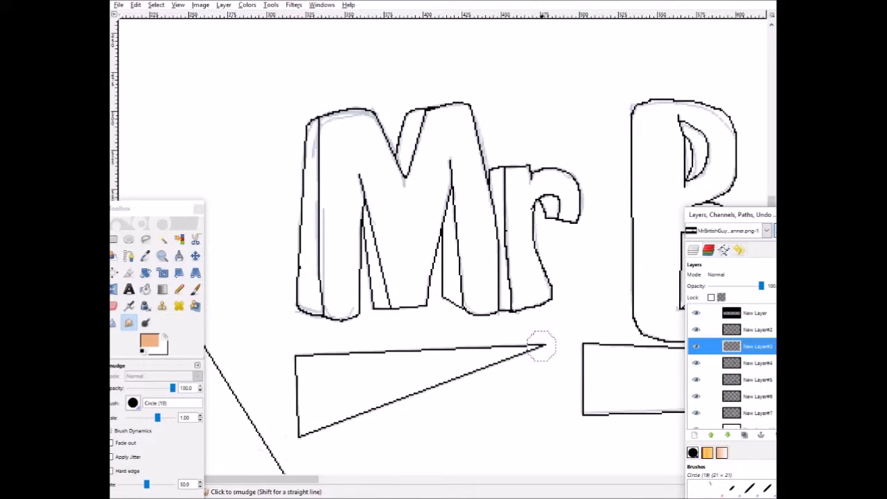
Pick a light grey and paint the top and bottom of the M with the Circle (19) paintbrush at scale 0.70.
{"action": "left_click", "coordinate": [145, 256]}
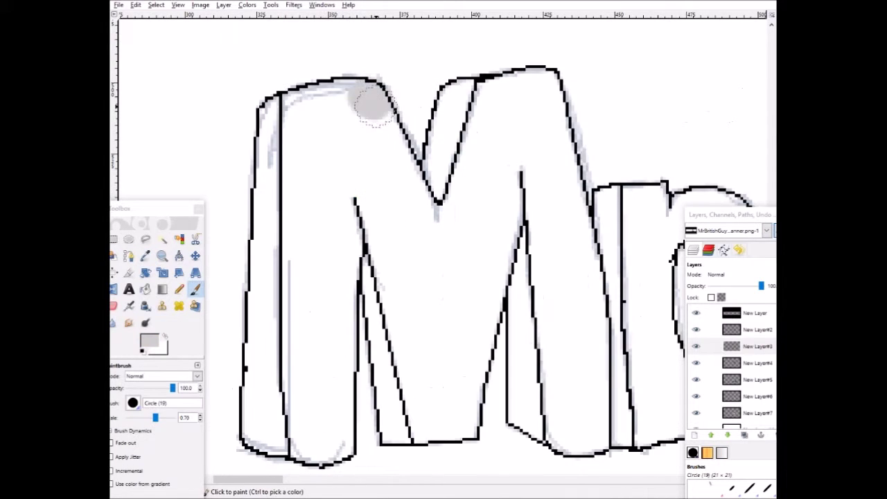
{"action": "mouse_move", "coordinate": [371, 97]}
{"action": "left_mouse_down"}
{"action": "mouse_move", "coordinate": [297, 158]}
{"action": "mouse_move", "coordinate": [388, 153]}
{"action": "mouse_move", "coordinate": [286, 172]}
{"action": "mouse_move", "coordinate": [456, 108]}
{"action": "mouse_move", "coordinate": [523, 90]}
{"action": "left_mouse_up"}
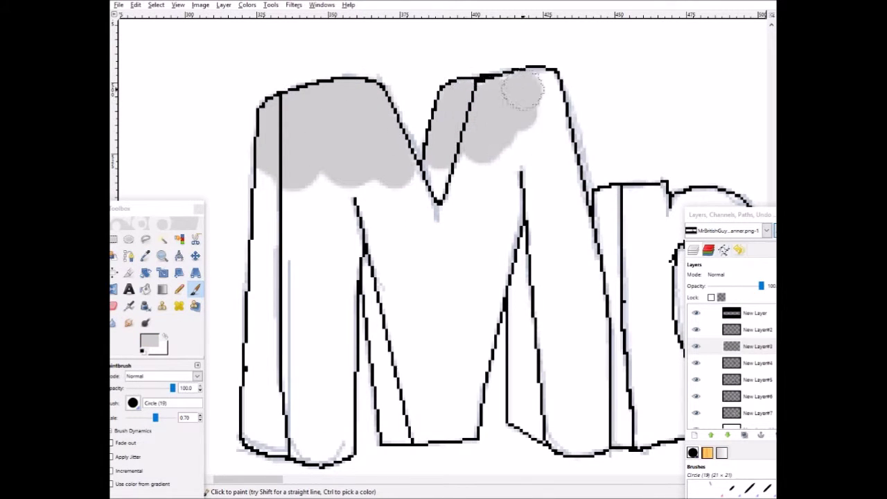
{"action": "left_click_drag", "start_coordinate": [305, 423], "coordinate": [311, 444]}
{"action": "mouse_move", "coordinate": [398, 405]}
{"action": "left_mouse_down"}
{"action": "mouse_move", "coordinate": [436, 430]}
{"action": "mouse_move", "coordinate": [477, 389]}
{"action": "left_mouse_up"}
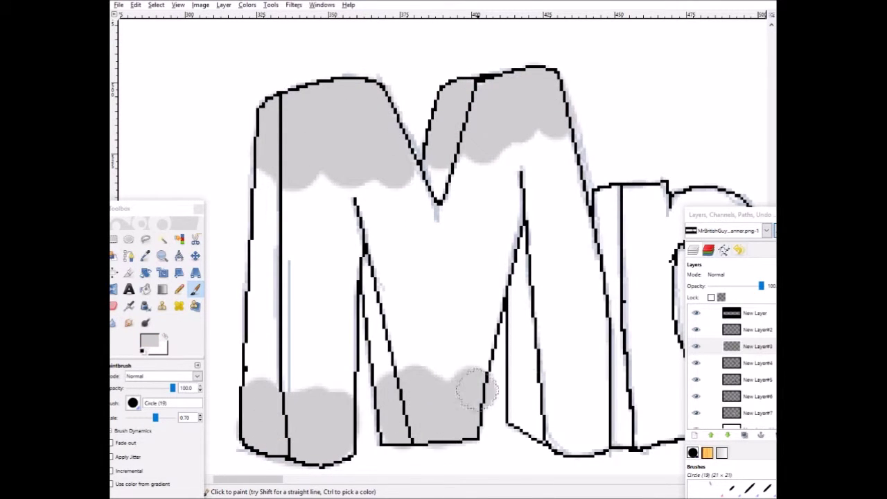
{"action": "left_click_drag", "start_coordinate": [567, 431], "coordinate": [603, 405]}
Paint the top and bottom of the r in "Mr" with the same light grey.
{"action": "scroll", "coordinate": [450, 208], "scroll_direction": "right", "scroll_amount": 5}
{"action": "left_click_drag", "start_coordinate": [413, 211], "coordinate": [451, 208]}
{"action": "left_click_drag", "start_coordinate": [493, 400], "coordinate": [444, 391]}
Paint light grey, wavy-edged bands across the top and bottom of the capital B.
{"action": "scroll", "coordinate": [443, 392], "scroll_direction": "right", "scroll_amount": 6}
{"action": "left_click_drag", "start_coordinate": [420, 111], "coordinate": [522, 84]}
{"action": "scroll", "coordinate": [476, 128], "scroll_direction": "down", "scroll_amount": 6}
{"action": "mouse_move", "coordinate": [427, 226]}
{"action": "left_mouse_down"}
{"action": "mouse_move", "coordinate": [590, 236]}
{"action": "mouse_move", "coordinate": [445, 221]}
{"action": "left_mouse_up"}
Paint the tops and bottoms of the r and i after the B light grey, and fill the dot of the i.
{"action": "scroll", "coordinate": [361, 320], "scroll_direction": "right", "scroll_amount": 8}
{"action": "scroll", "coordinate": [361, 320], "scroll_direction": "up", "scroll_amount": 3}
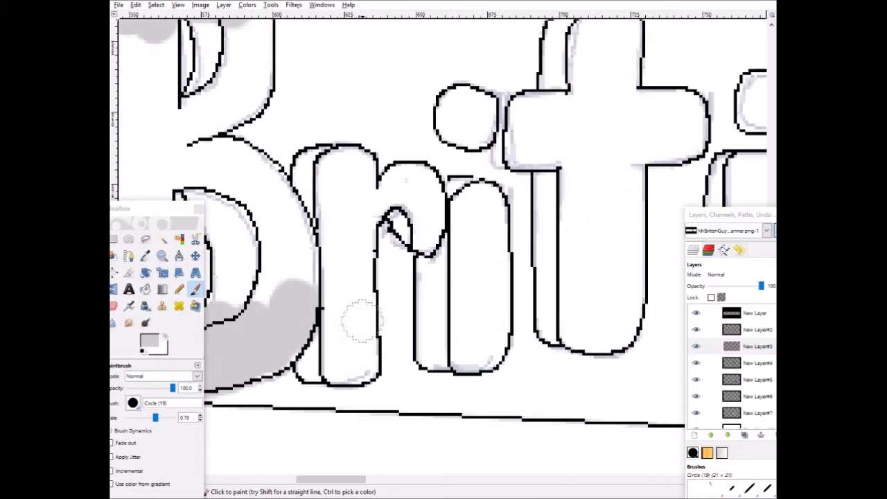
{"action": "left_click_drag", "start_coordinate": [361, 349], "coordinate": [314, 355]}
{"action": "left_click_drag", "start_coordinate": [309, 167], "coordinate": [493, 202]}
{"action": "left_click_drag", "start_coordinate": [427, 353], "coordinate": [499, 353]}
{"action": "scroll", "coordinate": [464, 353], "scroll_direction": "up", "scroll_amount": 3}
{"action": "left_click_drag", "start_coordinate": [454, 232], "coordinate": [485, 236]}
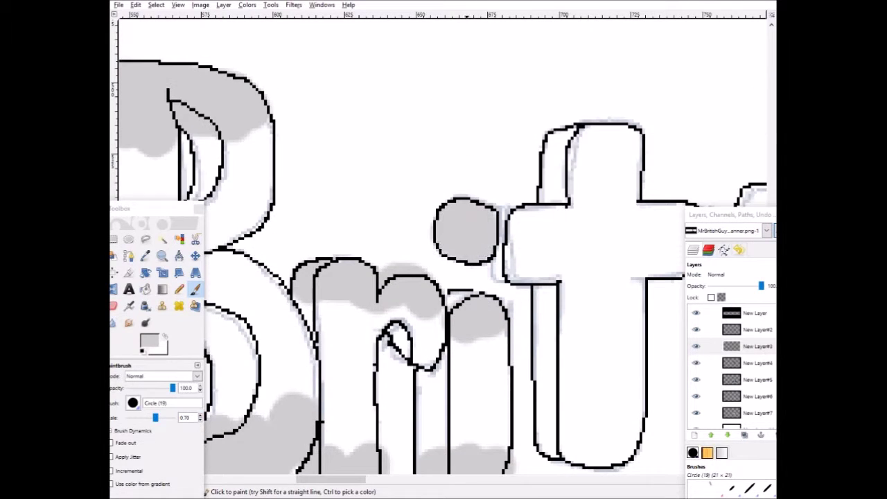
Paint grey shading across the top and bottom ends of the letter t with the Paintbrush.
{"action": "scroll", "coordinate": [485, 235], "scroll_direction": "right", "scroll_amount": 2}
{"action": "left_click_drag", "start_coordinate": [486, 146], "coordinate": [585, 144]}
{"action": "scroll", "coordinate": [541, 208], "scroll_direction": "down", "scroll_amount": 5}
{"action": "left_click_drag", "start_coordinate": [500, 326], "coordinate": [585, 327]}
Paint the same grey shading at the tops and bottoms of the second i's stem and the s.
{"action": "scroll", "coordinate": [540, 325], "scroll_direction": "right", "scroll_amount": 8}
{"action": "scroll", "coordinate": [457, 277], "scroll_direction": "up", "scroll_amount": 1}
{"action": "left_click_drag", "start_coordinate": [416, 175], "coordinate": [494, 174]}
{"action": "left_click_drag", "start_coordinate": [475, 333], "coordinate": [444, 341]}
{"action": "left_click_drag", "start_coordinate": [623, 163], "coordinate": [526, 174]}
{"action": "left_click_drag", "start_coordinate": [513, 341], "coordinate": [631, 334]}
Shade the top of the h and the bottoms of both its legs in grey.
{"action": "scroll", "coordinate": [541, 278], "scroll_direction": "right", "scroll_amount": 5}
{"action": "left_click", "coordinate": [477, 101]}
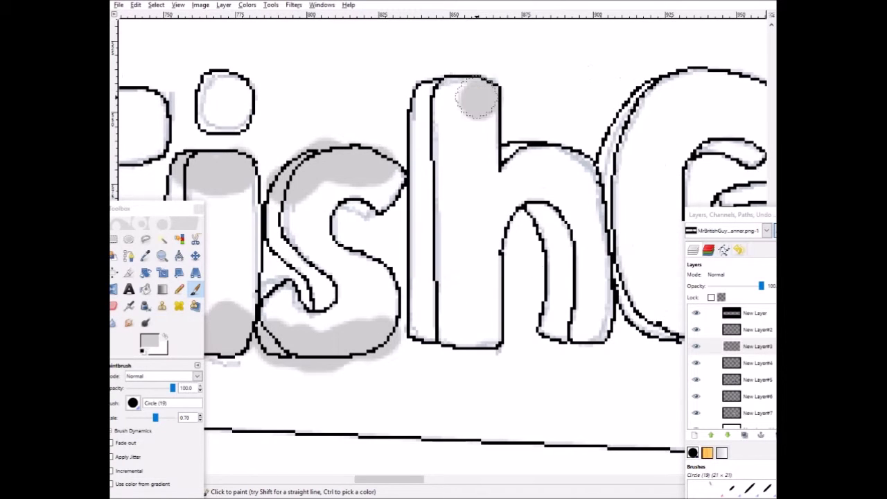
{"action": "left_click_drag", "start_coordinate": [477, 100], "coordinate": [423, 104]}
{"action": "left_click_drag", "start_coordinate": [416, 319], "coordinate": [485, 317]}
{"action": "left_click_drag", "start_coordinate": [547, 319], "coordinate": [603, 322]}
Shade the upper arc and the lower curve of the G in grey.
{"action": "scroll", "coordinate": [443, 242], "scroll_direction": "right", "scroll_amount": 5}
{"action": "left_click_drag", "start_coordinate": [399, 86], "coordinate": [478, 87]}
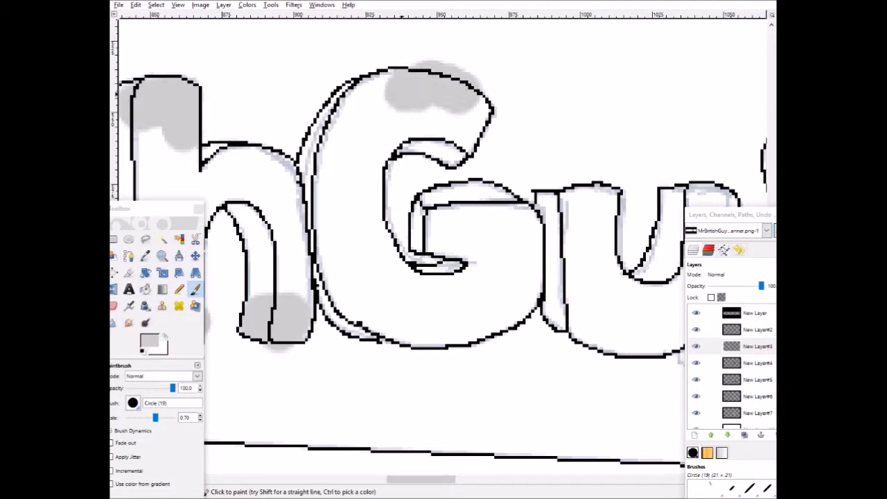
{"action": "left_click_drag", "start_coordinate": [319, 90], "coordinate": [402, 76]}
{"action": "mouse_move", "coordinate": [423, 318]}
{"action": "left_mouse_down"}
{"action": "mouse_move", "coordinate": [526, 326]}
{"action": "mouse_move", "coordinate": [332, 325]}
{"action": "left_mouse_up"}
Shade the two upper ends and the bottom curve of the u in grey.
{"action": "scroll", "coordinate": [444, 243], "scroll_direction": "right", "scroll_amount": 3}
{"action": "left_click_drag", "start_coordinate": [416, 201], "coordinate": [492, 201]}
{"action": "left_click_drag", "start_coordinate": [541, 208], "coordinate": [617, 208]}
{"action": "mouse_move", "coordinate": [617, 340]}
{"action": "left_mouse_down"}
{"action": "mouse_move", "coordinate": [551, 352]}
{"action": "mouse_move", "coordinate": [423, 340]}
{"action": "left_mouse_up"}
Shade both upper arms and the foot of the final y in grey.
{"action": "scroll", "coordinate": [443, 277], "scroll_direction": "right", "scroll_amount": 5}
{"action": "left_click_drag", "start_coordinate": [347, 149], "coordinate": [423, 163]}
{"action": "mouse_move", "coordinate": [489, 129]}
{"action": "left_mouse_down"}
{"action": "mouse_move", "coordinate": [527, 125]}
{"action": "mouse_move", "coordinate": [575, 138]}
{"action": "left_mouse_up"}
{"action": "left_click_drag", "start_coordinate": [458, 395], "coordinate": [372, 372]}
Pick a lighter grey and paint a band of it inside the darker shading on the M and its neighbouring r.
{"action": "scroll", "coordinate": [372, 372], "scroll_direction": "left", "scroll_amount": 15}
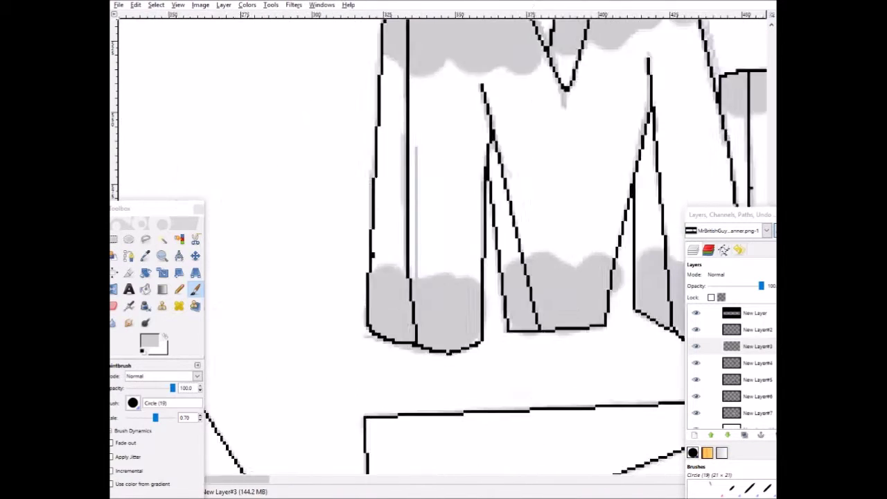
{"action": "key", "text": "o"}
{"action": "key", "text": "alt+Tab"}
{"action": "key", "text": "alt+Tab"}
{"action": "key", "text": "p"}
{"action": "scroll", "coordinate": [443, 278], "scroll_direction": "up", "scroll_amount": 3}
{"action": "mouse_move", "coordinate": [378, 326]}
{"action": "left_mouse_down"}
{"action": "mouse_move", "coordinate": [396, 353]}
{"action": "mouse_move", "coordinate": [495, 316]}
{"action": "mouse_move", "coordinate": [623, 366]}
{"action": "mouse_move", "coordinate": [669, 291]}
{"action": "left_mouse_up"}
{"action": "mouse_move", "coordinate": [624, 131]}
{"action": "left_mouse_down"}
{"action": "mouse_move", "coordinate": [600, 163]}
{"action": "mouse_move", "coordinate": [410, 215]}
{"action": "left_mouse_up"}
{"action": "scroll", "coordinate": [412, 228], "scroll_direction": "right", "scroll_amount": 5}
{"action": "left_click_drag", "start_coordinate": [333, 243], "coordinate": [411, 228]}
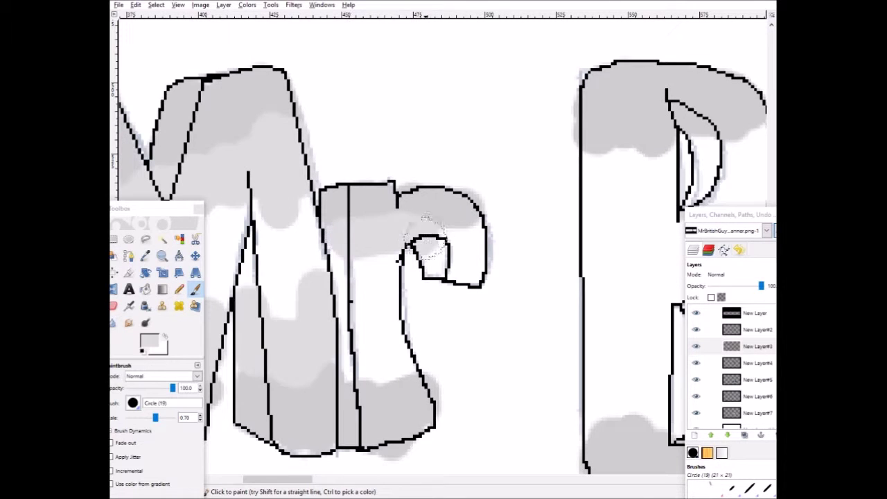
Paint the lighter grey band below the top shading and above the bottom shading of the B.
{"action": "scroll", "coordinate": [388, 454], "scroll_direction": "right", "scroll_amount": 4}
{"action": "left_click_drag", "start_coordinate": [409, 177], "coordinate": [478, 159]}
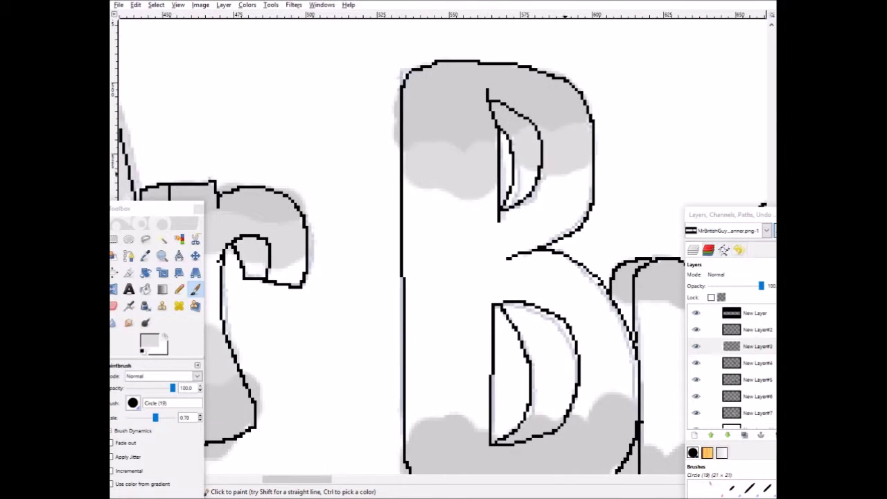
{"action": "left_click_drag", "start_coordinate": [575, 135], "coordinate": [530, 180]}
{"action": "scroll", "coordinate": [530, 180], "scroll_direction": "down", "scroll_amount": 3}
{"action": "left_click_drag", "start_coordinate": [415, 319], "coordinate": [555, 291]}
{"action": "left_click_drag", "start_coordinate": [610, 229], "coordinate": [437, 241]}
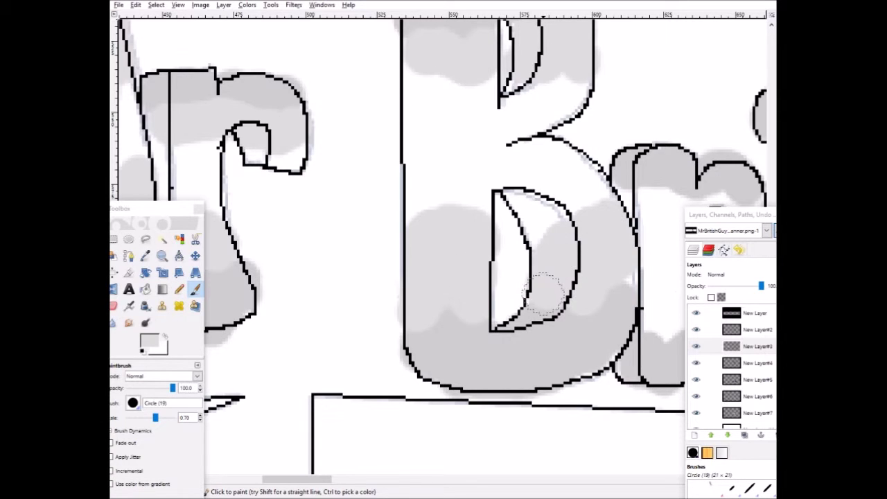
Add the lighter grey bands inside the dark shading of the r and i after the B.
{"action": "scroll", "coordinate": [458, 191], "scroll_direction": "right", "scroll_amount": 3}
{"action": "left_click_drag", "start_coordinate": [477, 210], "coordinate": [582, 204]}
{"action": "left_click_drag", "start_coordinate": [495, 291], "coordinate": [495, 319]}
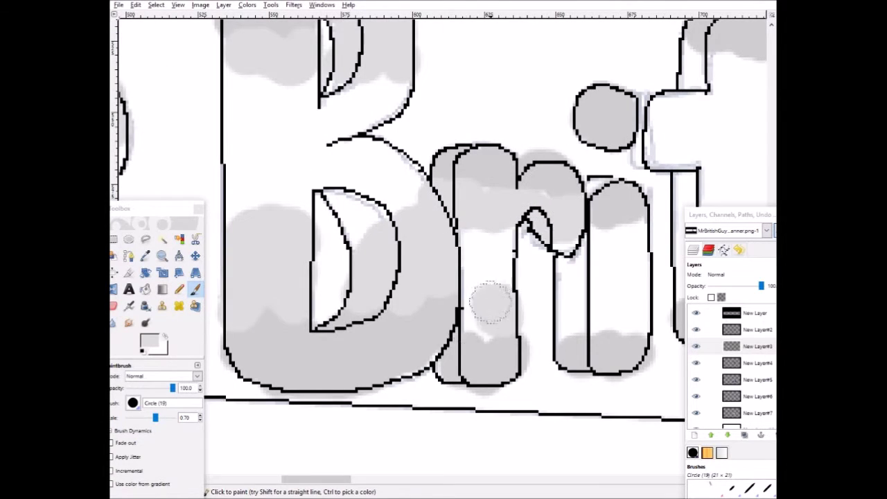
{"action": "left_click_drag", "start_coordinate": [628, 236], "coordinate": [572, 261]}
{"action": "left_click_drag", "start_coordinate": [572, 305], "coordinate": [609, 325]}
Add lighter grey bands to the t's upper stem, crossbar and lower stem.
{"action": "scroll", "coordinate": [443, 243], "scroll_direction": "right", "scroll_amount": 6}
{"action": "scroll", "coordinate": [444, 243], "scroll_direction": "up", "scroll_amount": 3}
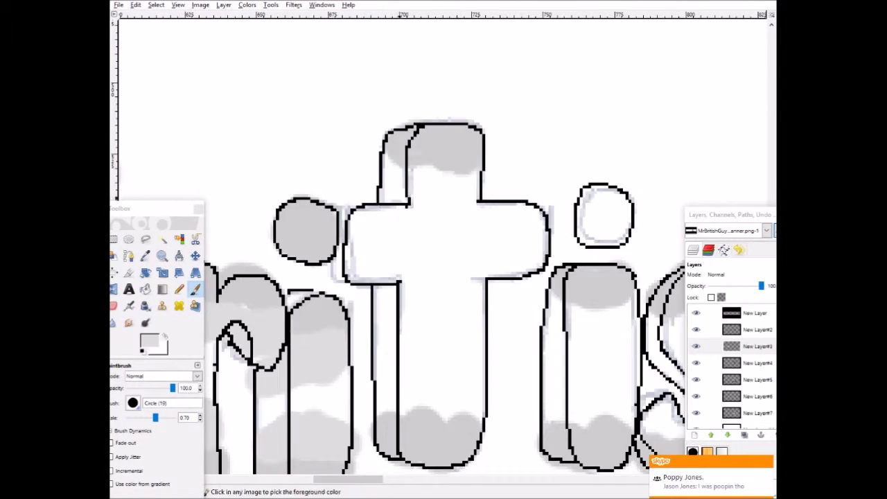
{"action": "left_click_drag", "start_coordinate": [389, 181], "coordinate": [478, 184]}
{"action": "left_click_drag", "start_coordinate": [485, 340], "coordinate": [400, 361]}
{"action": "mouse_move", "coordinate": [408, 216]}
{"action": "left_mouse_down"}
{"action": "mouse_move", "coordinate": [540, 208]}
{"action": "mouse_move", "coordinate": [347, 208]}
{"action": "left_mouse_up"}
{"action": "scroll", "coordinate": [382, 215], "scroll_direction": "right", "scroll_amount": 3}
{"action": "left_click_drag", "start_coordinate": [243, 228], "coordinate": [422, 229]}
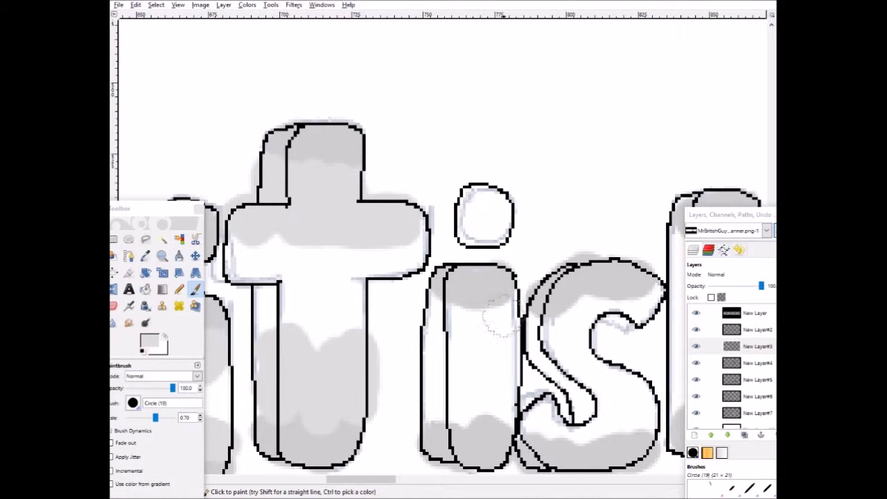
Add the lighter grey bands to the second i's stem and to the upper and lower curves of the s.
{"action": "left_click_drag", "start_coordinate": [430, 298], "coordinate": [513, 326]}
{"action": "scroll", "coordinate": [472, 325], "scroll_direction": "down", "scroll_amount": 3}
{"action": "left_click_drag", "start_coordinate": [554, 208], "coordinate": [645, 187]}
{"action": "left_click_drag", "start_coordinate": [547, 235], "coordinate": [644, 305]}
{"action": "left_click_drag", "start_coordinate": [526, 305], "coordinate": [645, 326]}
Paint the lighter grey band across the h's upper stem, arch and legs.
{"action": "scroll", "coordinate": [409, 166], "scroll_direction": "right", "scroll_amount": 6}
{"action": "left_click_drag", "start_coordinate": [408, 166], "coordinate": [548, 177]}
{"action": "left_click_drag", "start_coordinate": [388, 132], "coordinate": [416, 291]}
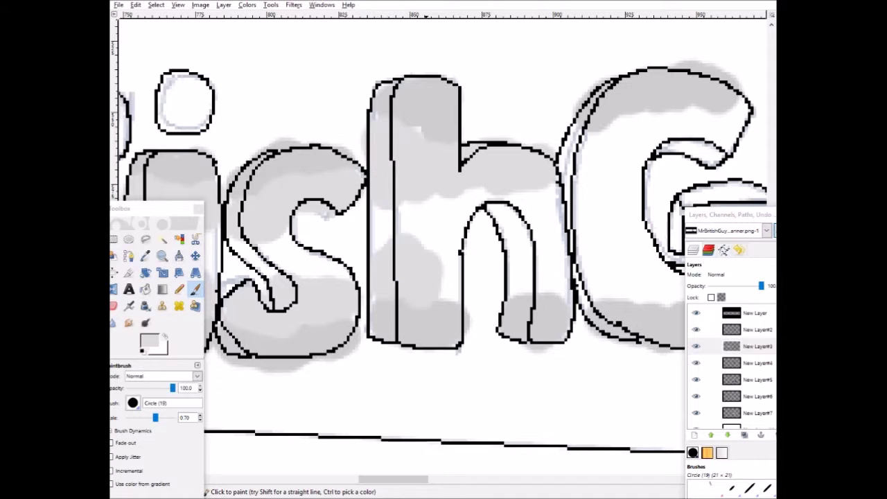
Paint the lighter grey band along the inside of the G's upper and lower shading.
{"action": "scroll", "coordinate": [444, 208], "scroll_direction": "right", "scroll_amount": 4}
{"action": "left_click_drag", "start_coordinate": [568, 110], "coordinate": [388, 159]}
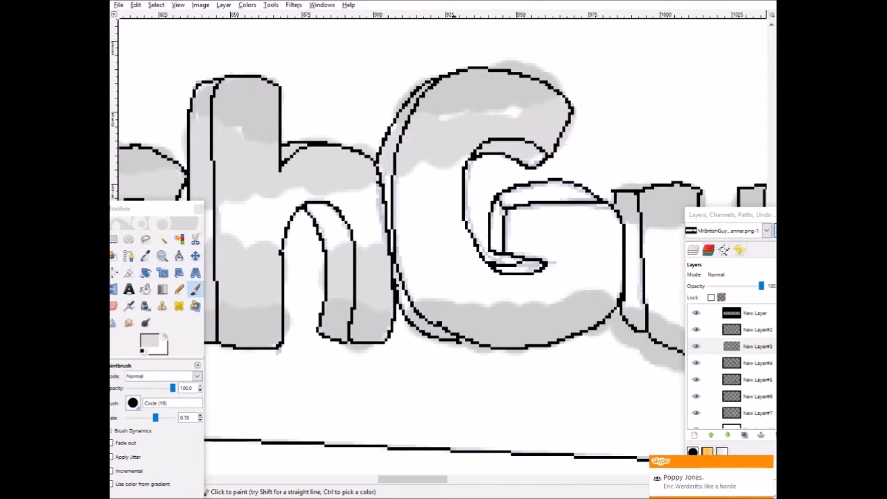
{"action": "left_click_drag", "start_coordinate": [617, 292], "coordinate": [401, 291]}
{"action": "left_click_drag", "start_coordinate": [616, 236], "coordinate": [464, 256]}
Add the lighter grey bands inside the dark shading of the u and the final y.
{"action": "scroll", "coordinate": [416, 228], "scroll_direction": "right", "scroll_amount": 5}
{"action": "left_click_drag", "start_coordinate": [339, 284], "coordinate": [505, 310]}
{"action": "left_click_drag", "start_coordinate": [424, 246], "coordinate": [326, 222]}
{"action": "scroll", "coordinate": [443, 229], "scroll_direction": "right", "scroll_amount": 5}
{"action": "left_click_drag", "start_coordinate": [460, 188], "coordinate": [305, 208]}
{"action": "left_click_drag", "start_coordinate": [433, 336], "coordinate": [376, 338]}
Fill the remaining white middle areas of the M and its neighbouring r with an even lighter grey.
{"action": "left_click_drag", "start_coordinate": [470, 479], "coordinate": [257, 479]}
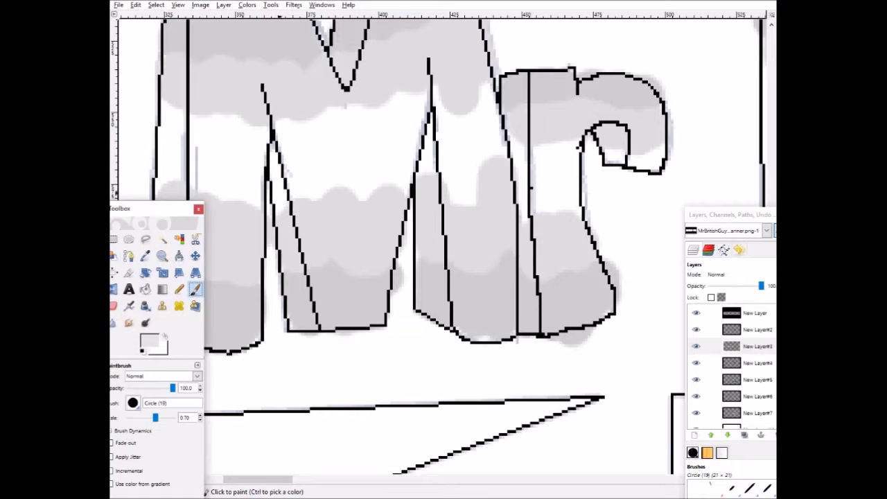
{"action": "mouse_move", "coordinate": [405, 132]}
{"action": "left_mouse_down"}
{"action": "mouse_move", "coordinate": [346, 153]}
{"action": "mouse_move", "coordinate": [250, 142]}
{"action": "mouse_move", "coordinate": [236, 194]}
{"action": "left_mouse_up"}
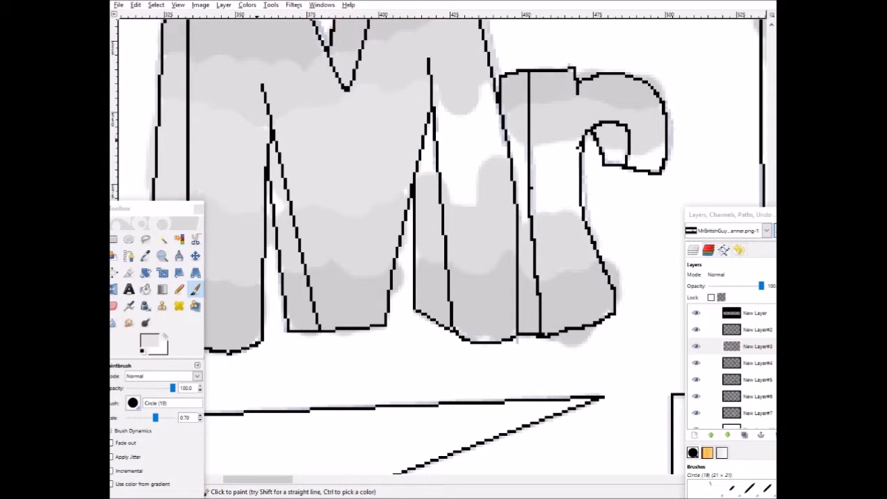
{"action": "left_click_drag", "start_coordinate": [396, 185], "coordinate": [431, 101]}
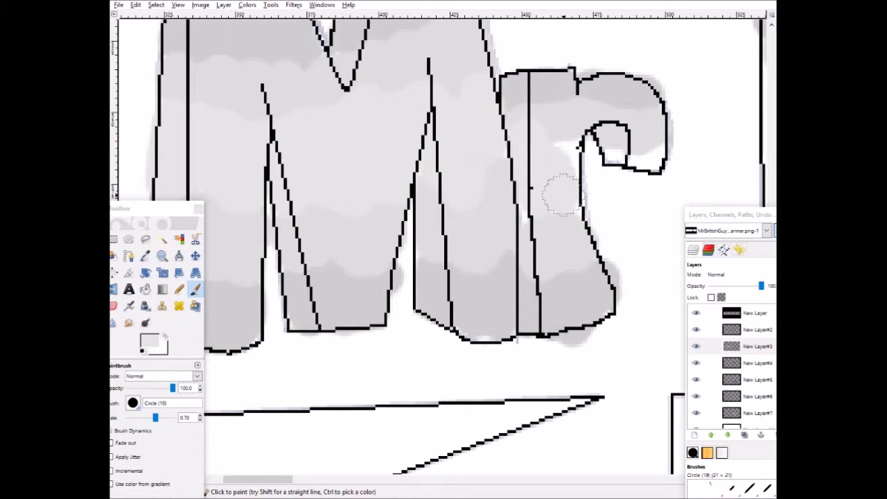
Fill the white middle areas of the B and the r beside it with the lightest grey.
{"action": "scroll", "coordinate": [655, 167], "scroll_direction": "right", "scroll_amount": 5}
{"action": "left_click_drag", "start_coordinate": [431, 93], "coordinate": [574, 188]}
{"action": "scroll", "coordinate": [575, 188], "scroll_direction": "up", "scroll_amount": 3}
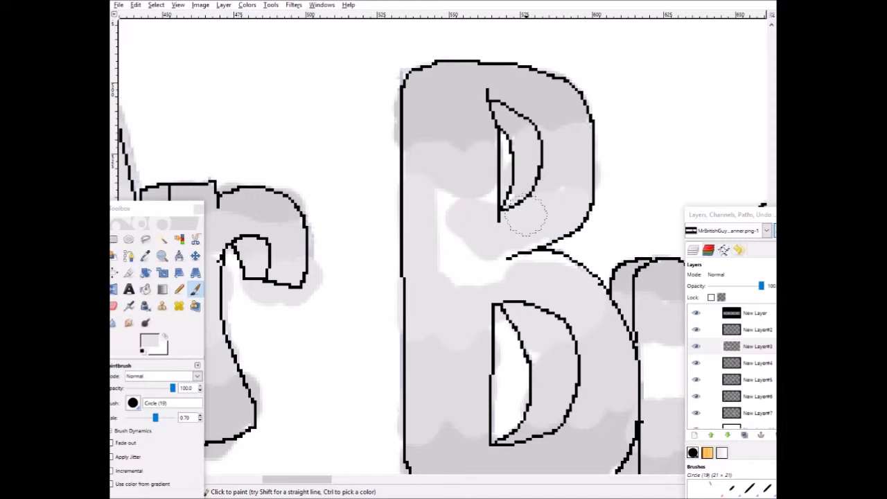
{"action": "scroll", "coordinate": [421, 239], "scroll_direction": "right", "scroll_amount": 5}
{"action": "scroll", "coordinate": [421, 239], "scroll_direction": "down", "scroll_amount": 3}
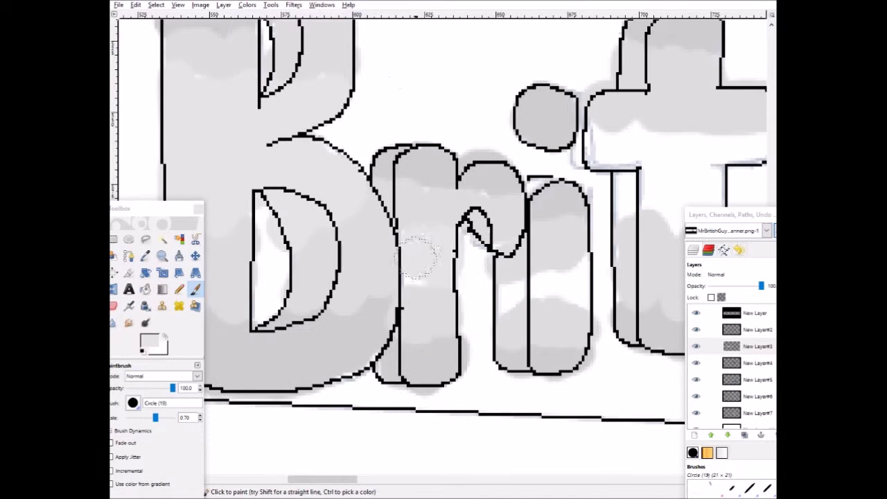
Fill the white middle areas of the first i, t, second i, s and h with the lightest grey.
{"action": "scroll", "coordinate": [555, 294], "scroll_direction": "right", "scroll_amount": 5}
{"action": "mouse_move", "coordinate": [336, 143]}
{"action": "left_mouse_down"}
{"action": "mouse_move", "coordinate": [337, 135]}
{"action": "mouse_move", "coordinate": [393, 148]}
{"action": "left_mouse_up"}
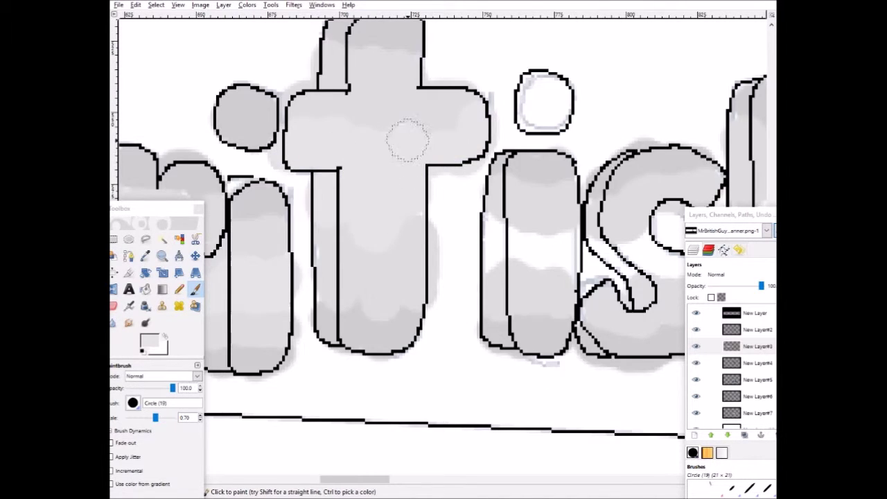
{"action": "left_click_drag", "start_coordinate": [489, 256], "coordinate": [568, 257]}
{"action": "scroll", "coordinate": [554, 257], "scroll_direction": "right", "scroll_amount": 5}
{"action": "mouse_move", "coordinate": [436, 229]}
{"action": "left_mouse_down"}
{"action": "mouse_move", "coordinate": [485, 201]}
{"action": "mouse_move", "coordinate": [604, 198]}
{"action": "left_mouse_up"}
Fill the white middle areas of the G, u and y with the lightest grey.
{"action": "scroll", "coordinate": [655, 198], "scroll_direction": "right", "scroll_amount": 5}
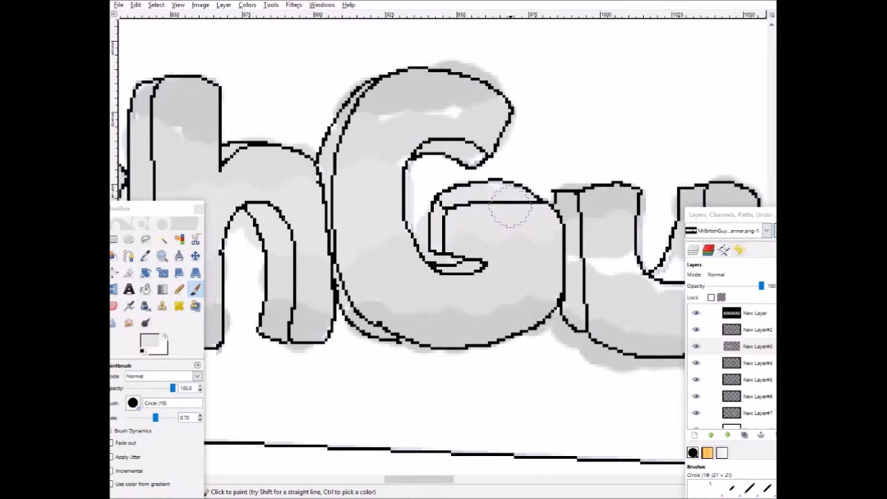
{"action": "scroll", "coordinate": [544, 229], "scroll_direction": "right", "scroll_amount": 4}
{"action": "scroll", "coordinate": [514, 328], "scroll_direction": "right", "scroll_amount": 3}
{"action": "mouse_move", "coordinate": [499, 242]}
{"action": "left_mouse_down"}
{"action": "mouse_move", "coordinate": [455, 284]}
{"action": "mouse_move", "coordinate": [416, 278]}
{"action": "left_mouse_up"}
{"action": "scroll", "coordinate": [450, 277], "scroll_direction": "left", "scroll_amount": 3}
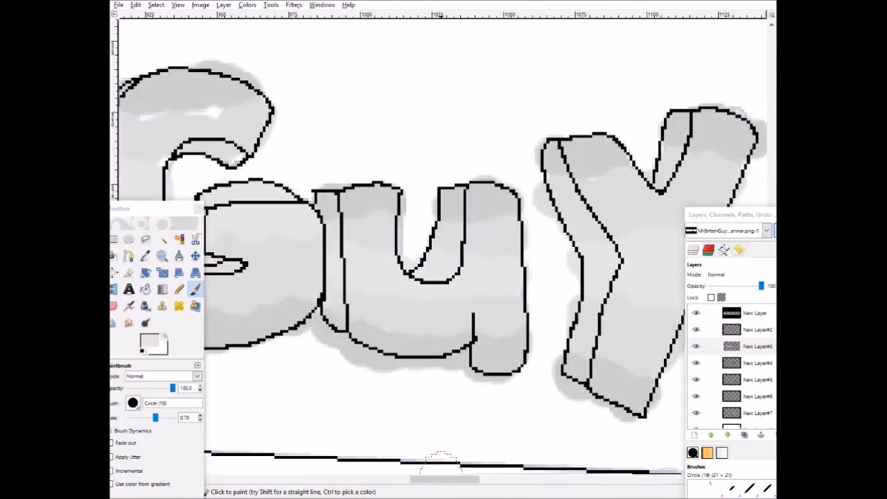
Return to the start of the lettering, sample the existing greys and touch up unpainted edges of the M and r.
{"action": "scroll", "coordinate": [451, 277], "scroll_direction": "left", "scroll_amount": 17}
{"action": "key", "text": "o"}
{"action": "key", "text": "p"}
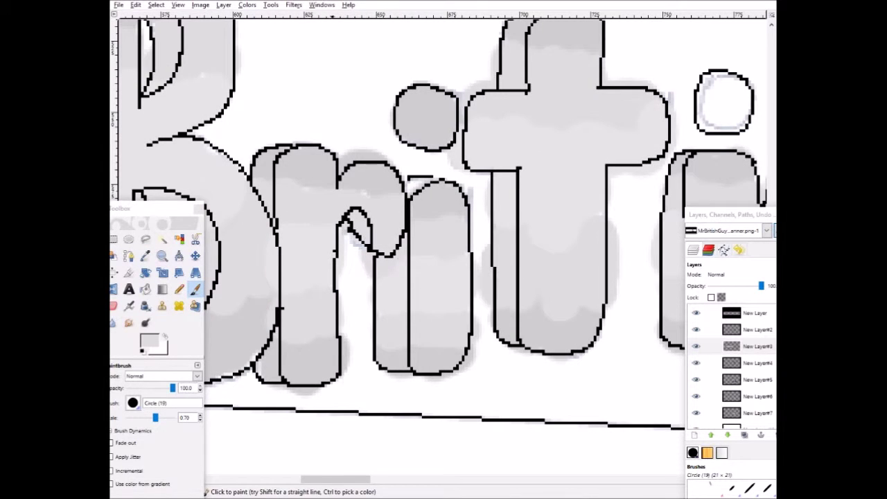
{"action": "scroll", "coordinate": [443, 243], "scroll_direction": "left", "scroll_amount": 13}
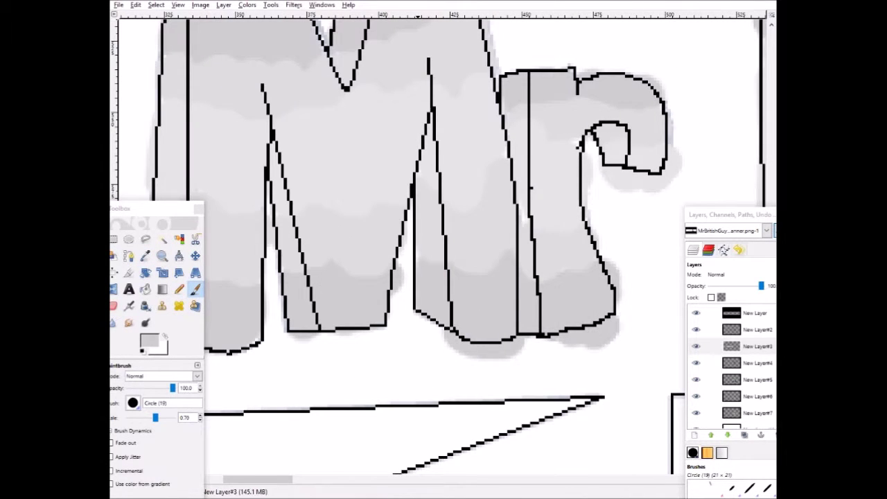
{"action": "scroll", "coordinate": [444, 243], "scroll_direction": "left", "scroll_amount": 5}
{"action": "key", "text": "o"}
{"action": "key", "text": "p"}
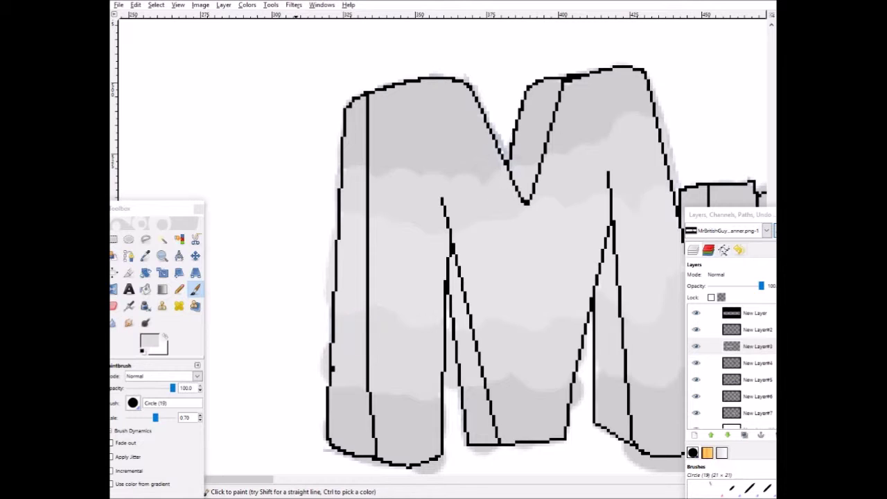
Blend the grey bands of the M and r with the Smudge tool, using the Circle (15) brush for the r.
{"action": "key", "text": "s"}
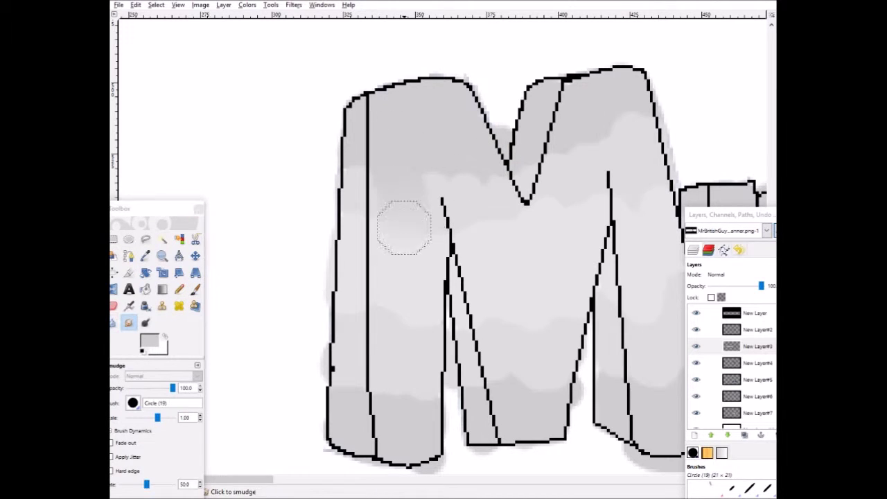
{"action": "mouse_move", "coordinate": [437, 208]}
{"action": "left_mouse_down"}
{"action": "mouse_move", "coordinate": [617, 149]}
{"action": "mouse_move", "coordinate": [520, 374]}
{"action": "left_mouse_up"}
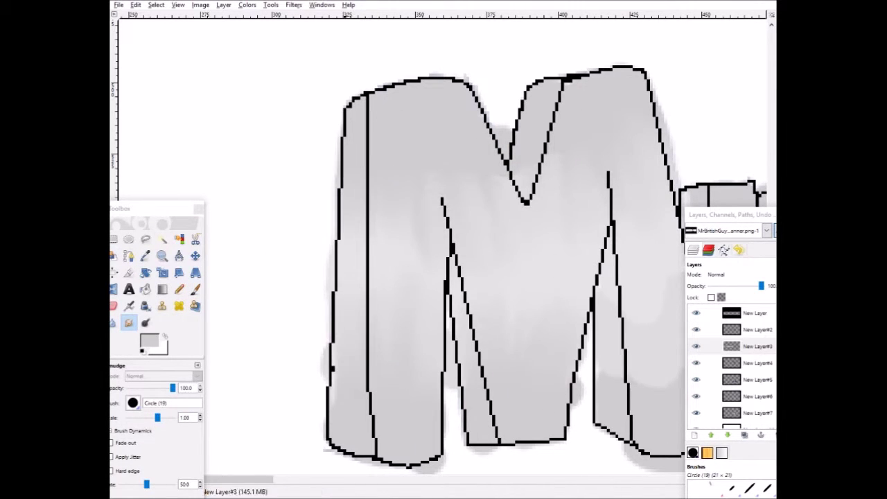
{"action": "scroll", "coordinate": [466, 246], "scroll_direction": "right", "scroll_amount": 5}
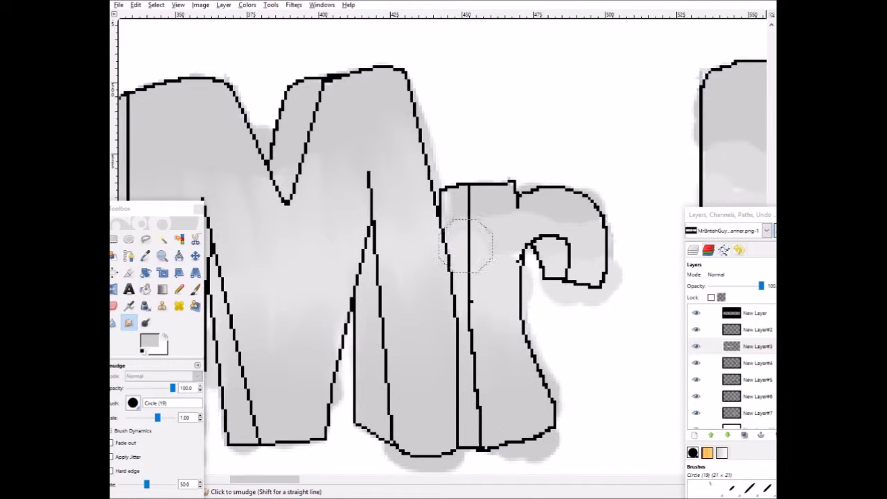
{"action": "key", "text": "comma"}
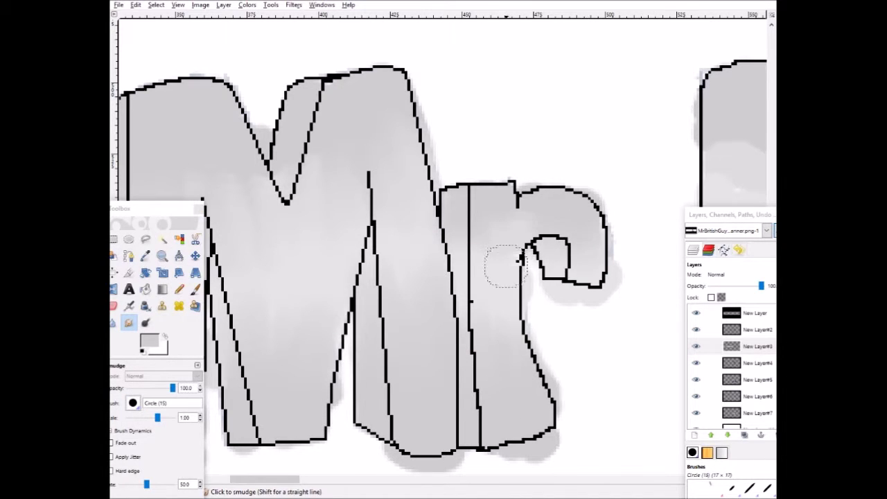
Smudge the grey bands of the B into a smooth gradient.
{"action": "scroll", "coordinate": [505, 265], "scroll_direction": "right", "scroll_amount": 3}
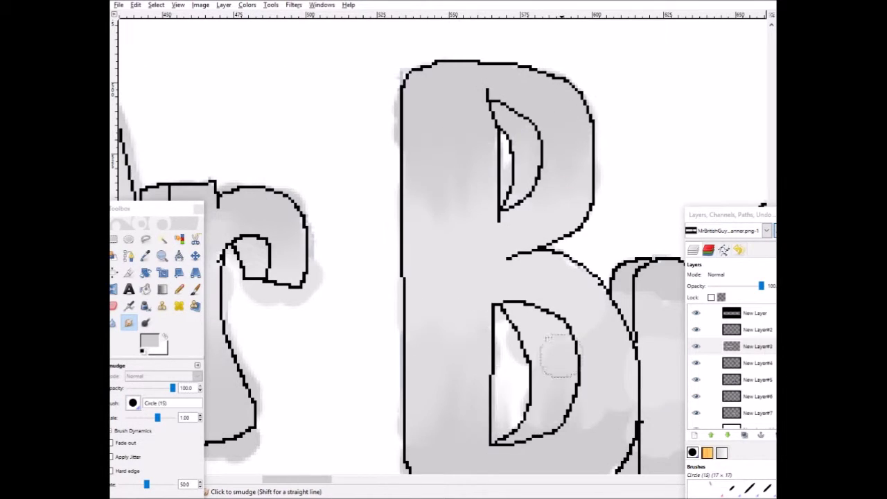
{"action": "scroll", "coordinate": [575, 247], "scroll_direction": "down", "scroll_amount": 3}
{"action": "scroll", "coordinate": [586, 234], "scroll_direction": "up", "scroll_amount": 2}
{"action": "scroll", "coordinate": [582, 243], "scroll_direction": "right", "scroll_amount": 3}
{"action": "scroll", "coordinate": [554, 360], "scroll_direction": "left", "scroll_amount": 1}
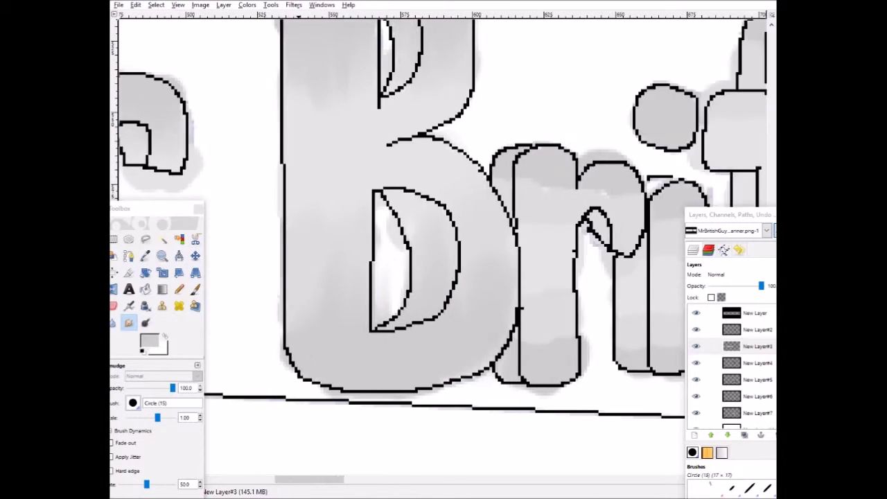
Smudge the grey bands of the r and i after the B into smooth gradients.
{"action": "scroll", "coordinate": [521, 291], "scroll_direction": "up", "scroll_amount": 3}
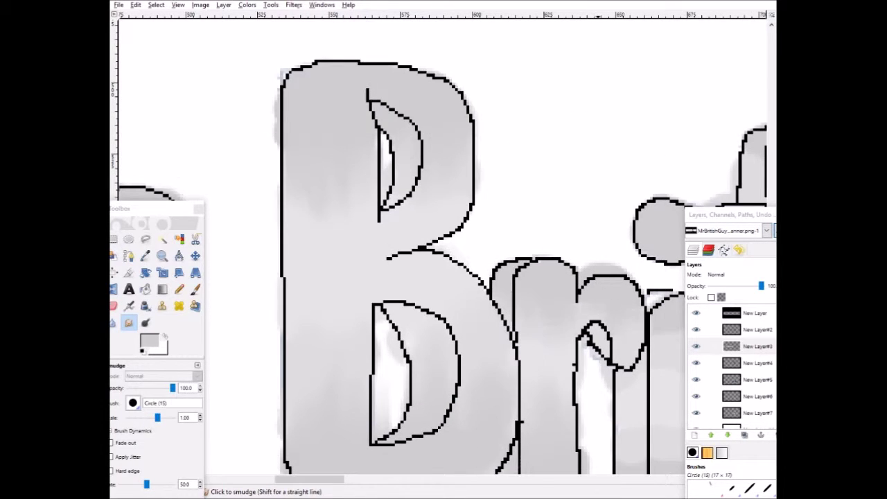
{"action": "scroll", "coordinate": [443, 249], "scroll_direction": "down", "scroll_amount": 3}
{"action": "scroll", "coordinate": [444, 249], "scroll_direction": "right", "scroll_amount": 3}
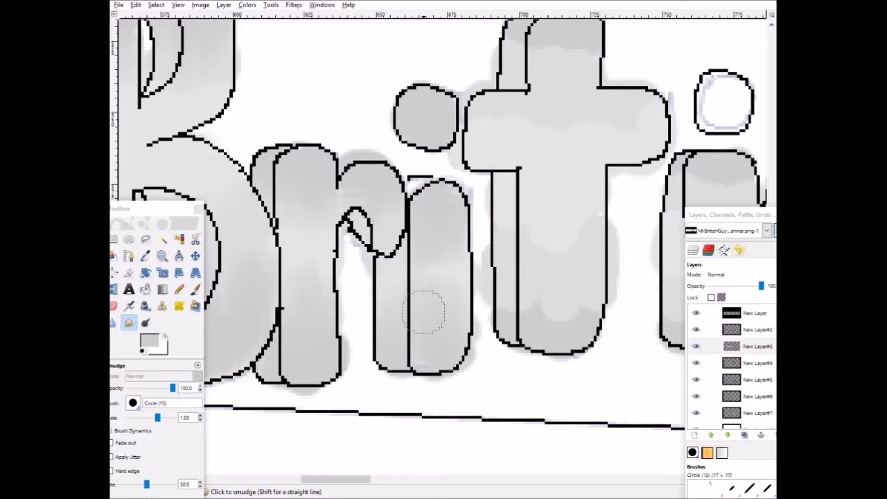
Smudge the grey bands of the t, the second i and the s into smooth gradients.
{"action": "scroll", "coordinate": [424, 312], "scroll_direction": "up", "scroll_amount": 3}
{"action": "scroll", "coordinate": [631, 256], "scroll_direction": "down", "scroll_amount": 3}
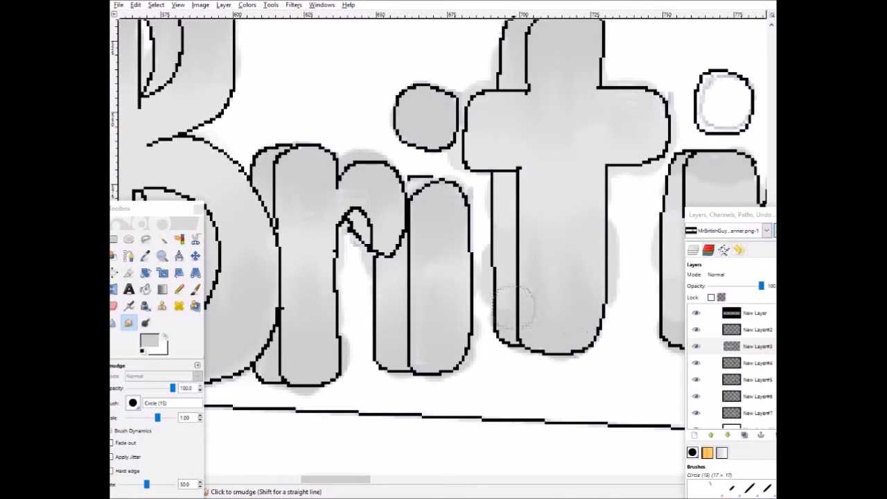
{"action": "scroll", "coordinate": [430, 300], "scroll_direction": "right", "scroll_amount": 4}
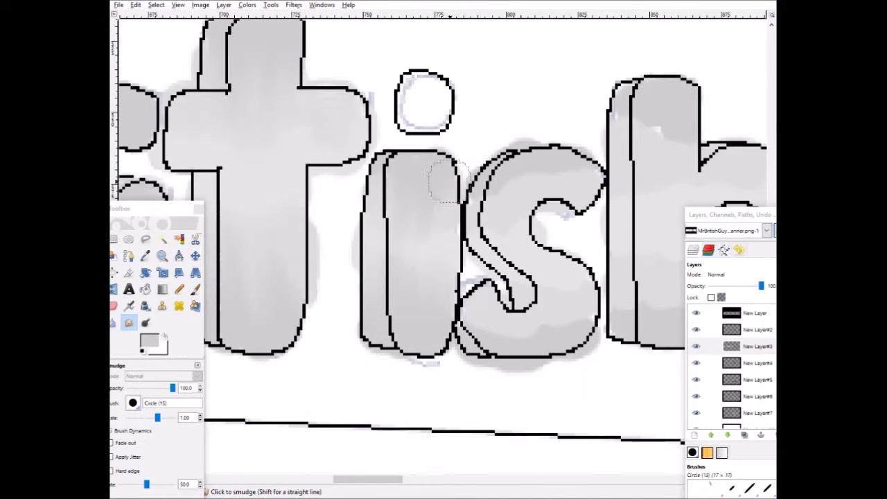
Smudge the grey bands of the h and the G into smooth gradients.
{"action": "scroll", "coordinate": [440, 309], "scroll_direction": "right", "scroll_amount": 4}
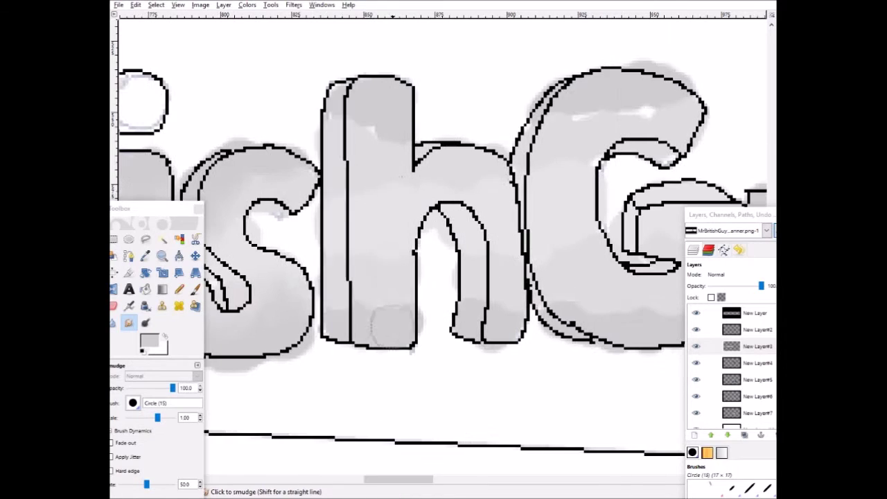
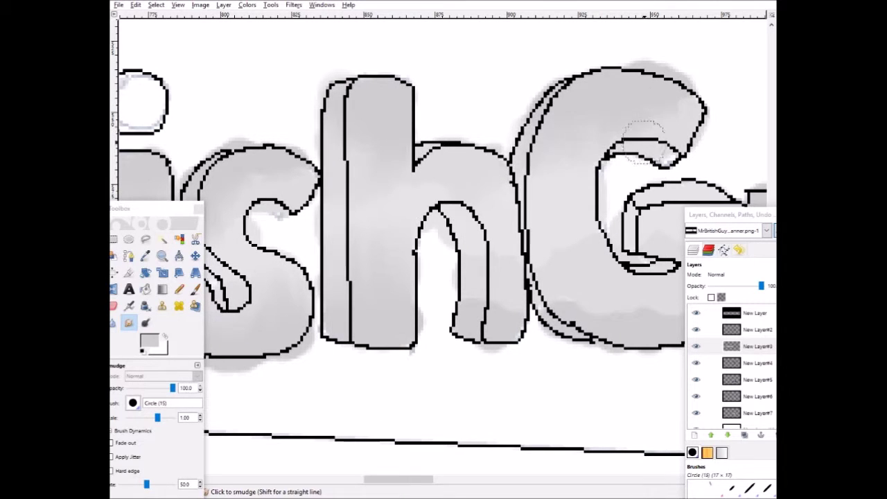
{"action": "scroll", "coordinate": [541, 295], "scroll_direction": "down", "scroll_amount": 3}
{"action": "scroll", "coordinate": [540, 295], "scroll_direction": "right", "scroll_amount": 2}
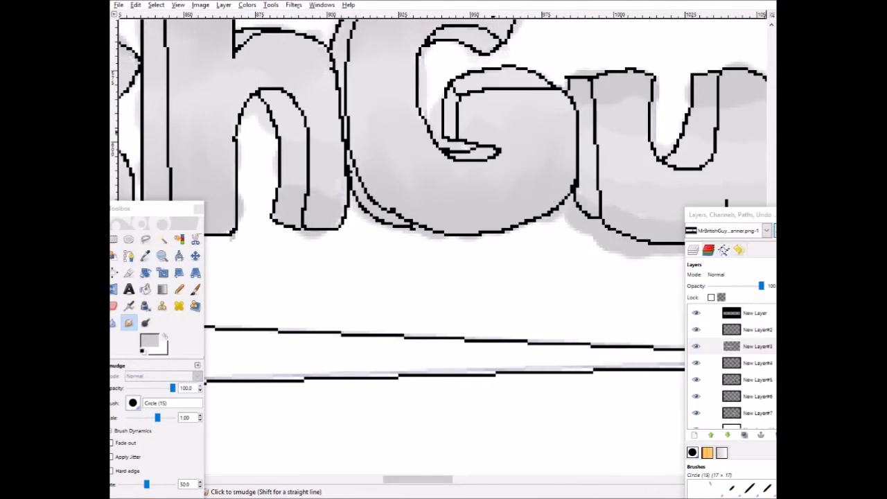
Smudge the grey bands of the u and the y into smooth gradients.
{"action": "scroll", "coordinate": [513, 103], "scroll_direction": "down", "scroll_amount": 3}
{"action": "scroll", "coordinate": [513, 103], "scroll_direction": "up", "scroll_amount": 3}
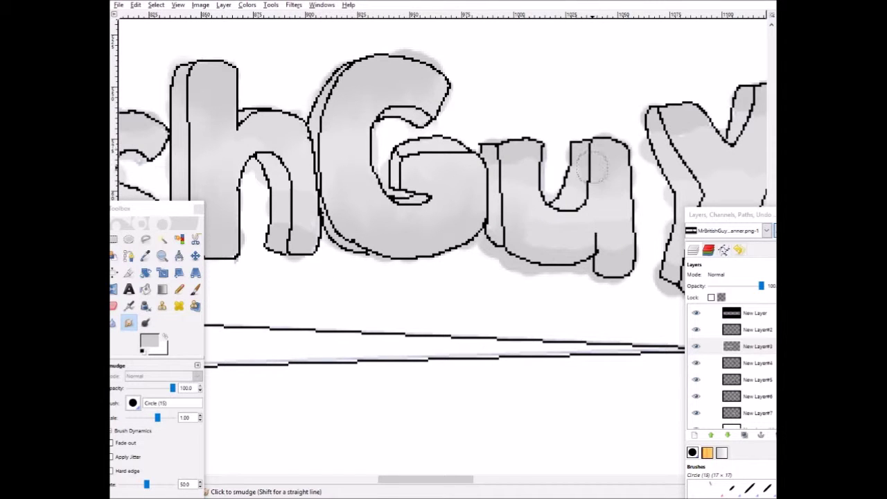
{"action": "scroll", "coordinate": [527, 132], "scroll_direction": "right", "scroll_amount": 4}
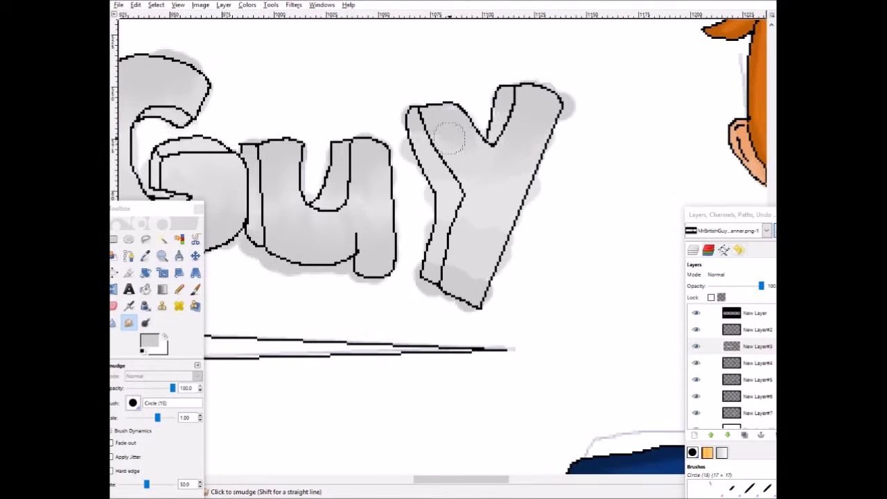
{"action": "scroll", "coordinate": [426, 147], "scroll_direction": "left", "scroll_amount": 10}
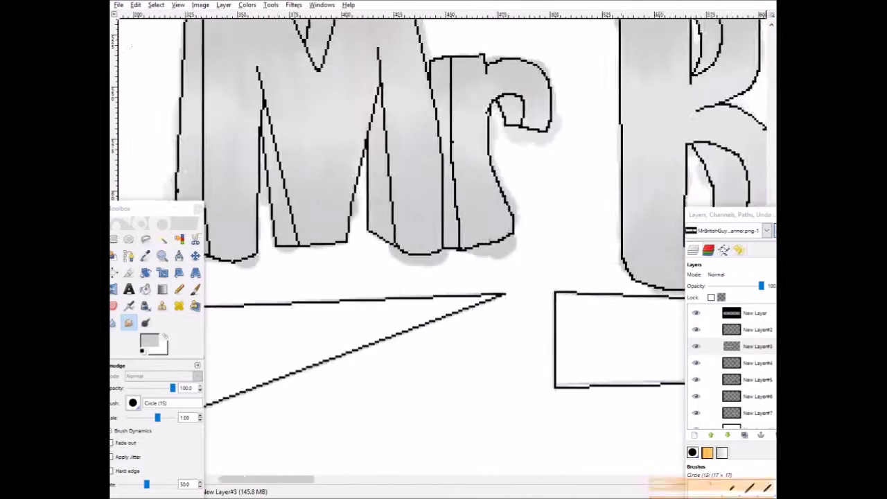
Erase the grey overspill outside the left stem of the M, from its foot up to its top edge.
{"action": "scroll", "coordinate": [426, 147], "scroll_direction": "up", "scroll_amount": 2}
{"action": "key", "text": "shift+e"}
{"action": "scroll", "coordinate": [427, 147], "scroll_direction": "up", "scroll_amount": 3}
{"action": "left_click_drag", "start_coordinate": [426, 147], "coordinate": [415, 330]}
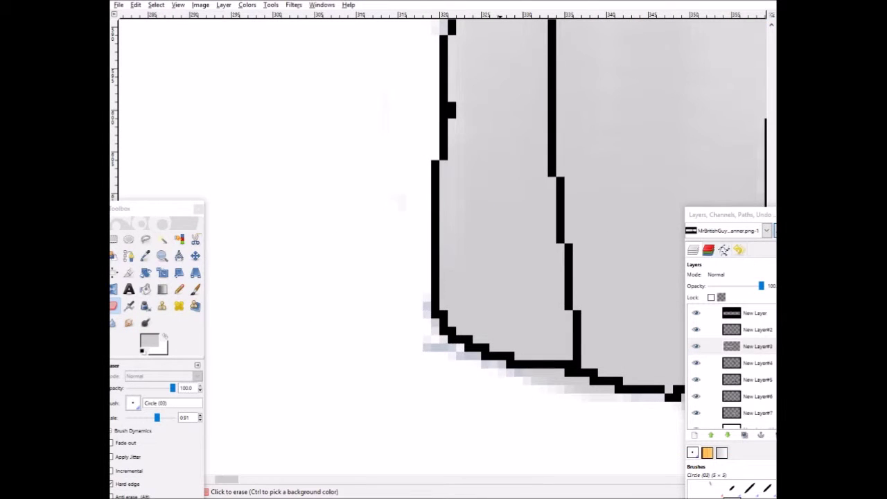
{"action": "scroll", "coordinate": [605, 363], "scroll_direction": "right", "scroll_amount": 3}
{"action": "scroll", "coordinate": [389, 390], "scroll_direction": "up", "scroll_amount": 6}
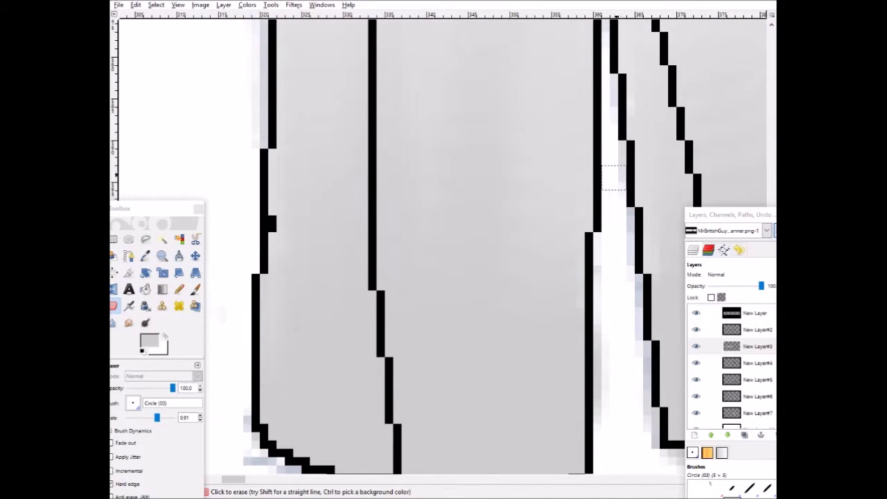
{"action": "scroll", "coordinate": [547, 286], "scroll_direction": "down", "scroll_amount": 2}
{"action": "scroll", "coordinate": [397, 75], "scroll_direction": "up", "scroll_amount": 4}
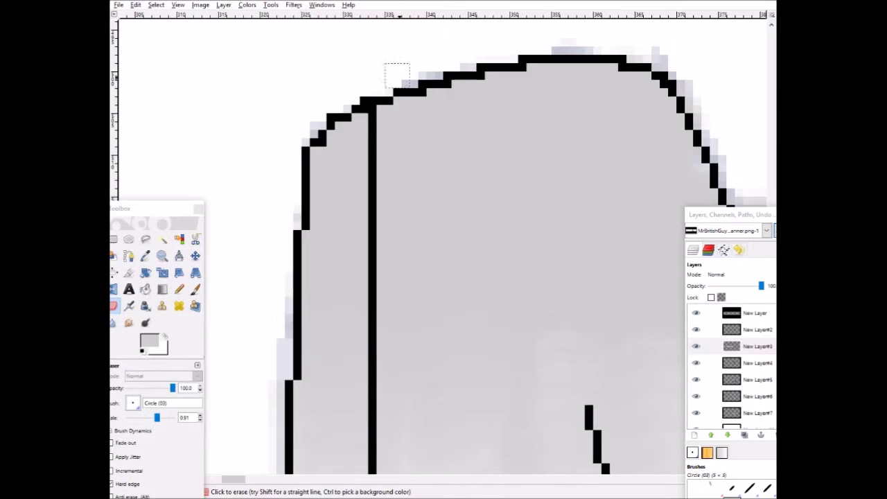
Erase the grey overspill in the top notch of the M and around its right peak.
{"action": "scroll", "coordinate": [465, 117], "scroll_direction": "right", "scroll_amount": 4}
{"action": "key", "text": "p"}
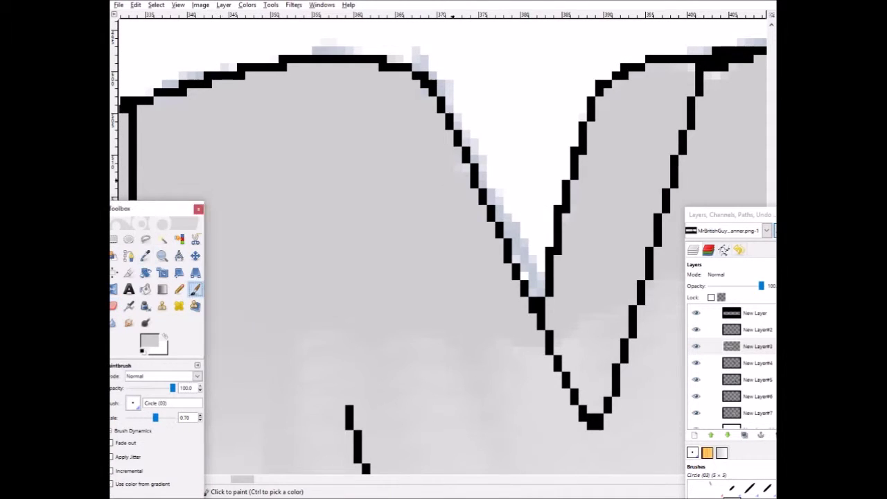
{"action": "scroll", "coordinate": [455, 189], "scroll_direction": "up", "scroll_amount": 3}
{"action": "scroll", "coordinate": [455, 188], "scroll_direction": "right", "scroll_amount": 4}
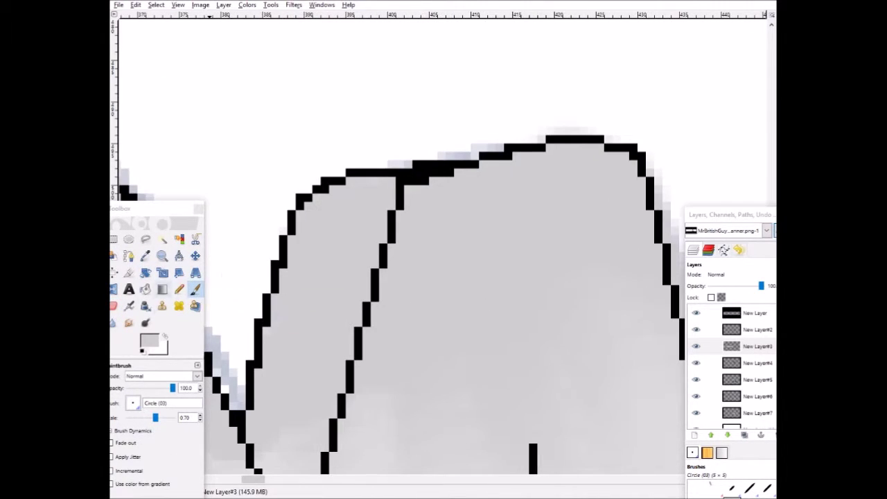
{"action": "key", "text": "shift+e"}
{"action": "scroll", "coordinate": [399, 246], "scroll_direction": "right", "scroll_amount": 3}
{"action": "scroll", "coordinate": [398, 246], "scroll_direction": "down", "scroll_amount": 4}
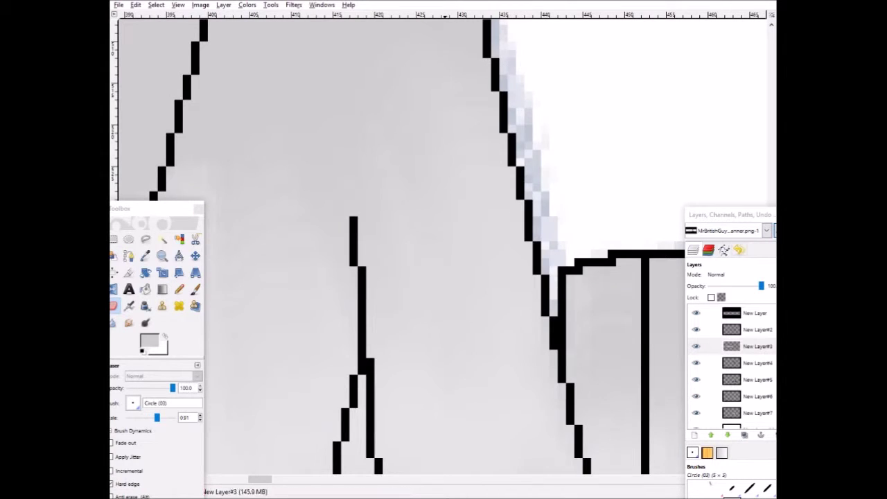
Erase the grey overspill between the legs of the M and beneath its feet.
{"action": "scroll", "coordinate": [320, 285], "scroll_direction": "down", "scroll_amount": 5}
{"action": "scroll", "coordinate": [320, 286], "scroll_direction": "up", "scroll_amount": 2}
{"action": "scroll", "coordinate": [320, 285], "scroll_direction": "down", "scroll_amount": 2}
{"action": "mouse_move", "coordinate": [395, 339]}
{"action": "left_mouse_down"}
{"action": "mouse_move", "coordinate": [603, 364]}
{"action": "mouse_move", "coordinate": [395, 363]}
{"action": "left_mouse_up"}
{"action": "scroll", "coordinate": [399, 246], "scroll_direction": "down", "scroll_amount": 2}
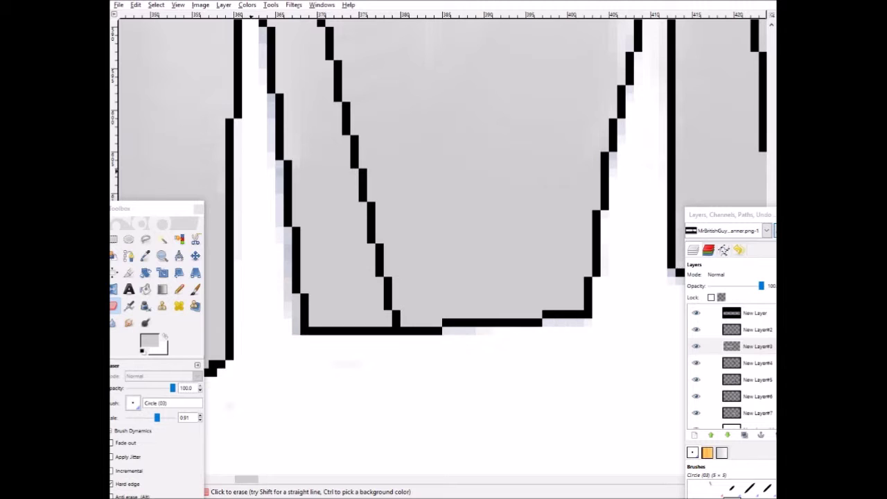
{"action": "scroll", "coordinate": [398, 246], "scroll_direction": "left", "scroll_amount": 3}
{"action": "scroll", "coordinate": [399, 246], "scroll_direction": "up", "scroll_amount": 2}
{"action": "scroll", "coordinate": [399, 246], "scroll_direction": "right", "scroll_amount": 3}
{"action": "scroll", "coordinate": [398, 246], "scroll_direction": "up", "scroll_amount": 2}
Erase the grey overspill around the foot, stem and arm of the r after the M.
{"action": "scroll", "coordinate": [399, 246], "scroll_direction": "right", "scroll_amount": 4}
{"action": "scroll", "coordinate": [399, 246], "scroll_direction": "down", "scroll_amount": 4}
{"action": "left_click_drag", "start_coordinate": [479, 194], "coordinate": [298, 242]}
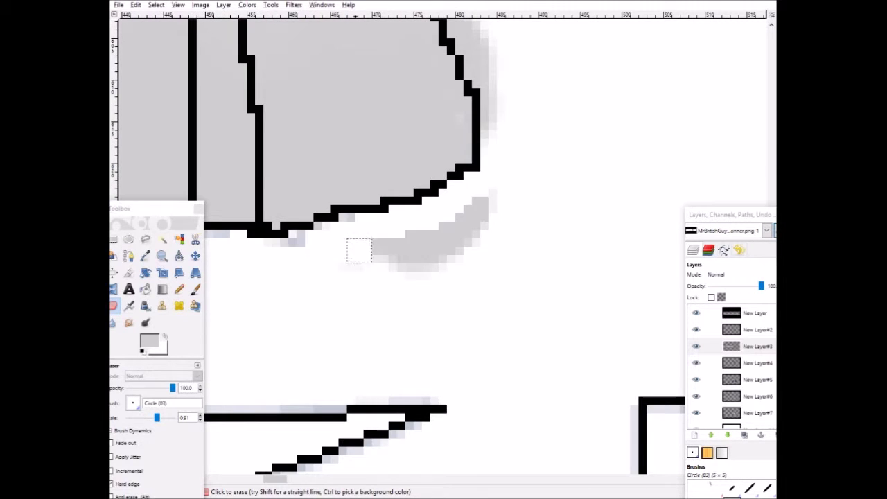
{"action": "scroll", "coordinate": [347, 229], "scroll_direction": "up", "scroll_amount": 4}
{"action": "scroll", "coordinate": [416, 222], "scroll_direction": "down", "scroll_amount": 2}
{"action": "left_click_drag", "start_coordinate": [435, 214], "coordinate": [468, 302]}
{"action": "scroll", "coordinate": [468, 301], "scroll_direction": "up", "scroll_amount": 3}
{"action": "left_click_drag", "start_coordinate": [395, 221], "coordinate": [617, 343]}
{"action": "scroll", "coordinate": [485, 343], "scroll_direction": "up", "scroll_amount": 3}
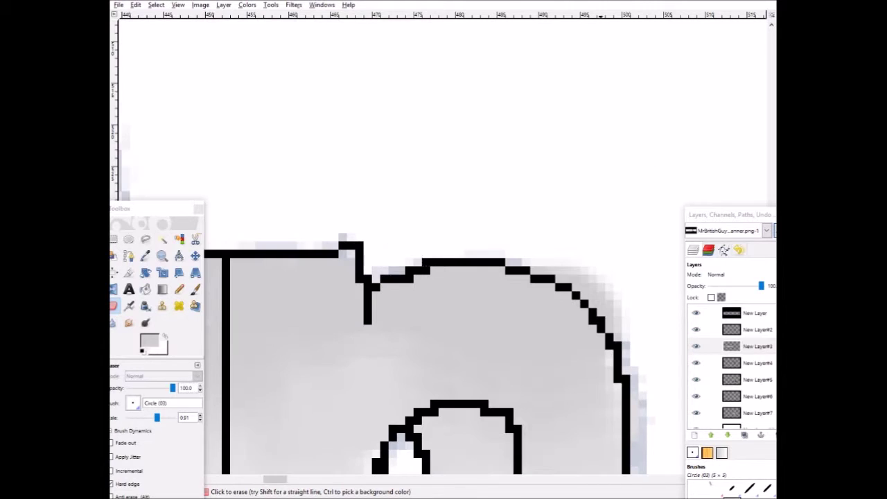
Erase the grey shading inside the lower opening of the B.
{"action": "scroll", "coordinate": [485, 342], "scroll_direction": "down", "scroll_amount": 2}
{"action": "scroll", "coordinate": [485, 342], "scroll_direction": "down", "scroll_amount": 2}
{"action": "scroll", "coordinate": [484, 342], "scroll_direction": "right", "scroll_amount": 2}
{"action": "scroll", "coordinate": [644, 208], "scroll_direction": "up", "scroll_amount": 4}
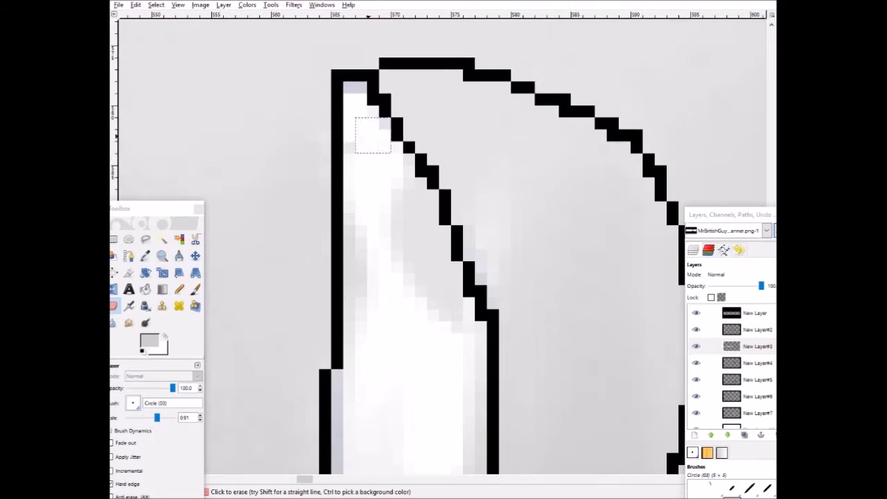
{"action": "scroll", "coordinate": [367, 134], "scroll_direction": "down", "scroll_amount": 5}
{"action": "mouse_move", "coordinate": [356, 293]}
{"action": "left_mouse_down"}
{"action": "mouse_move", "coordinate": [356, 404]}
{"action": "mouse_move", "coordinate": [343, 416]}
{"action": "left_mouse_up"}
{"action": "left_click_drag", "start_coordinate": [388, 360], "coordinate": [429, 235]}
{"action": "scroll", "coordinate": [433, 164], "scroll_direction": "up", "scroll_amount": 3}
{"action": "left_click_drag", "start_coordinate": [451, 194], "coordinate": [434, 165]}
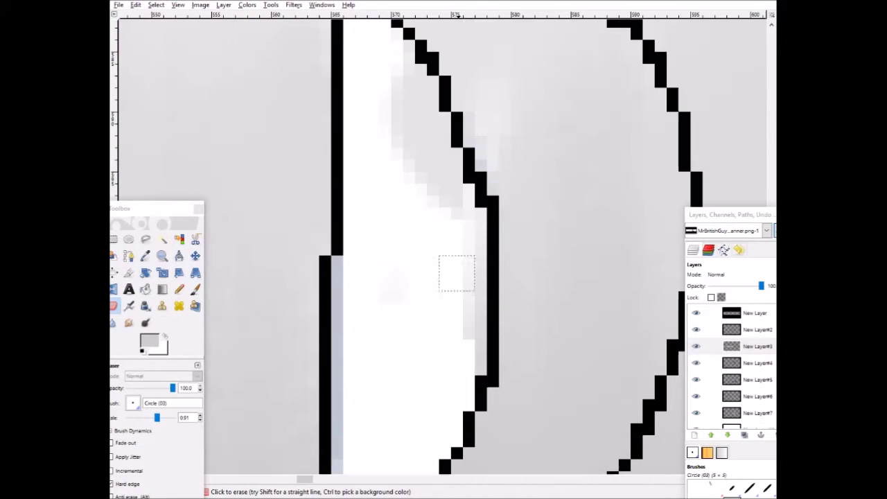
{"action": "scroll", "coordinate": [397, 170], "scroll_direction": "up", "scroll_amount": 3}
{"action": "mouse_move", "coordinate": [357, 108]}
{"action": "left_mouse_down"}
{"action": "mouse_move", "coordinate": [398, 170]}
{"action": "mouse_move", "coordinate": [415, 263]}
{"action": "left_mouse_up"}
{"action": "scroll", "coordinate": [436, 250], "scroll_direction": "down", "scroll_amount": 2}
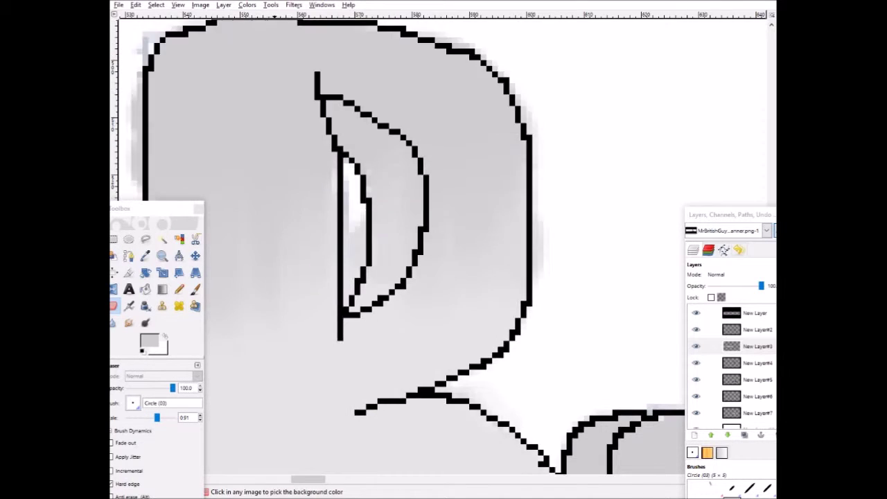
Erase the grey overspill in the upper opening of the B and along its outer upper curve.
{"action": "scroll", "coordinate": [339, 249], "scroll_direction": "up", "scroll_amount": 2}
{"action": "left_click_drag", "start_coordinate": [343, 262], "coordinate": [343, 78]}
{"action": "scroll", "coordinate": [343, 208], "scroll_direction": "up", "scroll_amount": 3}
{"action": "scroll", "coordinate": [379, 251], "scroll_direction": "right", "scroll_amount": 2}
{"action": "left_click", "coordinate": [378, 251]}
{"action": "left_click_drag", "start_coordinate": [378, 251], "coordinate": [430, 277]}
{"action": "scroll", "coordinate": [499, 242], "scroll_direction": "down", "scroll_amount": 15}
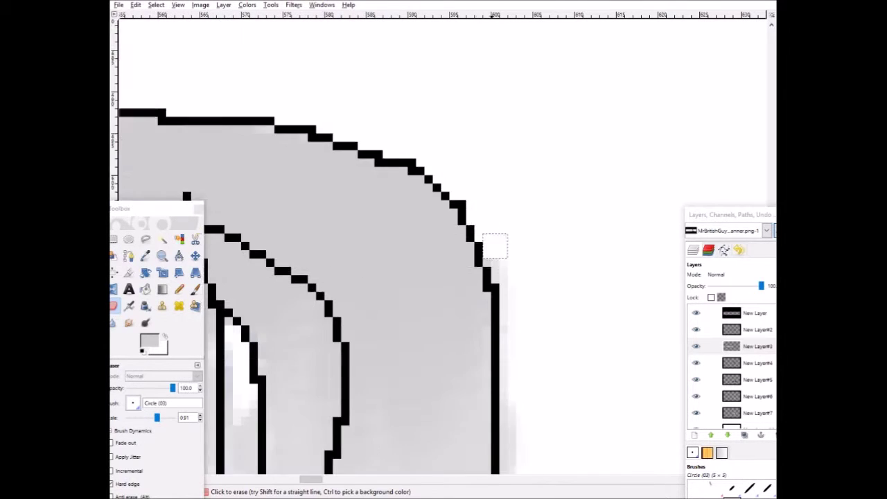
Erase the grey overspill along the top of the r after the B and under its arm.
{"action": "scroll", "coordinate": [395, 103], "scroll_direction": "right", "scroll_amount": 5}
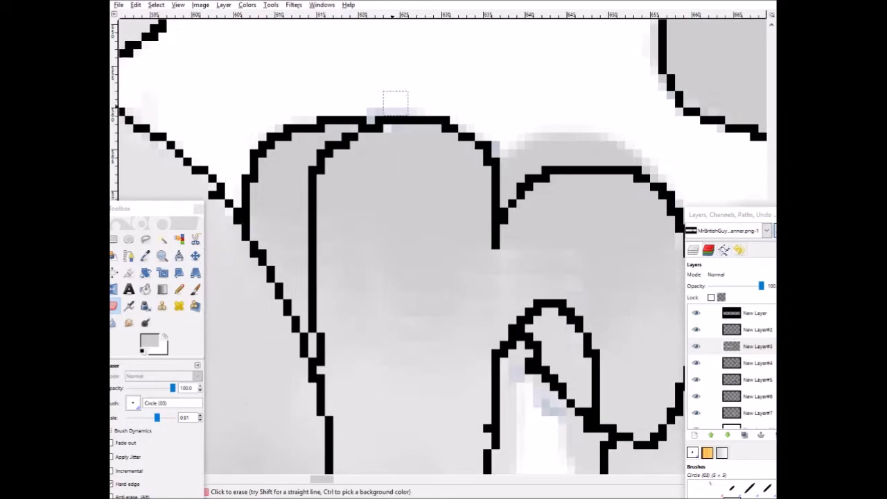
{"action": "key", "text": "bracketleft"}
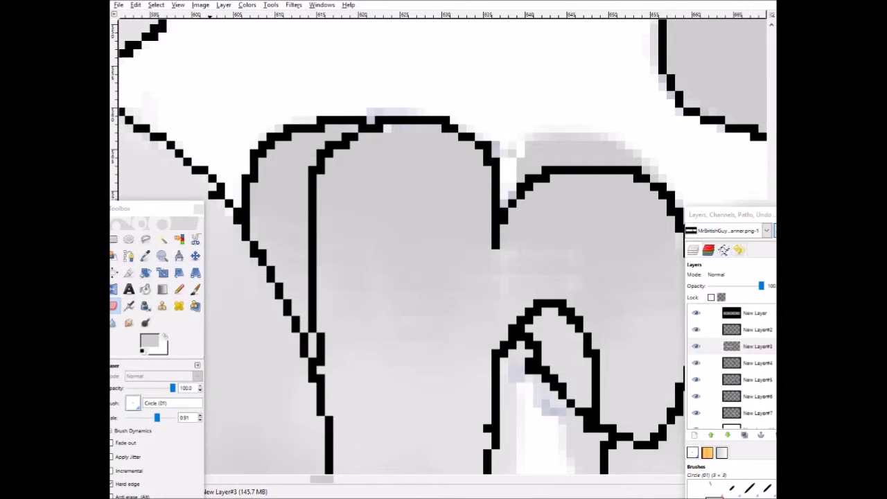
{"action": "key", "text": "bracketright"}
{"action": "scroll", "coordinate": [563, 152], "scroll_direction": "down", "scroll_amount": 3}
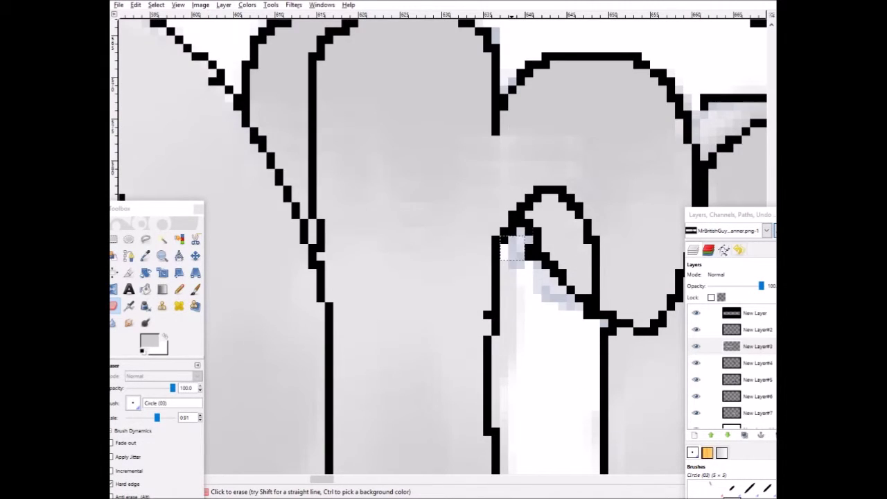
Erase the grey overspill around the first i and its dot.
{"action": "scroll", "coordinate": [511, 246], "scroll_direction": "down", "scroll_amount": 10}
{"action": "scroll", "coordinate": [596, 139], "scroll_direction": "down", "scroll_amount": 10}
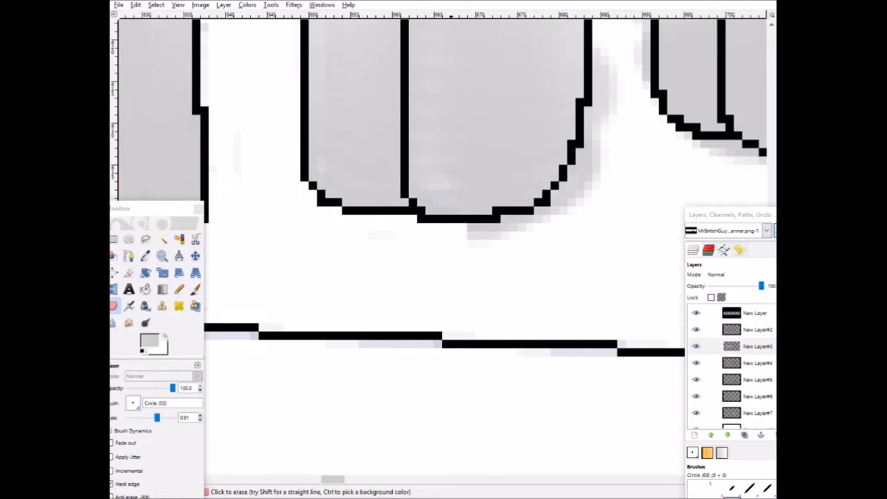
{"action": "scroll", "coordinate": [529, 97], "scroll_direction": "up", "scroll_amount": 6}
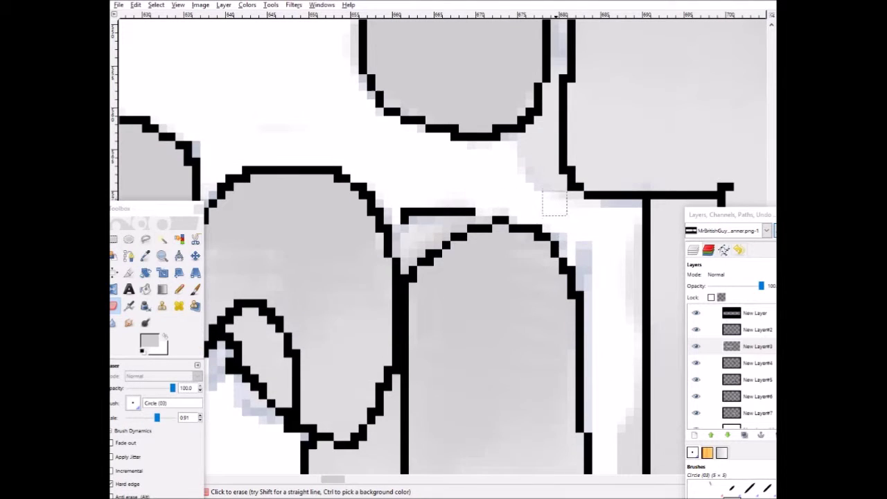
Erase the grey overspill around the t, including its crossbar, stem and rounded base.
{"action": "scroll", "coordinate": [612, 66], "scroll_direction": "right", "scroll_amount": 5}
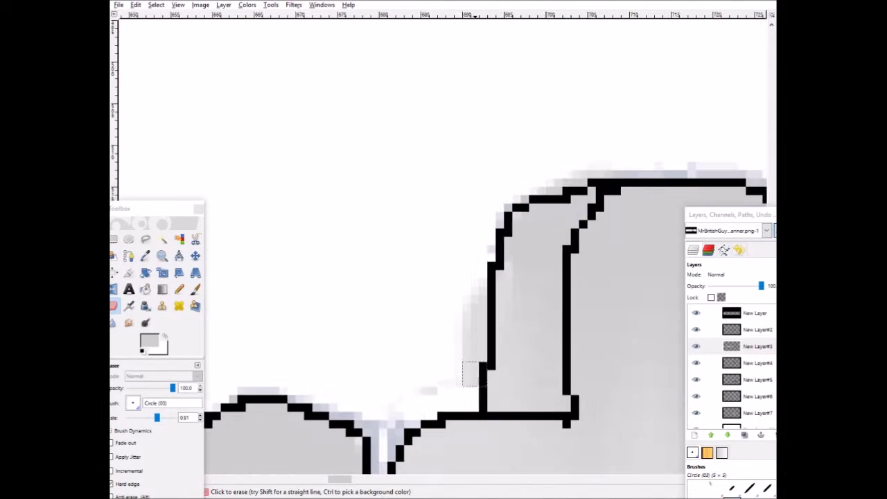
{"action": "scroll", "coordinate": [574, 173], "scroll_direction": "right", "scroll_amount": 10}
{"action": "scroll", "coordinate": [572, 139], "scroll_direction": "down", "scroll_amount": 5}
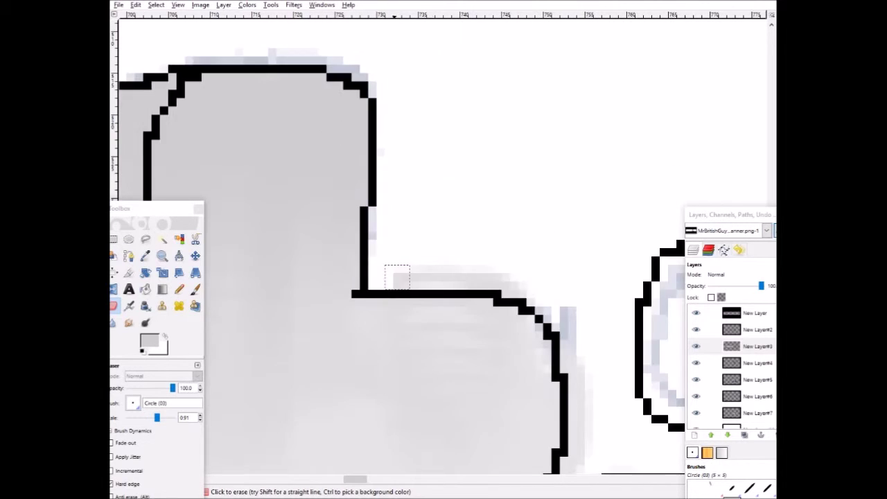
{"action": "scroll", "coordinate": [497, 293], "scroll_direction": "down", "scroll_amount": 6}
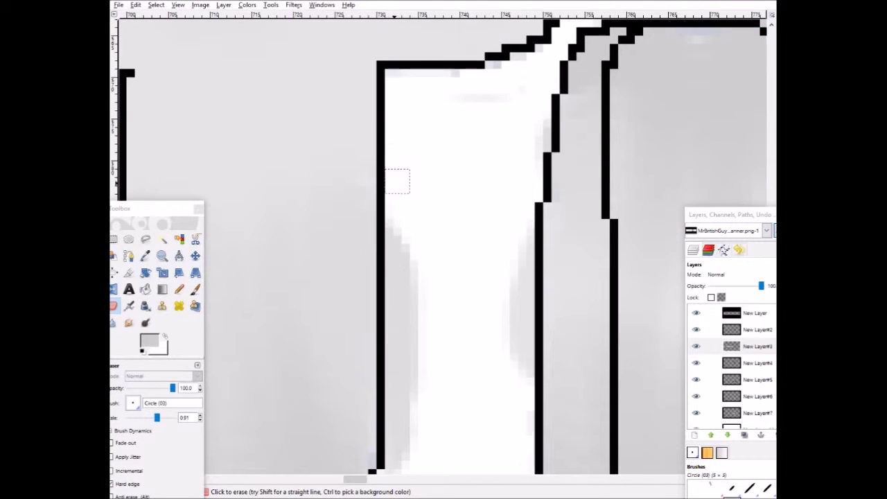
{"action": "scroll", "coordinate": [396, 311], "scroll_direction": "down", "scroll_amount": 2}
{"action": "scroll", "coordinate": [415, 194], "scroll_direction": "down", "scroll_amount": 5}
{"action": "scroll", "coordinate": [307, 291], "scroll_direction": "left", "scroll_amount": 5}
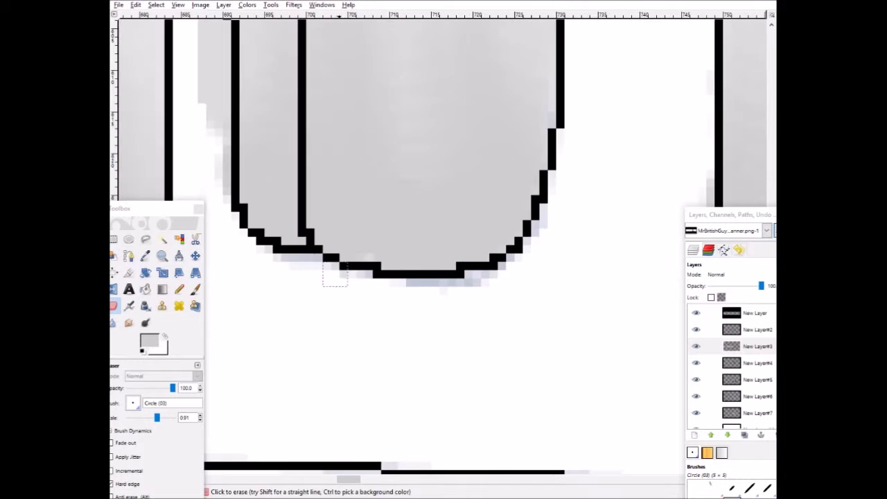
Erase the grey overspill along the left side and top of the second i.
{"action": "scroll", "coordinate": [448, 293], "scroll_direction": "up", "scroll_amount": 4}
{"action": "scroll", "coordinate": [408, 233], "scroll_direction": "down", "scroll_amount": 3}
{"action": "scroll", "coordinate": [407, 232], "scroll_direction": "up", "scroll_amount": 5}
{"action": "scroll", "coordinate": [425, 243], "scroll_direction": "up", "scroll_amount": 2}
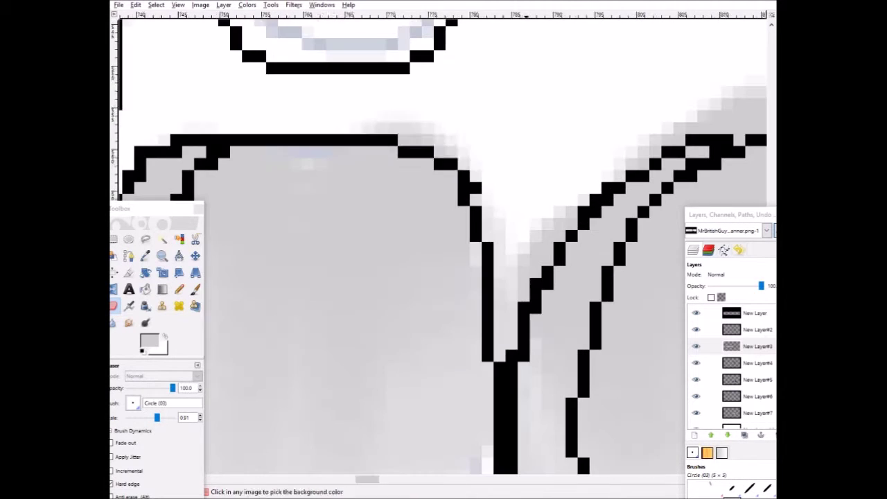
Erase the grey overspill along the top of the s and around the upper left corner of the h.
{"action": "scroll", "coordinate": [559, 122], "scroll_direction": "right", "scroll_amount": 3}
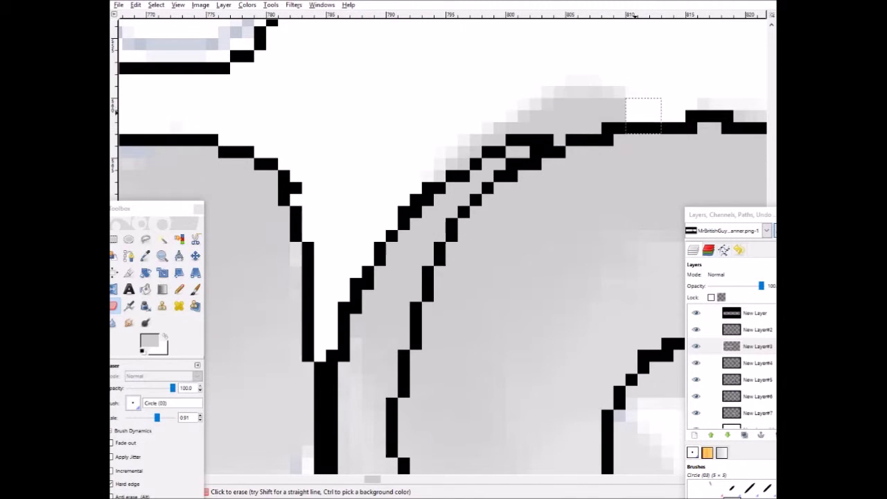
{"action": "scroll", "coordinate": [463, 127], "scroll_direction": "right", "scroll_amount": 5}
{"action": "scroll", "coordinate": [463, 128], "scroll_direction": "up", "scroll_amount": 3}
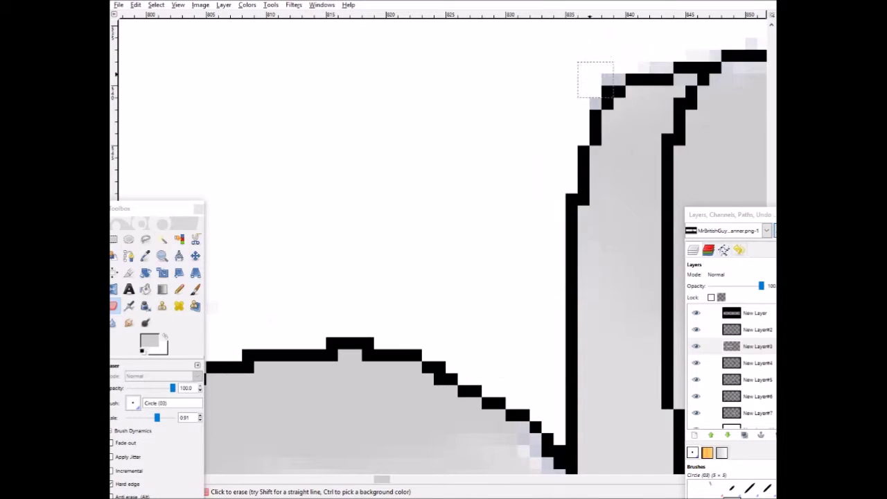
{"action": "scroll", "coordinate": [284, 289], "scroll_direction": "down", "scroll_amount": 5}
{"action": "scroll", "coordinate": [271, 325], "scroll_direction": "down", "scroll_amount": 1}
Erase the grey overspill along the undersides of the s and the second i.
{"action": "scroll", "coordinate": [406, 192], "scroll_direction": "down", "scroll_amount": 5}
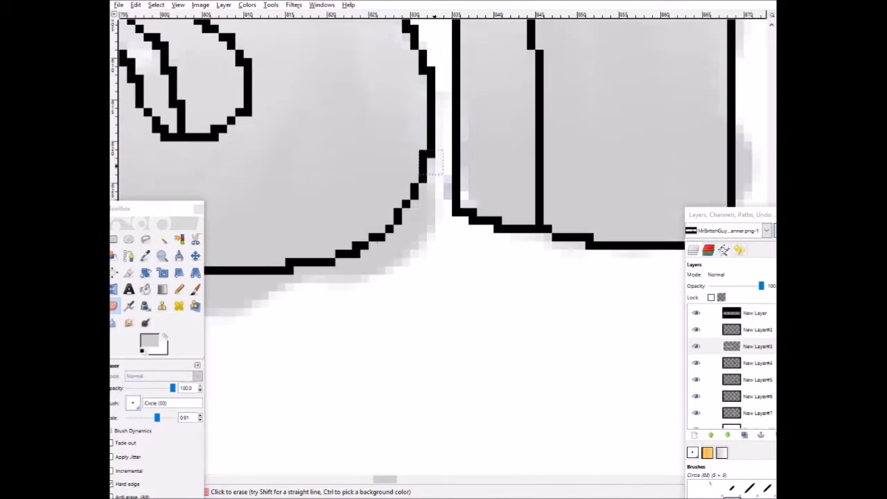
{"action": "left_click_drag", "start_coordinate": [430, 162], "coordinate": [298, 277]}
{"action": "scroll", "coordinate": [298, 277], "scroll_direction": "left", "scroll_amount": 5}
{"action": "mouse_move", "coordinate": [527, 287]}
{"action": "left_mouse_down"}
{"action": "mouse_move", "coordinate": [415, 305]}
{"action": "mouse_move", "coordinate": [239, 222]}
{"action": "left_mouse_up"}
{"action": "scroll", "coordinate": [221, 233], "scroll_direction": "left", "scroll_amount": 5}
{"action": "scroll", "coordinate": [443, 159], "scroll_direction": "left", "scroll_amount": 3}
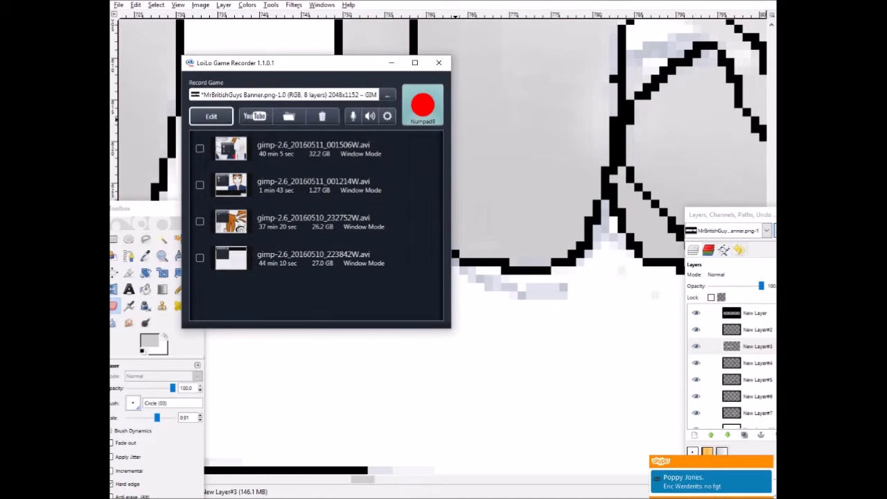
Erase the grey overspill around the stem of the h and along the underside of the G.
{"action": "scroll", "coordinate": [362, 252], "scroll_direction": "right", "scroll_amount": 5}
{"action": "scroll", "coordinate": [686, 139], "scroll_direction": "up", "scroll_amount": 5}
{"action": "left_click_drag", "start_coordinate": [686, 139], "coordinate": [728, 139]}
{"action": "scroll", "coordinate": [481, 131], "scroll_direction": "right", "scroll_amount": 5}
{"action": "scroll", "coordinate": [414, 393], "scroll_direction": "down", "scroll_amount": 3}
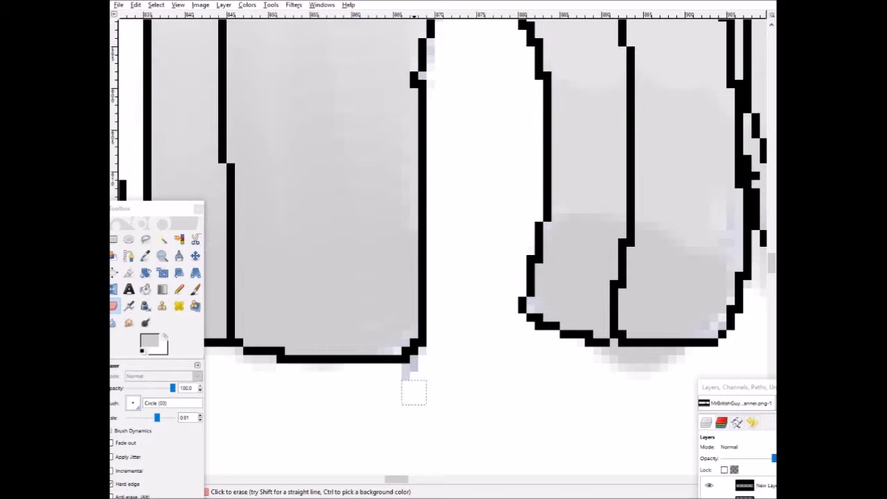
{"action": "scroll", "coordinate": [443, 278], "scroll_direction": "right", "scroll_amount": 10}
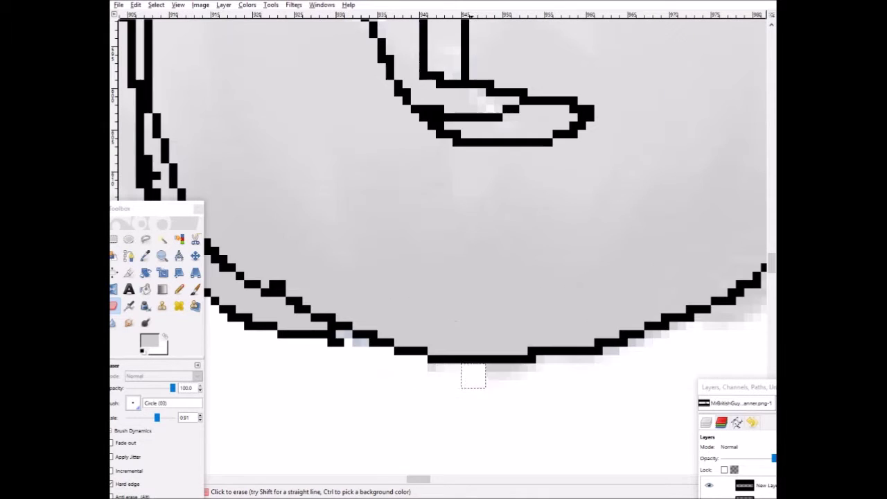
{"action": "mouse_move", "coordinate": [513, 312]}
{"action": "left_mouse_down"}
{"action": "mouse_move", "coordinate": [574, 301]}
{"action": "mouse_move", "coordinate": [651, 353]}
{"action": "left_mouse_up"}
Erase the grey overspill beneath the u and along its outer right edge.
{"action": "scroll", "coordinate": [652, 353], "scroll_direction": "right", "scroll_amount": 4}
{"action": "mouse_move", "coordinate": [347, 381]}
{"action": "left_mouse_down"}
{"action": "mouse_move", "coordinate": [485, 395]}
{"action": "mouse_move", "coordinate": [683, 371]}
{"action": "left_mouse_up"}
{"action": "mouse_move", "coordinate": [684, 434]}
{"action": "left_mouse_down"}
{"action": "mouse_move", "coordinate": [429, 405]}
{"action": "mouse_move", "coordinate": [551, 422]}
{"action": "left_mouse_up"}
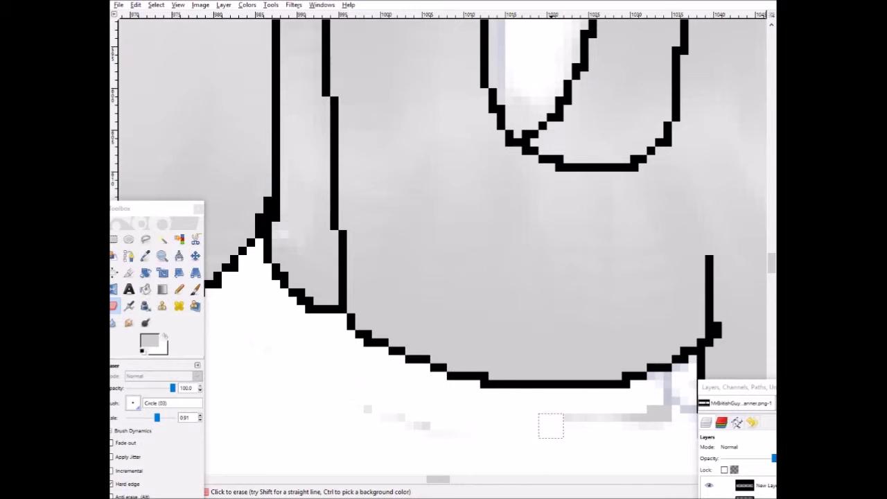
{"action": "scroll", "coordinate": [551, 421], "scroll_direction": "down", "scroll_amount": 3}
{"action": "scroll", "coordinate": [629, 278], "scroll_direction": "right", "scroll_amount": 6}
{"action": "scroll", "coordinate": [629, 278], "scroll_direction": "down", "scroll_amount": 5}
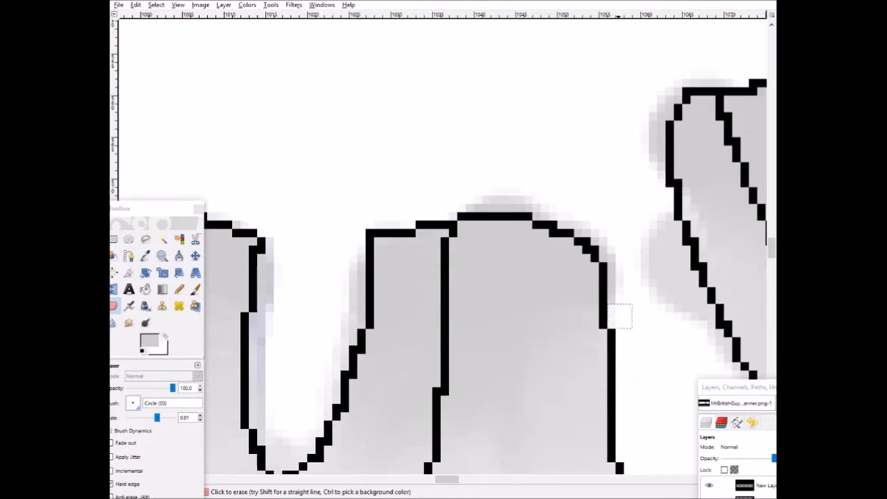
Erase the grey overspill along the outer left edge of the y and the start of its foot.
{"action": "scroll", "coordinate": [253, 236], "scroll_direction": "down", "scroll_amount": 3}
{"action": "left_click_drag", "start_coordinate": [665, 118], "coordinate": [685, 218]}
{"action": "scroll", "coordinate": [684, 218], "scroll_direction": "right", "scroll_amount": 5}
{"action": "left_click_drag", "start_coordinate": [513, 139], "coordinate": [526, 305]}
{"action": "scroll", "coordinate": [499, 293], "scroll_direction": "down", "scroll_amount": 5}
{"action": "left_click_drag", "start_coordinate": [478, 284], "coordinate": [513, 354]}
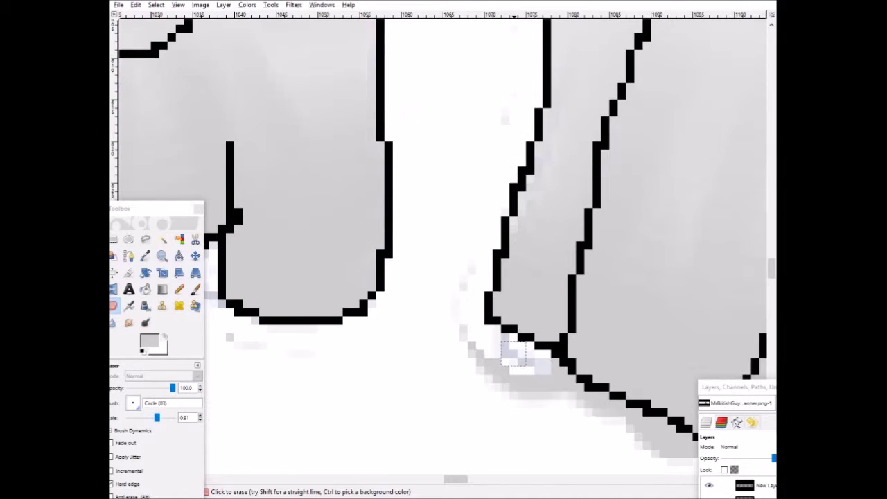
Erase the grey overspill beneath the foot of the y, along its right edge and around its upper right end.
{"action": "scroll", "coordinate": [513, 353], "scroll_direction": "down", "scroll_amount": 3}
{"action": "scroll", "coordinate": [513, 354], "scroll_direction": "right", "scroll_amount": 6}
{"action": "scroll", "coordinate": [513, 354], "scroll_direction": "up", "scroll_amount": 3}
{"action": "scroll", "coordinate": [512, 353], "scroll_direction": "right", "scroll_amount": 3}
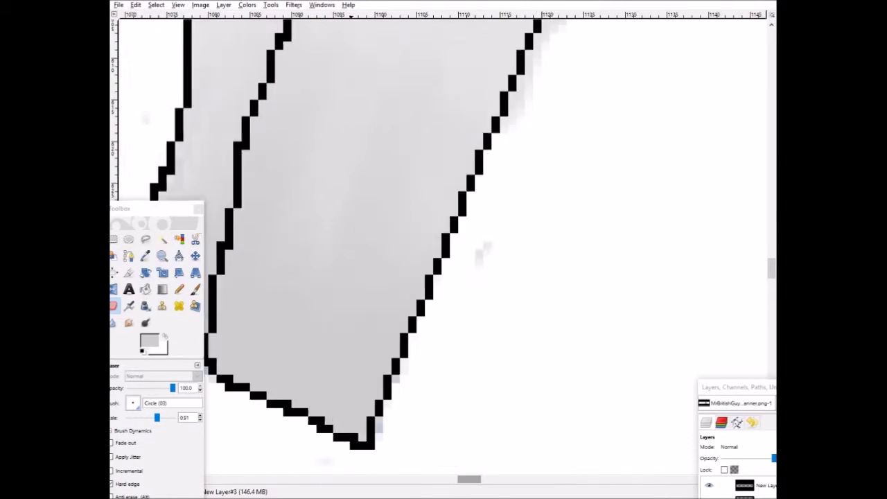
{"action": "scroll", "coordinate": [443, 249], "scroll_direction": "up", "scroll_amount": 3}
{"action": "left_click_drag", "start_coordinate": [603, 194], "coordinate": [493, 383]}
{"action": "scroll", "coordinate": [494, 383], "scroll_direction": "up", "scroll_amount": 3}
{"action": "scroll", "coordinate": [596, 269], "scroll_direction": "up", "scroll_amount": 3}
{"action": "scroll", "coordinate": [596, 270], "scroll_direction": "right", "scroll_amount": 3}
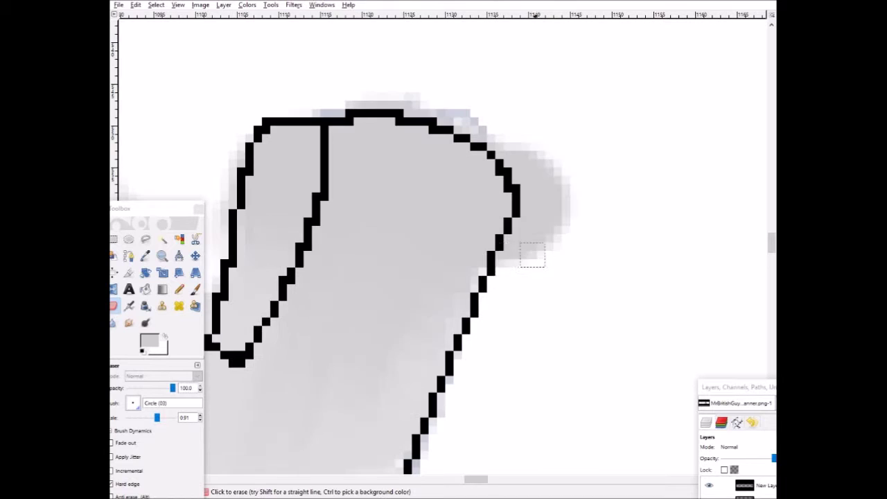
{"action": "left_click_drag", "start_coordinate": [527, 263], "coordinate": [547, 146]}
Erase the grey overspill inside the upper notch of the y and along its upper left arm.
{"action": "scroll", "coordinate": [407, 95], "scroll_direction": "left", "scroll_amount": 3}
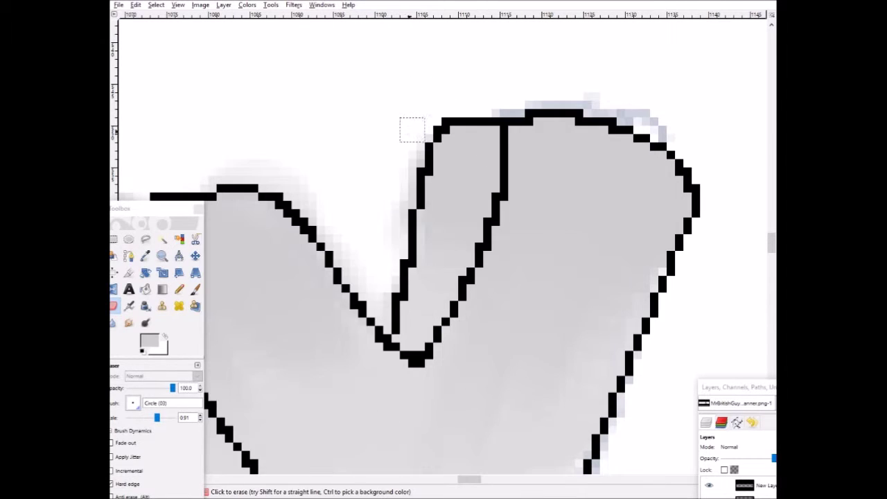
{"action": "scroll", "coordinate": [367, 178], "scroll_direction": "left", "scroll_amount": 3}
{"action": "scroll", "coordinate": [366, 178], "scroll_direction": "down", "scroll_amount": 3}
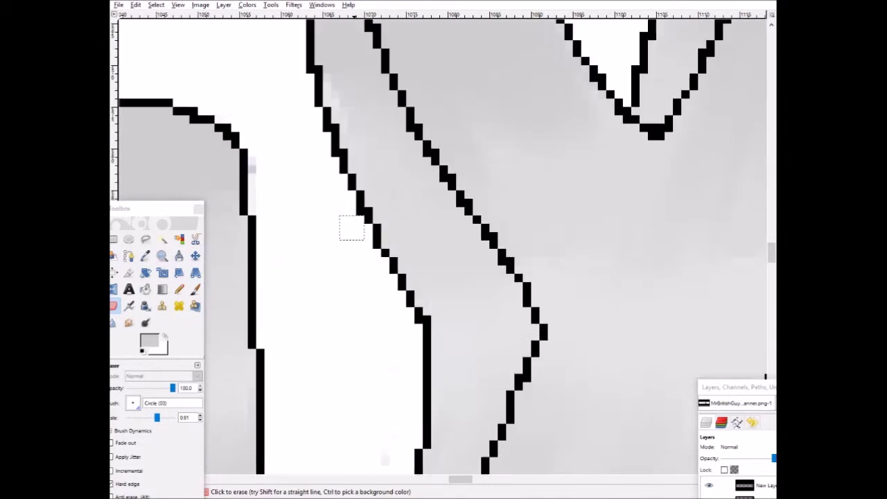
{"action": "scroll", "coordinate": [444, 278], "scroll_direction": "down", "scroll_amount": 3}
{"action": "scroll", "coordinate": [497, 435], "scroll_direction": "up", "scroll_amount": 3}
Erase the grey overspill along the top and outer left curve of the G and over the arch of the h.
{"action": "scroll", "coordinate": [497, 436], "scroll_direction": "up", "scroll_amount": 5}
{"action": "scroll", "coordinate": [498, 435], "scroll_direction": "left", "scroll_amount": 3}
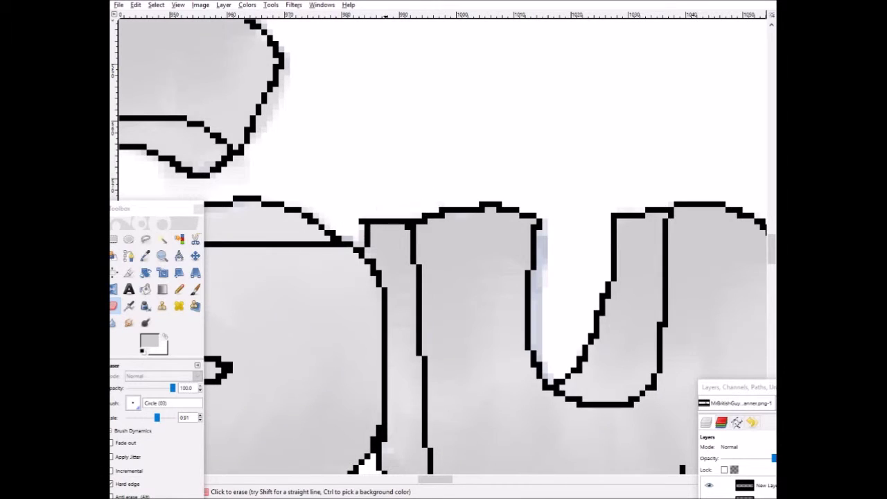
{"action": "scroll", "coordinate": [422, 460], "scroll_direction": "left", "scroll_amount": 3}
{"action": "scroll", "coordinate": [306, 70], "scroll_direction": "up", "scroll_amount": 2}
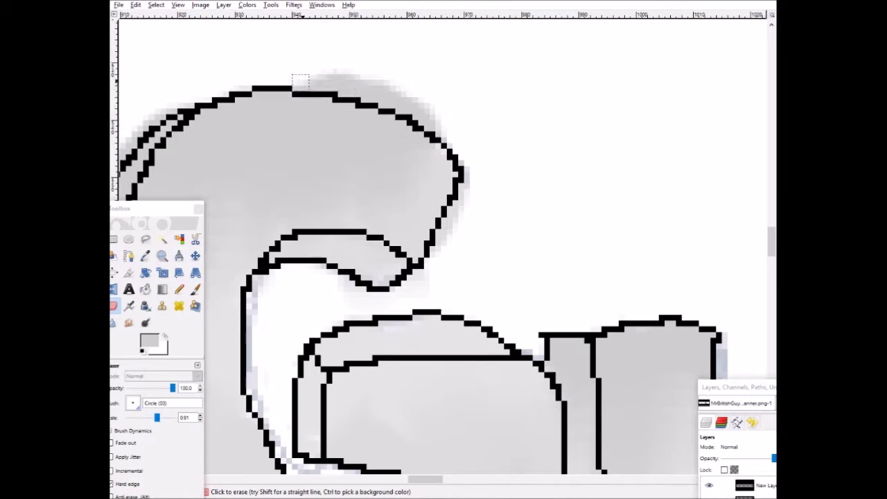
{"action": "scroll", "coordinate": [431, 105], "scroll_direction": "left", "scroll_amount": 3}
{"action": "scroll", "coordinate": [430, 125], "scroll_direction": "down", "scroll_amount": 4}
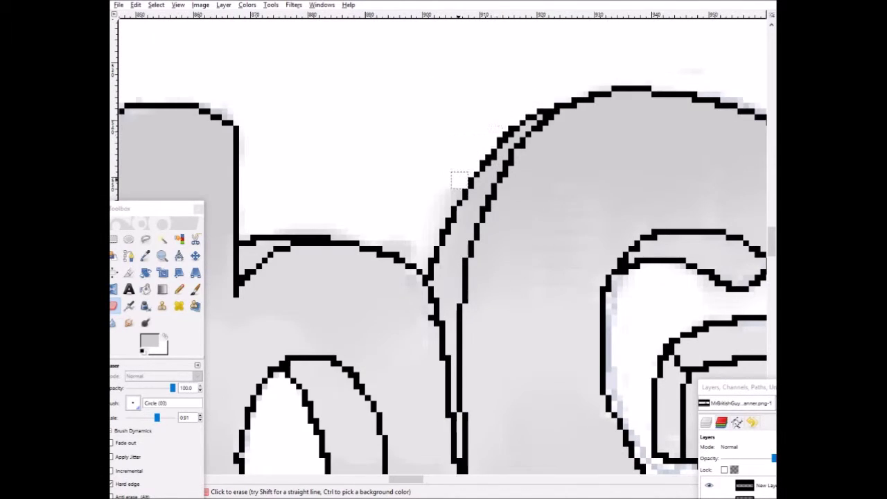
{"action": "scroll", "coordinate": [424, 147], "scroll_direction": "left", "scroll_amount": 2}
{"action": "scroll", "coordinate": [443, 249], "scroll_direction": "left", "scroll_amount": 5}
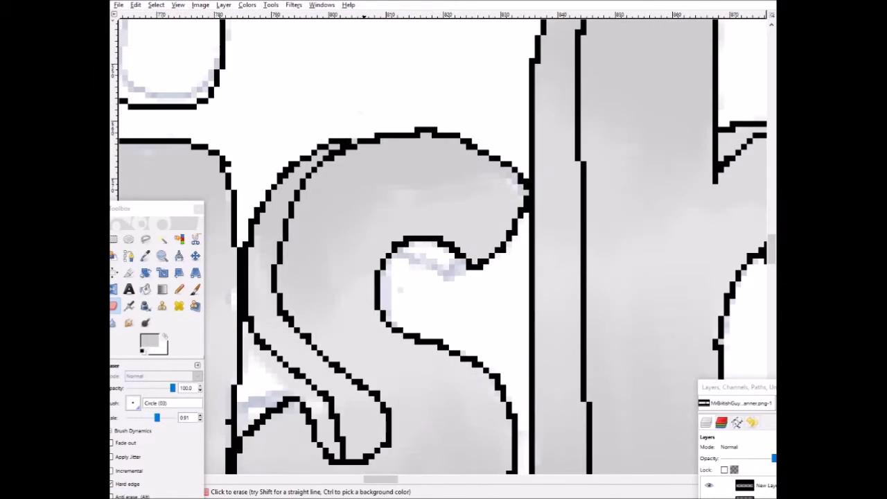
Paint the dot of the second i grey and erase the overspill around its outline.
{"action": "scroll", "coordinate": [443, 249], "scroll_direction": "up", "scroll_amount": 3}
{"action": "key", "text": "p"}
{"action": "mouse_move", "coordinate": [517, 262]}
{"action": "left_mouse_down"}
{"action": "mouse_move", "coordinate": [478, 277]}
{"action": "mouse_move", "coordinate": [586, 305]}
{"action": "left_mouse_up"}
{"action": "key", "text": "shift+e"}
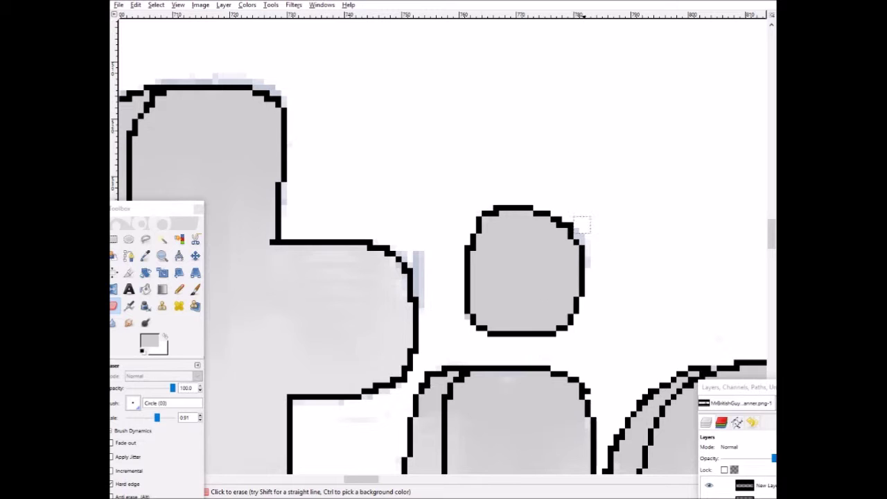
{"action": "scroll", "coordinate": [472, 368], "scroll_direction": "left", "scroll_amount": 5}
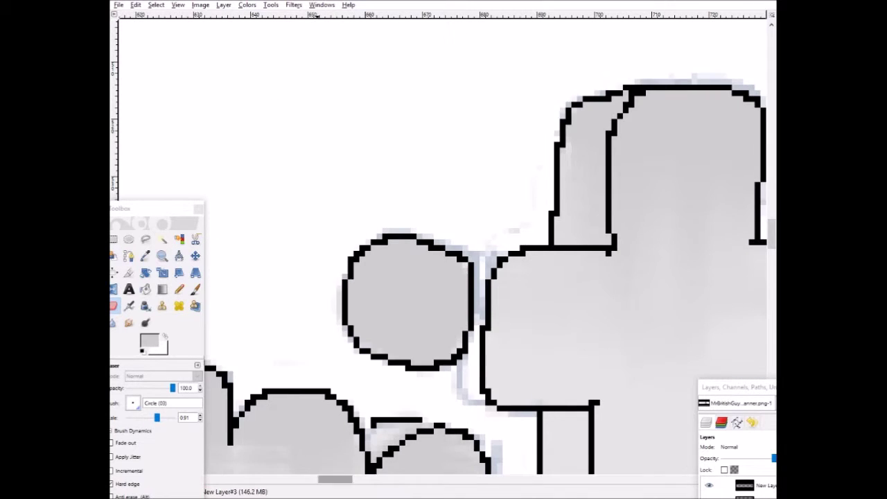
Paint the triangle beneath Mr with dark, medium and light green bands, from its wide end to its tip.
{"action": "scroll", "coordinate": [443, 249], "scroll_direction": "down", "scroll_amount": 5}
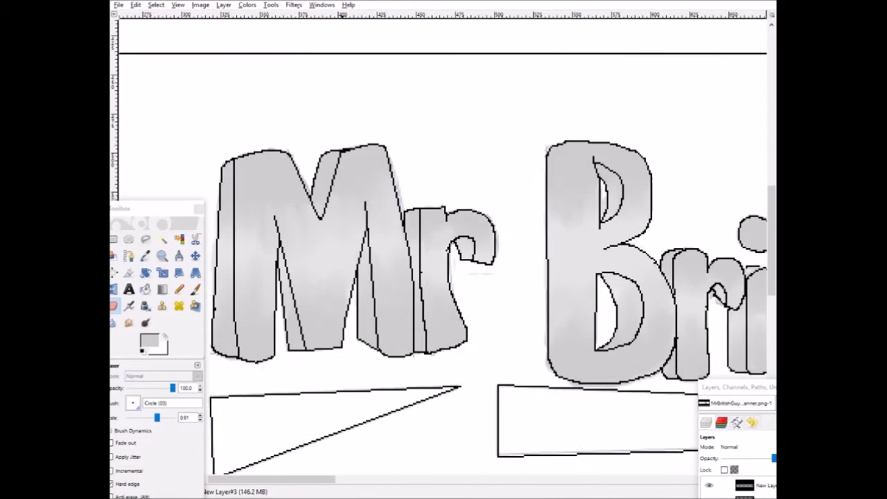
{"action": "scroll", "coordinate": [444, 250], "scroll_direction": "down", "scroll_amount": 3}
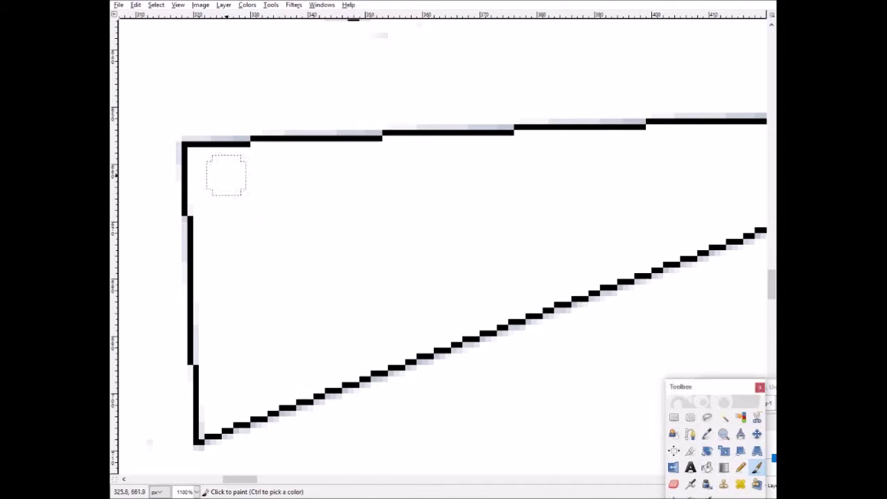
{"action": "mouse_move", "coordinate": [224, 174]}
{"action": "left_mouse_down"}
{"action": "mouse_move", "coordinate": [198, 277]}
{"action": "mouse_move", "coordinate": [388, 347]}
{"action": "mouse_move", "coordinate": [292, 291]}
{"action": "left_mouse_up"}
{"action": "mouse_move", "coordinate": [378, 149]}
{"action": "left_mouse_down"}
{"action": "mouse_move", "coordinate": [430, 152]}
{"action": "mouse_move", "coordinate": [585, 274]}
{"action": "mouse_move", "coordinate": [561, 244]}
{"action": "mouse_move", "coordinate": [443, 291]}
{"action": "mouse_move", "coordinate": [429, 204]}
{"action": "mouse_move", "coordinate": [451, 257]}
{"action": "left_mouse_up"}
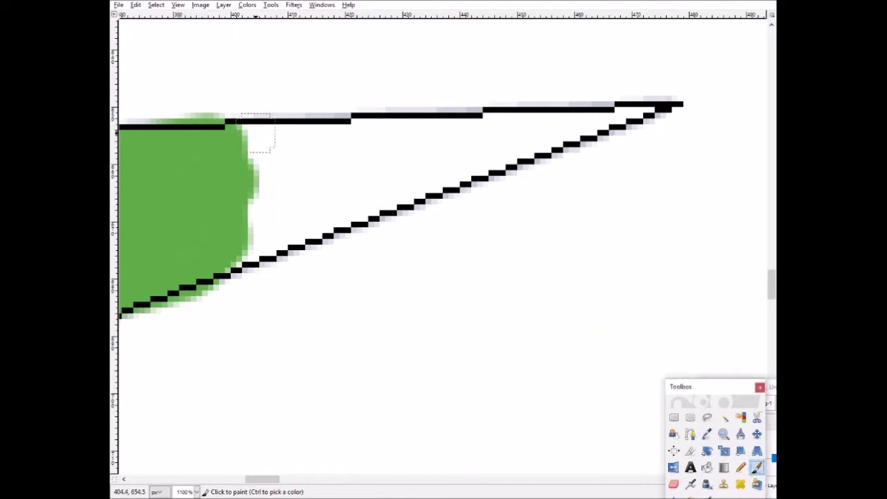
{"action": "mouse_move", "coordinate": [257, 139]}
{"action": "left_mouse_down"}
{"action": "mouse_move", "coordinate": [404, 141]}
{"action": "mouse_move", "coordinate": [590, 113]}
{"action": "mouse_move", "coordinate": [284, 229]}
{"action": "mouse_move", "coordinate": [298, 181]}
{"action": "left_mouse_up"}
Smudge the three green bands of the triangle into a smooth gradient.
{"action": "scroll", "coordinate": [298, 180], "scroll_direction": "down", "scroll_amount": 2, "text": "ctrl"}
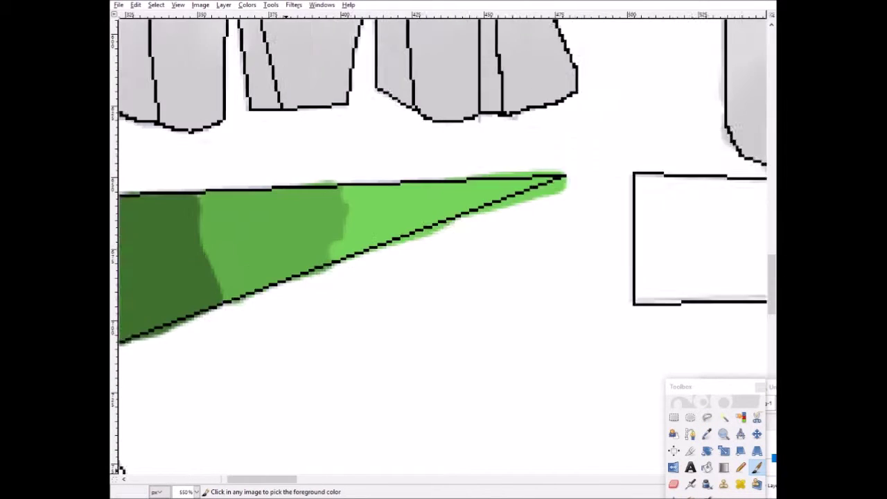
{"action": "scroll", "coordinate": [298, 180], "scroll_direction": "left", "scroll_amount": 3}
{"action": "left_click_drag", "start_coordinate": [355, 242], "coordinate": [547, 235]}
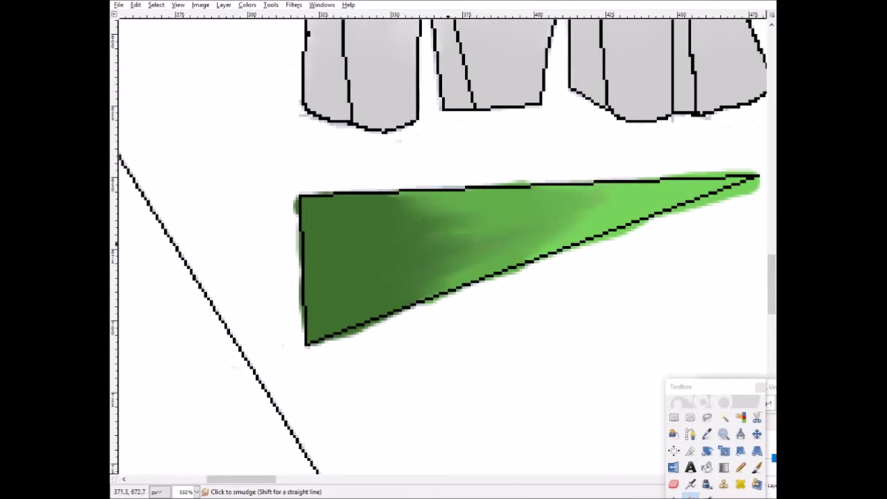
Erase the green overspill along the sloping lower edge of the triangle and around its pointed tip.
{"action": "scroll", "coordinate": [311, 341], "scroll_direction": "up", "scroll_amount": 2}
{"action": "scroll", "coordinate": [208, 354], "scroll_direction": "down", "scroll_amount": 2}
{"action": "scroll", "coordinate": [208, 351], "scroll_direction": "up", "scroll_amount": 2}
{"action": "key", "text": "shift+e"}
{"action": "left_click_drag", "start_coordinate": [357, 355], "coordinate": [545, 280]}
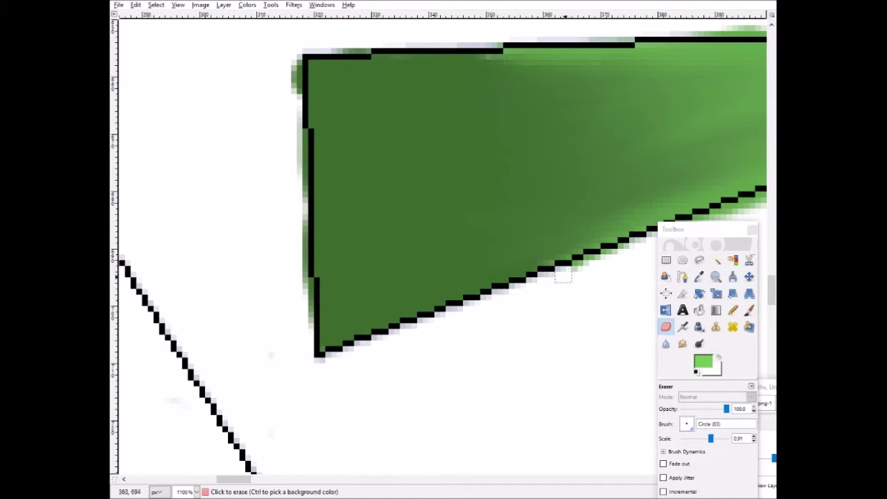
{"action": "scroll", "coordinate": [301, 214], "scroll_direction": "up", "scroll_amount": 2}
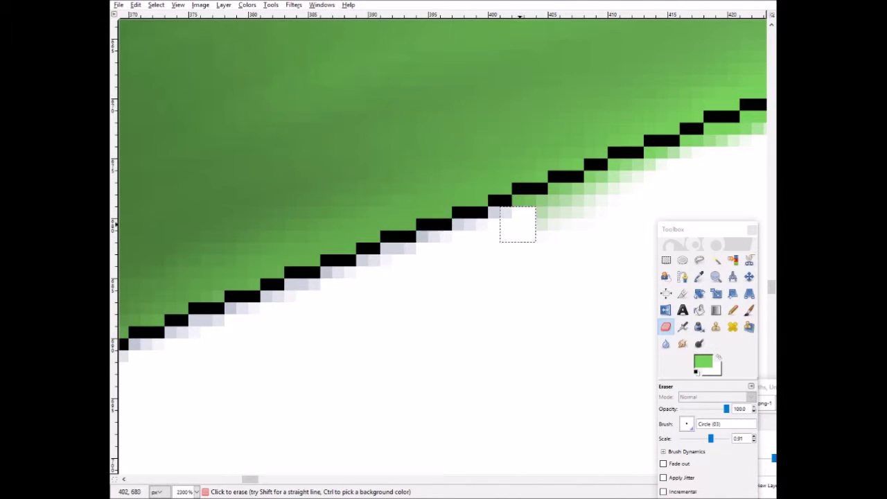
{"action": "scroll", "coordinate": [446, 228], "scroll_direction": "down", "scroll_amount": 1}
{"action": "mouse_move", "coordinate": [445, 228]}
{"action": "left_mouse_down"}
{"action": "mouse_move", "coordinate": [482, 230]}
{"action": "mouse_move", "coordinate": [645, 148]}
{"action": "left_mouse_up"}
{"action": "scroll", "coordinate": [645, 148], "scroll_direction": "down", "scroll_amount": 1}
{"action": "scroll", "coordinate": [542, 270], "scroll_direction": "right", "scroll_amount": 5}
{"action": "mouse_move", "coordinate": [537, 241]}
{"action": "left_mouse_down"}
{"action": "mouse_move", "coordinate": [398, 312]}
{"action": "mouse_move", "coordinate": [249, 368]}
{"action": "left_mouse_up"}
Erase the green overspill along the upper and left edges of the triangle.
{"action": "scroll", "coordinate": [146, 217], "scroll_direction": "left", "scroll_amount": 5}
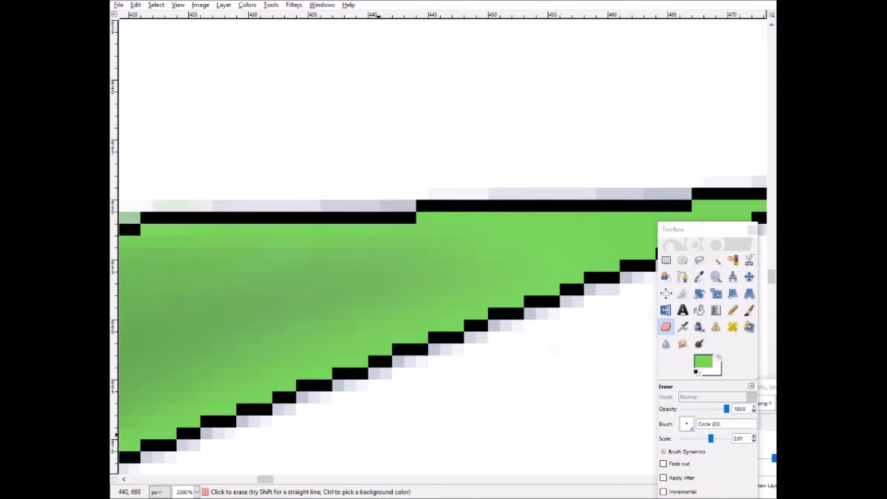
{"action": "scroll", "coordinate": [146, 218], "scroll_direction": "left", "scroll_amount": 10}
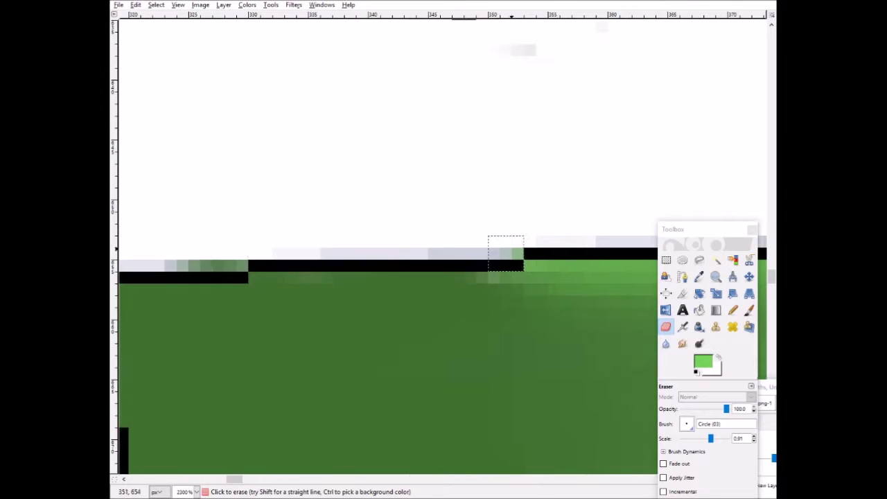
{"action": "scroll", "coordinate": [470, 254], "scroll_direction": "down", "scroll_amount": 3}
{"action": "scroll", "coordinate": [362, 368], "scroll_direction": "down", "scroll_amount": 8}
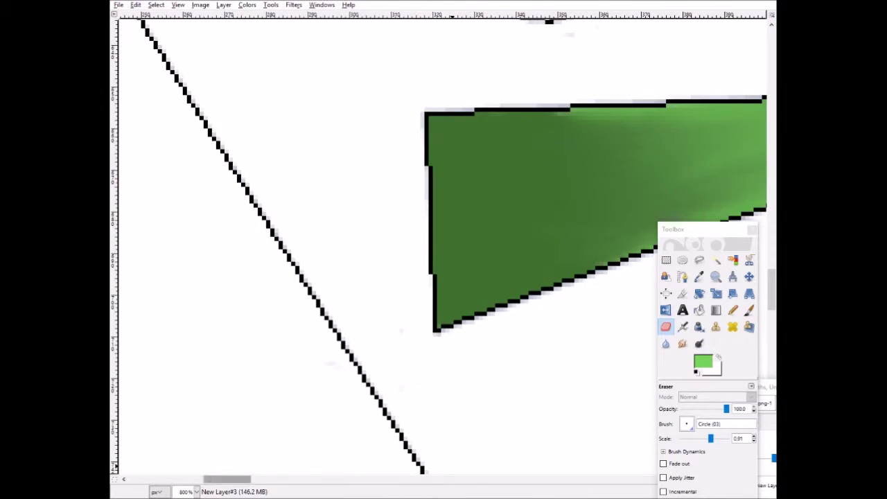
Sample the dark green from the other open window and paint the left section of the long bar beneath British.
{"action": "scroll", "coordinate": [598, 335], "scroll_direction": "up", "scroll_amount": 3}
{"action": "key", "text": "o"}
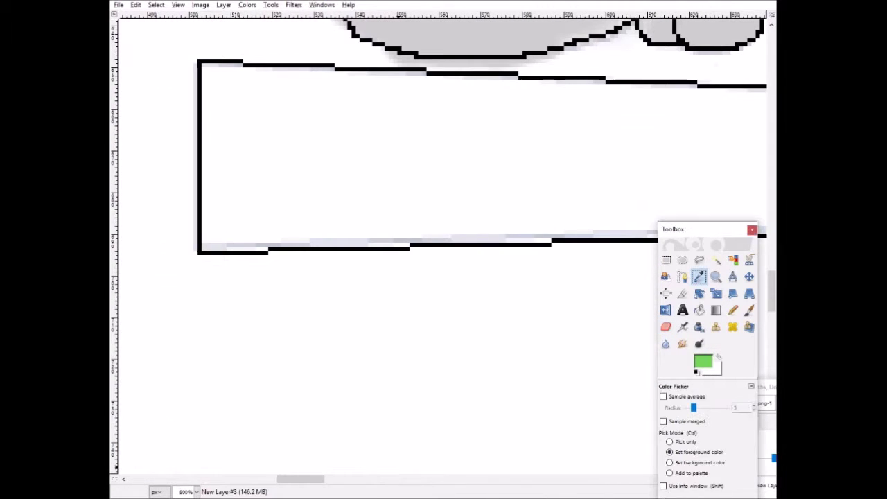
{"action": "key", "text": "alt+Tab"}
{"action": "key", "text": "alt+Tab"}
{"action": "scroll", "coordinate": [480, 194], "scroll_direction": "up", "scroll_amount": 3}
{"action": "key", "text": "p"}
{"action": "mouse_move", "coordinate": [217, 187]}
{"action": "left_mouse_down"}
{"action": "mouse_move", "coordinate": [347, 353]}
{"action": "mouse_move", "coordinate": [267, 307]}
{"action": "mouse_move", "coordinate": [249, 319]}
{"action": "left_mouse_up"}
{"action": "key", "text": "ctrl+z"}
{"action": "scroll", "coordinate": [249, 319], "scroll_direction": "right", "scroll_amount": 5}
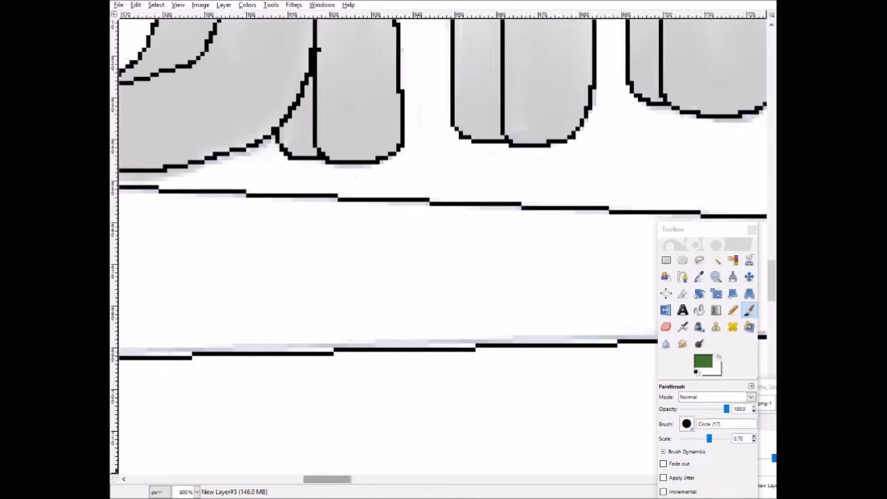
{"action": "scroll", "coordinate": [249, 319], "scroll_direction": "left", "scroll_amount": 4}
{"action": "mouse_move", "coordinate": [187, 179]}
{"action": "left_mouse_down"}
{"action": "mouse_move", "coordinate": [494, 278]}
{"action": "mouse_move", "coordinate": [416, 357]}
{"action": "left_mouse_up"}
{"action": "scroll", "coordinate": [198, 218], "scroll_direction": "right", "scroll_amount": 5}
{"action": "mouse_move", "coordinate": [198, 218]}
{"action": "left_mouse_down"}
{"action": "mouse_move", "coordinate": [242, 301]}
{"action": "mouse_move", "coordinate": [409, 347]}
{"action": "left_mouse_up"}
Sample the medium green from the other window and paint the middle section of the long bar.
{"action": "key", "text": "o"}
{"action": "key", "text": "alt+Tab"}
{"action": "left_click", "coordinate": [488, 220]}
{"action": "key", "text": "alt+Tab"}
{"action": "key", "text": "p"}
{"action": "left_click_drag", "start_coordinate": [346, 228], "coordinate": [603, 257]}
{"action": "key", "text": "minus"}
{"action": "mouse_move", "coordinate": [333, 360]}
{"action": "left_mouse_down"}
{"action": "mouse_move", "coordinate": [518, 324]}
{"action": "mouse_move", "coordinate": [537, 357]}
{"action": "left_mouse_up"}
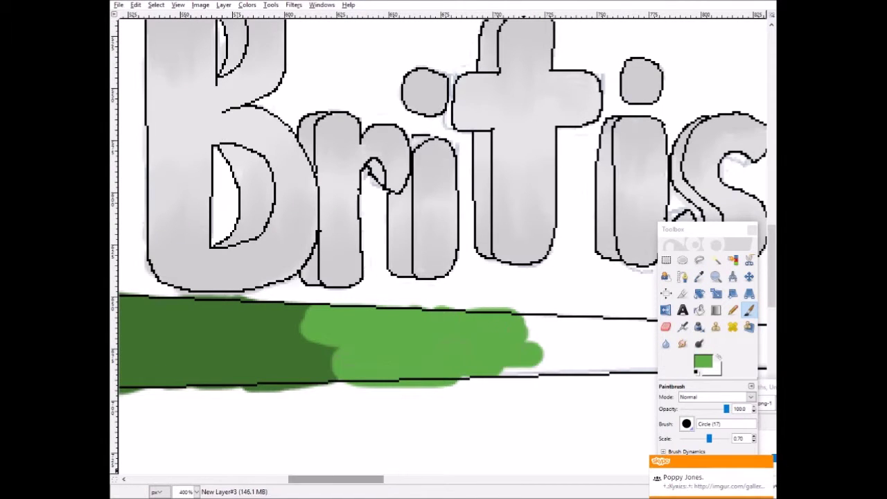
{"action": "scroll", "coordinate": [537, 357], "scroll_direction": "right", "scroll_amount": 5}
{"action": "left_click_drag", "start_coordinate": [228, 364], "coordinate": [398, 363]}
{"action": "left_click_drag", "start_coordinate": [284, 332], "coordinate": [450, 336]}
Sample the light green from the other window and paint the narrowing right section of the long bar.
{"action": "key", "text": "o"}
{"action": "key", "text": "alt+Tab"}
{"action": "left_click", "coordinate": [487, 220]}
{"action": "key", "text": "alt+Tab"}
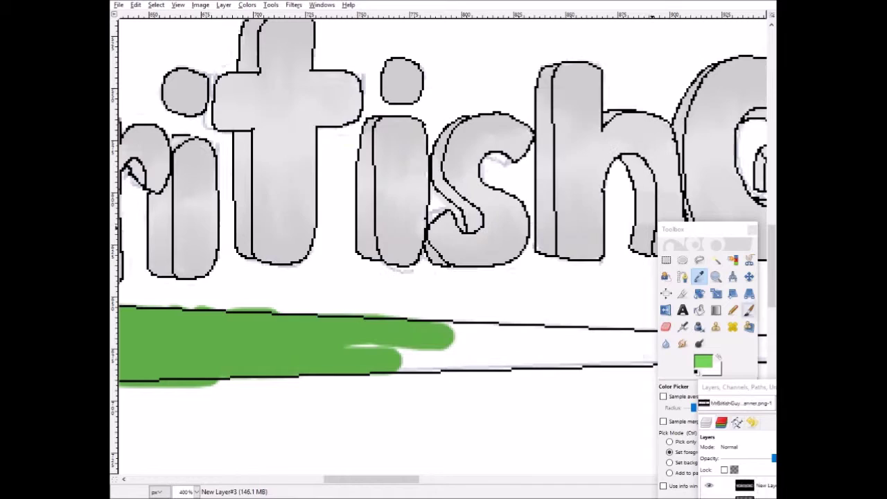
{"action": "key", "text": "p"}
{"action": "left_click_drag", "start_coordinate": [350, 353], "coordinate": [517, 352]}
{"action": "scroll", "coordinate": [517, 352], "scroll_direction": "right", "scroll_amount": 5}
{"action": "left_click_drag", "start_coordinate": [220, 357], "coordinate": [262, 357]}
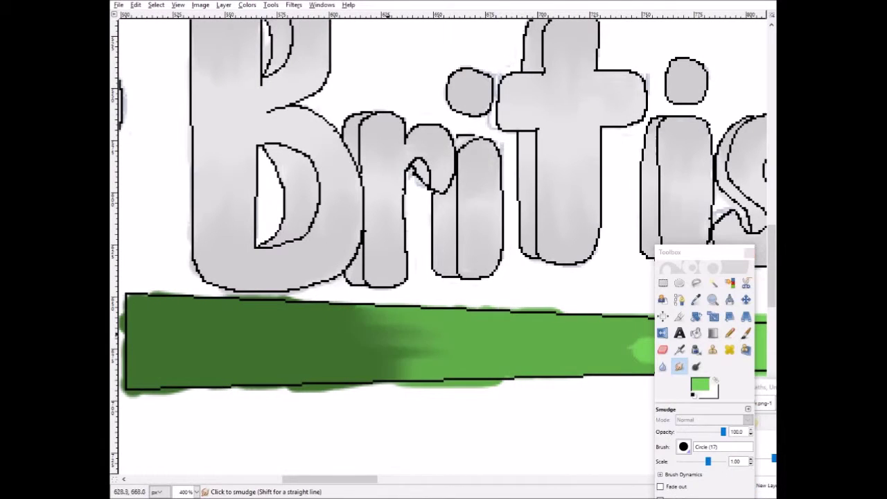
Smudge the dark, medium and light green sections of the long bar into one another.
{"action": "left_click_drag", "start_coordinate": [391, 347], "coordinate": [548, 346]}
{"action": "scroll", "coordinate": [388, 340], "scroll_direction": "right", "scroll_amount": 5}
{"action": "scroll", "coordinate": [388, 278], "scroll_direction": "left", "scroll_amount": 6}
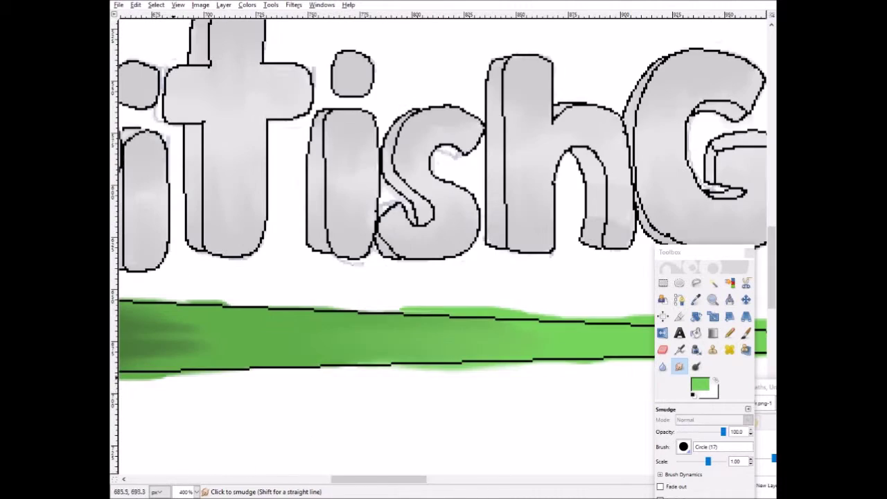
Erase the green overspill along the lower edge of the long bar with the Circle (03) brush.
{"action": "scroll", "coordinate": [317, 420], "scroll_direction": "up", "scroll_amount": 2}
{"action": "left_click", "coordinate": [662, 349]}
{"action": "left_click", "coordinate": [683, 447]}
{"action": "left_click", "coordinate": [697, 306]}
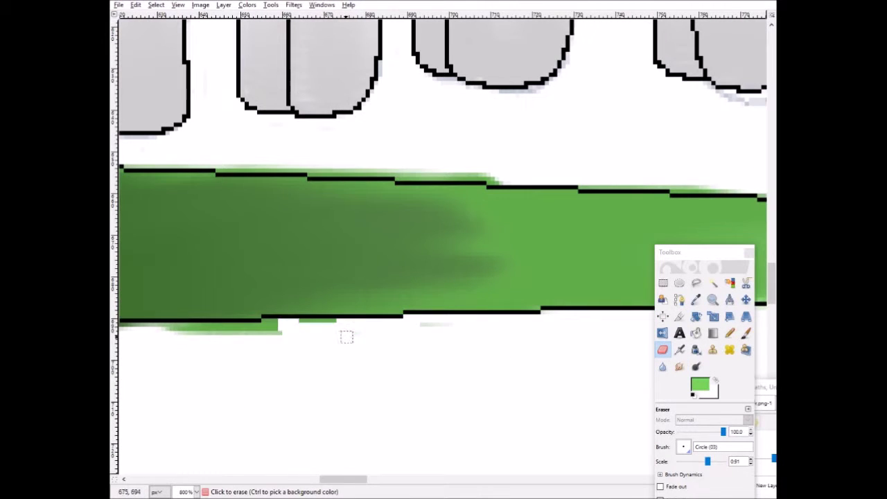
{"action": "left_click", "coordinate": [529, 324], "text": "shift"}
{"action": "scroll", "coordinate": [513, 325], "scroll_direction": "left", "scroll_amount": 4}
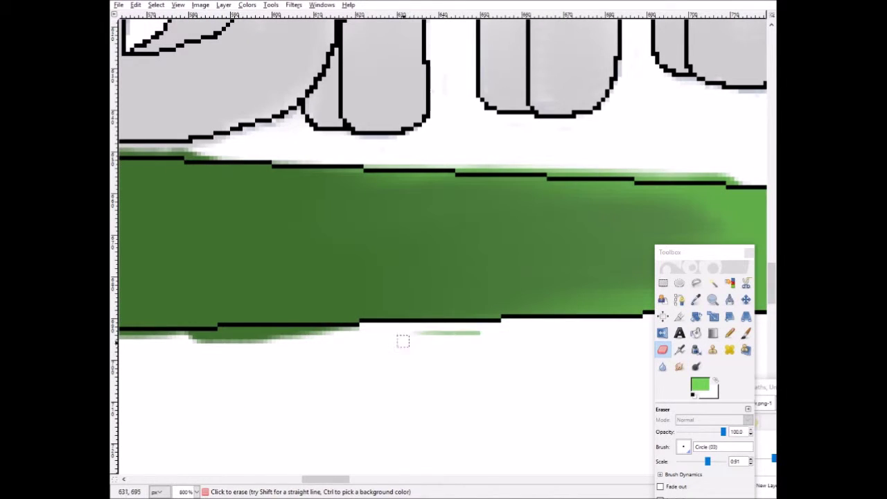
{"action": "scroll", "coordinate": [328, 340], "scroll_direction": "left", "scroll_amount": 4}
{"action": "left_click_drag", "start_coordinate": [269, 343], "coordinate": [328, 339]}
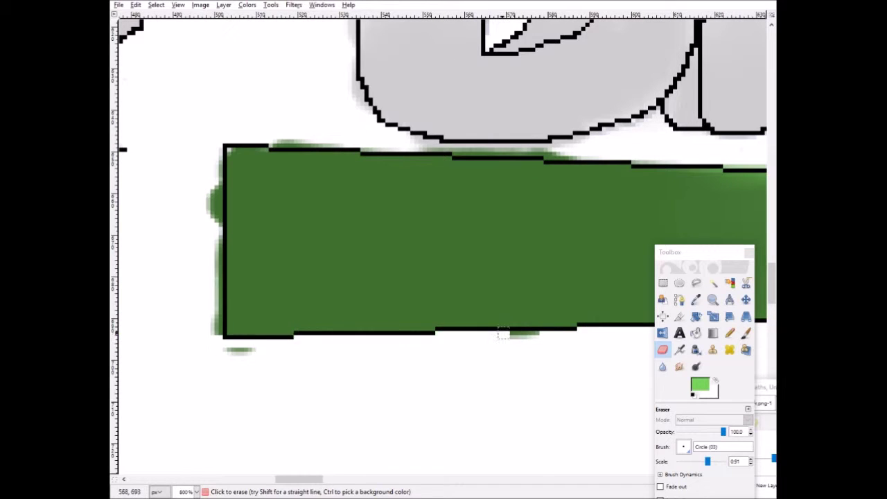
Erase the green overspill around the long bar's upper left corner and along its upper edge beneath the B.
{"action": "left_click", "coordinate": [249, 180], "text": "ctrl"}
{"action": "mouse_move", "coordinate": [216, 201]}
{"action": "left_mouse_down"}
{"action": "mouse_move", "coordinate": [219, 154]}
{"action": "mouse_move", "coordinate": [336, 142]}
{"action": "left_mouse_up"}
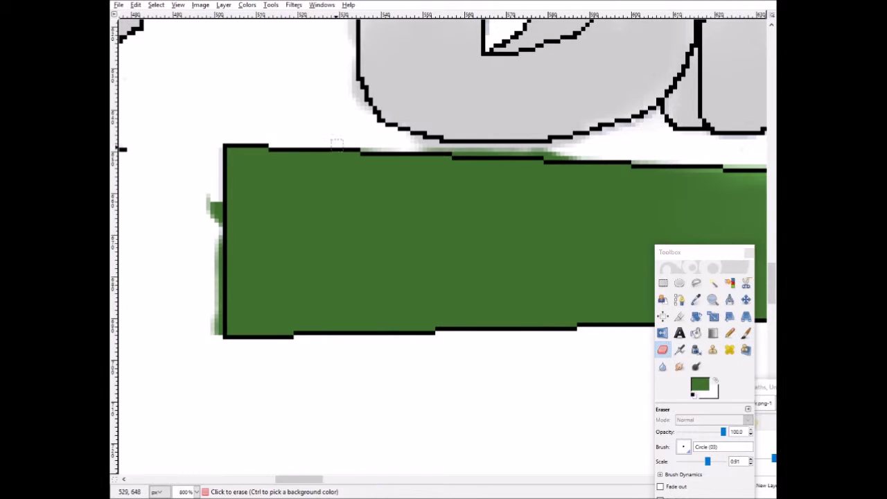
{"action": "scroll", "coordinate": [215, 287], "scroll_direction": "up", "scroll_amount": 3}
{"action": "left_click_drag", "start_coordinate": [285, 129], "coordinate": [624, 135]}
{"action": "scroll", "coordinate": [624, 135], "scroll_direction": "up", "scroll_amount": 2}
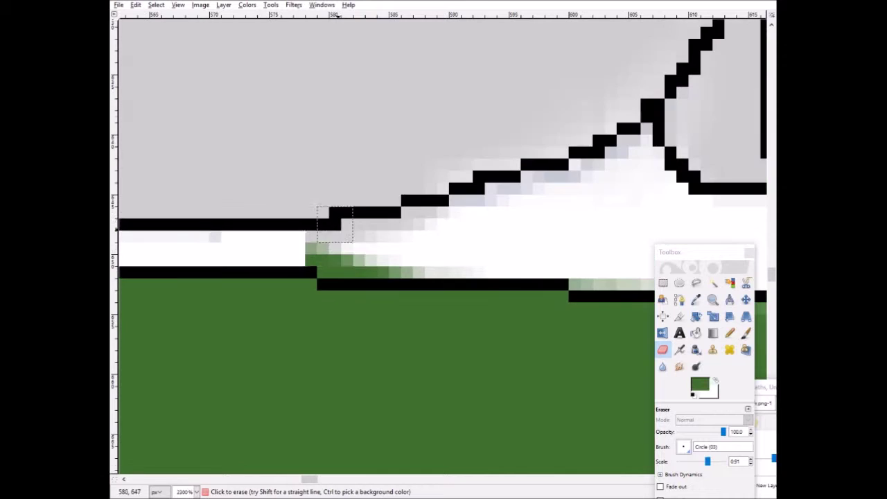
{"action": "left_click_drag", "start_coordinate": [318, 267], "coordinate": [416, 272]}
Erase the green overspill along the rest of the long bar's upper edge, from beneath the B to its narrow right end.
{"action": "scroll", "coordinate": [215, 271], "scroll_direction": "right", "scroll_amount": 5}
{"action": "scroll", "coordinate": [369, 291], "scroll_direction": "right", "scroll_amount": 5}
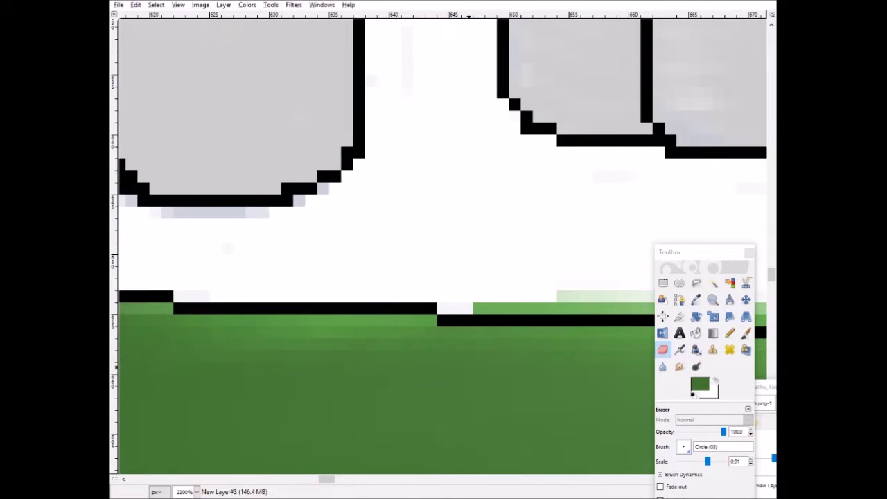
{"action": "scroll", "coordinate": [440, 308], "scroll_direction": "down", "scroll_amount": 3}
{"action": "scroll", "coordinate": [500, 312], "scroll_direction": "down", "scroll_amount": 1}
{"action": "scroll", "coordinate": [446, 263], "scroll_direction": "up", "scroll_amount": 2}
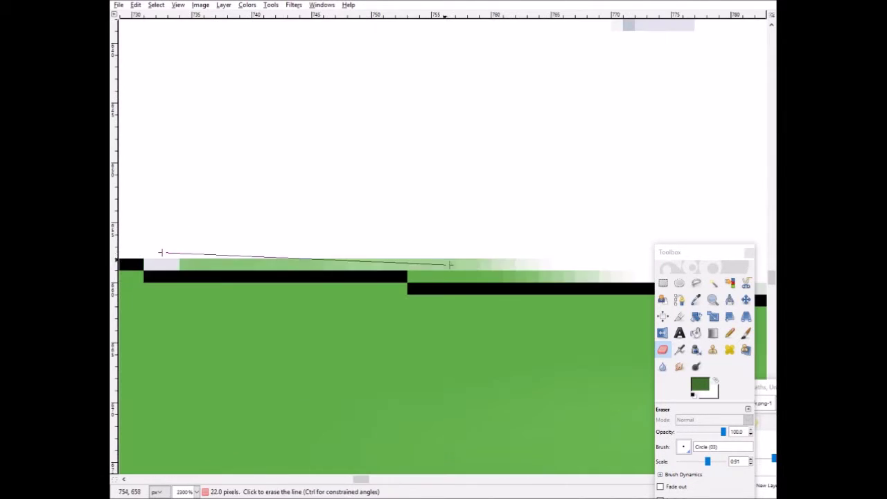
{"action": "scroll", "coordinate": [415, 291], "scroll_direction": "right", "scroll_amount": 6}
{"action": "scroll", "coordinate": [388, 312], "scroll_direction": "right", "scroll_amount": 10}
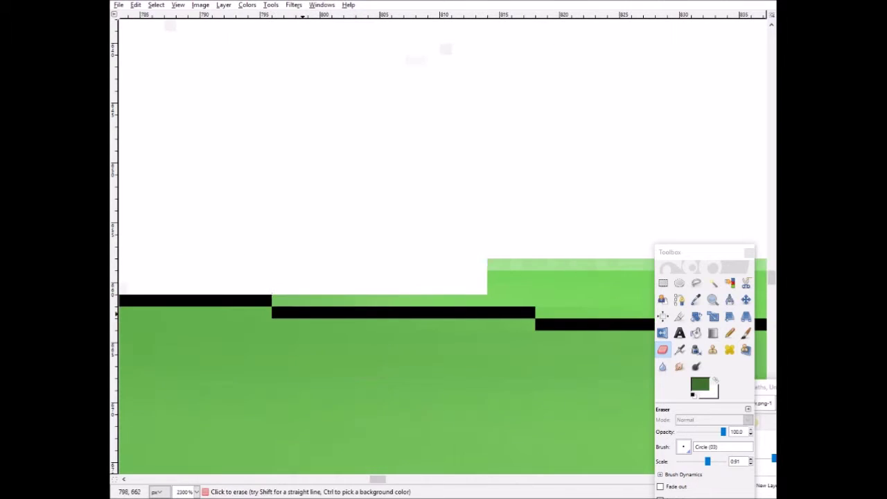
{"action": "scroll", "coordinate": [388, 312], "scroll_direction": "up", "scroll_amount": 1}
{"action": "scroll", "coordinate": [368, 349], "scroll_direction": "right", "scroll_amount": 12}
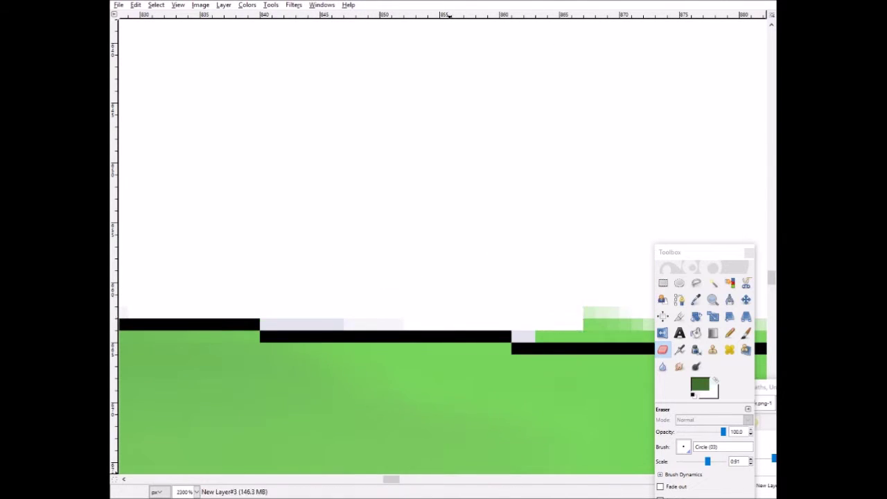
{"action": "scroll", "coordinate": [368, 349], "scroll_direction": "up", "scroll_amount": 1}
{"action": "scroll", "coordinate": [368, 349], "scroll_direction": "right", "scroll_amount": 12}
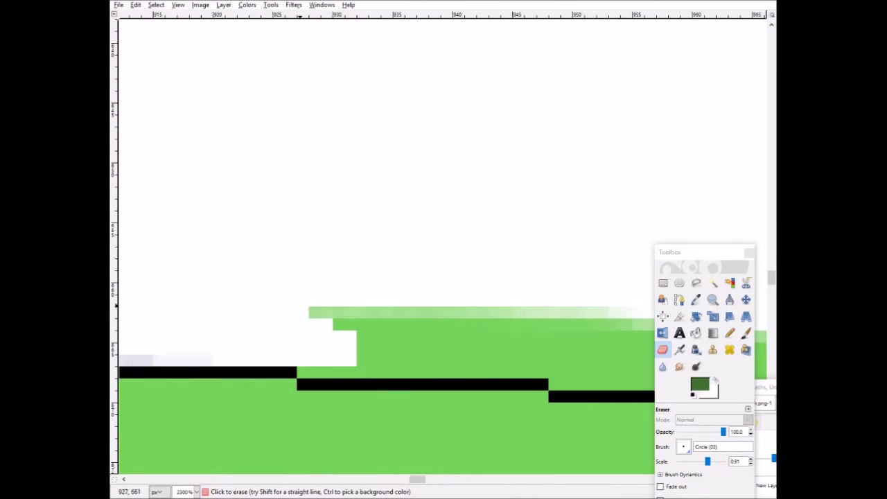
{"action": "scroll", "coordinate": [368, 348], "scroll_direction": "up", "scroll_amount": 1}
{"action": "scroll", "coordinate": [471, 372], "scroll_direction": "right", "scroll_amount": 14}
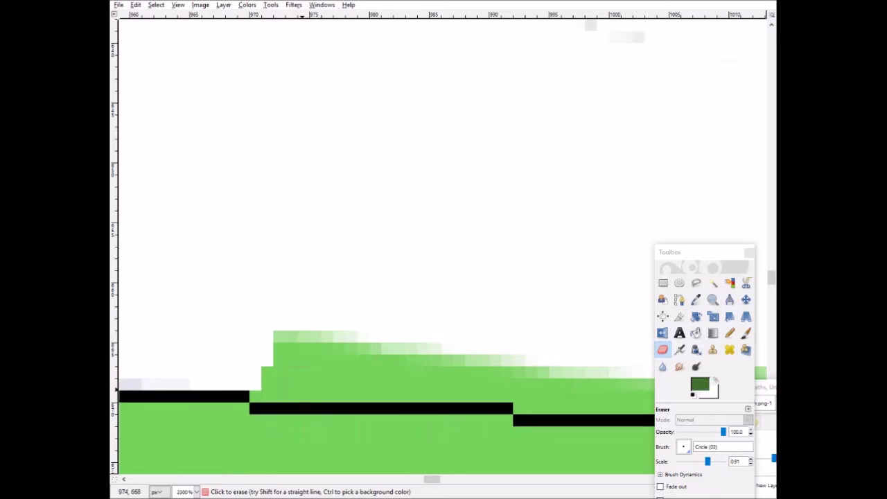
{"action": "scroll", "coordinate": [470, 372], "scroll_direction": "down", "scroll_amount": 2}
{"action": "scroll", "coordinate": [417, 277], "scroll_direction": "right", "scroll_amount": 8}
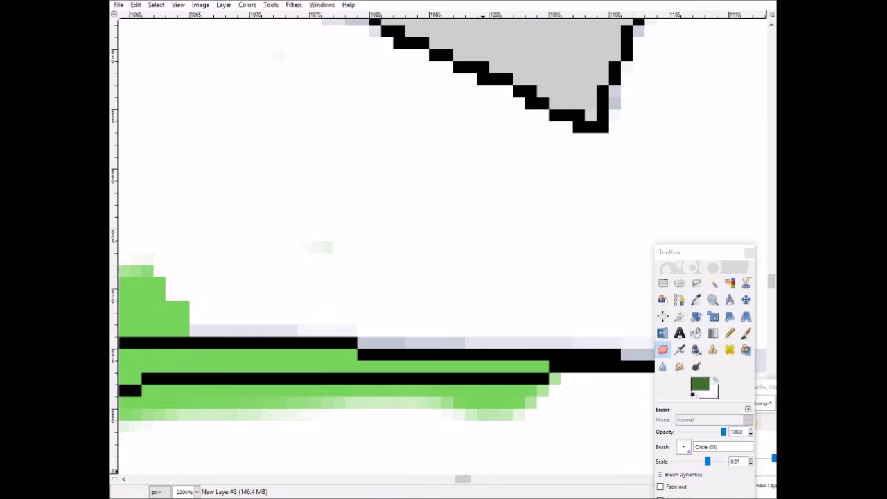
Erase the green overspill beneath the long bar's lower edge, working from its narrow tip back towards its wide end.
{"action": "scroll", "coordinate": [396, 268], "scroll_direction": "left", "scroll_amount": 5}
{"action": "scroll", "coordinate": [395, 267], "scroll_direction": "right", "scroll_amount": 8}
{"action": "scroll", "coordinate": [396, 267], "scroll_direction": "left", "scroll_amount": 8}
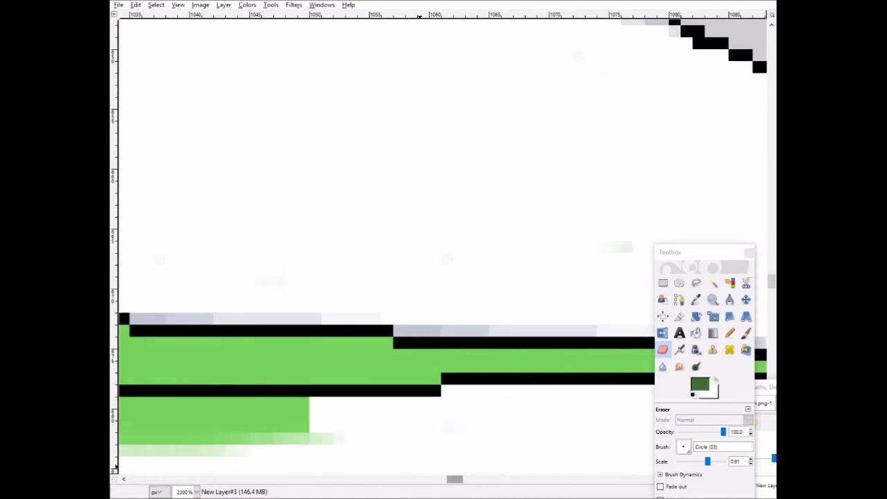
{"action": "scroll", "coordinate": [445, 342], "scroll_direction": "down", "scroll_amount": 3}
{"action": "scroll", "coordinate": [446, 342], "scroll_direction": "left", "scroll_amount": 8}
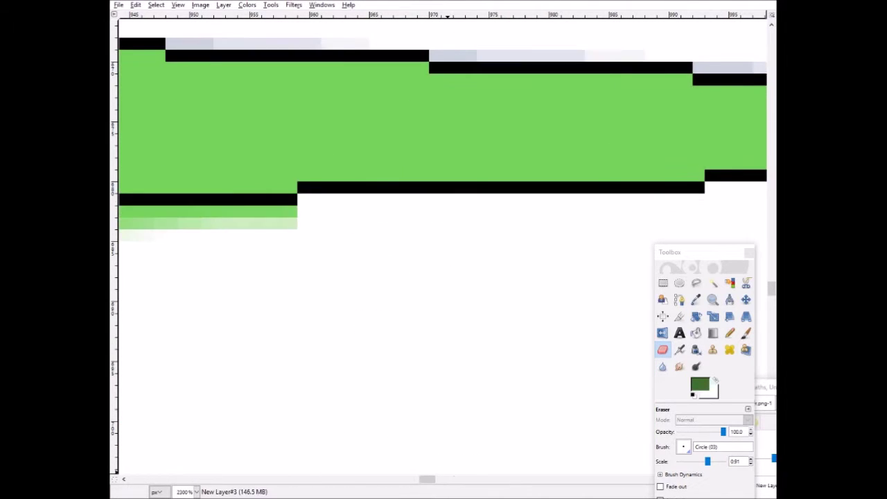
{"action": "scroll", "coordinate": [242, 283], "scroll_direction": "left", "scroll_amount": 20}
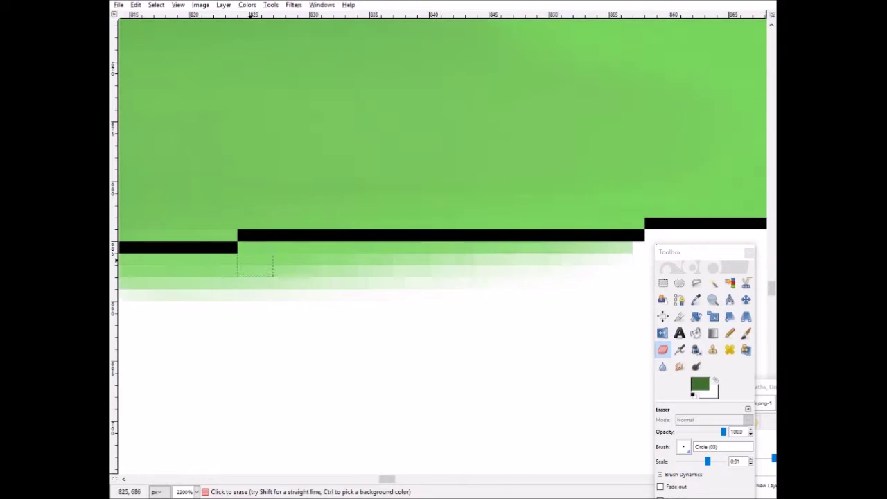
{"action": "scroll", "coordinate": [243, 282], "scroll_direction": "left", "scroll_amount": 20}
Erase the grey that fills the narrow gap inside the upper bowl of the B.
{"action": "scroll", "coordinate": [457, 139], "scroll_direction": "up", "scroll_amount": 15}
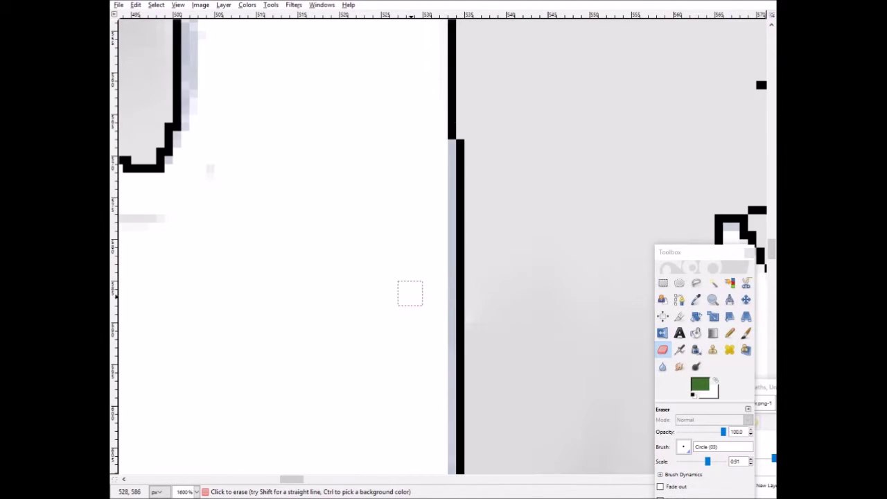
{"action": "scroll", "coordinate": [444, 110], "scroll_direction": "down", "scroll_amount": 6}
{"action": "scroll", "coordinate": [466, 252], "scroll_direction": "up", "scroll_amount": 8}
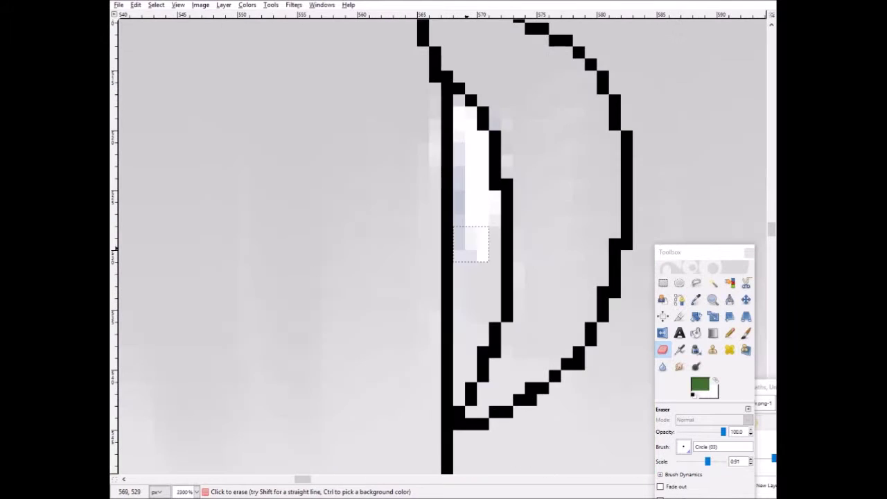
{"action": "scroll", "coordinate": [483, 219], "scroll_direction": "down", "scroll_amount": 10}
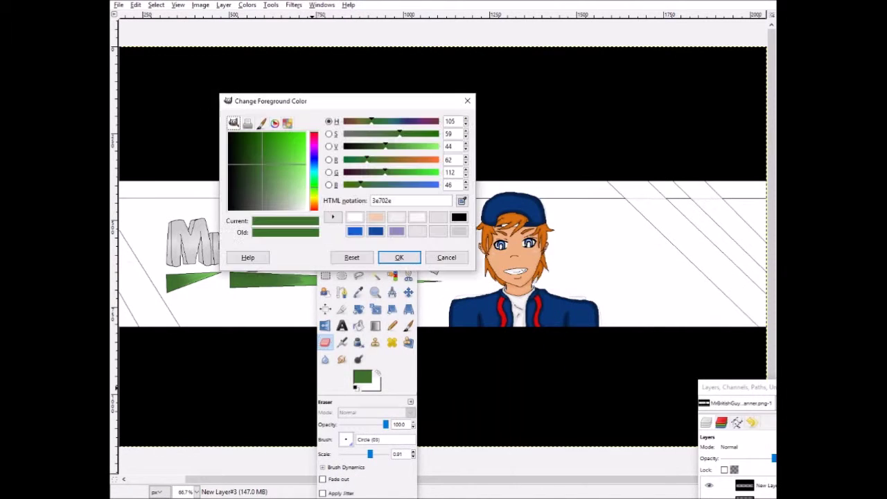
Choose a brighter green and paint the top section of the wide diagonal stripe right of the character with the Circle (19) Paintbrush.
{"action": "left_click_drag", "start_coordinate": [409, 146], "coordinate": [423, 146]}
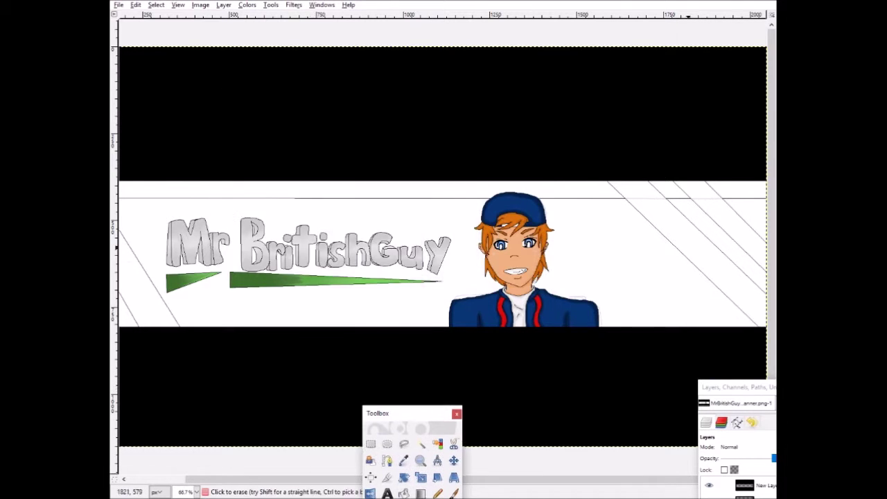
{"action": "scroll", "coordinate": [637, 401], "scroll_direction": "up", "scroll_amount": 4}
{"action": "left_click_drag", "start_coordinate": [409, 413], "coordinate": [301, 226]}
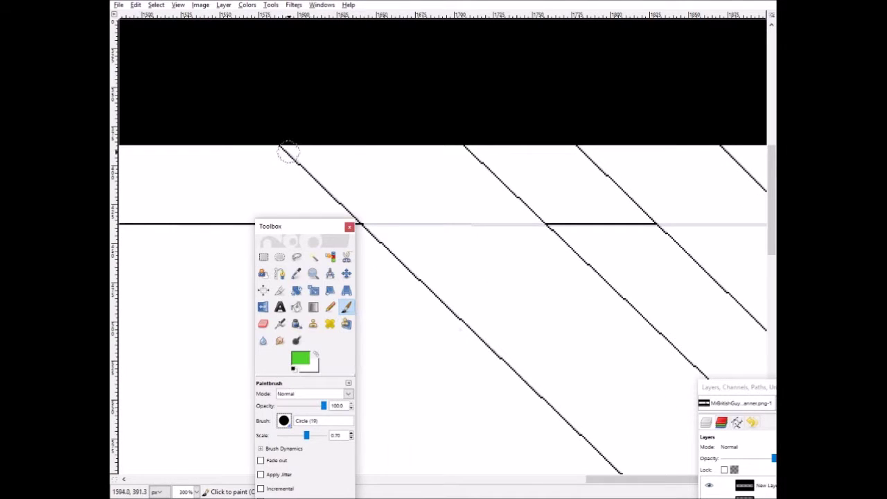
{"action": "mouse_move", "coordinate": [350, 193]}
{"action": "left_mouse_down"}
{"action": "mouse_move", "coordinate": [511, 347]}
{"action": "mouse_move", "coordinate": [584, 269]}
{"action": "mouse_move", "coordinate": [454, 151]}
{"action": "mouse_move", "coordinate": [582, 277]}
{"action": "left_mouse_up"}
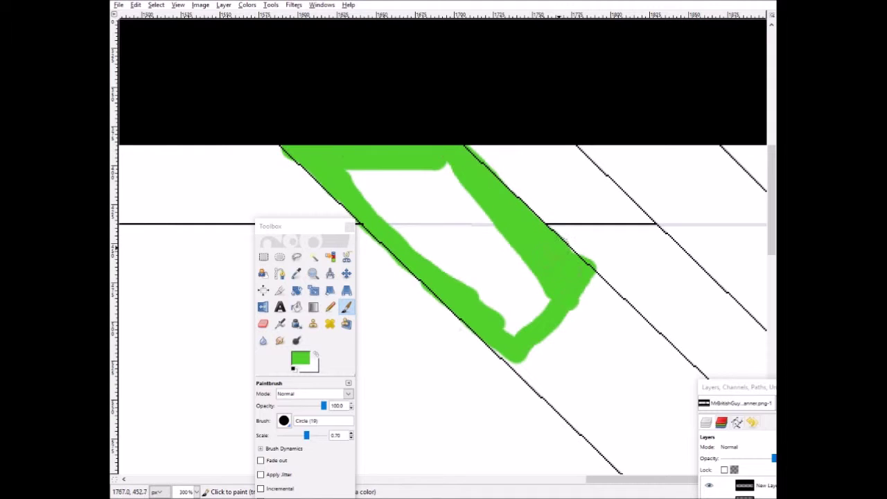
{"action": "mouse_move", "coordinate": [350, 173]}
{"action": "left_mouse_down"}
{"action": "mouse_move", "coordinate": [506, 311]}
{"action": "mouse_move", "coordinate": [404, 236]}
{"action": "left_mouse_up"}
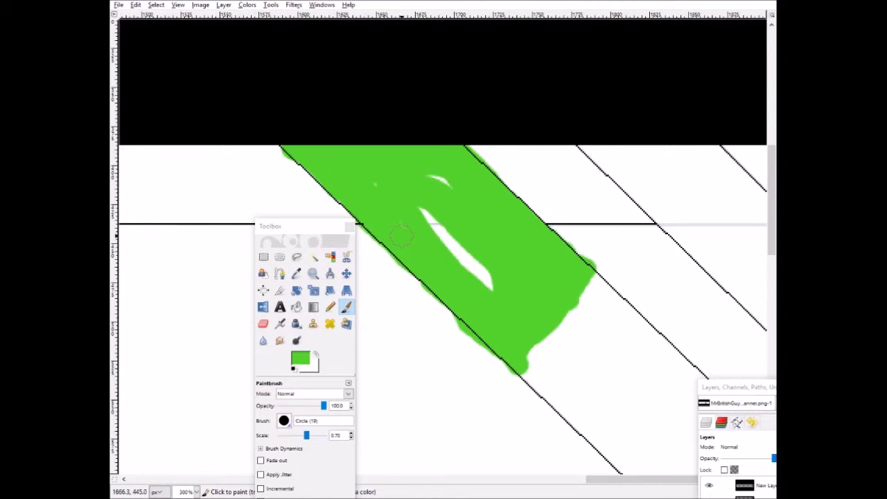
Paint the top section of the outer right-hand stripe and the lower ends of both right-hand stripes in the same bright green.
{"action": "left_click_drag", "start_coordinate": [590, 144], "coordinate": [694, 168]}
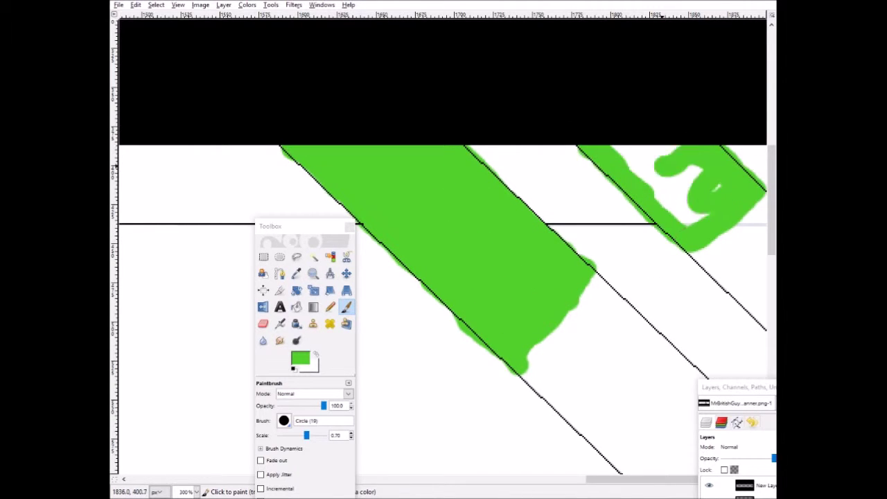
{"action": "scroll", "coordinate": [526, 378], "scroll_direction": "right", "scroll_amount": 3}
{"action": "scroll", "coordinate": [525, 378], "scroll_direction": "down", "scroll_amount": 5}
{"action": "scroll", "coordinate": [526, 378], "scroll_direction": "up", "scroll_amount": 2}
{"action": "mouse_move", "coordinate": [763, 322]}
{"action": "left_mouse_down"}
{"action": "mouse_move", "coordinate": [633, 208]}
{"action": "mouse_move", "coordinate": [679, 386]}
{"action": "mouse_move", "coordinate": [742, 457]}
{"action": "mouse_move", "coordinate": [610, 312]}
{"action": "mouse_move", "coordinate": [734, 423]}
{"action": "mouse_move", "coordinate": [700, 309]}
{"action": "mouse_move", "coordinate": [666, 298]}
{"action": "left_mouse_up"}
{"action": "scroll", "coordinate": [693, 241], "scroll_direction": "up", "scroll_amount": 3}
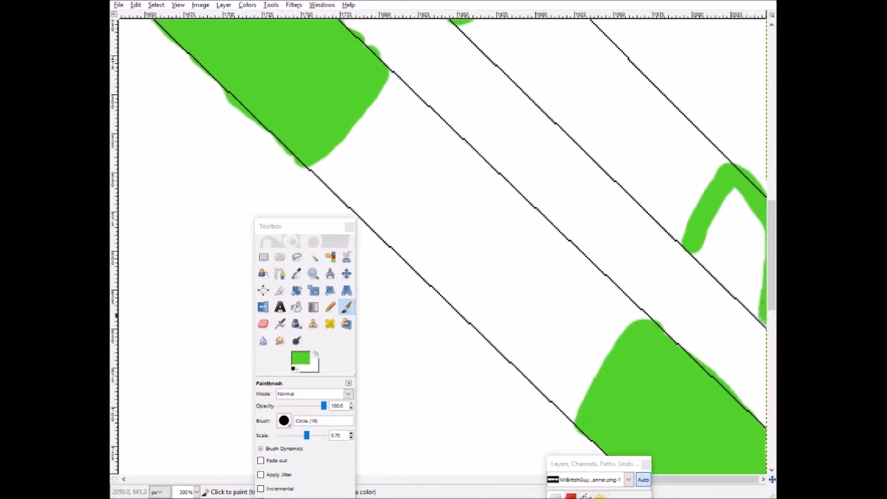
Paint the top and bottom sections of the wide diagonal stripe left of the lettering in the same bright green.
{"action": "scroll", "coordinate": [652, 361], "scroll_direction": "down", "scroll_amount": 3}
{"action": "scroll", "coordinate": [186, 46], "scroll_direction": "up", "scroll_amount": 3}
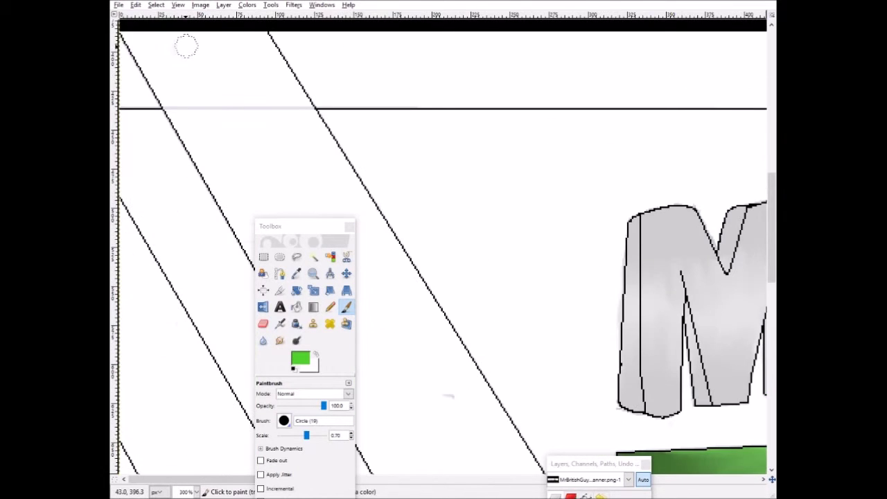
{"action": "left_click", "coordinate": [215, 161], "text": "shift"}
{"action": "mouse_move", "coordinate": [215, 161]}
{"action": "left_mouse_down"}
{"action": "mouse_move", "coordinate": [312, 153]}
{"action": "mouse_move", "coordinate": [229, 77]}
{"action": "mouse_move", "coordinate": [243, 104]}
{"action": "mouse_move", "coordinate": [236, 90]}
{"action": "left_mouse_up"}
{"action": "scroll", "coordinate": [341, 173], "scroll_direction": "down", "scroll_amount": 6}
{"action": "scroll", "coordinate": [342, 173], "scroll_direction": "down", "scroll_amount": 3}
{"action": "left_click", "coordinate": [667, 340]}
{"action": "scroll", "coordinate": [535, 247], "scroll_direction": "up", "scroll_amount": 3}
{"action": "left_click", "coordinate": [534, 248], "text": "shift"}
{"action": "mouse_move", "coordinate": [534, 247]}
{"action": "left_mouse_down"}
{"action": "mouse_move", "coordinate": [485, 458]}
{"action": "mouse_move", "coordinate": [447, 315]}
{"action": "mouse_move", "coordinate": [596, 433]}
{"action": "mouse_move", "coordinate": [485, 325]}
{"action": "mouse_move", "coordinate": [513, 324]}
{"action": "left_mouse_up"}
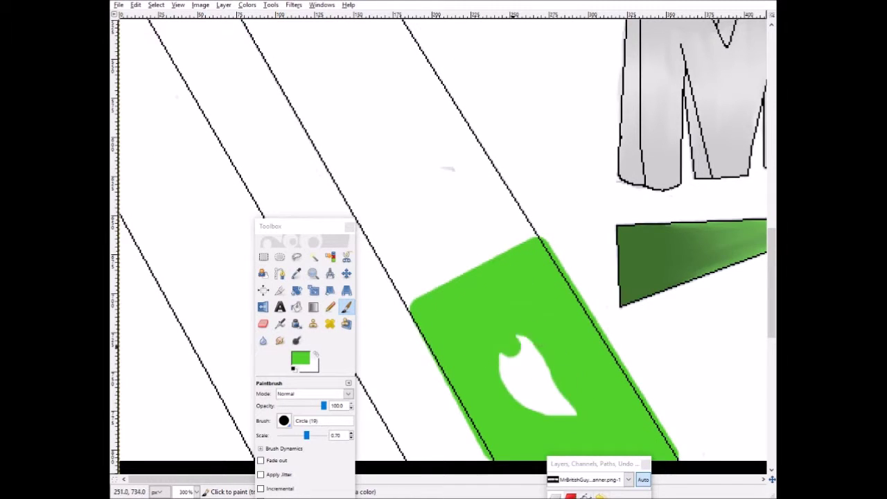
Paint the end sections of the outer left-hand diagonal stripe in the same bright green.
{"action": "scroll", "coordinate": [444, 250], "scroll_direction": "up", "scroll_amount": 5}
{"action": "scroll", "coordinate": [402, 236], "scroll_direction": "down", "scroll_amount": 5}
{"action": "mouse_move", "coordinate": [333, 115]}
{"action": "left_mouse_down"}
{"action": "mouse_move", "coordinate": [228, 208]}
{"action": "mouse_move", "coordinate": [291, 180]}
{"action": "left_mouse_up"}
{"action": "scroll", "coordinate": [333, 212], "scroll_direction": "up", "scroll_amount": 2}
Choose a lighter green and paint the sections adjoining the bright green ends of the wide left-hand stripe, leaving its middle blank.
{"action": "left_click", "coordinate": [376, 396]}
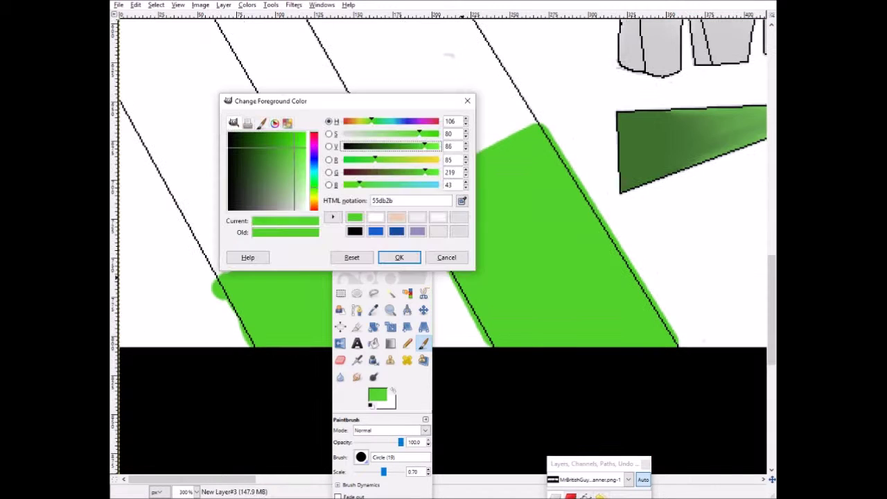
{"action": "left_click", "coordinate": [400, 257]}
{"action": "scroll", "coordinate": [399, 256], "scroll_direction": "up", "scroll_amount": 5}
{"action": "left_click", "coordinate": [530, 347]}
{"action": "left_click", "coordinate": [453, 223], "text": "shift"}
{"action": "left_click", "coordinate": [339, 300], "text": "shift"}
{"action": "left_click", "coordinate": [406, 409], "text": "shift"}
{"action": "left_click_drag", "start_coordinate": [406, 409], "coordinate": [510, 344]}
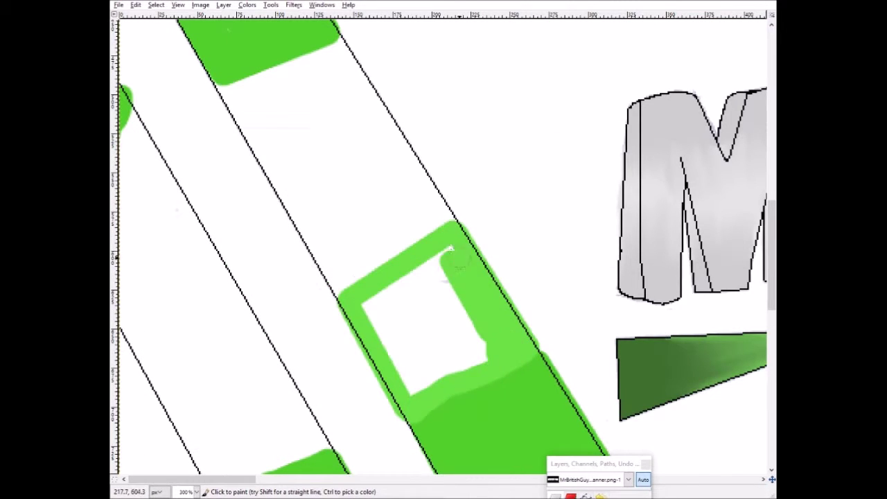
{"action": "left_click_drag", "start_coordinate": [371, 315], "coordinate": [431, 300]}
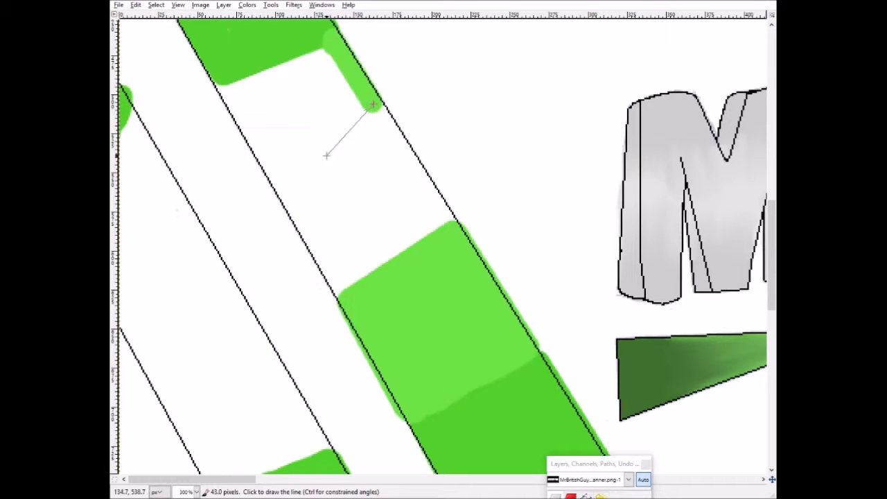
{"action": "left_click_drag", "start_coordinate": [270, 163], "coordinate": [343, 121]}
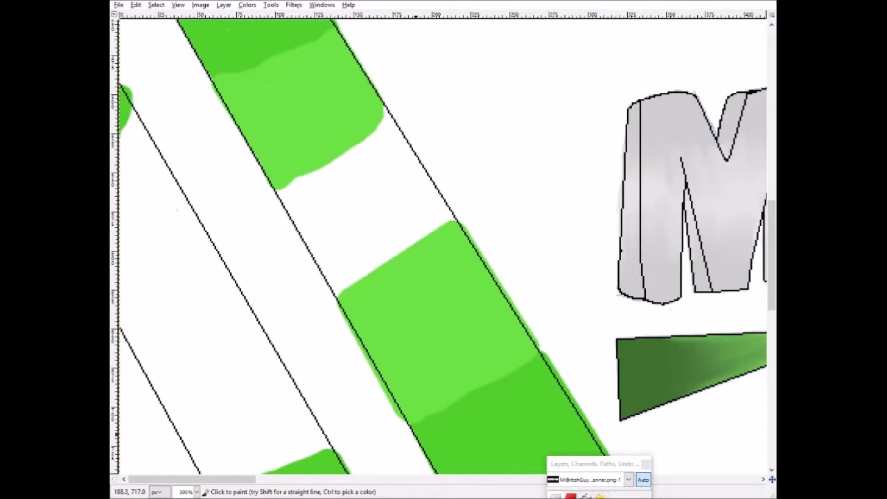
Paint the sections adjoining the bright green ends of the outer left-hand stripe in the lighter green.
{"action": "left_click_drag", "start_coordinate": [322, 443], "coordinate": [180, 346]}
{"action": "scroll", "coordinate": [208, 333], "scroll_direction": "down", "scroll_amount": 3}
{"action": "mouse_move", "coordinate": [208, 374]}
{"action": "left_mouse_down"}
{"action": "mouse_move", "coordinate": [181, 291]}
{"action": "mouse_move", "coordinate": [253, 260]}
{"action": "left_mouse_up"}
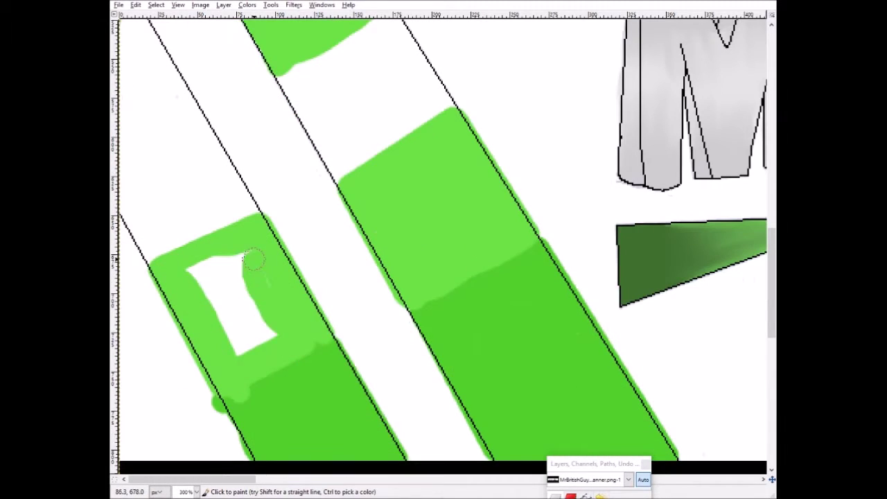
{"action": "left_click_drag", "start_coordinate": [243, 316], "coordinate": [222, 298]}
{"action": "scroll", "coordinate": [222, 298], "scroll_direction": "down", "scroll_amount": 3}
{"action": "scroll", "coordinate": [234, 152], "scroll_direction": "up", "scroll_amount": 6}
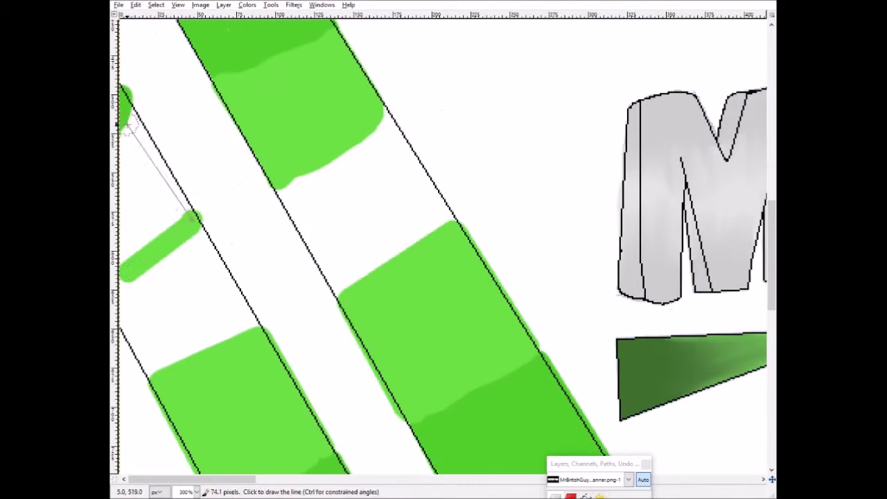
{"action": "left_click", "coordinate": [193, 214], "text": "shift"}
Paint the lighter green sections directly below the bright green tops of both right-hand diagonal stripes.
{"action": "left_click_drag", "start_coordinate": [596, 463], "coordinate": [606, 328]}
{"action": "right_click", "coordinate": [644, 498]}
{"action": "left_click", "coordinate": [665, 498]}
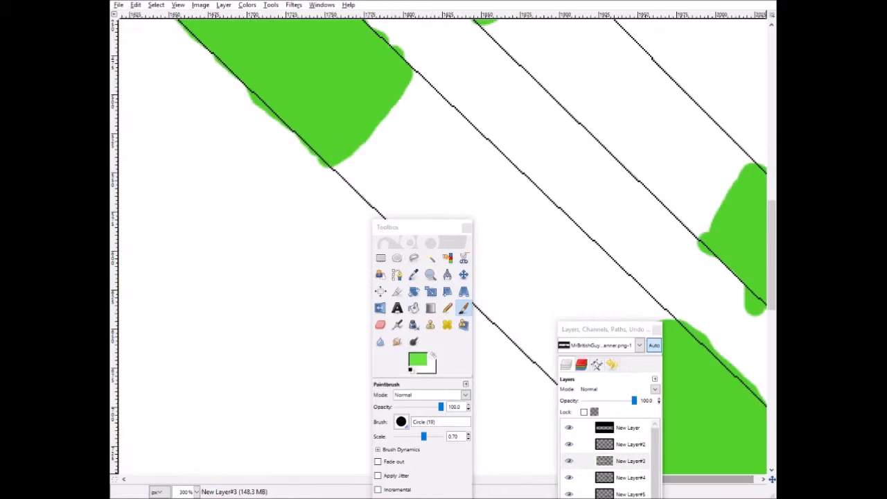
{"action": "left_click_drag", "start_coordinate": [388, 227], "coordinate": [329, 372]}
{"action": "mouse_move", "coordinate": [429, 97]}
{"action": "left_mouse_down"}
{"action": "mouse_move", "coordinate": [411, 254]}
{"action": "mouse_move", "coordinate": [443, 160]}
{"action": "mouse_move", "coordinate": [392, 199]}
{"action": "left_mouse_up"}
{"action": "scroll", "coordinate": [409, 173], "scroll_direction": "up", "scroll_amount": 3}
{"action": "mouse_move", "coordinate": [485, 142]}
{"action": "left_mouse_down"}
{"action": "mouse_move", "coordinate": [522, 189]}
{"action": "mouse_move", "coordinate": [580, 129]}
{"action": "mouse_move", "coordinate": [474, 133]}
{"action": "left_mouse_up"}
Paint the lighter green sections directly above the bright green lower ends of both right-hand diagonal stripes.
{"action": "scroll", "coordinate": [642, 208], "scroll_direction": "down", "scroll_amount": 6}
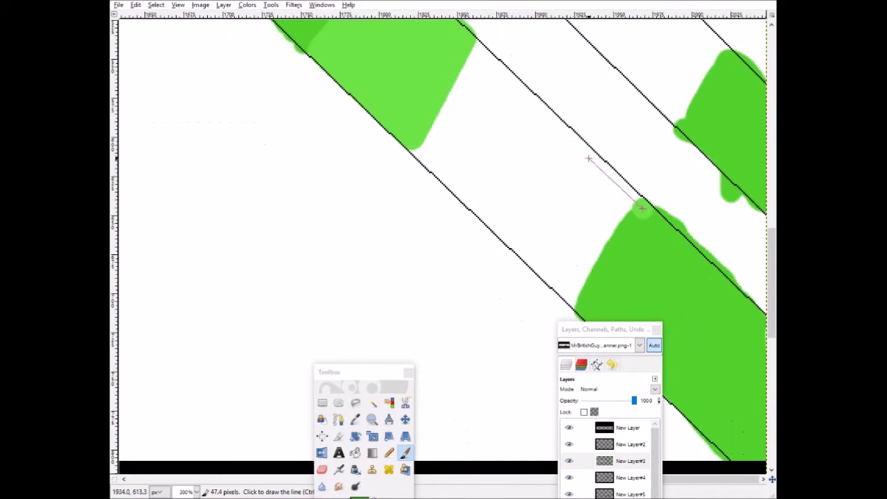
{"action": "left_click", "coordinate": [515, 242], "text": "shift"}
{"action": "left_click_drag", "start_coordinate": [515, 243], "coordinate": [606, 229]}
{"action": "left_click_drag", "start_coordinate": [554, 243], "coordinate": [565, 208]}
{"action": "scroll", "coordinate": [624, 174], "scroll_direction": "up", "scroll_amount": 3}
{"action": "mouse_move", "coordinate": [677, 123]}
{"action": "left_mouse_down"}
{"action": "mouse_move", "coordinate": [628, 182]}
{"action": "mouse_move", "coordinate": [679, 226]}
{"action": "left_mouse_up"}
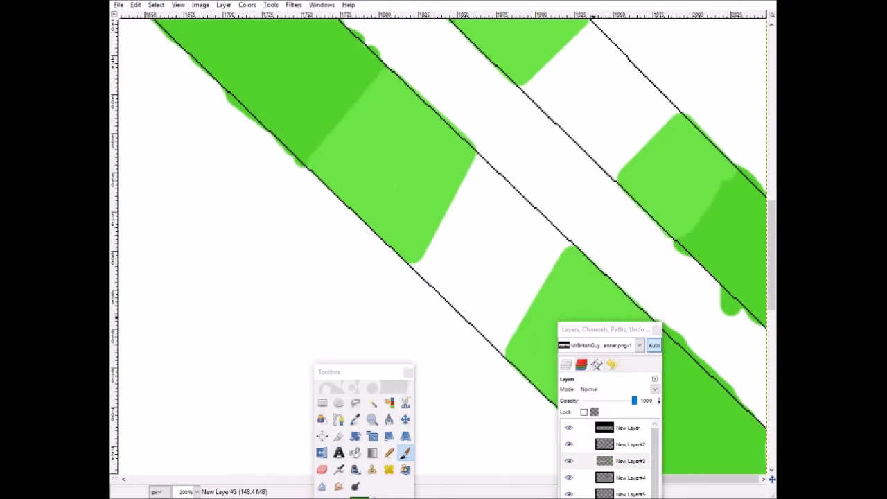
Choose a still paler green and fill the blank middle sections of both right-hand diagonal stripes.
{"action": "left_click", "coordinate": [358, 494]}
{"action": "left_click", "coordinate": [400, 256]}
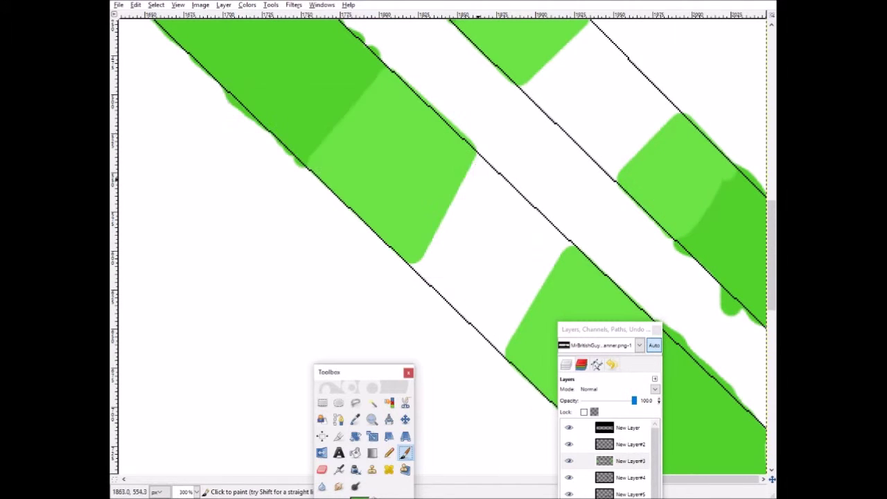
{"action": "mouse_move", "coordinate": [498, 346]}
{"action": "left_mouse_down"}
{"action": "mouse_move", "coordinate": [469, 184]}
{"action": "mouse_move", "coordinate": [431, 257]}
{"action": "mouse_move", "coordinate": [485, 305]}
{"action": "left_mouse_up"}
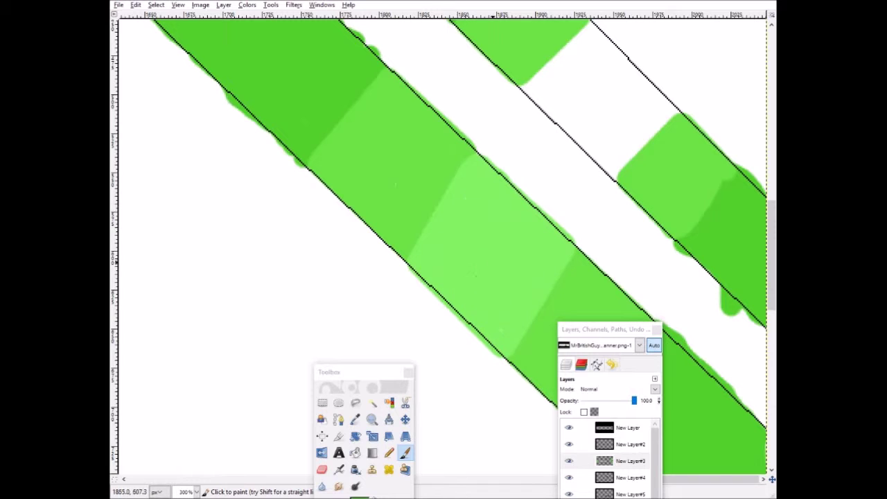
{"action": "left_click", "coordinate": [528, 83]}
{"action": "left_click", "coordinate": [616, 170], "text": "shift"}
{"action": "left_click_drag", "start_coordinate": [669, 116], "coordinate": [603, 139]}
Fill the blank middle sections of both left-hand diagonal stripes with the palest green.
{"action": "left_click", "coordinate": [447, 222], "text": "shift"}
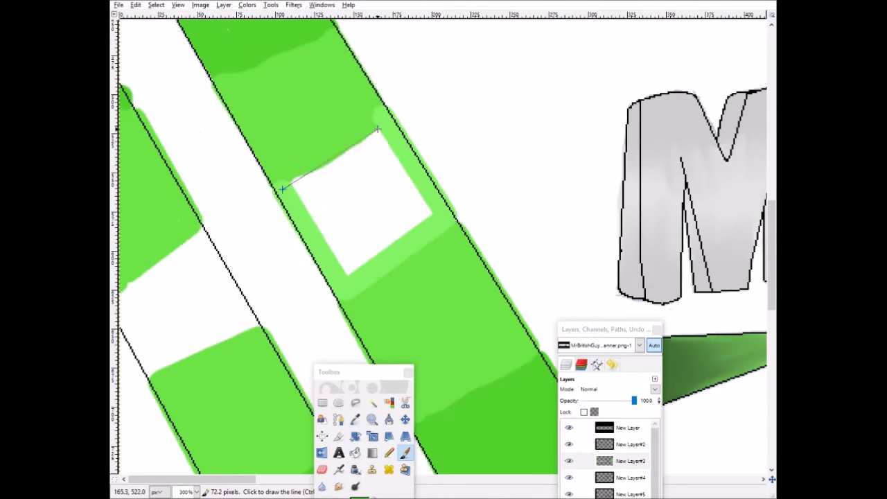
{"action": "left_click", "coordinate": [377, 129], "text": "shift"}
{"action": "left_click_drag", "start_coordinate": [377, 129], "coordinate": [378, 162]}
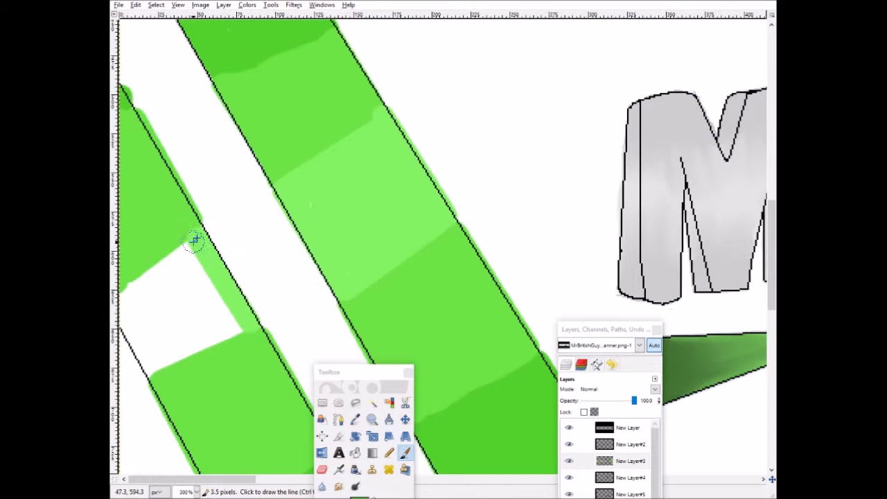
{"action": "left_click", "coordinate": [151, 367], "text": "shift"}
{"action": "mouse_move", "coordinate": [151, 367]}
{"action": "left_mouse_down"}
{"action": "mouse_move", "coordinate": [243, 327]}
{"action": "mouse_move", "coordinate": [136, 321]}
{"action": "left_mouse_up"}
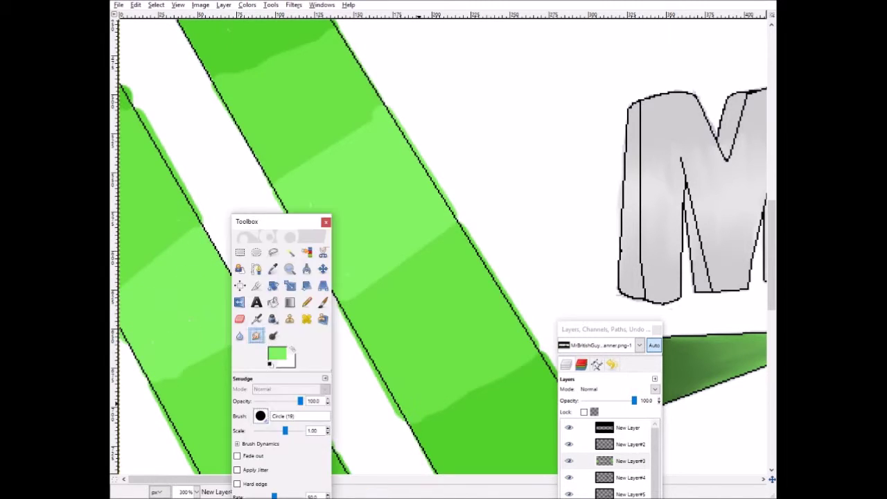
Smudge the boundaries between the green shades on both left-hand diagonal stripes so the sections blend together.
{"action": "left_click_drag", "start_coordinate": [513, 340], "coordinate": [475, 381]}
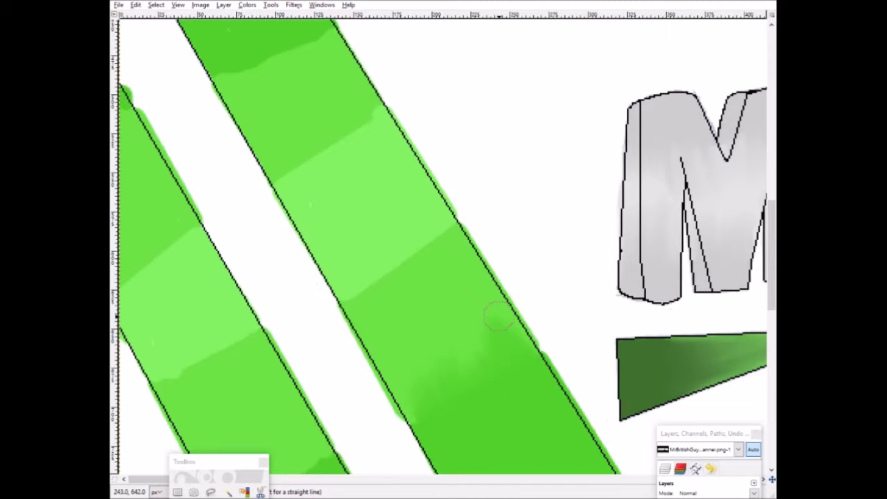
{"action": "scroll", "coordinate": [381, 253], "scroll_direction": "up", "scroll_amount": 3}
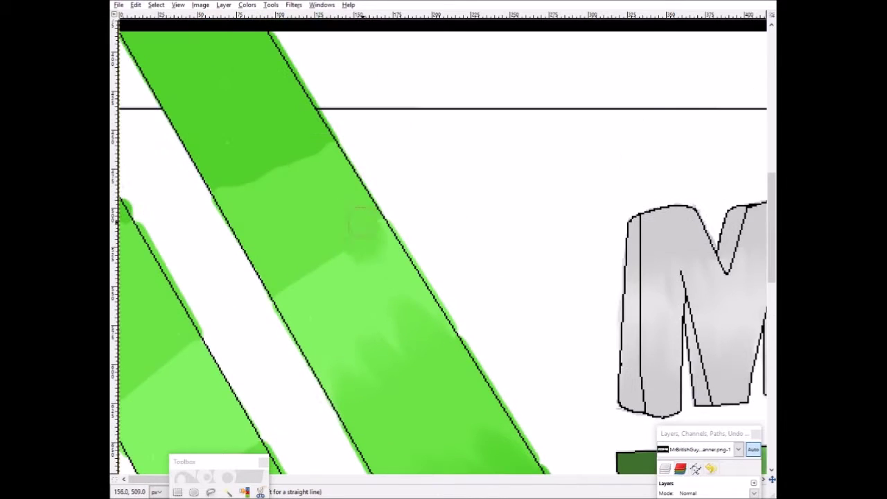
{"action": "scroll", "coordinate": [330, 315], "scroll_direction": "up", "scroll_amount": 3}
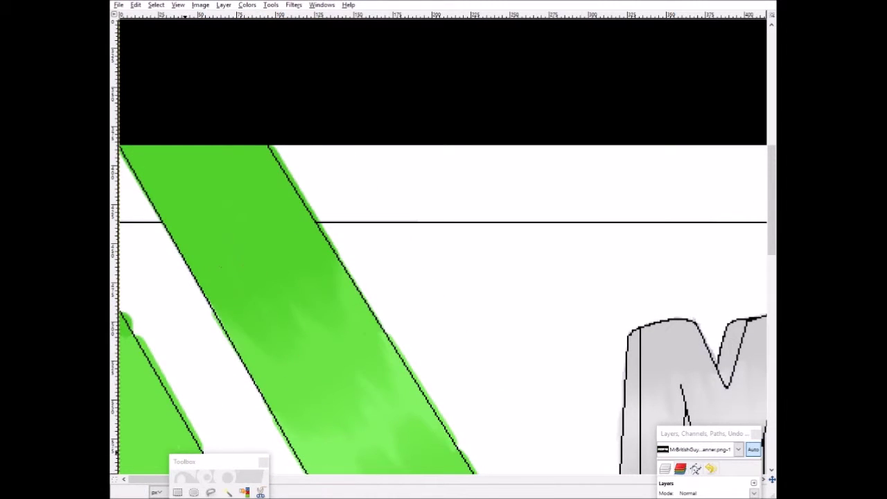
{"action": "scroll", "coordinate": [194, 158], "scroll_direction": "down", "scroll_amount": 9}
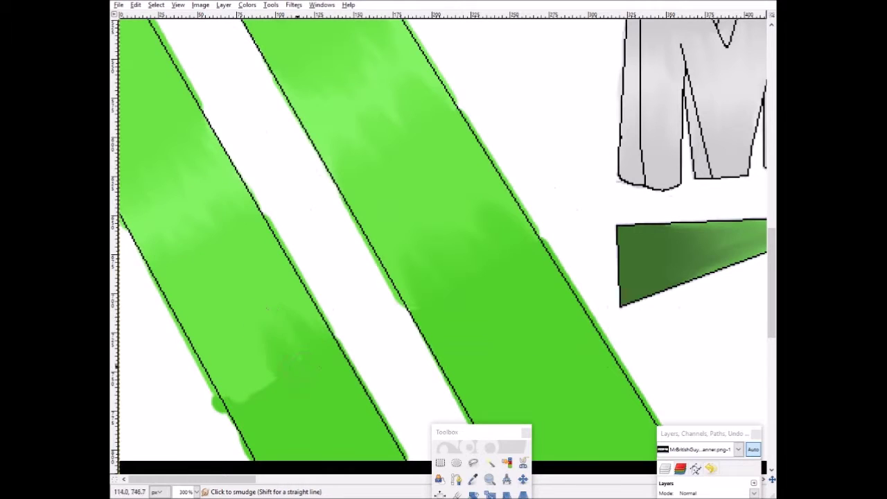
Smudge the boundaries between the green shades on both right-hand diagonal stripes into a smooth gradient.
{"action": "scroll", "coordinate": [290, 311], "scroll_direction": "right", "scroll_amount": 20}
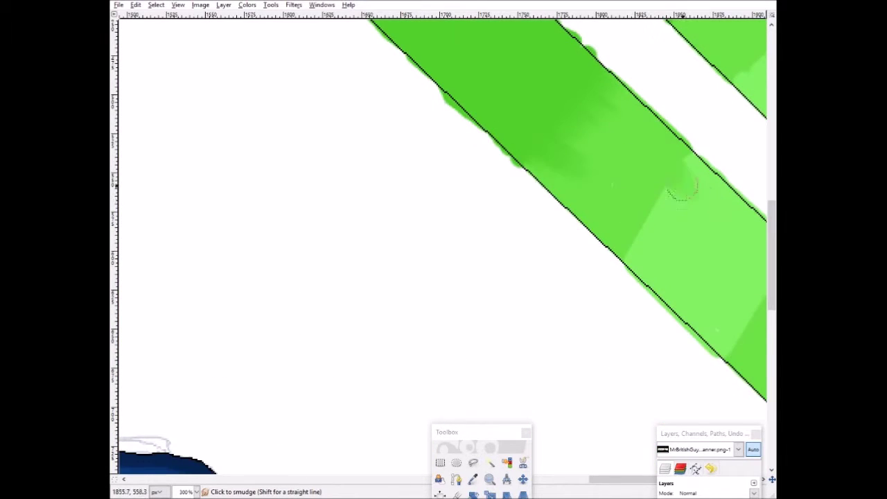
{"action": "scroll", "coordinate": [527, 277], "scroll_direction": "right", "scroll_amount": 2}
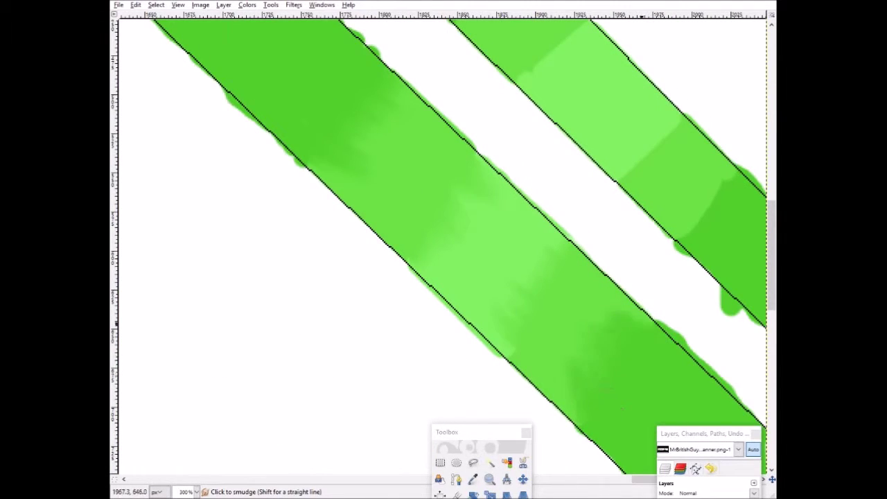
{"action": "scroll", "coordinate": [516, 202], "scroll_direction": "up", "scroll_amount": 3}
{"action": "scroll", "coordinate": [558, 255], "scroll_direction": "down", "scroll_amount": 3}
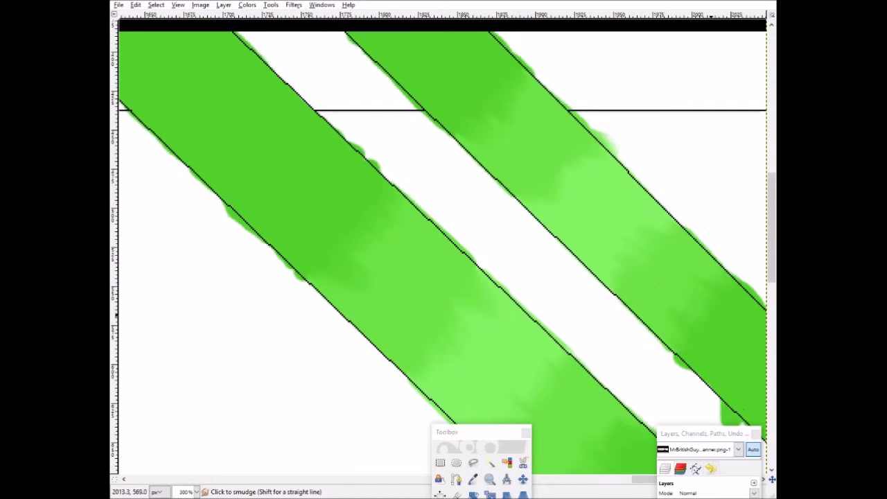
Erase the green spill along the lower-left outline of the outermost right-hand diagonal stripe.
{"action": "scroll", "coordinate": [372, 311], "scroll_direction": "up", "scroll_amount": 5}
{"action": "scroll", "coordinate": [372, 310], "scroll_direction": "up", "scroll_amount": 4}
{"action": "left_click_drag", "start_coordinate": [447, 432], "coordinate": [201, 357]}
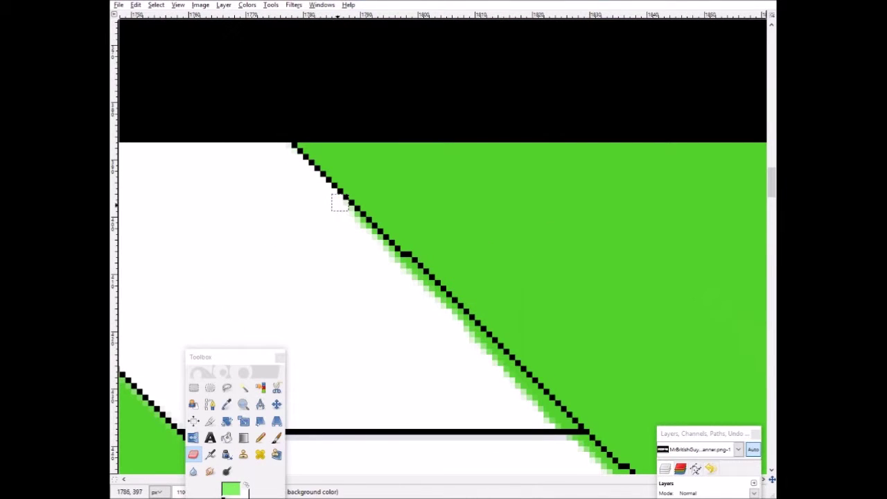
{"action": "left_click", "coordinate": [610, 466], "text": "shift"}
{"action": "scroll", "coordinate": [621, 252], "scroll_direction": "down", "scroll_amount": 3}
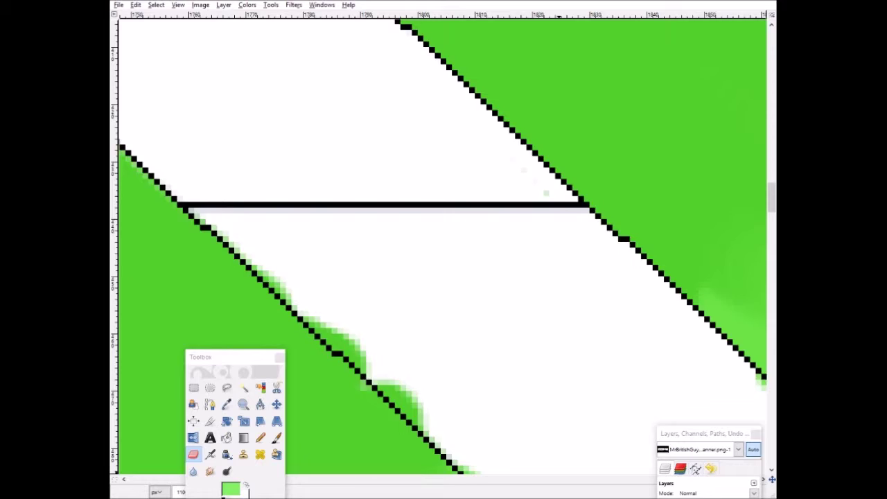
{"action": "scroll", "coordinate": [247, 188], "scroll_direction": "right", "scroll_amount": 8}
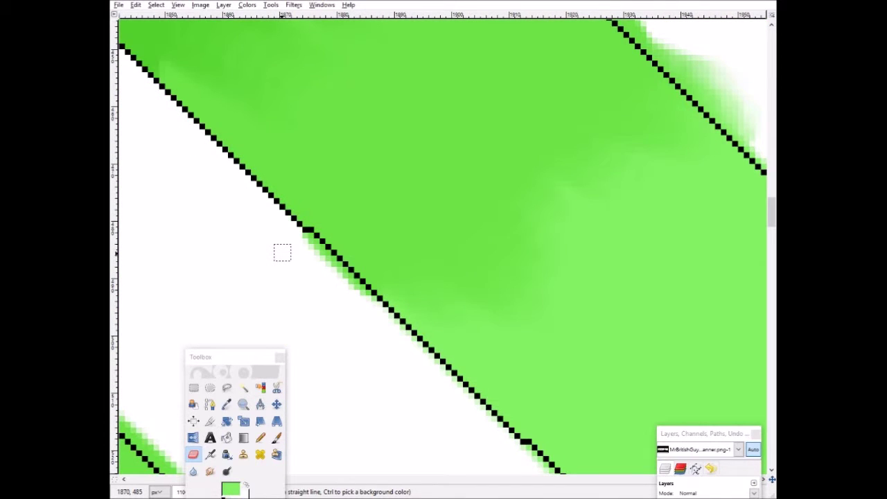
{"action": "scroll", "coordinate": [336, 270], "scroll_direction": "down", "scroll_amount": 3}
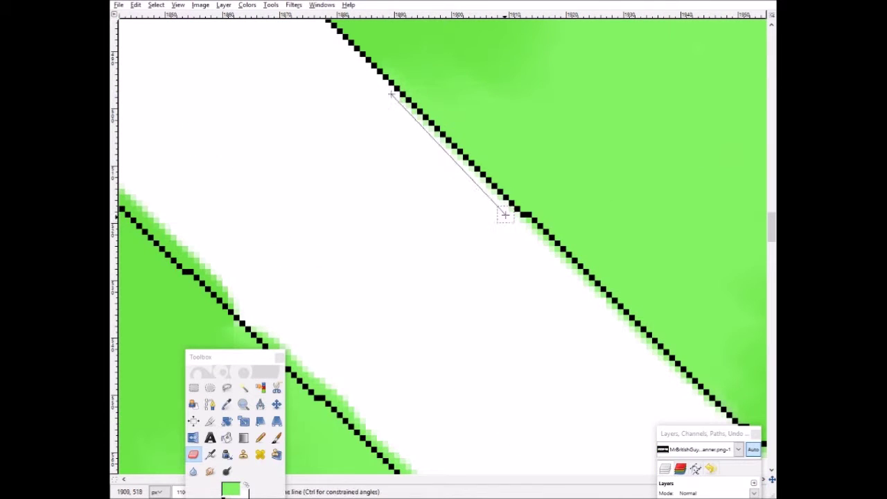
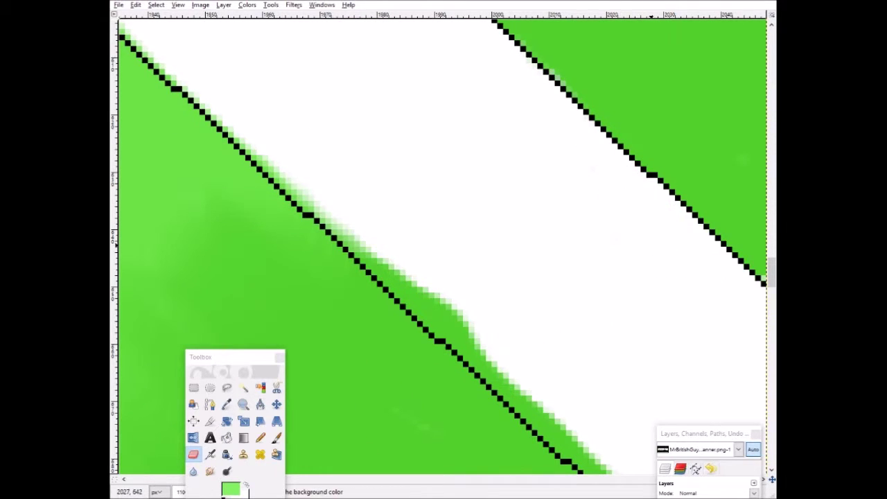
Erase the green spill along the upper-right outline of the outermost right-hand diagonal stripe, working up to its top end.
{"action": "scroll", "coordinate": [592, 194], "scroll_direction": "up", "scroll_amount": 1}
{"action": "scroll", "coordinate": [514, 234], "scroll_direction": "down", "scroll_amount": 2}
{"action": "scroll", "coordinate": [515, 234], "scroll_direction": "left", "scroll_amount": 4}
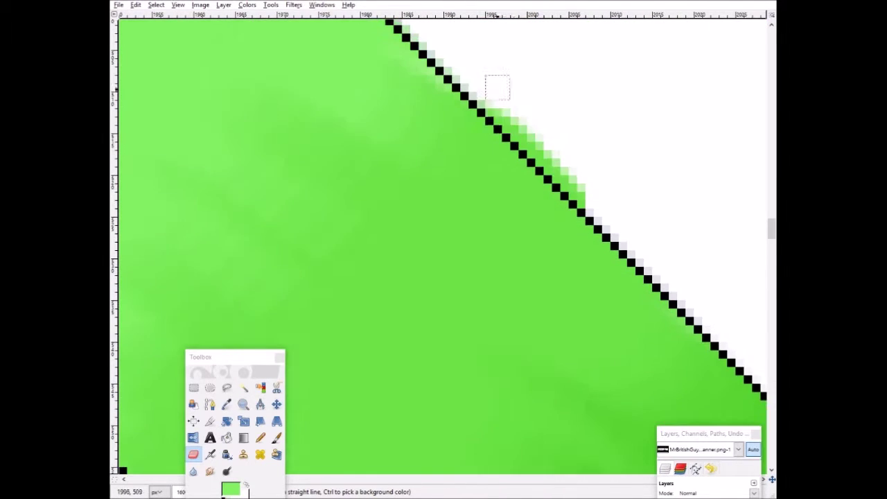
{"action": "scroll", "coordinate": [464, 265], "scroll_direction": "down", "scroll_amount": 3}
{"action": "scroll", "coordinate": [297, 115], "scroll_direction": "up", "scroll_amount": 3}
{"action": "scroll", "coordinate": [296, 49], "scroll_direction": "left", "scroll_amount": 6}
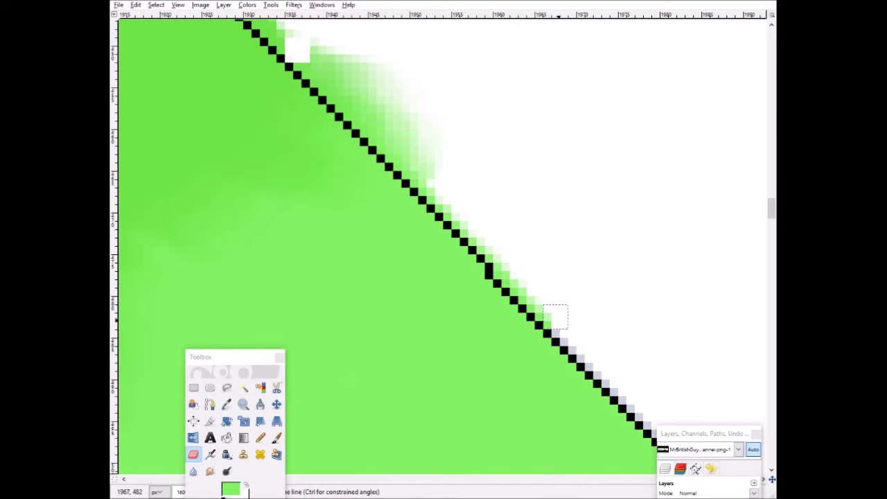
{"action": "scroll", "coordinate": [319, 42], "scroll_direction": "up", "scroll_amount": 4}
{"action": "scroll", "coordinate": [319, 42], "scroll_direction": "left", "scroll_amount": 4}
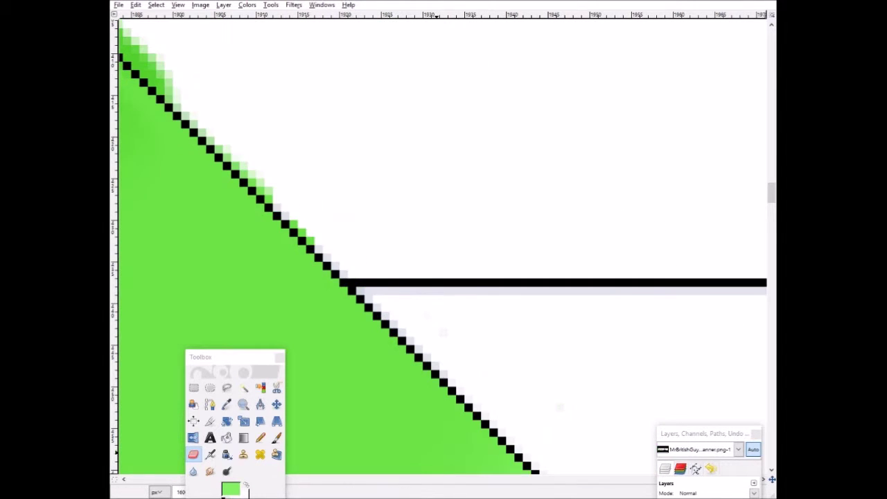
{"action": "scroll", "coordinate": [439, 245], "scroll_direction": "up", "scroll_amount": 2}
{"action": "scroll", "coordinate": [440, 245], "scroll_direction": "left", "scroll_amount": 2}
{"action": "scroll", "coordinate": [439, 246], "scroll_direction": "left", "scroll_amount": 2}
{"action": "scroll", "coordinate": [348, 132], "scroll_direction": "up", "scroll_amount": 3}
Erase the green spill along the upper half of the inner right-hand stripe's upper-right outline.
{"action": "scroll", "coordinate": [348, 132], "scroll_direction": "down", "scroll_amount": 2, "text": "ctrl"}
{"action": "scroll", "coordinate": [348, 132], "scroll_direction": "left", "scroll_amount": 3}
{"action": "scroll", "coordinate": [348, 131], "scroll_direction": "up", "scroll_amount": 2, "text": "ctrl"}
{"action": "mouse_move", "coordinate": [348, 131]}
{"action": "left_mouse_down"}
{"action": "mouse_move", "coordinate": [472, 240]}
{"action": "mouse_move", "coordinate": [518, 307]}
{"action": "left_mouse_up"}
{"action": "scroll", "coordinate": [518, 306], "scroll_direction": "down", "scroll_amount": 3}
{"action": "scroll", "coordinate": [366, 88], "scroll_direction": "right", "scroll_amount": 2}
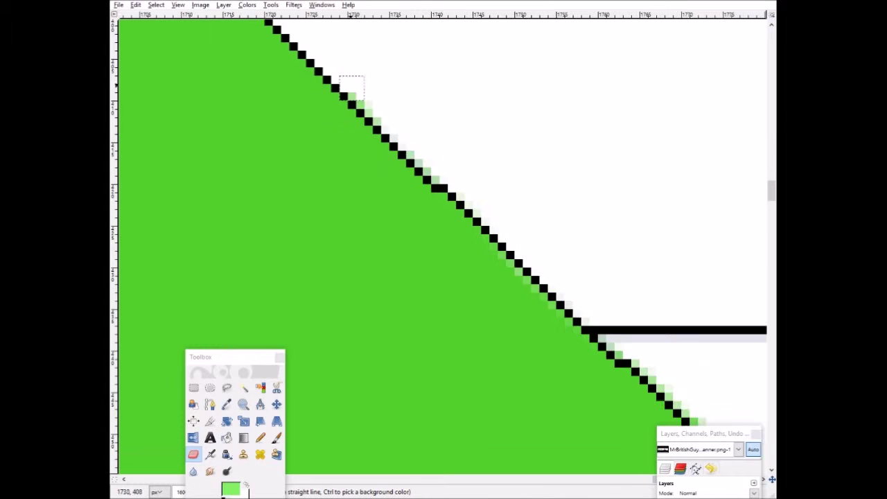
{"action": "left_click_drag", "start_coordinate": [367, 87], "coordinate": [636, 256]}
{"action": "scroll", "coordinate": [636, 257], "scroll_direction": "down", "scroll_amount": 1}
{"action": "scroll", "coordinate": [726, 337], "scroll_direction": "down", "scroll_amount": 2}
{"action": "scroll", "coordinate": [726, 337], "scroll_direction": "right", "scroll_amount": 2}
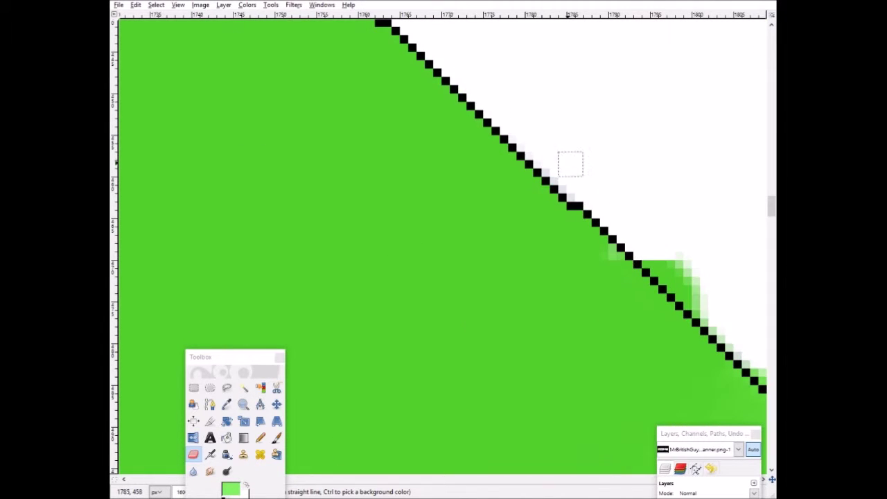
{"action": "scroll", "coordinate": [587, 172], "scroll_direction": "down", "scroll_amount": 2}
{"action": "left_click_drag", "start_coordinate": [693, 152], "coordinate": [665, 169]}
{"action": "scroll", "coordinate": [602, 242], "scroll_direction": "down", "scroll_amount": 4}
{"action": "scroll", "coordinate": [602, 242], "scroll_direction": "right", "scroll_amount": 3}
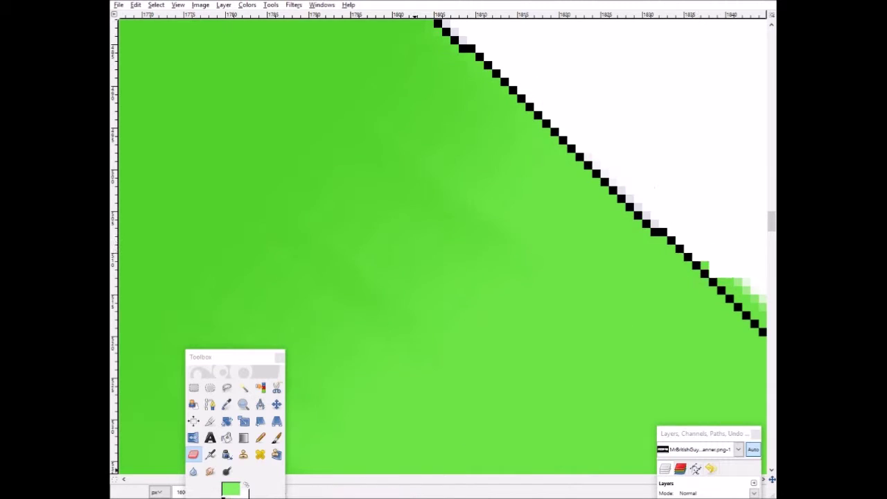
Erase the green spill along the lower half of the inner right-hand stripe's upper-right outline.
{"action": "scroll", "coordinate": [463, 80], "scroll_direction": "down", "scroll_amount": 4}
{"action": "scroll", "coordinate": [463, 80], "scroll_direction": "right", "scroll_amount": 3}
{"action": "scroll", "coordinate": [506, 236], "scroll_direction": "down", "scroll_amount": 4}
{"action": "scroll", "coordinate": [506, 236], "scroll_direction": "right", "scroll_amount": 3}
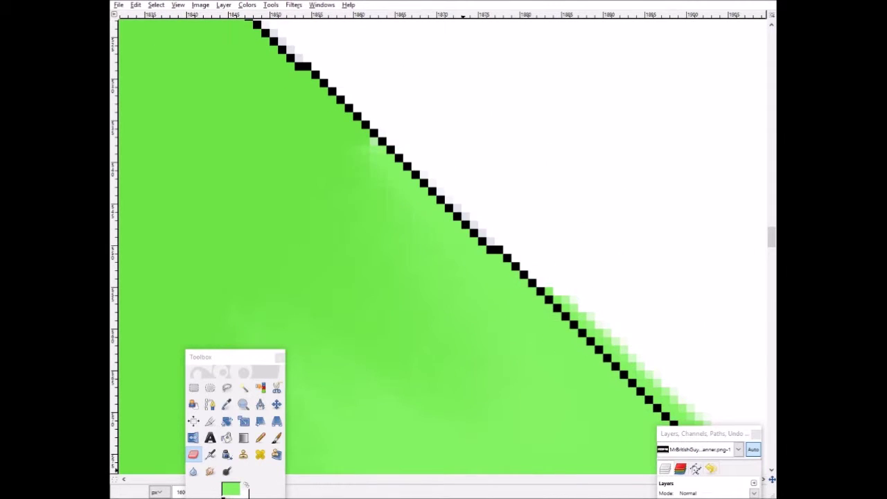
{"action": "scroll", "coordinate": [199, 50], "scroll_direction": "right", "scroll_amount": 4}
{"action": "scroll", "coordinate": [346, 83], "scroll_direction": "down", "scroll_amount": 4}
{"action": "scroll", "coordinate": [713, 307], "scroll_direction": "down", "scroll_amount": 5}
{"action": "scroll", "coordinate": [524, 160], "scroll_direction": "right", "scroll_amount": 3}
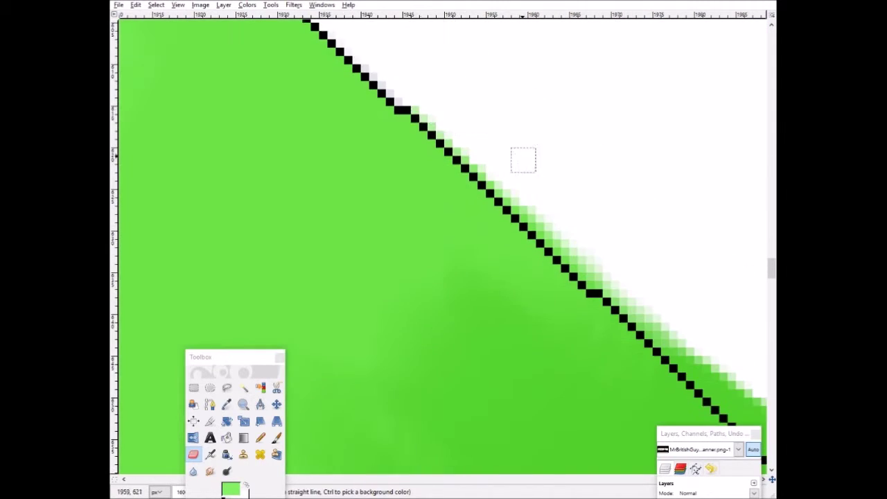
{"action": "scroll", "coordinate": [485, 243], "scroll_direction": "down", "scroll_amount": 3}
{"action": "scroll", "coordinate": [338, 194], "scroll_direction": "right", "scroll_amount": 4}
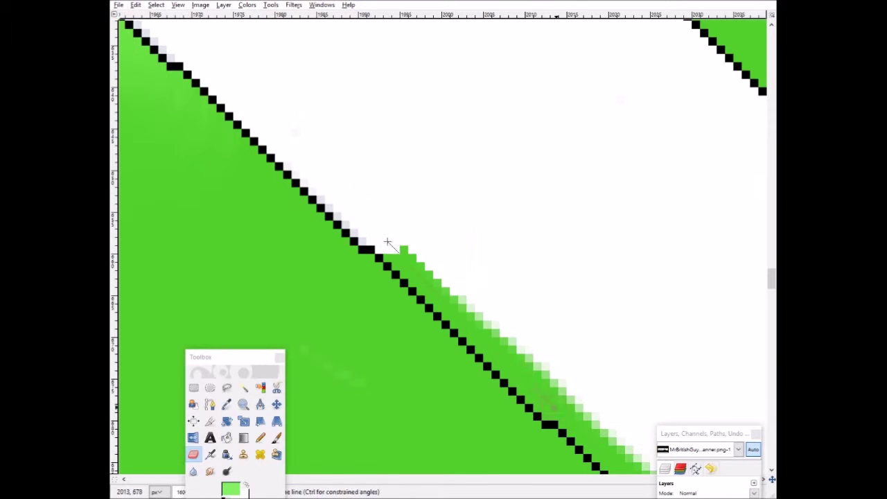
{"action": "scroll", "coordinate": [388, 242], "scroll_direction": "down", "scroll_amount": 5}
{"action": "scroll", "coordinate": [573, 192], "scroll_direction": "right", "scroll_amount": 2}
{"action": "scroll", "coordinate": [587, 316], "scroll_direction": "down", "scroll_amount": 2}
Erase the green spill along the lower half of the inner right-hand stripe's lower-left outline, starting from the bottom end.
{"action": "scroll", "coordinate": [512, 338], "scroll_direction": "up", "scroll_amount": 3}
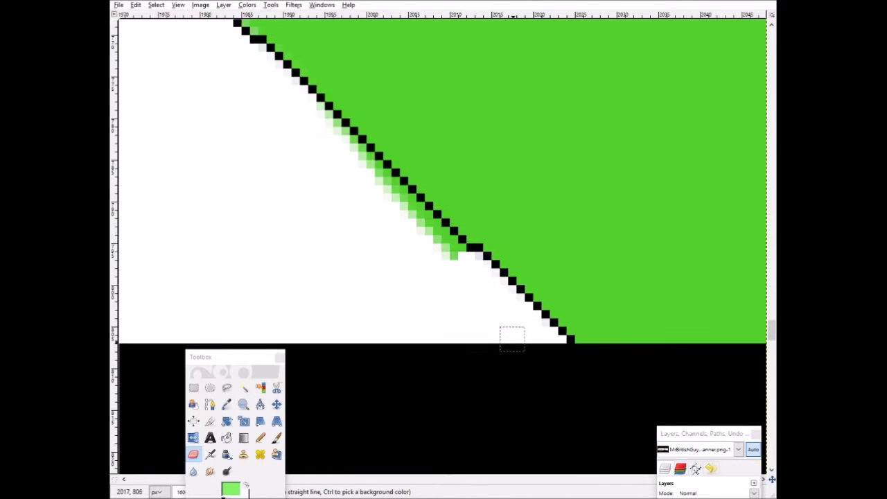
{"action": "scroll", "coordinate": [437, 230], "scroll_direction": "up", "scroll_amount": 3}
{"action": "scroll", "coordinate": [388, 187], "scroll_direction": "left", "scroll_amount": 2}
{"action": "left_click", "coordinate": [329, 222], "text": "shift"}
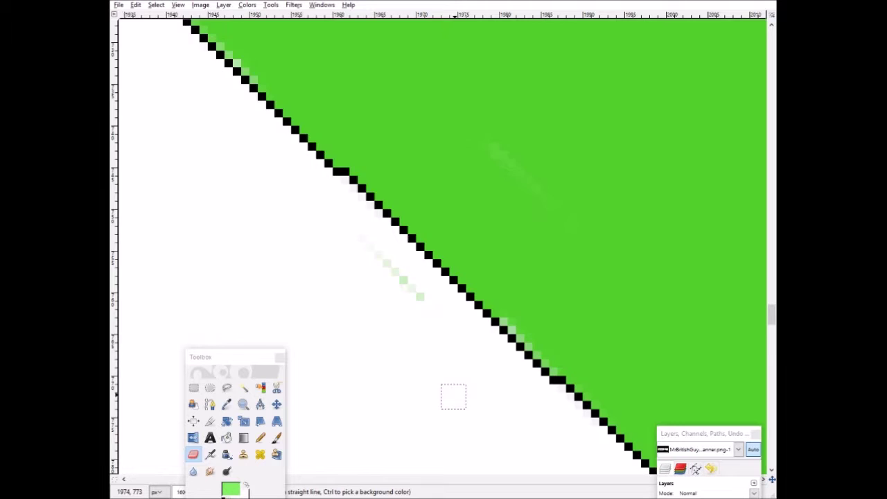
{"action": "scroll", "coordinate": [451, 396], "scroll_direction": "up", "scroll_amount": 5}
{"action": "scroll", "coordinate": [297, 257], "scroll_direction": "left", "scroll_amount": 5}
{"action": "scroll", "coordinate": [242, 35], "scroll_direction": "left", "scroll_amount": 5}
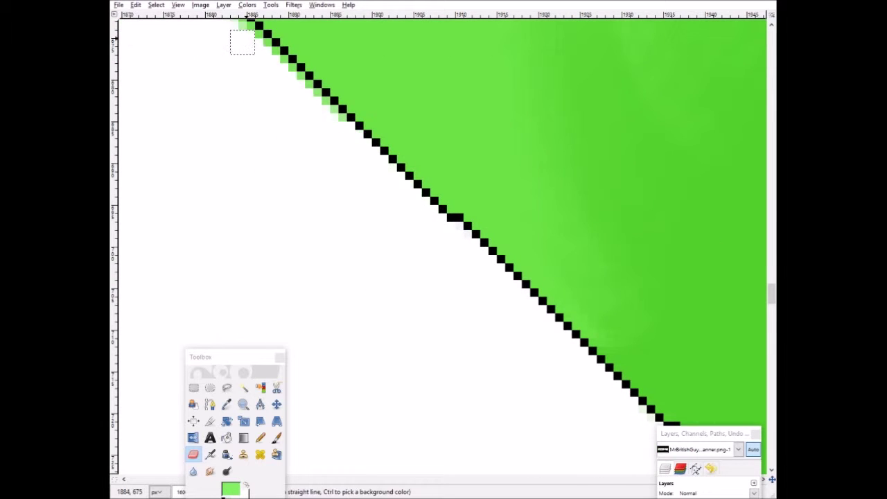
{"action": "scroll", "coordinate": [198, 222], "scroll_direction": "up", "scroll_amount": 5}
{"action": "left_click", "coordinate": [304, 253], "text": "shift"}
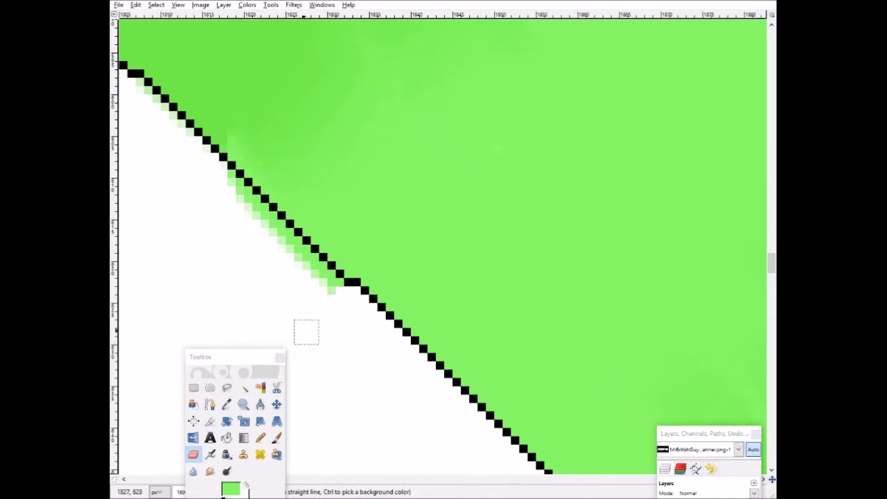
Erase the green spill along the upper half of the inner right-hand stripe's lower-left outline, up to its top end.
{"action": "scroll", "coordinate": [307, 326], "scroll_direction": "left", "scroll_amount": 5}
{"action": "scroll", "coordinate": [307, 326], "scroll_direction": "up", "scroll_amount": 5}
{"action": "scroll", "coordinate": [486, 201], "scroll_direction": "up", "scroll_amount": 5}
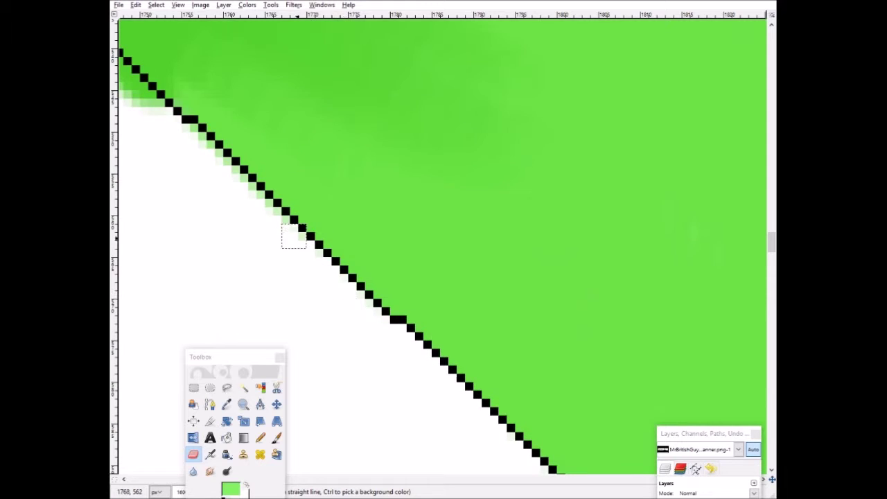
{"action": "scroll", "coordinate": [285, 263], "scroll_direction": "left", "scroll_amount": 4}
{"action": "scroll", "coordinate": [292, 173], "scroll_direction": "up", "scroll_amount": 4}
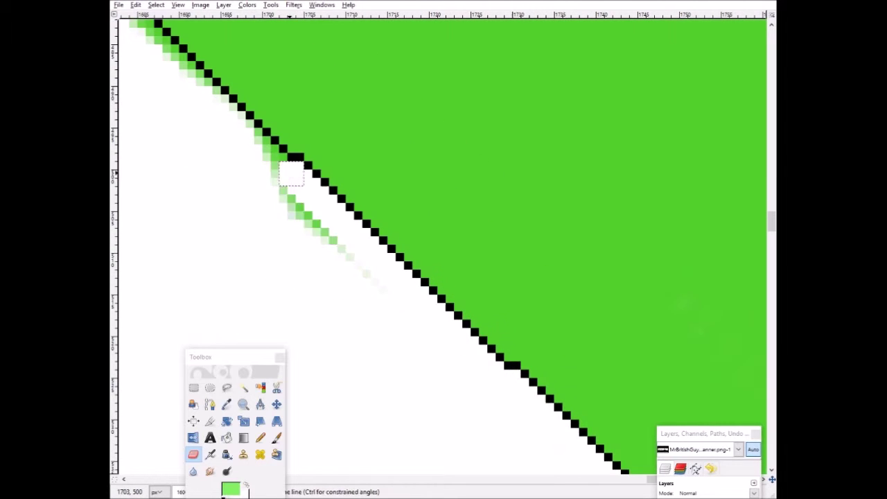
{"action": "scroll", "coordinate": [476, 429], "scroll_direction": "up", "scroll_amount": 4}
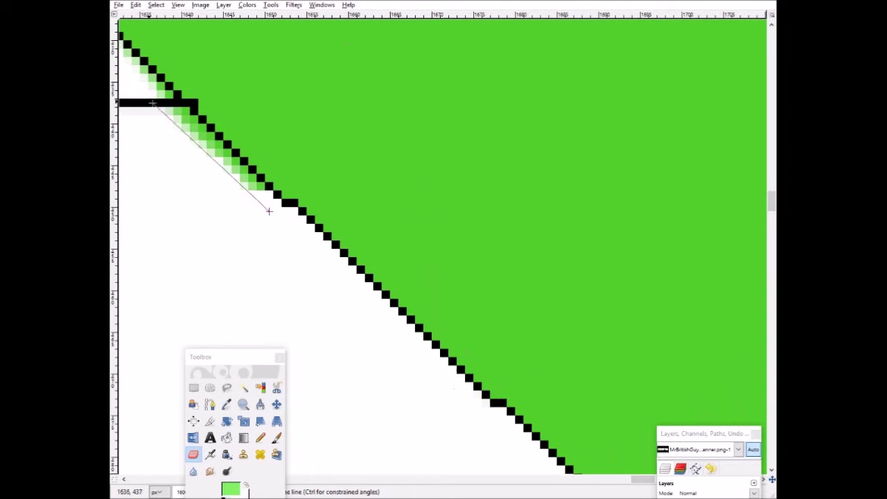
{"action": "scroll", "coordinate": [268, 208], "scroll_direction": "left", "scroll_amount": 4}
{"action": "scroll", "coordinate": [230, 266], "scroll_direction": "up", "scroll_amount": 4}
{"action": "scroll", "coordinate": [230, 266], "scroll_direction": "left", "scroll_amount": 4}
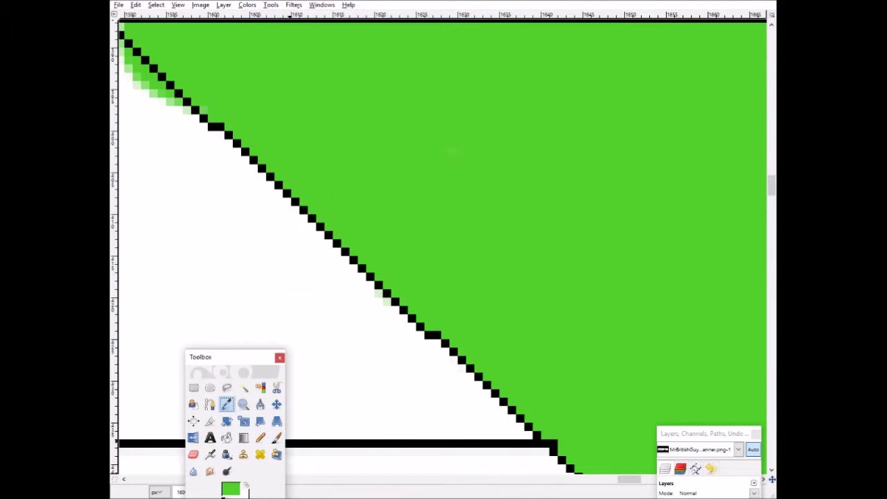
{"action": "key", "text": "shift+e"}
{"action": "scroll", "coordinate": [257, 347], "scroll_direction": "left", "scroll_amount": 4}
{"action": "scroll", "coordinate": [211, 340], "scroll_direction": "up", "scroll_amount": 4}
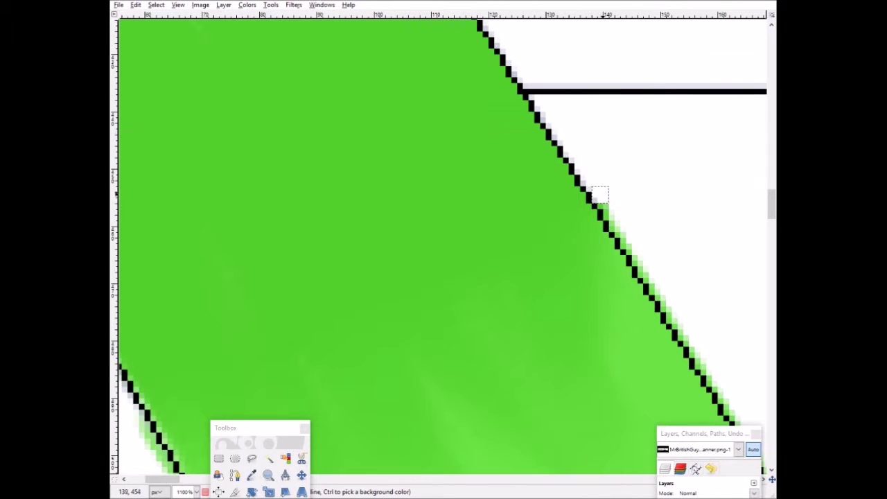
Erase the green spill along the upper half of the inner left-hand stripe's upper-right outline.
{"action": "scroll", "coordinate": [664, 280], "scroll_direction": "down", "scroll_amount": 2}
{"action": "scroll", "coordinate": [426, 331], "scroll_direction": "up", "scroll_amount": 3}
{"action": "scroll", "coordinate": [425, 129], "scroll_direction": "up", "scroll_amount": 2}
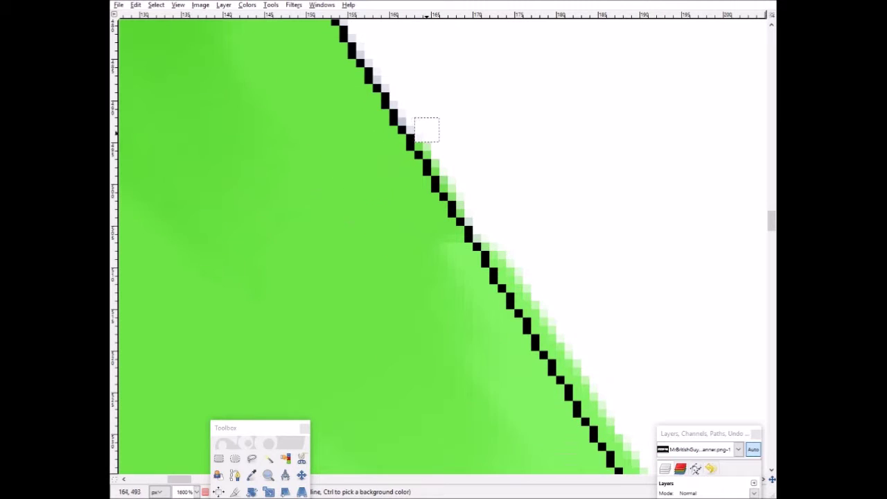
{"action": "left_click_drag", "start_coordinate": [494, 139], "coordinate": [643, 341]}
{"action": "scroll", "coordinate": [644, 154], "scroll_direction": "down", "scroll_amount": 3}
{"action": "scroll", "coordinate": [510, 323], "scroll_direction": "right", "scroll_amount": 3}
{"action": "left_click_drag", "start_coordinate": [416, 110], "coordinate": [435, 152]}
{"action": "scroll", "coordinate": [435, 152], "scroll_direction": "down", "scroll_amount": 3}
{"action": "left_click_drag", "start_coordinate": [513, 52], "coordinate": [668, 295]}
{"action": "scroll", "coordinate": [669, 295], "scroll_direction": "down", "scroll_amount": 3}
{"action": "left_click_drag", "start_coordinate": [673, 83], "coordinate": [759, 239]}
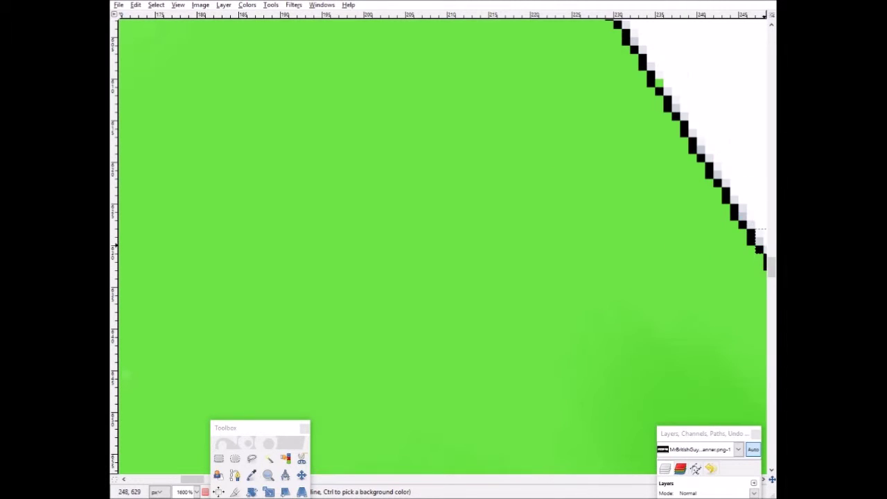
Erase the green spill along the middle stretch of the inner left-hand stripe's upper-right outline.
{"action": "scroll", "coordinate": [758, 239], "scroll_direction": "right", "scroll_amount": 3}
{"action": "scroll", "coordinate": [368, 340], "scroll_direction": "up", "scroll_amount": 2}
{"action": "left_click_drag", "start_coordinate": [416, 128], "coordinate": [565, 356]}
{"action": "scroll", "coordinate": [565, 357], "scroll_direction": "down", "scroll_amount": 5}
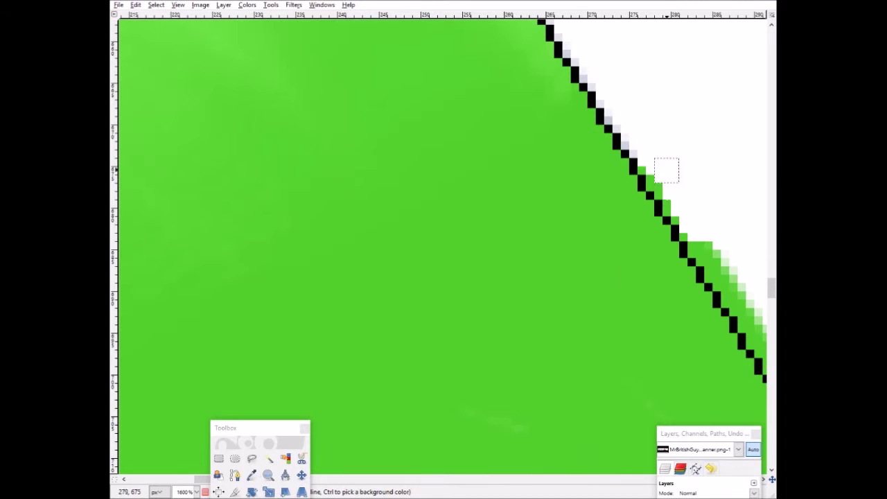
{"action": "scroll", "coordinate": [481, 470], "scroll_direction": "down", "scroll_amount": 3}
{"action": "scroll", "coordinate": [481, 470], "scroll_direction": "right", "scroll_amount": 3}
{"action": "left_click_drag", "start_coordinate": [500, 168], "coordinate": [550, 185]}
{"action": "scroll", "coordinate": [536, 136], "scroll_direction": "down", "scroll_amount": 3}
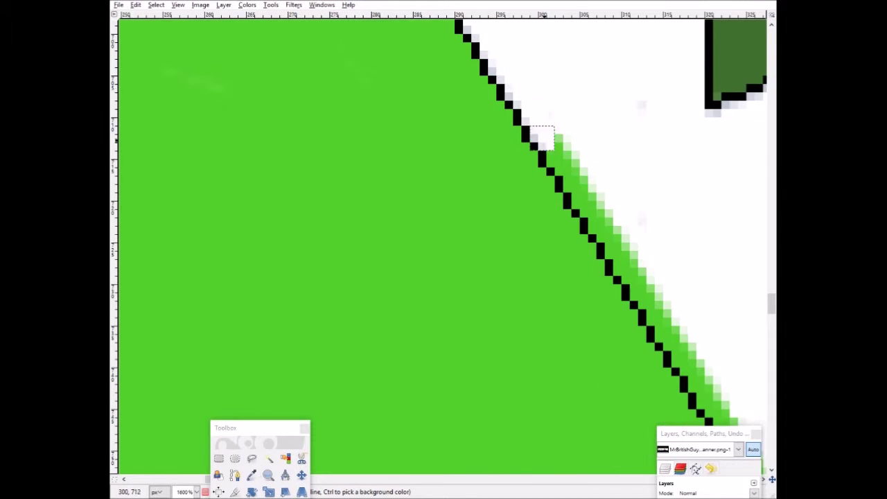
Erase the green spill along the lowest stretch of the inner left-hand stripe's upper-right outline, down to its bottom end.
{"action": "scroll", "coordinate": [536, 136], "scroll_direction": "down", "scroll_amount": 5}
{"action": "scroll", "coordinate": [340, 148], "scroll_direction": "right", "scroll_amount": 5}
{"action": "scroll", "coordinate": [457, 109], "scroll_direction": "down", "scroll_amount": 2}
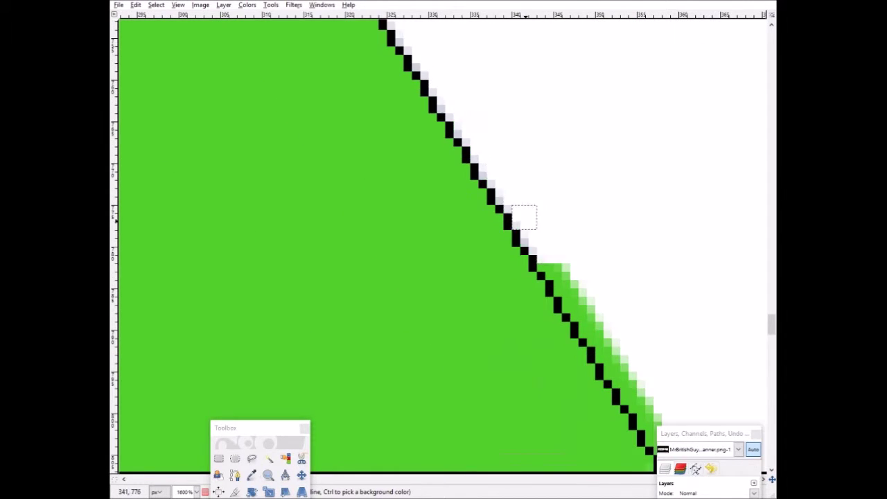
{"action": "scroll", "coordinate": [524, 217], "scroll_direction": "down", "scroll_amount": 5}
{"action": "scroll", "coordinate": [524, 217], "scroll_direction": "right", "scroll_amount": 2}
{"action": "left_click_drag", "start_coordinate": [562, 163], "coordinate": [649, 286]}
Erase the green spill along the lower half of the inner left-hand stripe's lower-left outline, starting from the bottom end.
{"action": "scroll", "coordinate": [632, 262], "scroll_direction": "left", "scroll_amount": 10}
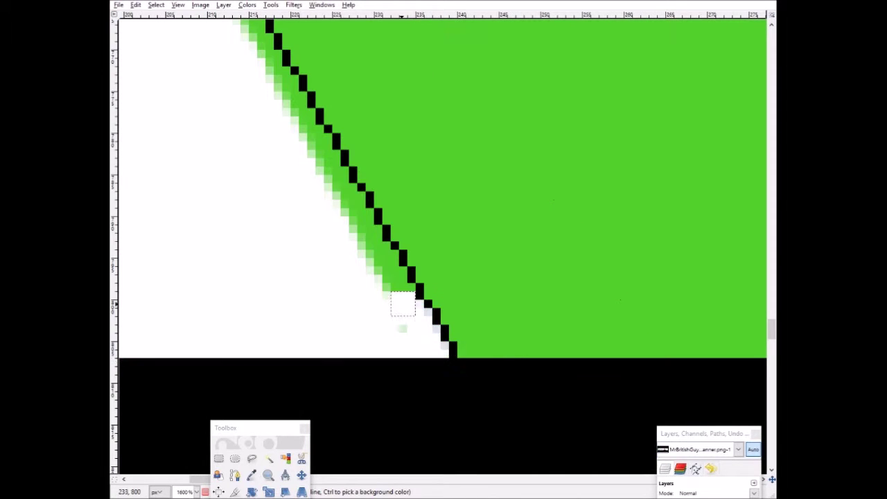
{"action": "left_click_drag", "start_coordinate": [361, 245], "coordinate": [342, 185]}
{"action": "scroll", "coordinate": [342, 185], "scroll_direction": "up", "scroll_amount": 5}
{"action": "scroll", "coordinate": [282, 127], "scroll_direction": "left", "scroll_amount": 2}
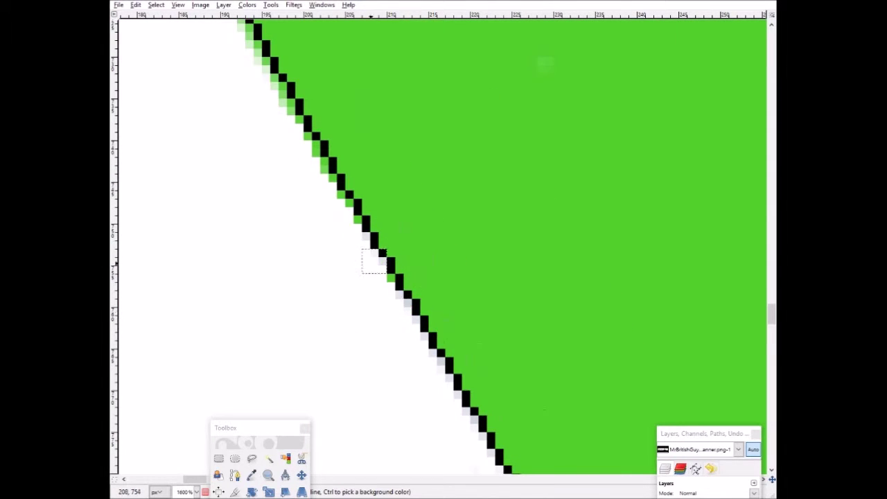
{"action": "scroll", "coordinate": [375, 261], "scroll_direction": "up", "scroll_amount": 3}
{"action": "scroll", "coordinate": [333, 309], "scroll_direction": "left", "scroll_amount": 5}
{"action": "scroll", "coordinate": [333, 308], "scroll_direction": "up", "scroll_amount": 3}
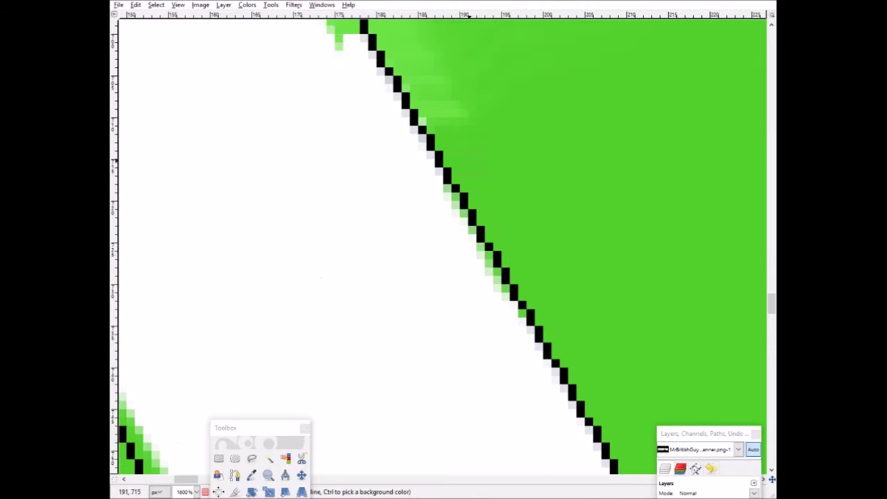
Erase the green spill along the upper half of the inner left-hand stripe's lower-left outline, up to the image's left edge.
{"action": "scroll", "coordinate": [339, 252], "scroll_direction": "up", "scroll_amount": 6}
{"action": "scroll", "coordinate": [357, 337], "scroll_direction": "up", "scroll_amount": 3}
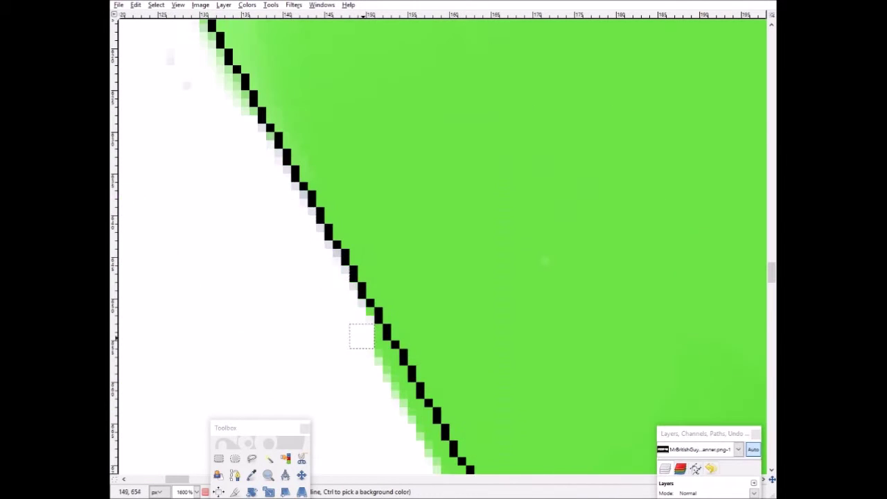
{"action": "scroll", "coordinate": [356, 336], "scroll_direction": "left", "scroll_amount": 5}
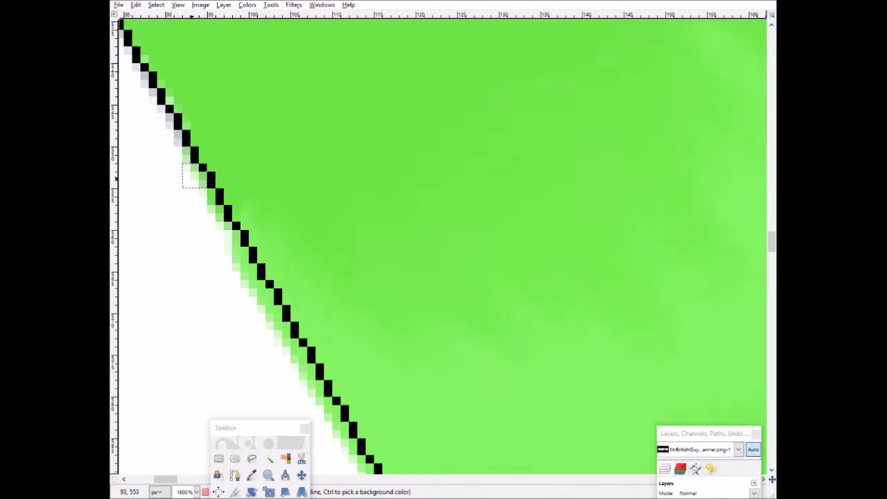
{"action": "scroll", "coordinate": [202, 200], "scroll_direction": "left", "scroll_amount": 6}
{"action": "scroll", "coordinate": [295, 309], "scroll_direction": "up", "scroll_amount": 8}
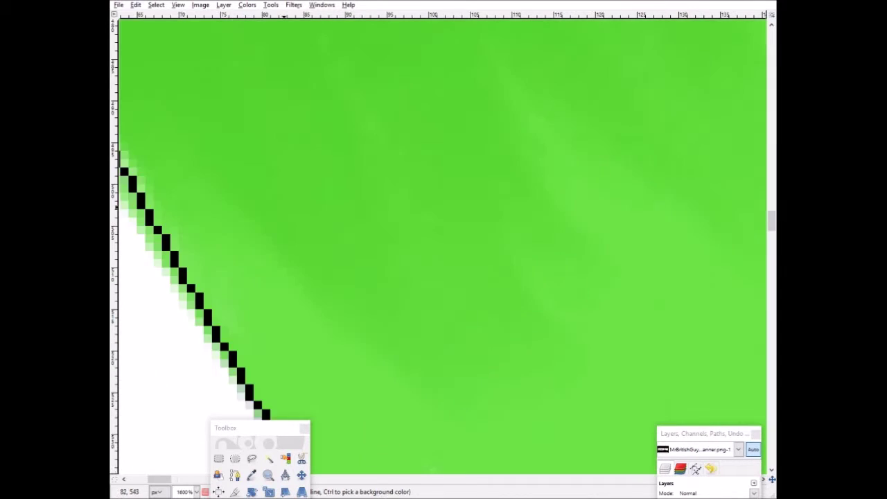
{"action": "scroll", "coordinate": [295, 310], "scroll_direction": "down", "scroll_amount": 5}
{"action": "scroll", "coordinate": [293, 162], "scroll_direction": "down", "scroll_amount": 8}
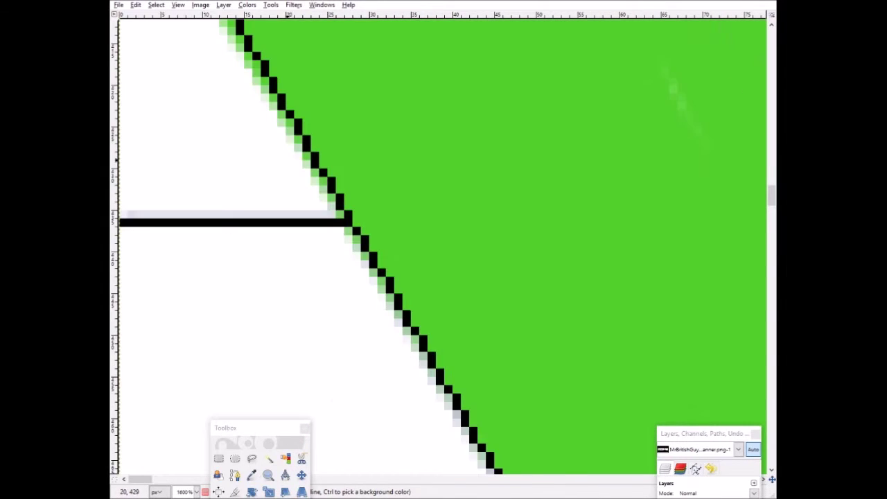
{"action": "scroll", "coordinate": [381, 270], "scroll_direction": "left", "scroll_amount": 5}
{"action": "scroll", "coordinate": [444, 246], "scroll_direction": "up", "scroll_amount": 8}
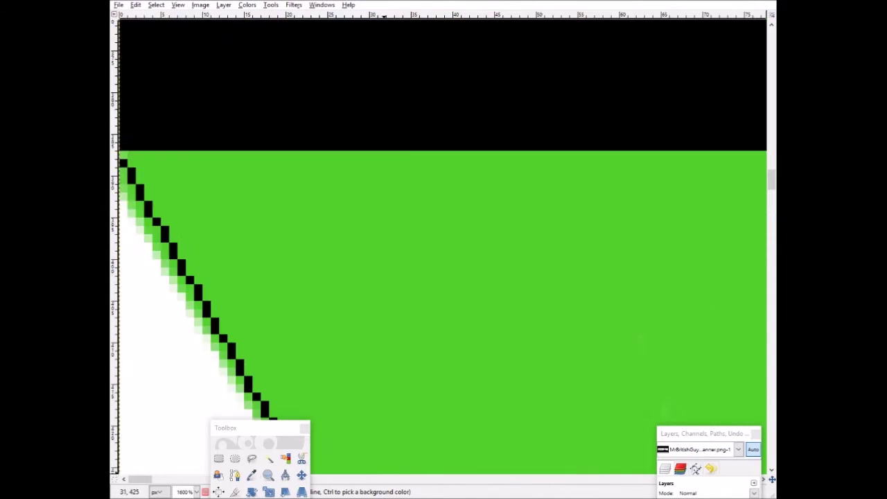
Erase the green spill along the upper third of the outer left-hand stripe's upper-right outline.
{"action": "scroll", "coordinate": [444, 256], "scroll_direction": "down", "scroll_amount": 3}
{"action": "scroll", "coordinate": [156, 175], "scroll_direction": "down", "scroll_amount": 20}
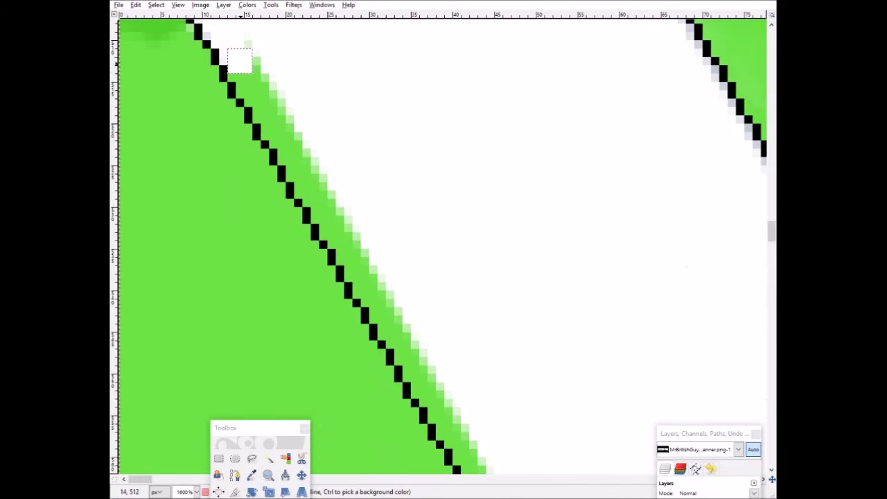
{"action": "mouse_move", "coordinate": [239, 61]}
{"action": "left_mouse_down"}
{"action": "mouse_move", "coordinate": [293, 168]}
{"action": "mouse_move", "coordinate": [257, 202]}
{"action": "mouse_move", "coordinate": [312, 55]}
{"action": "mouse_move", "coordinate": [381, 189]}
{"action": "left_mouse_up"}
{"action": "scroll", "coordinate": [294, 169], "scroll_direction": "up", "scroll_amount": 3}
{"action": "scroll", "coordinate": [257, 202], "scroll_direction": "down", "scroll_amount": 6}
{"action": "scroll", "coordinate": [381, 188], "scroll_direction": "down", "scroll_amount": 3}
{"action": "left_click_drag", "start_coordinate": [406, 115], "coordinate": [443, 189]}
{"action": "scroll", "coordinate": [443, 189], "scroll_direction": "down", "scroll_amount": 2}
{"action": "left_click_drag", "start_coordinate": [451, 110], "coordinate": [507, 187]}
Erase the green spill along the middle third of the outer left-hand stripe's upper-right outline.
{"action": "scroll", "coordinate": [532, 195], "scroll_direction": "down", "scroll_amount": 3}
{"action": "scroll", "coordinate": [363, 135], "scroll_direction": "right", "scroll_amount": 4}
{"action": "scroll", "coordinate": [363, 135], "scroll_direction": "down", "scroll_amount": 2}
{"action": "left_click_drag", "start_coordinate": [418, 51], "coordinate": [513, 186]}
{"action": "scroll", "coordinate": [612, 135], "scroll_direction": "down", "scroll_amount": 3}
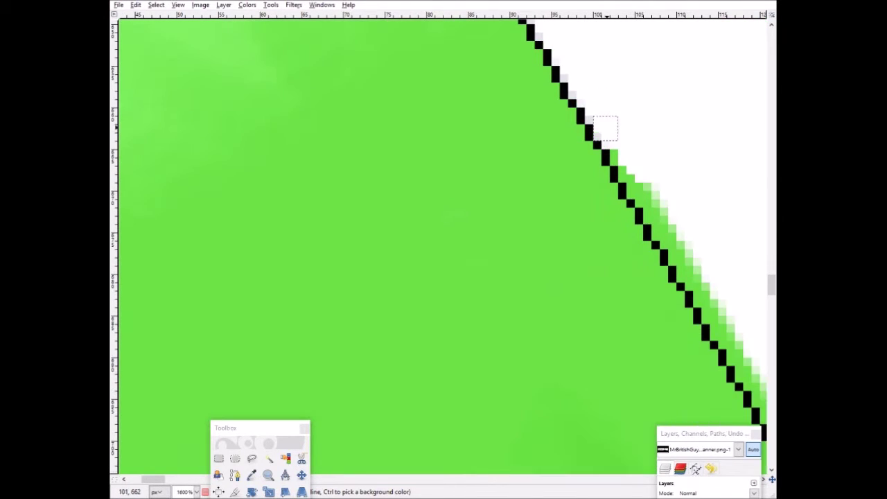
{"action": "left_click_drag", "start_coordinate": [612, 134], "coordinate": [727, 339]}
{"action": "scroll", "coordinate": [728, 339], "scroll_direction": "right", "scroll_amount": 3}
{"action": "left_click_drag", "start_coordinate": [580, 204], "coordinate": [624, 305]}
{"action": "scroll", "coordinate": [706, 235], "scroll_direction": "down", "scroll_amount": 3}
Erase the green spill along the lower third of the outer left-hand stripe's upper-right outline, down to its bottom end.
{"action": "left_click_drag", "start_coordinate": [620, 118], "coordinate": [731, 278]}
{"action": "scroll", "coordinate": [513, 301], "scroll_direction": "right", "scroll_amount": 4}
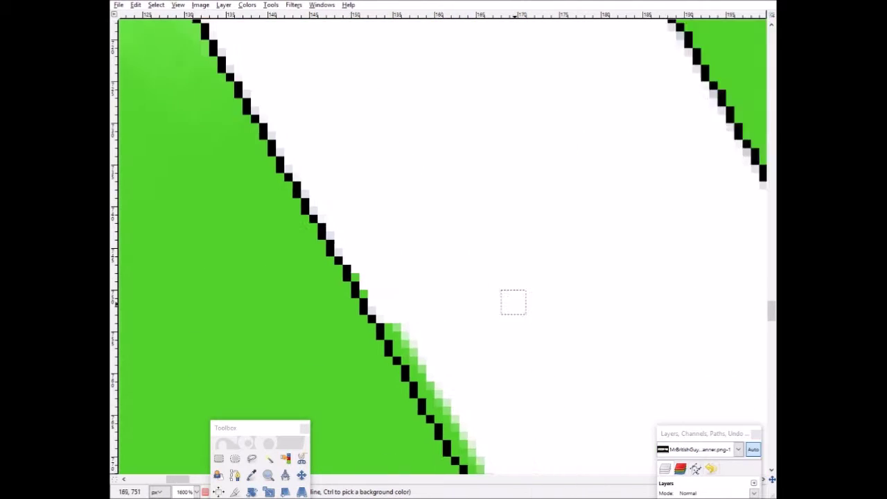
{"action": "scroll", "coordinate": [372, 42], "scroll_direction": "down", "scroll_amount": 3}
{"action": "left_click_drag", "start_coordinate": [372, 45], "coordinate": [415, 135]}
{"action": "scroll", "coordinate": [415, 135], "scroll_direction": "down", "scroll_amount": 2}
{"action": "left_click_drag", "start_coordinate": [454, 103], "coordinate": [538, 236]}
{"action": "scroll", "coordinate": [538, 236], "scroll_direction": "down", "scroll_amount": 3}
{"action": "left_click_drag", "start_coordinate": [585, 212], "coordinate": [648, 308]}
Erase the green spill along the lower half of the outer left-hand stripe's lower-left outline.
{"action": "scroll", "coordinate": [648, 308], "scroll_direction": "left", "scroll_amount": 6}
{"action": "mouse_move", "coordinate": [451, 154]}
{"action": "left_mouse_down"}
{"action": "mouse_move", "coordinate": [465, 204]}
{"action": "mouse_move", "coordinate": [534, 309]}
{"action": "left_mouse_up"}
{"action": "scroll", "coordinate": [534, 309], "scroll_direction": "up", "scroll_amount": 3}
{"action": "left_click_drag", "start_coordinate": [336, 200], "coordinate": [402, 301]}
{"action": "scroll", "coordinate": [399, 198], "scroll_direction": "down", "scroll_amount": 3}
{"action": "left_click_drag", "start_coordinate": [405, 194], "coordinate": [447, 260]}
{"action": "scroll", "coordinate": [447, 260], "scroll_direction": "left", "scroll_amount": 3}
{"action": "scroll", "coordinate": [447, 260], "scroll_direction": "up", "scroll_amount": 5}
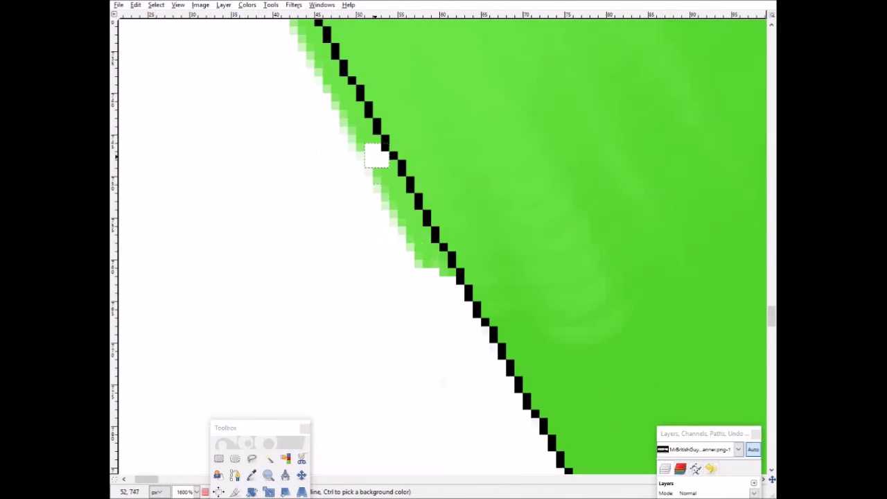
Erase the green spill along the upper half of the outer left-hand stripe's lower-left outline.
{"action": "left_click_drag", "start_coordinate": [367, 148], "coordinate": [451, 270]}
{"action": "scroll", "coordinate": [451, 270], "scroll_direction": "up", "scroll_amount": 3}
{"action": "left_click_drag", "start_coordinate": [298, 142], "coordinate": [375, 267]}
{"action": "left_click_drag", "start_coordinate": [326, 138], "coordinate": [301, 119]}
{"action": "scroll", "coordinate": [393, 205], "scroll_direction": "up", "scroll_amount": 3}
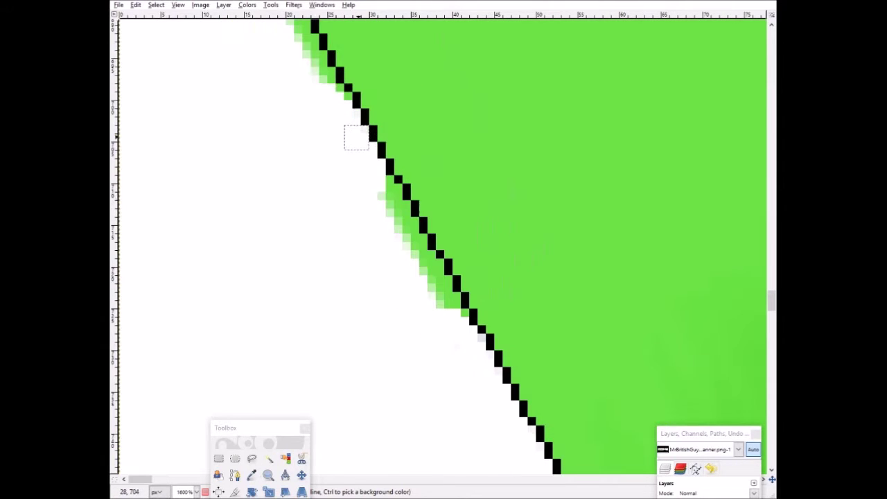
{"action": "left_click_drag", "start_coordinate": [356, 135], "coordinate": [430, 274]}
{"action": "scroll", "coordinate": [290, 220], "scroll_direction": "left", "scroll_amount": 3}
{"action": "scroll", "coordinate": [289, 220], "scroll_direction": "up", "scroll_amount": 3}
{"action": "left_click_drag", "start_coordinate": [253, 142], "coordinate": [346, 326]}
{"action": "scroll", "coordinate": [347, 326], "scroll_direction": "up", "scroll_amount": 10}
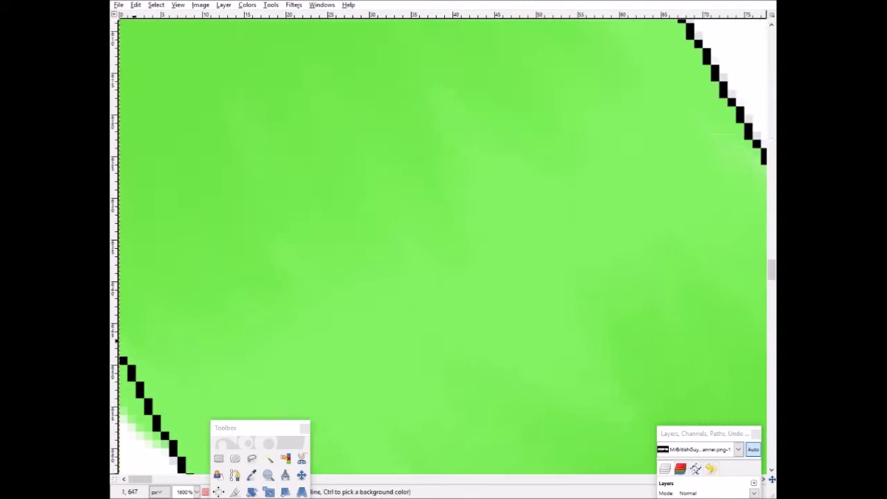
Move the toolbox clear of the outline and erase the remaining green spill where the outer left-hand stripe meets the image's edge.
{"action": "scroll", "coordinate": [347, 326], "scroll_direction": "down", "scroll_amount": 3}
{"action": "left_click_drag", "start_coordinate": [225, 428], "coordinate": [258, 345]}
{"action": "scroll", "coordinate": [444, 242], "scroll_direction": "down", "scroll_amount": 3}
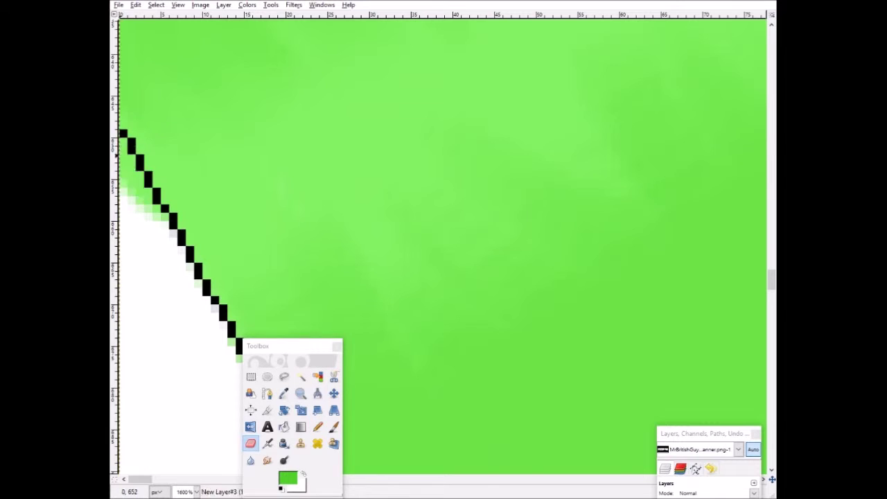
{"action": "scroll", "coordinate": [444, 243], "scroll_direction": "down", "scroll_amount": 5}
{"action": "scroll", "coordinate": [444, 242], "scroll_direction": "down", "scroll_amount": 1}
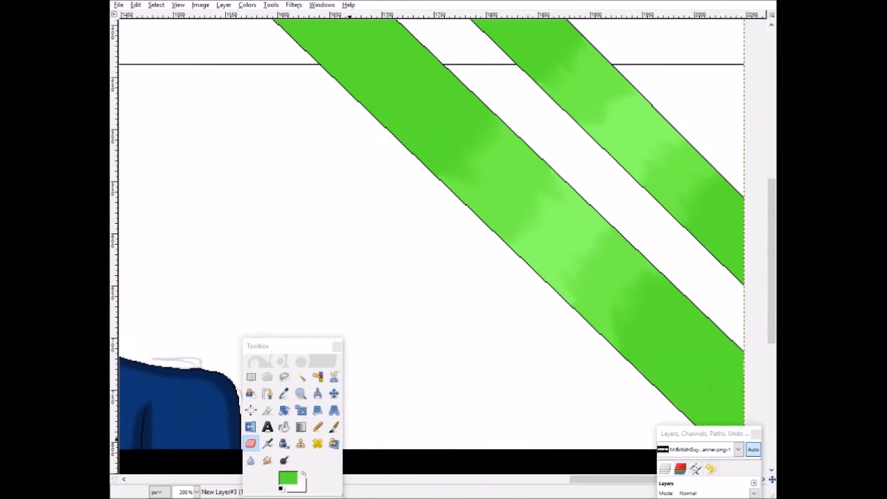
Add a new layer directly above the white bottom layer and move the layers dialog clear of the right-hand stripes.
{"action": "scroll", "coordinate": [465, 277], "scroll_direction": "up", "scroll_amount": 3}
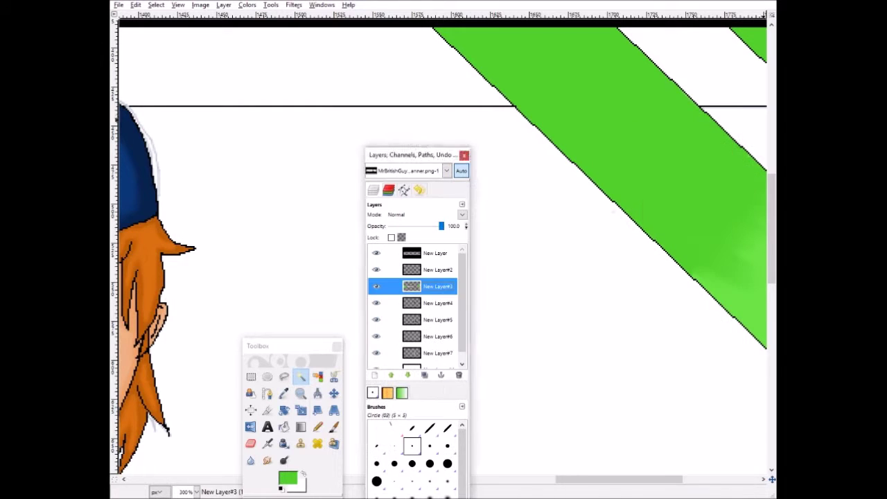
{"action": "scroll", "coordinate": [443, 250], "scroll_direction": "up", "scroll_amount": 3}
{"action": "scroll", "coordinate": [443, 249], "scroll_direction": "right", "scroll_amount": 6}
{"action": "scroll", "coordinate": [416, 305], "scroll_direction": "down", "scroll_amount": 2}
{"action": "left_click", "coordinate": [416, 341]}
{"action": "key", "text": "shift+ctrl+n"}
{"action": "key", "text": "Return"}
{"action": "left_click_drag", "start_coordinate": [416, 154], "coordinate": [161, 136]}
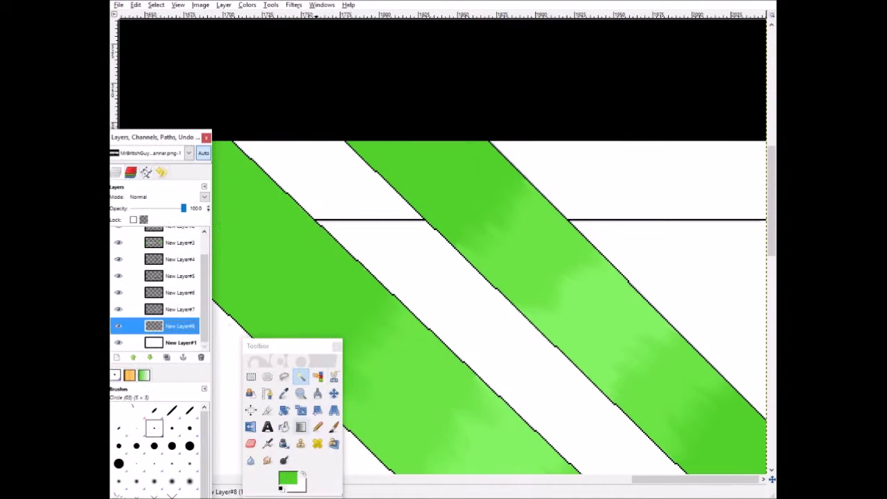
Choose the Pencil tool and change the foreground colour to purple.
{"action": "left_click", "coordinate": [318, 426]}
{"action": "left_click", "coordinate": [288, 478]}
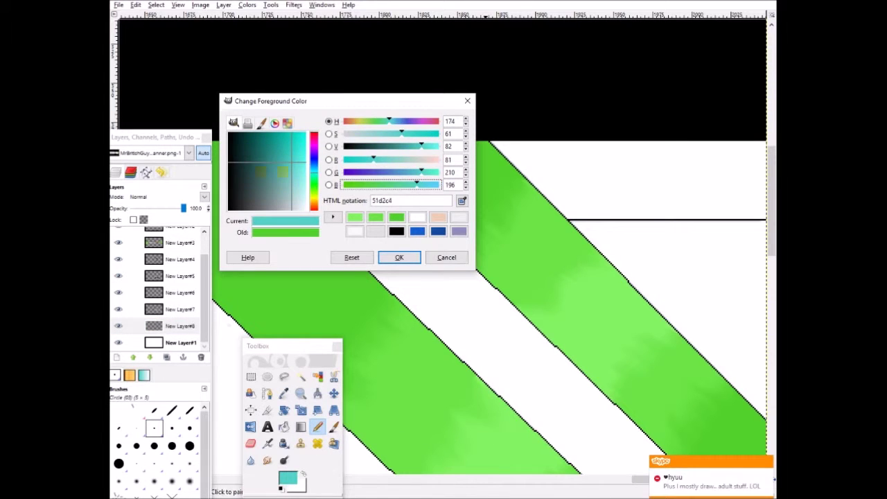
{"action": "key", "text": "Return"}
Trace a purple pencil line just inside the outlines of the upper bar section beyond the outer right-hand stripe, closing it along the black border.
{"action": "scroll", "coordinate": [443, 277], "scroll_direction": "up", "scroll_amount": 4}
{"action": "mouse_move", "coordinate": [161, 137]}
{"action": "left_mouse_down"}
{"action": "mouse_move", "coordinate": [233, 104]}
{"action": "mouse_move", "coordinate": [161, 137]}
{"action": "left_mouse_up"}
{"action": "scroll", "coordinate": [443, 277], "scroll_direction": "down", "scroll_amount": 3}
{"action": "scroll", "coordinate": [444, 277], "scroll_direction": "down", "scroll_amount": 3}
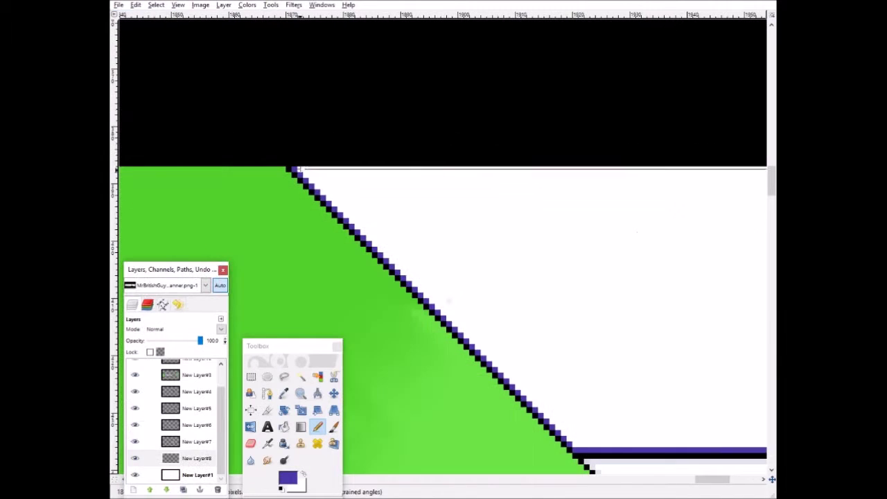
{"action": "left_click", "coordinate": [298, 169], "text": "shift"}
Select the white area inside the purple outline and set the Blend tool's gradient shape to Conical (sym).
{"action": "key", "text": "l"}
{"action": "scroll", "coordinate": [444, 278], "scroll_direction": "down", "scroll_amount": 3}
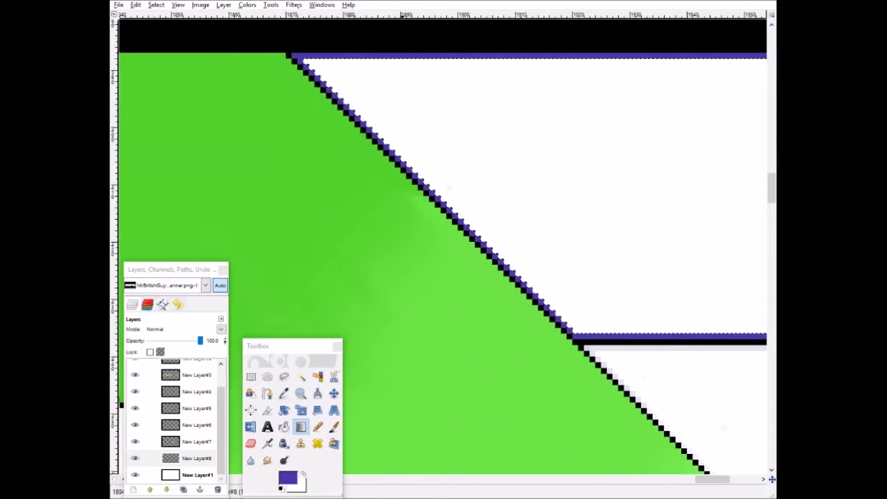
{"action": "double_click", "coordinate": [300, 426]}
{"action": "left_click", "coordinate": [274, 339]}
{"action": "left_click", "coordinate": [298, 365]}
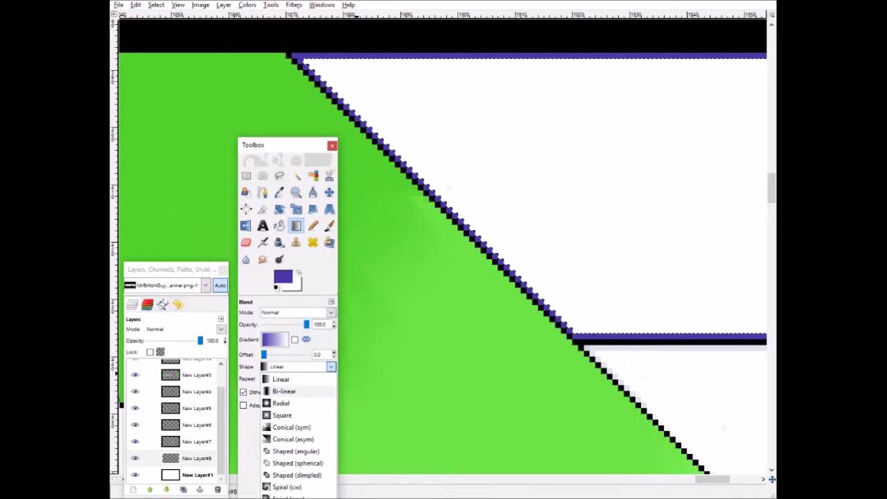
{"action": "left_click", "coordinate": [293, 427]}
Fill the selected bar section beyond the outer right-hand stripe with the purple-to-white conical gradient.
{"action": "key", "text": "shift+b"}
{"action": "left_click", "coordinate": [580, 197]}
{"action": "key", "text": "l"}
{"action": "right_click", "coordinate": [579, 197]}
{"action": "left_click", "coordinate": [306, 339]}
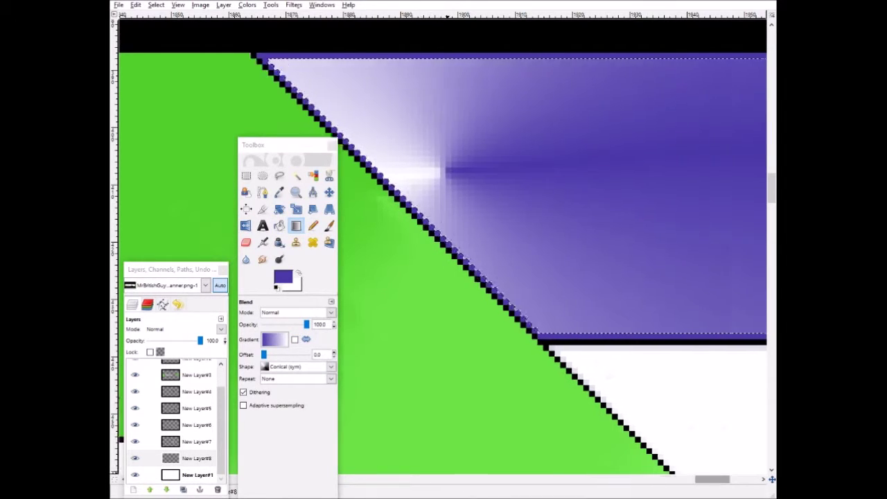
{"action": "scroll", "coordinate": [596, 375], "scroll_direction": "down", "scroll_amount": 2}
{"action": "scroll", "coordinate": [575, 219], "scroll_direction": "up", "scroll_amount": 4}
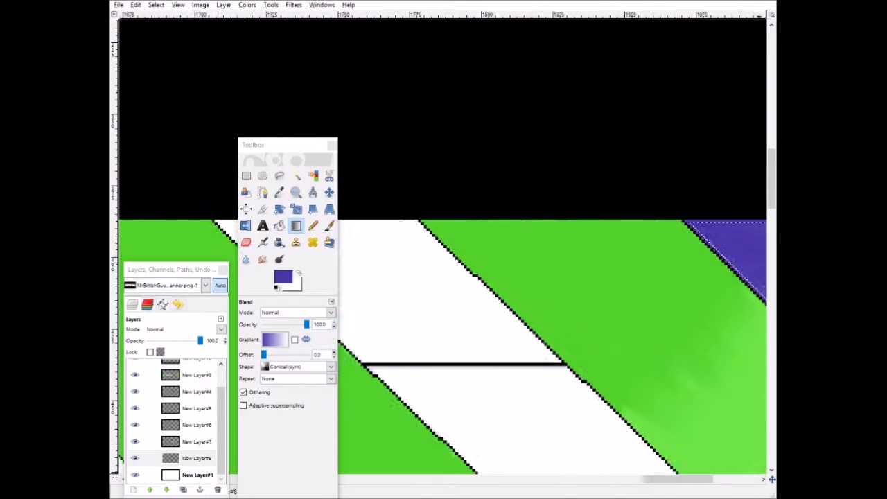
{"action": "key", "text": "ctrl+z"}
Trace a purple pencil line just inside the outlines of the upper bar section between the two right-hand stripes, closing it along the black border.
{"action": "key", "text": "n"}
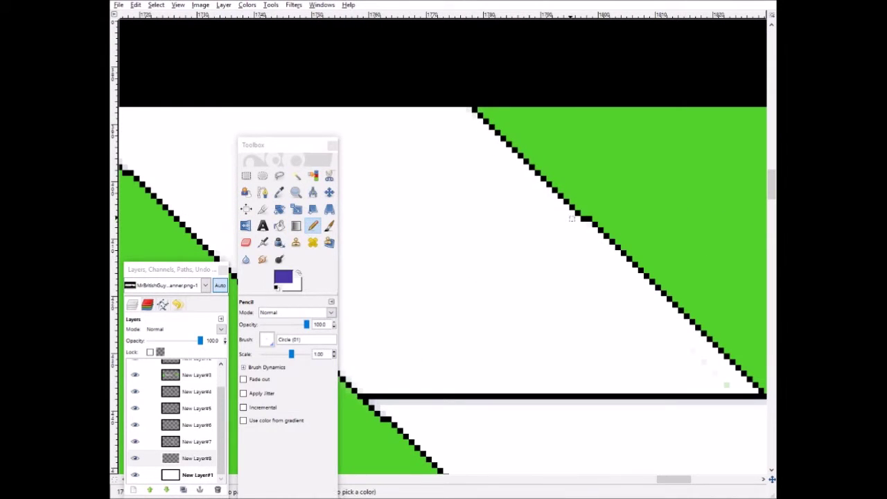
{"action": "scroll", "coordinate": [577, 218], "scroll_direction": "down", "scroll_amount": 2}
{"action": "scroll", "coordinate": [555, 213], "scroll_direction": "up", "scroll_amount": 2}
{"action": "key", "text": "r"}
{"action": "key", "text": "n"}
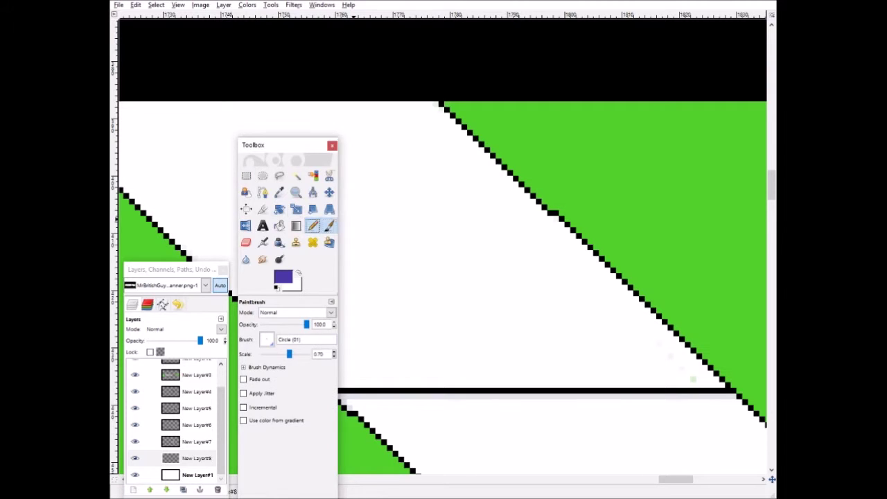
{"action": "scroll", "coordinate": [485, 277], "scroll_direction": "left", "scroll_amount": 4}
{"action": "left_click_drag", "start_coordinate": [253, 144], "coordinate": [664, 281]}
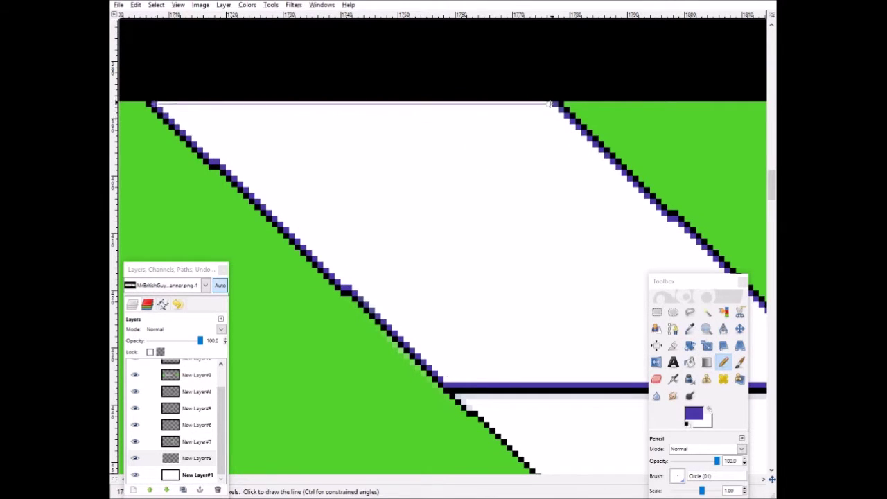
{"action": "left_click", "coordinate": [551, 104], "text": "shift"}
Select the outlined bar section between the two right-hand stripes and fill it with the purple conical gradient.
{"action": "key", "text": "ctrl+comma"}
{"action": "scroll", "coordinate": [444, 277], "scroll_direction": "right", "scroll_amount": 4}
{"action": "scroll", "coordinate": [443, 277], "scroll_direction": "down", "scroll_amount": 1}
{"action": "key", "text": "ctrl+z"}
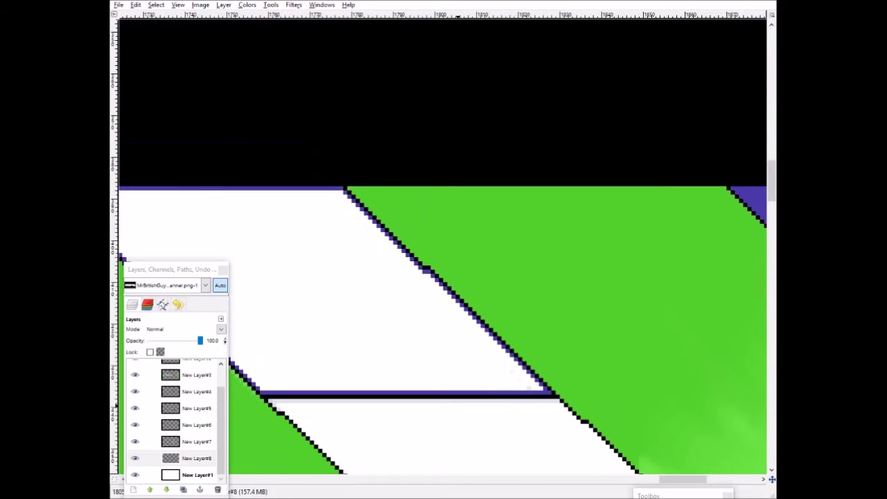
{"action": "scroll", "coordinate": [444, 277], "scroll_direction": "down", "scroll_amount": 3}
{"action": "left_click_drag", "start_coordinate": [651, 495], "coordinate": [580, 304]}
{"action": "key", "text": "l"}
{"action": "left_click_drag", "start_coordinate": [208, 125], "coordinate": [415, 256]}
{"action": "left_click_drag", "start_coordinate": [578, 305], "coordinate": [670, 158]}
{"action": "key", "text": "ctrl+z"}
{"action": "left_click_drag", "start_coordinate": [119, 76], "coordinate": [614, 277]}
Trace a purple pencil line inside the long upper bar section, along the inner right-hand stripe and the bar's lower line to the cap.
{"action": "key", "text": "minus"}
{"action": "key", "text": "r"}
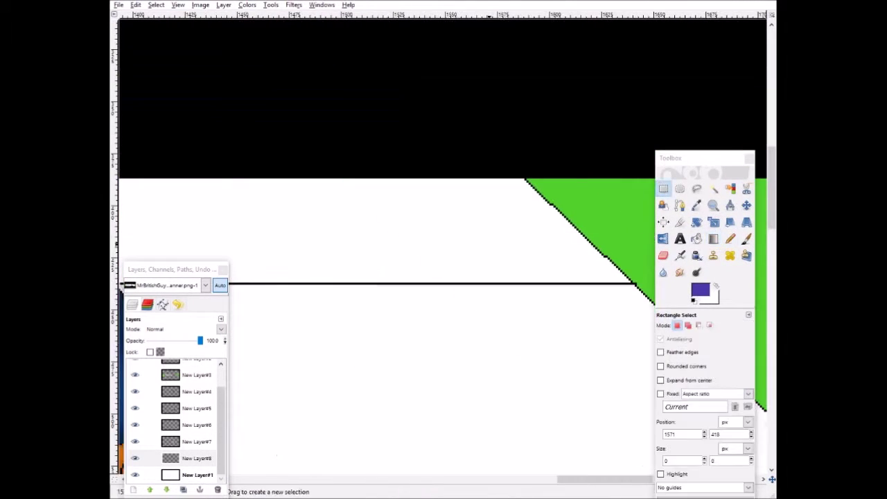
{"action": "scroll", "coordinate": [444, 312], "scroll_direction": "right", "scroll_amount": 2}
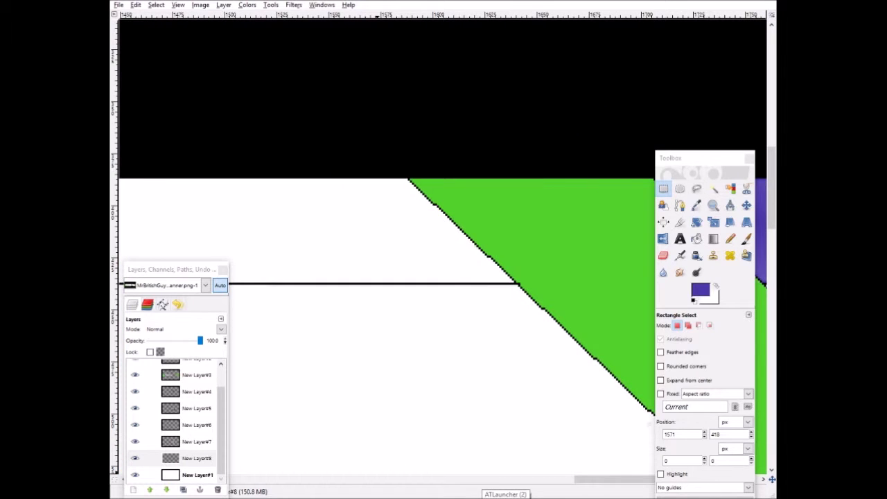
{"action": "left_click", "coordinate": [730, 238]}
{"action": "key", "text": "plus"}
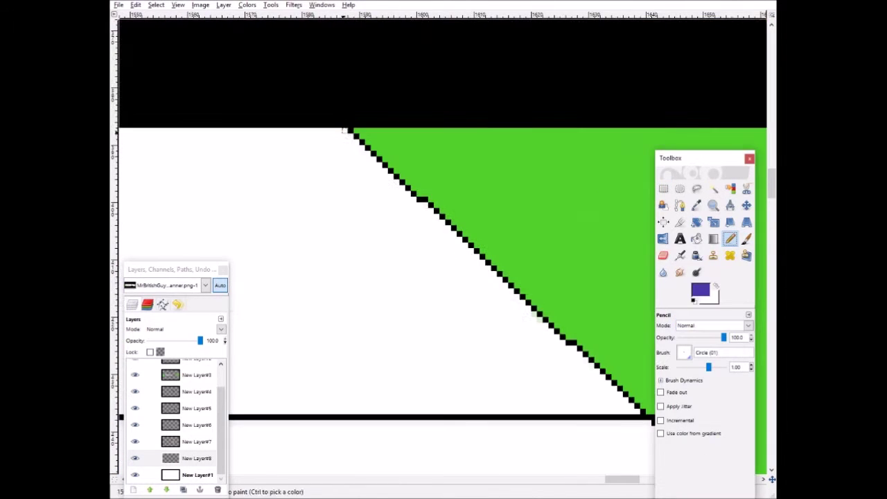
{"action": "left_click", "coordinate": [614, 405]}
{"action": "scroll", "coordinate": [614, 406], "scroll_direction": "left", "scroll_amount": 20}
{"action": "left_click", "coordinate": [401, 409], "text": "shift"}
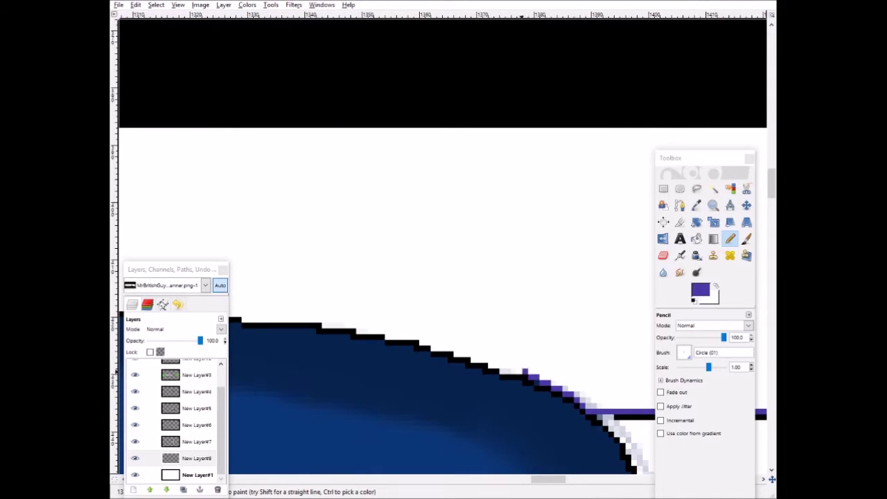
Continue the purple pencil line along the top outline of the character's cap.
{"action": "left_click", "coordinate": [433, 347]}
{"action": "scroll", "coordinate": [433, 347], "scroll_direction": "left", "scroll_amount": 2}
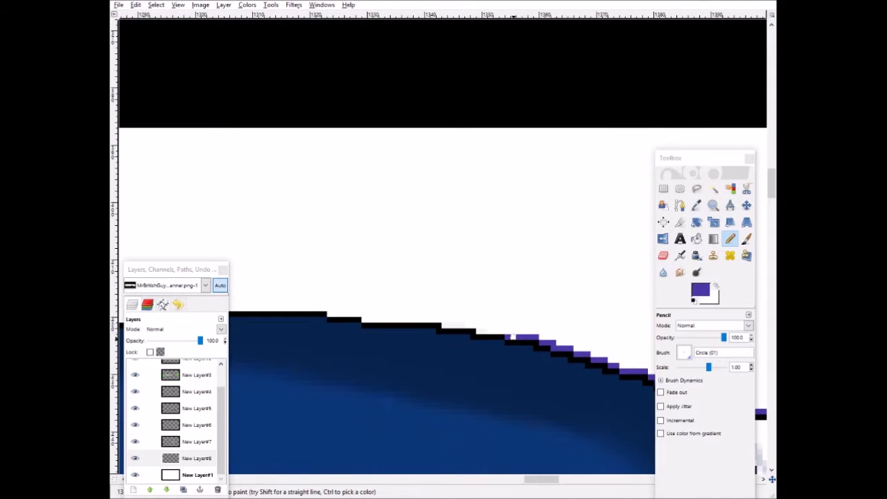
{"action": "scroll", "coordinate": [444, 324], "scroll_direction": "left", "scroll_amount": 3}
{"action": "scroll", "coordinate": [371, 302], "scroll_direction": "left", "scroll_amount": 3}
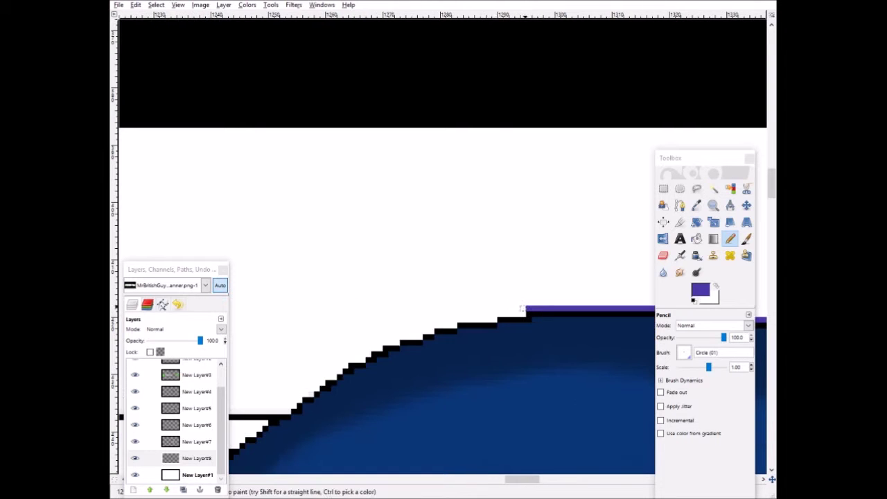
{"action": "scroll", "coordinate": [395, 343], "scroll_direction": "down", "scroll_amount": 3}
{"action": "left_click_drag", "start_coordinate": [397, 230], "coordinate": [370, 234]}
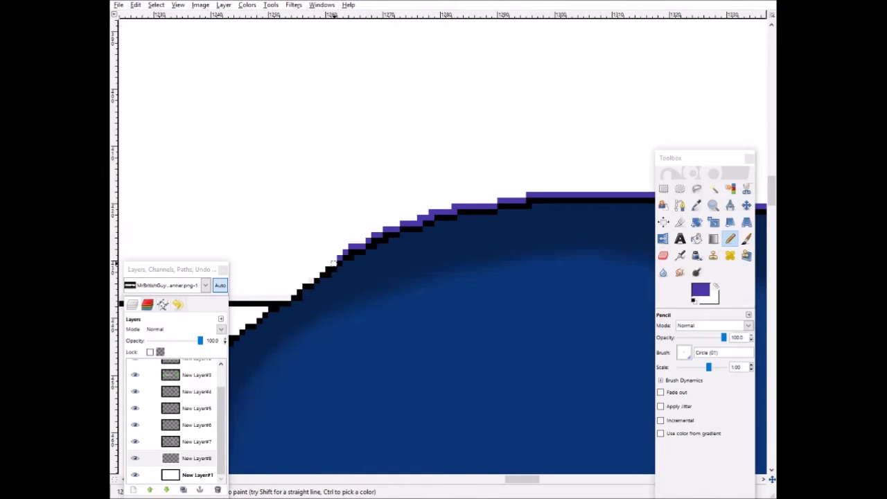
Extend the purple line along the bar's lower black line from the cap to the inner left-hand stripe and up that stripe's edge.
{"action": "scroll", "coordinate": [444, 277], "scroll_direction": "left", "scroll_amount": 10}
{"action": "scroll", "coordinate": [443, 277], "scroll_direction": "up", "scroll_amount": 3}
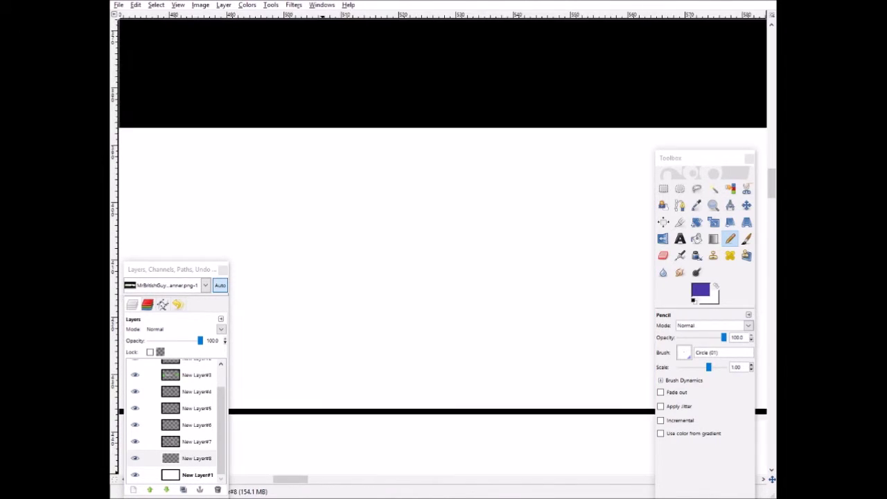
{"action": "scroll", "coordinate": [443, 277], "scroll_direction": "left", "scroll_amount": 5}
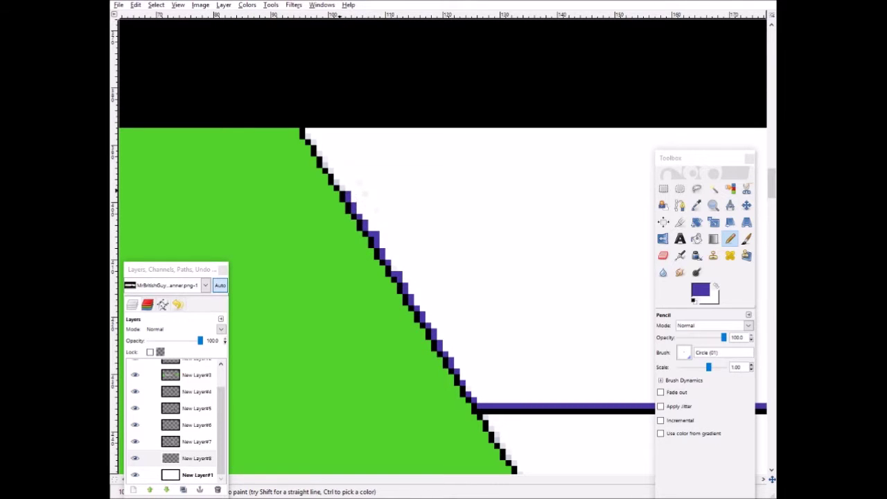
{"action": "scroll", "coordinate": [444, 277], "scroll_direction": "right", "scroll_amount": 15}
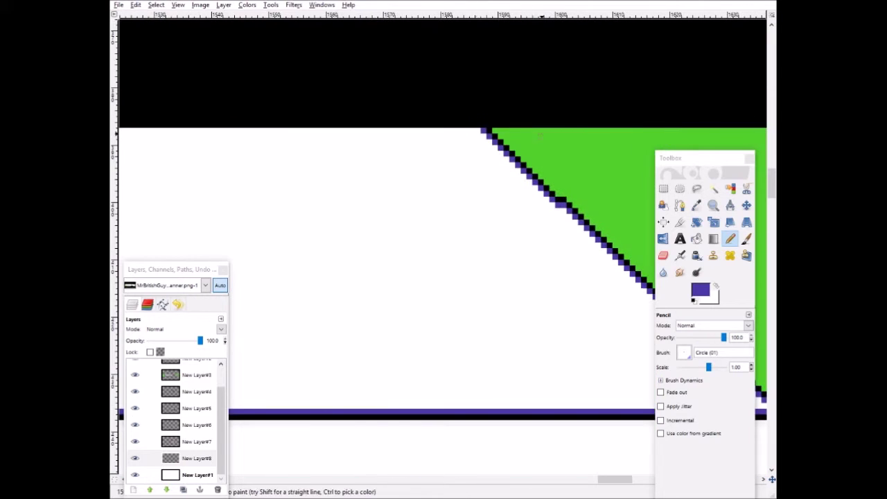
{"action": "key", "text": "shift+b"}
{"action": "left_click", "coordinate": [346, 270]}
{"action": "key", "text": "ctrl+z"}
Close the long bar section's purple outline with a straight line along the black border, from the inner right-hand stripe to the left-hand one.
{"action": "left_click_drag", "start_coordinate": [700, 158], "coordinate": [726, 453]}
{"action": "scroll", "coordinate": [444, 277], "scroll_direction": "down", "scroll_amount": 3}
{"action": "scroll", "coordinate": [444, 277], "scroll_direction": "up", "scroll_amount": 3}
{"action": "scroll", "coordinate": [444, 277], "scroll_direction": "right", "scroll_amount": 1}
{"action": "scroll", "coordinate": [443, 277], "scroll_direction": "left", "scroll_amount": 10}
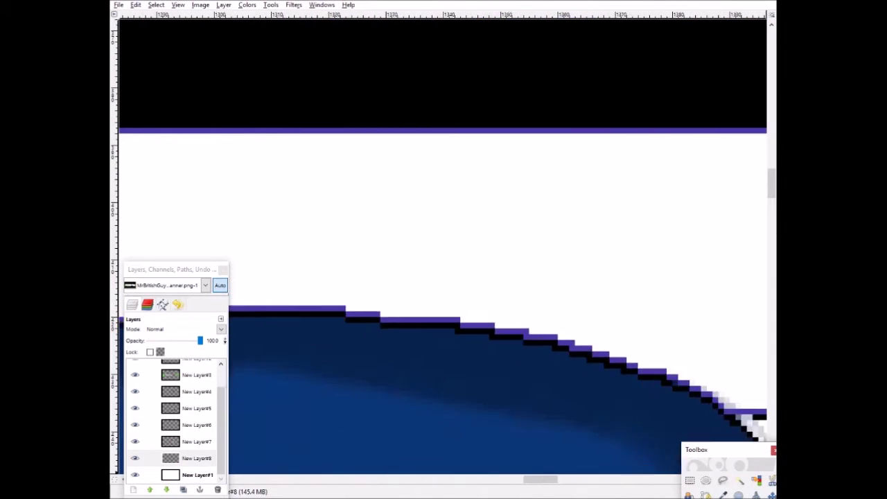
{"action": "scroll", "coordinate": [444, 278], "scroll_direction": "left", "scroll_amount": 3}
{"action": "left_click_drag", "start_coordinate": [697, 449], "coordinate": [619, 367]}
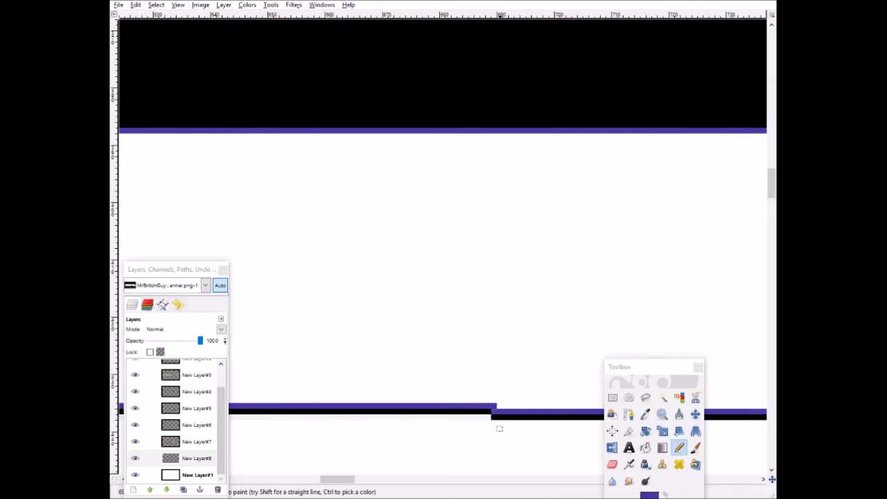
{"action": "scroll", "coordinate": [443, 277], "scroll_direction": "left", "scroll_amount": 10}
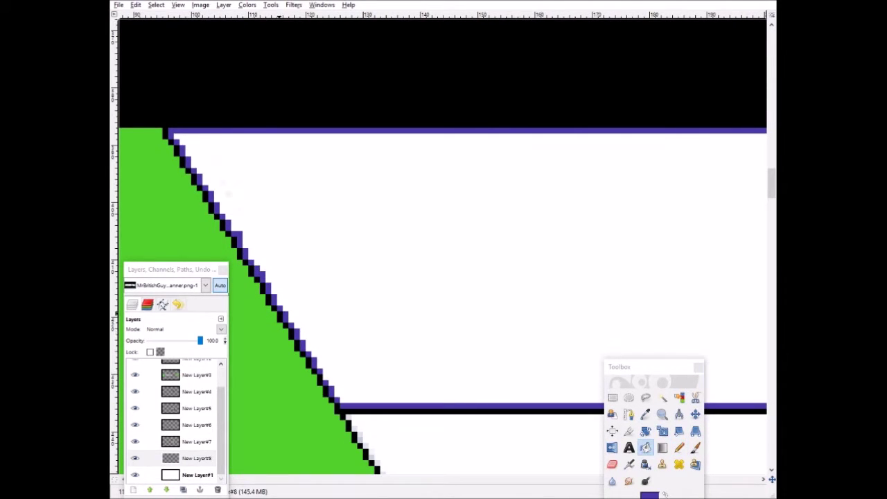
Inspect the purple outline of the long bar section for gaps, from the left-hand stripe past the cap to the right-hand stripe.
{"action": "scroll", "coordinate": [443, 277], "scroll_direction": "right", "scroll_amount": 15}
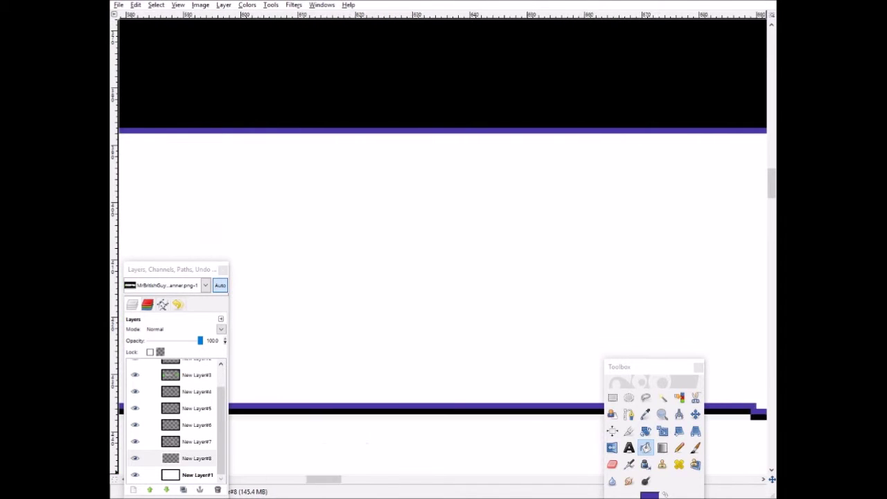
{"action": "scroll", "coordinate": [443, 277], "scroll_direction": "right", "scroll_amount": 4}
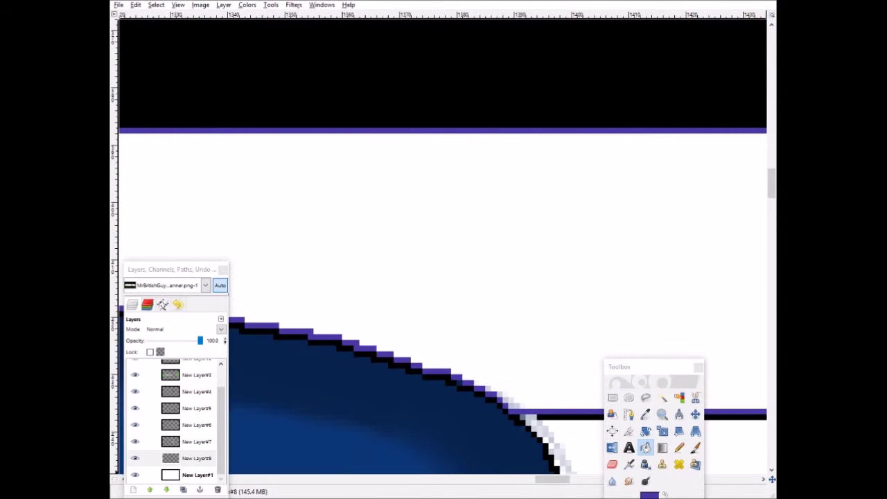
{"action": "scroll", "coordinate": [444, 277], "scroll_direction": "right", "scroll_amount": 10}
{"action": "scroll", "coordinate": [664, 485], "scroll_direction": "left", "scroll_amount": 12}
{"action": "left_click", "coordinate": [679, 447]}
{"action": "scroll", "coordinate": [324, 378], "scroll_direction": "up", "scroll_amount": 5}
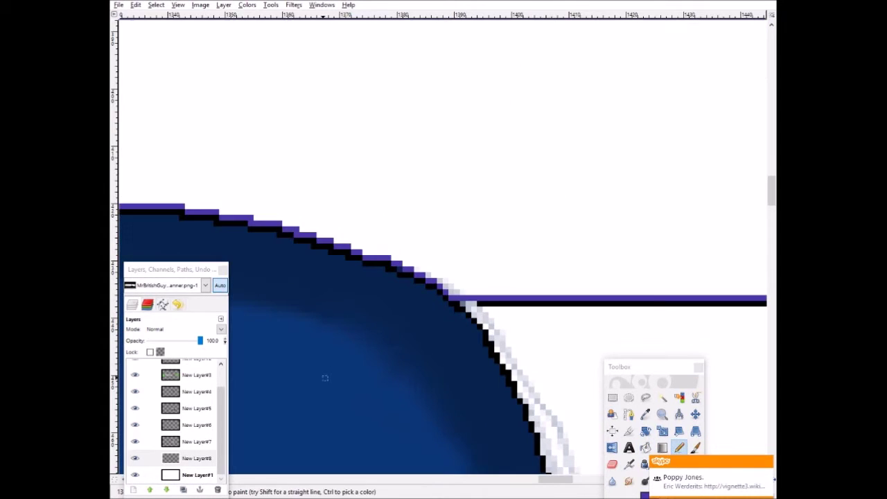
{"action": "scroll", "coordinate": [325, 377], "scroll_direction": "left", "scroll_amount": 10}
{"action": "scroll", "coordinate": [324, 377], "scroll_direction": "down", "scroll_amount": 2}
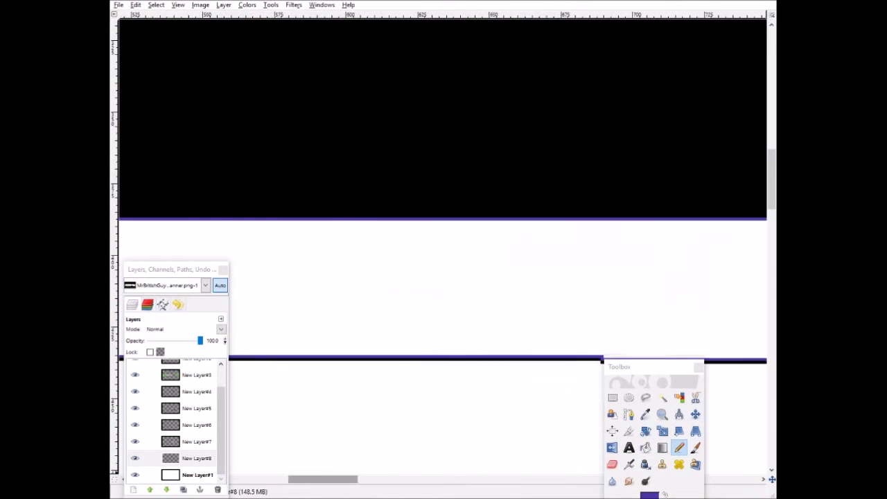
Fill the outlined long bar section with solid purple and select the filled area by colour.
{"action": "scroll", "coordinate": [443, 278], "scroll_direction": "up", "scroll_amount": 5}
{"action": "scroll", "coordinate": [444, 278], "scroll_direction": "down", "scroll_amount": 3}
{"action": "key", "text": "u"}
{"action": "left_click", "coordinate": [375, 198]}
{"action": "scroll", "coordinate": [443, 277], "scroll_direction": "down", "scroll_amount": 3}
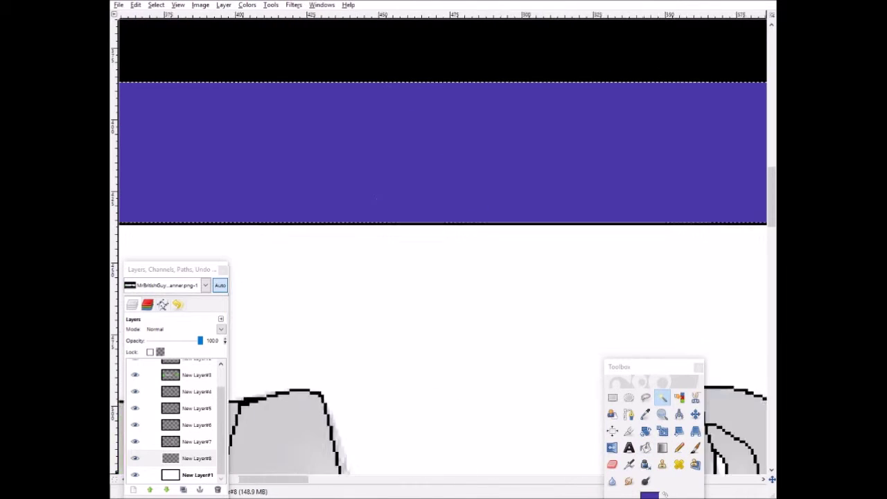
Set the Blend tool's shape to Radial and fill the selected long bar section with purple at the right-hand stripe fading to white leftward.
{"action": "scroll", "coordinate": [444, 278], "scroll_direction": "down", "scroll_amount": 4}
{"action": "scroll", "coordinate": [443, 277], "scroll_direction": "right", "scroll_amount": 5}
{"action": "key", "text": "l"}
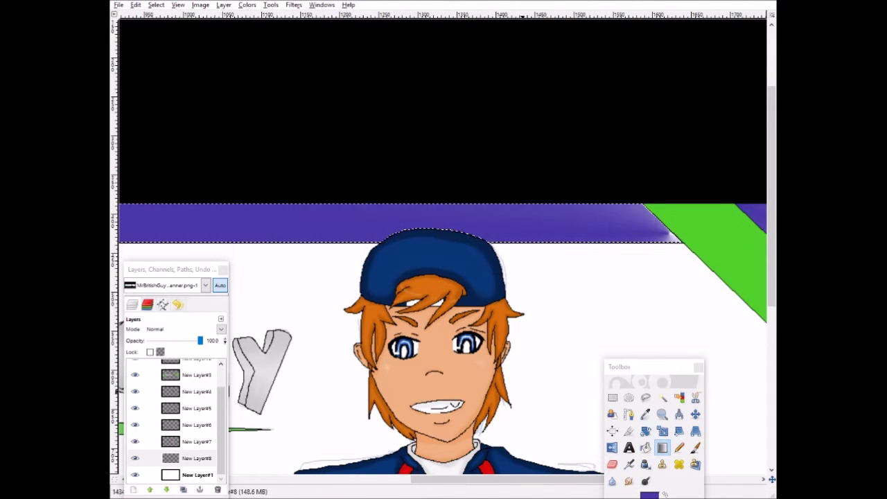
{"action": "left_click_drag", "start_coordinate": [644, 367], "coordinate": [650, 206]}
{"action": "left_click", "coordinate": [666, 428]}
{"action": "left_click", "coordinate": [655, 353]}
{"action": "left_click", "coordinate": [669, 440]}
{"action": "left_click", "coordinate": [659, 441]}
{"action": "left_click_drag", "start_coordinate": [645, 222], "coordinate": [478, 222]}
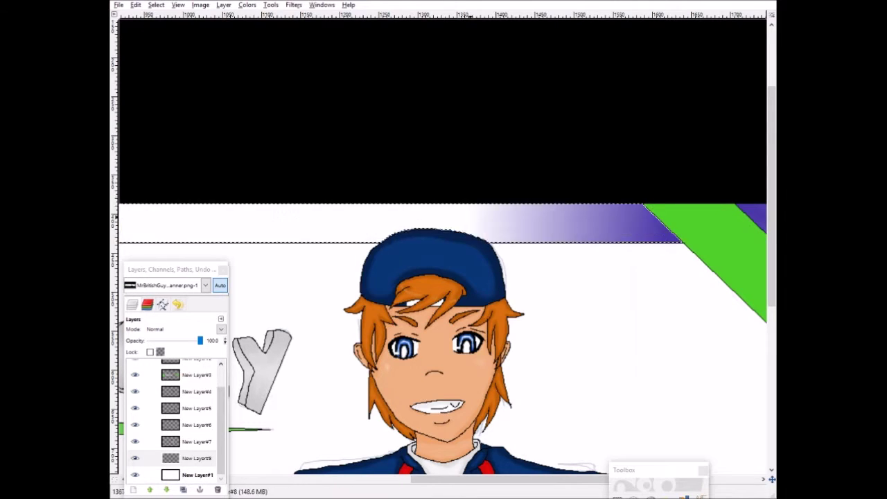
{"action": "key", "text": "shift+ctrl+j"}
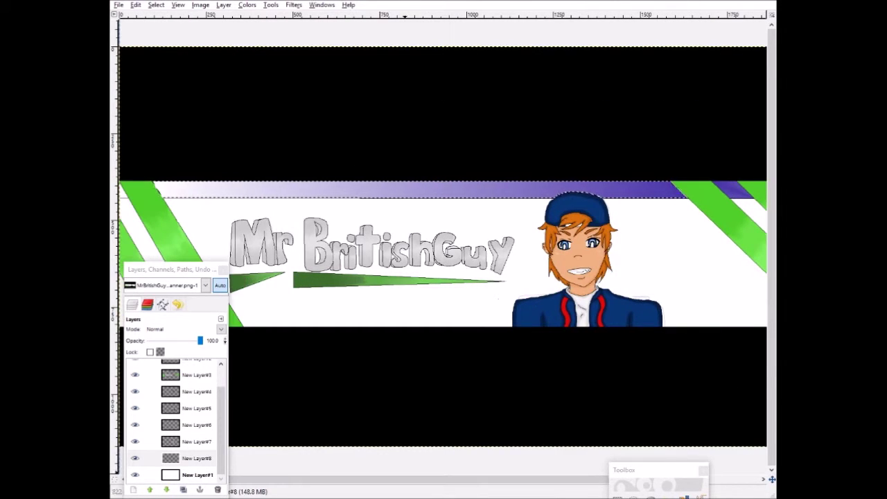
Outline the small upper bar section between the canvas's left edge and the inner left-hand stripe with a one-pixel purple pencil line.
{"action": "key", "text": "plus"}
{"action": "key", "text": "ctrl+b"}
{"action": "key", "text": "plus"}
{"action": "key", "text": "plus"}
{"action": "key", "text": "plus"}
{"action": "key", "text": "plus"}
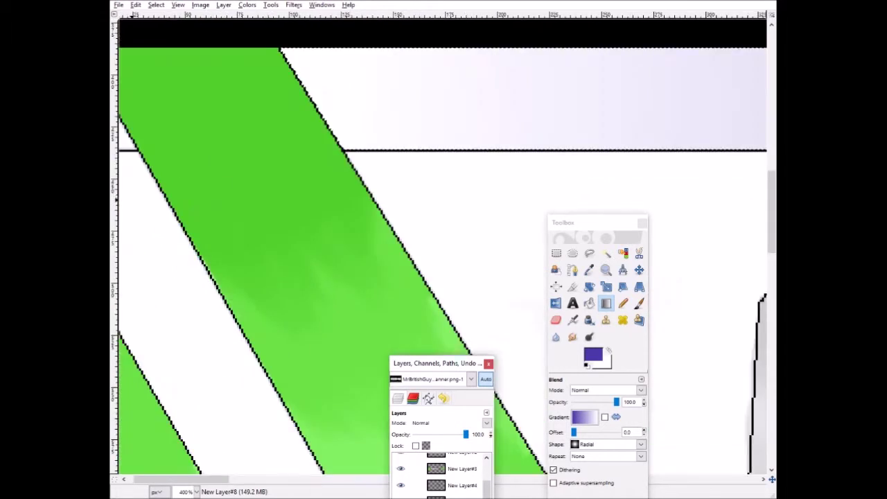
{"action": "key", "text": "n"}
{"action": "key", "text": "plus"}
{"action": "key", "text": "plus"}
{"action": "key", "text": "plus"}
{"action": "key", "text": "plus"}
{"action": "key", "text": "plus"}
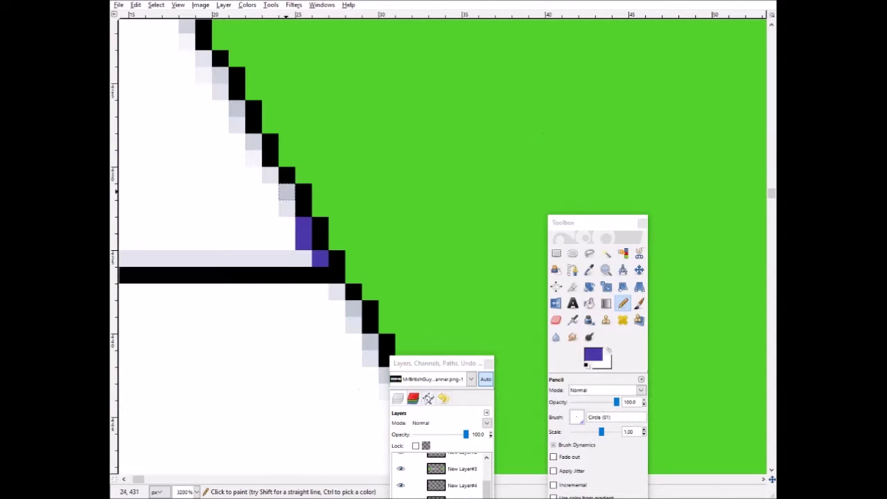
{"action": "scroll", "coordinate": [203, 60], "scroll_direction": "up", "scroll_amount": 8}
{"action": "scroll", "coordinate": [229, 139], "scroll_direction": "left", "scroll_amount": 4}
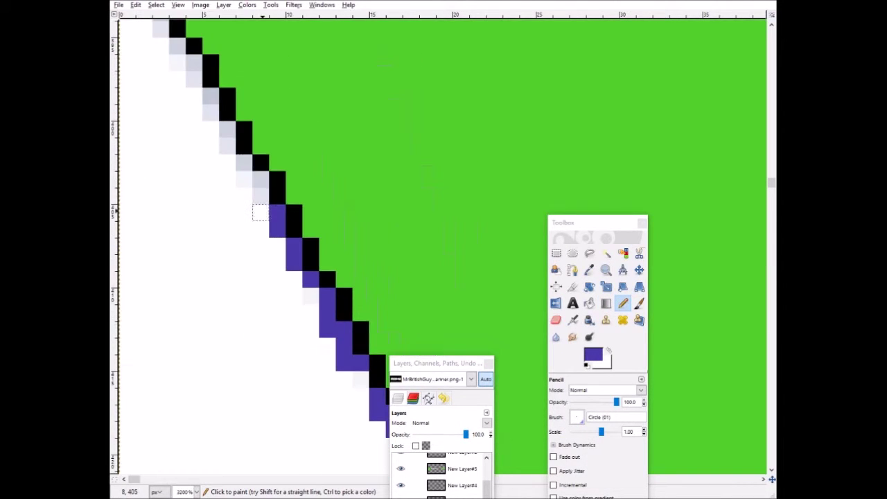
{"action": "scroll", "coordinate": [443, 242], "scroll_direction": "down", "scroll_amount": 3}
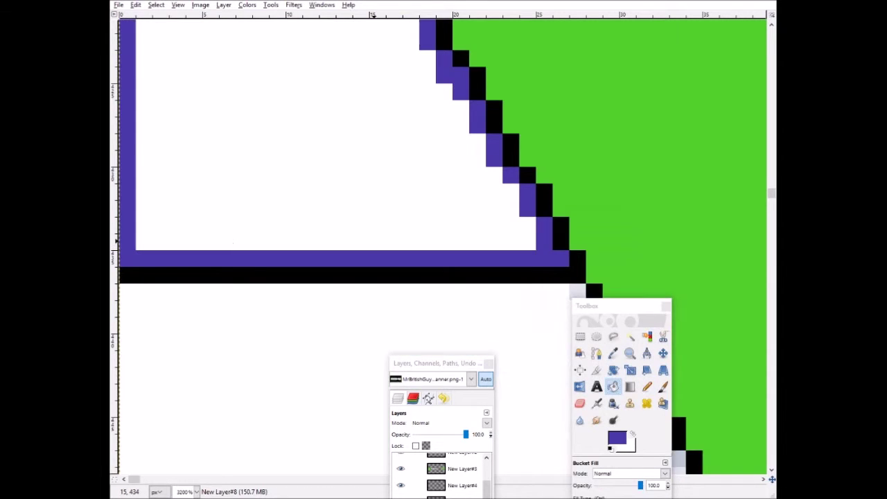
Fill the small outlined bar section at the canvas's left edge with a radial gradient, purple in its lower-left corner fading to white.
{"action": "scroll", "coordinate": [443, 243], "scroll_direction": "up", "scroll_amount": 4}
{"action": "key", "text": "ctrl+comma"}
{"action": "key", "text": "minus"}
{"action": "key", "text": "l"}
{"action": "left_click_drag", "start_coordinate": [413, 270], "coordinate": [194, 28]}
{"action": "key", "text": "grave"}
{"action": "key", "text": "grave"}
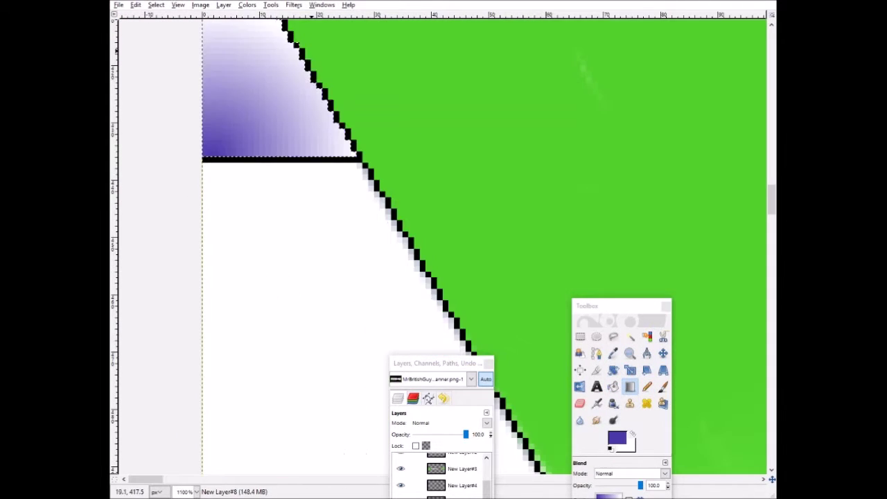
{"action": "key", "text": "grave"}
{"action": "key", "text": "3"}
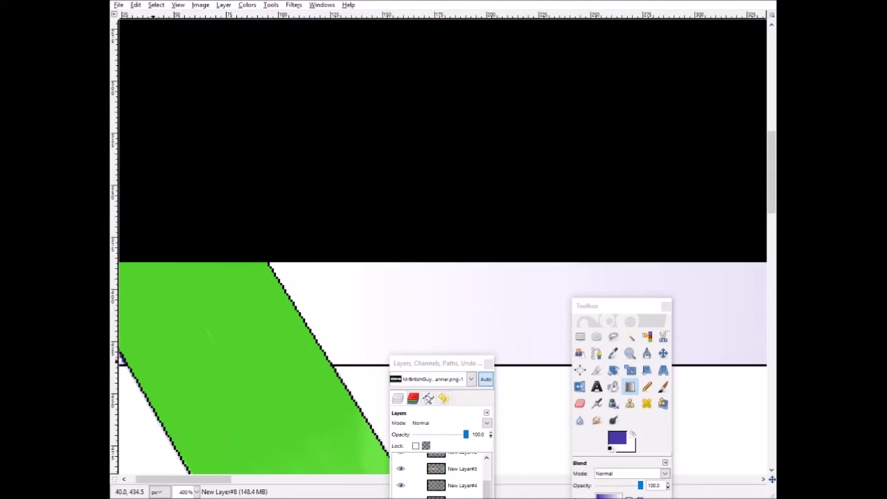
Create a new layer and set the foreground colour to dark grey.
{"action": "key", "text": "plus"}
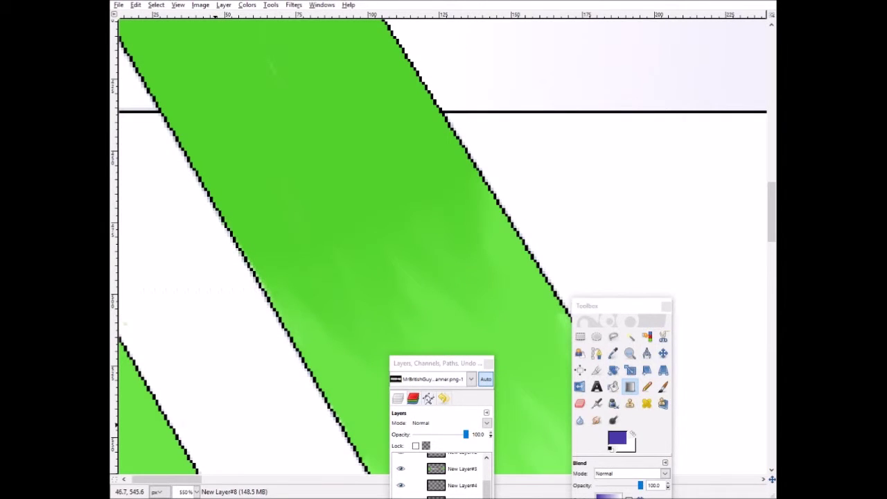
{"action": "key", "text": "shift+ctrl+n"}
{"action": "key", "text": "Return"}
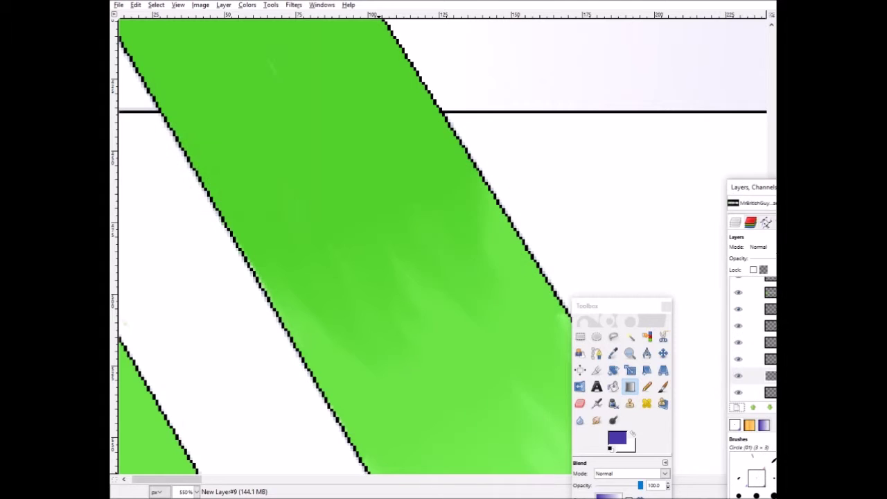
{"action": "left_click", "coordinate": [617, 438]}
{"action": "key", "text": "Return"}
Draw a dark grey pencil line down the canvas's left edge, from below the upper bar to the lower-left green stripe.
{"action": "key", "text": "plus"}
{"action": "key", "text": "n"}
{"action": "key", "text": "plus"}
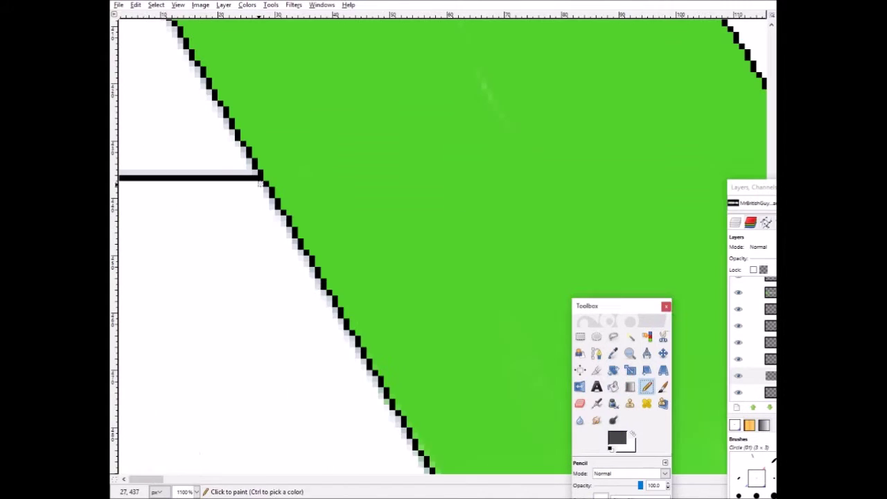
{"action": "scroll", "coordinate": [122, 182], "scroll_direction": "down", "scroll_amount": 5}
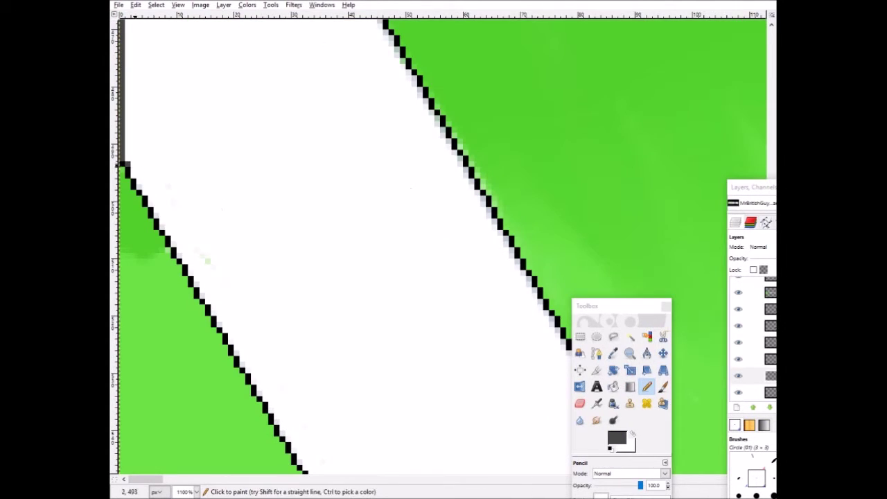
{"action": "scroll", "coordinate": [166, 192], "scroll_direction": "up", "scroll_amount": 2}
Draw a dark grey pencil line along the right edge of the lower-left green stripe, down to the lower black band.
{"action": "scroll", "coordinate": [274, 348], "scroll_direction": "down", "scroll_amount": 8}
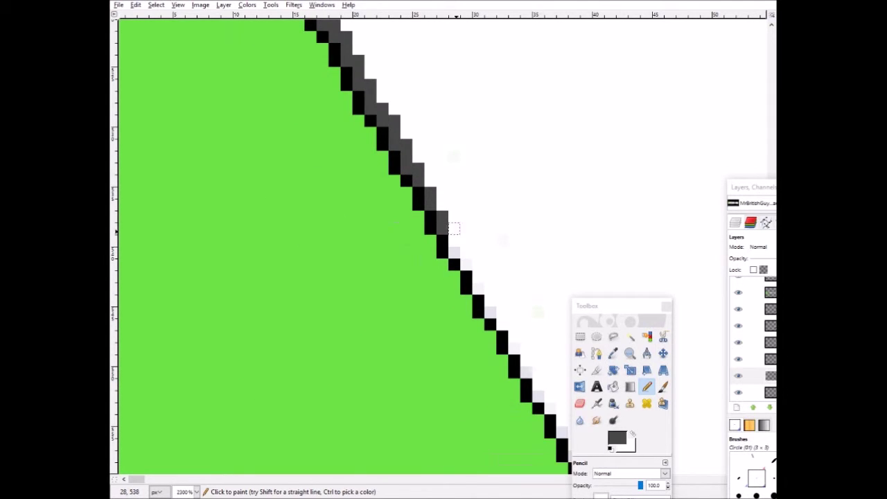
{"action": "left_click_drag", "start_coordinate": [440, 201], "coordinate": [287, 151]}
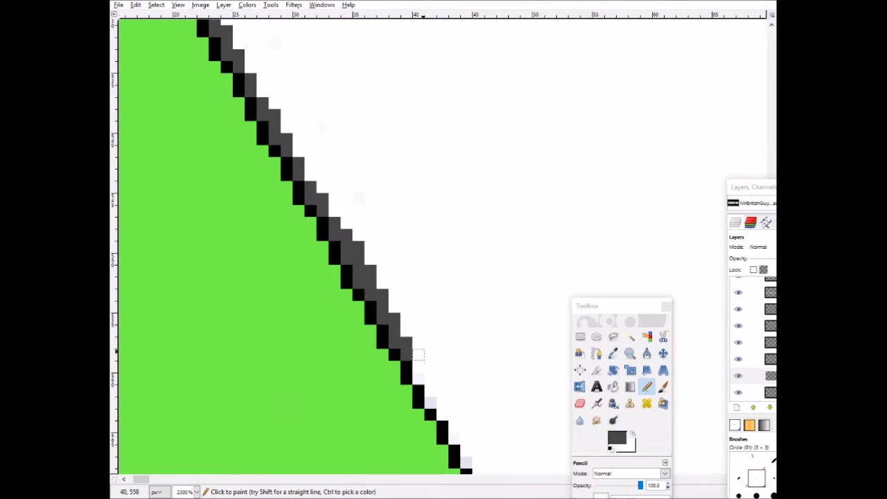
{"action": "left_click_drag", "start_coordinate": [407, 350], "coordinate": [443, 406]}
{"action": "scroll", "coordinate": [444, 406], "scroll_direction": "down", "scroll_amount": 4}
{"action": "left_click_drag", "start_coordinate": [426, 184], "coordinate": [471, 215]}
{"action": "scroll", "coordinate": [518, 229], "scroll_direction": "down", "scroll_amount": 2}
{"action": "left_click_drag", "start_coordinate": [551, 265], "coordinate": [250, 125]}
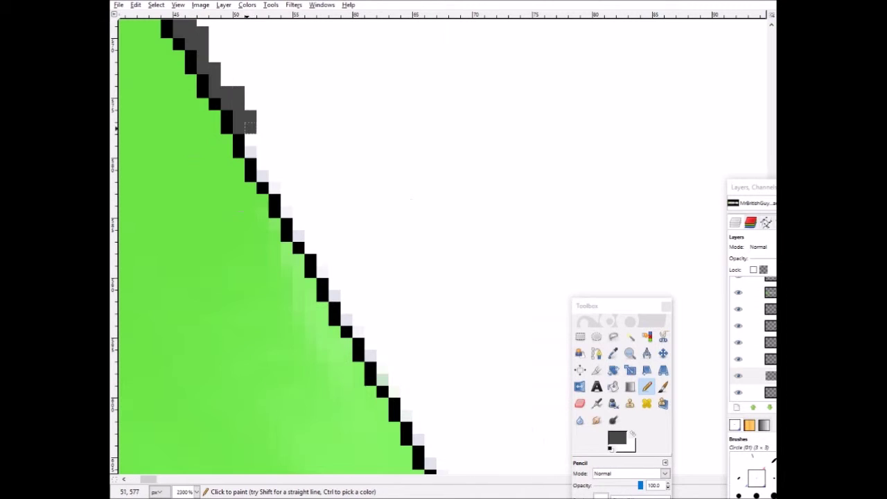
{"action": "left_click_drag", "start_coordinate": [297, 200], "coordinate": [345, 297]}
{"action": "left_click_drag", "start_coordinate": [346, 297], "coordinate": [346, 182]}
{"action": "left_click_drag", "start_coordinate": [418, 278], "coordinate": [474, 430]}
{"action": "scroll", "coordinate": [490, 362], "scroll_direction": "down", "scroll_amount": 3}
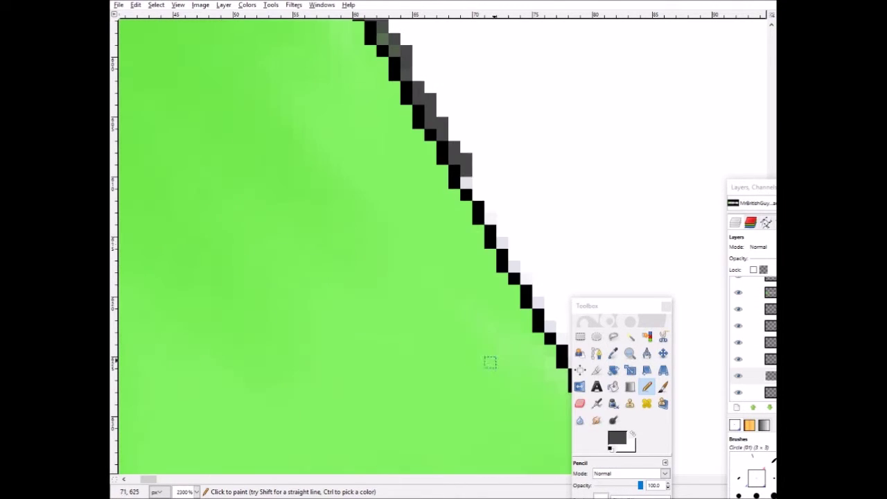
{"action": "left_click_drag", "start_coordinate": [526, 277], "coordinate": [540, 305]}
{"action": "scroll", "coordinate": [540, 305], "scroll_direction": "right", "scroll_amount": 5}
{"action": "scroll", "coordinate": [540, 305], "scroll_direction": "down", "scroll_amount": 2}
{"action": "left_click_drag", "start_coordinate": [246, 183], "coordinate": [269, 230]}
{"action": "scroll", "coordinate": [307, 222], "scroll_direction": "down", "scroll_amount": 1}
{"action": "scroll", "coordinate": [322, 219], "scroll_direction": "down", "scroll_amount": 2}
{"action": "left_click_drag", "start_coordinate": [353, 136], "coordinate": [435, 291]}
{"action": "scroll", "coordinate": [435, 291], "scroll_direction": "down", "scroll_amount": 2}
{"action": "left_click_drag", "start_coordinate": [449, 178], "coordinate": [481, 237]}
{"action": "scroll", "coordinate": [501, 238], "scroll_direction": "down", "scroll_amount": 2}
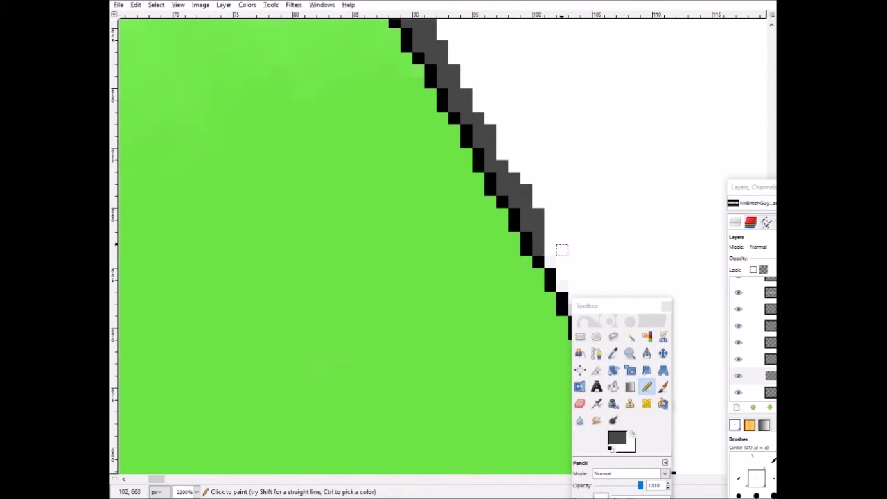
{"action": "scroll", "coordinate": [561, 249], "scroll_direction": "right", "scroll_amount": 5}
{"action": "scroll", "coordinate": [562, 249], "scroll_direction": "down", "scroll_amount": 2}
{"action": "scroll", "coordinate": [429, 221], "scroll_direction": "down", "scroll_amount": 2}
{"action": "left_click_drag", "start_coordinate": [443, 153], "coordinate": [495, 243]}
{"action": "scroll", "coordinate": [495, 242], "scroll_direction": "down", "scroll_amount": 2}
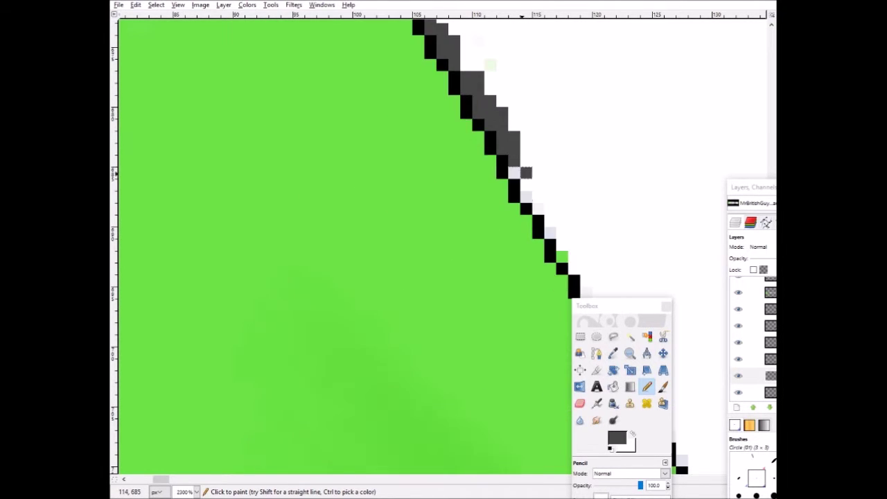
{"action": "scroll", "coordinate": [377, 249], "scroll_direction": "right", "scroll_amount": 8}
{"action": "scroll", "coordinate": [378, 249], "scroll_direction": "down", "scroll_amount": 2}
{"action": "left_click", "coordinate": [262, 106]}
{"action": "scroll", "coordinate": [367, 207], "scroll_direction": "down", "scroll_amount": 2}
{"action": "left_click_drag", "start_coordinate": [363, 203], "coordinate": [433, 298]}
{"action": "scroll", "coordinate": [433, 298], "scroll_direction": "down", "scroll_amount": 5}
{"action": "scroll", "coordinate": [457, 138], "scroll_direction": "right", "scroll_amount": 2}
{"action": "left_click_drag", "start_coordinate": [460, 131], "coordinate": [555, 277]}
{"action": "scroll", "coordinate": [555, 278], "scroll_direction": "right", "scroll_amount": 5}
{"action": "scroll", "coordinate": [434, 365], "scroll_direction": "down", "scroll_amount": 1}
{"action": "left_click_drag", "start_coordinate": [246, 55], "coordinate": [374, 263]}
{"action": "scroll", "coordinate": [443, 184], "scroll_direction": "down", "scroll_amount": 3}
{"action": "scroll", "coordinate": [274, 160], "scroll_direction": "right", "scroll_amount": 6}
{"action": "scroll", "coordinate": [273, 160], "scroll_direction": "down", "scroll_amount": 3}
{"action": "left_click", "coordinate": [274, 157]}
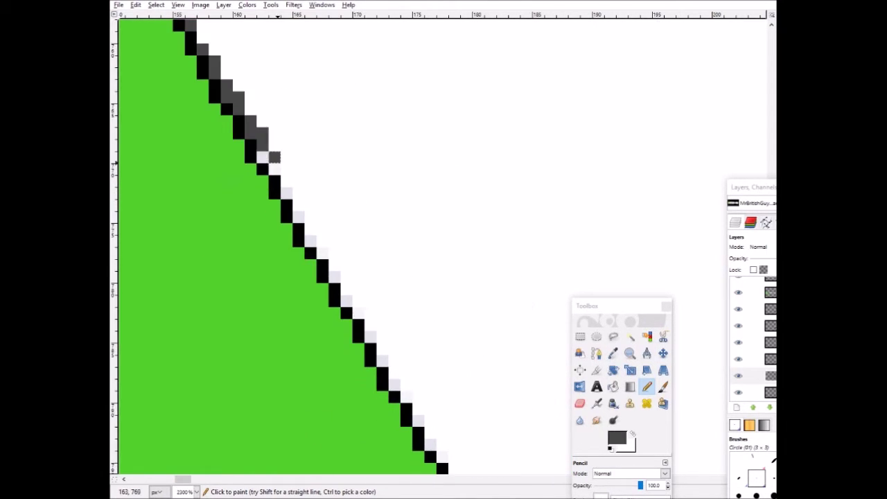
{"action": "scroll", "coordinate": [324, 243], "scroll_direction": "left", "scroll_amount": 3}
{"action": "scroll", "coordinate": [323, 243], "scroll_direction": "down", "scroll_amount": 3}
{"action": "scroll", "coordinate": [420, 246], "scroll_direction": "down", "scroll_amount": 3}
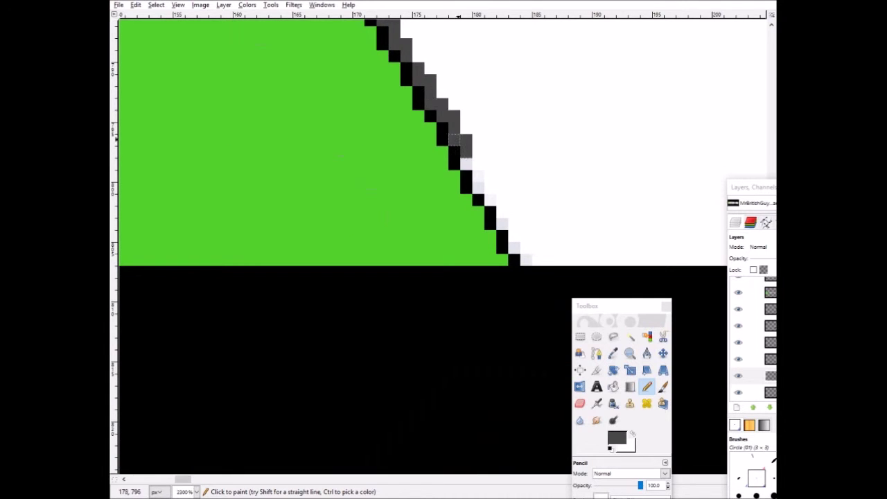
Draw a dark grey pencil line along the top of the lower black band, joining the two left-hand green stripes.
{"action": "scroll", "coordinate": [419, 246], "scroll_direction": "right", "scroll_amount": 10}
{"action": "scroll", "coordinate": [419, 246], "scroll_direction": "up", "scroll_amount": 8}
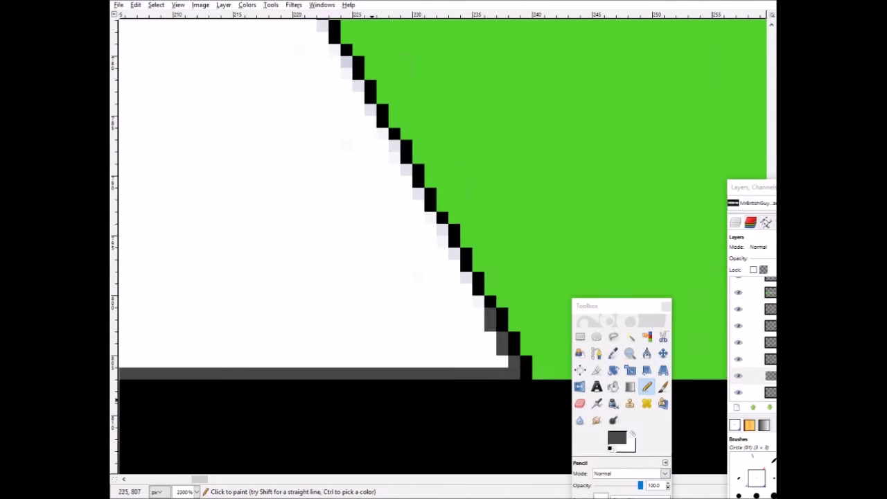
{"action": "scroll", "coordinate": [420, 246], "scroll_direction": "left", "scroll_amount": 6}
{"action": "scroll", "coordinate": [420, 246], "scroll_direction": "down", "scroll_amount": 4}
Trace the left edge of the wider left-hand green stripe in dark grey, from below the upper bar to the lower black band.
{"action": "scroll", "coordinate": [419, 246], "scroll_direction": "up", "scroll_amount": 2}
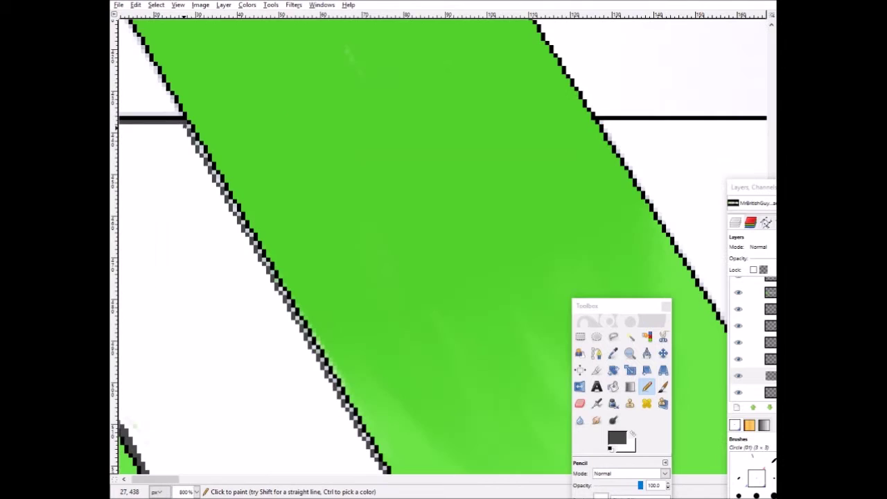
{"action": "scroll", "coordinate": [332, 258], "scroll_direction": "up", "scroll_amount": 2}
{"action": "scroll", "coordinate": [174, 201], "scroll_direction": "up", "scroll_amount": 2}
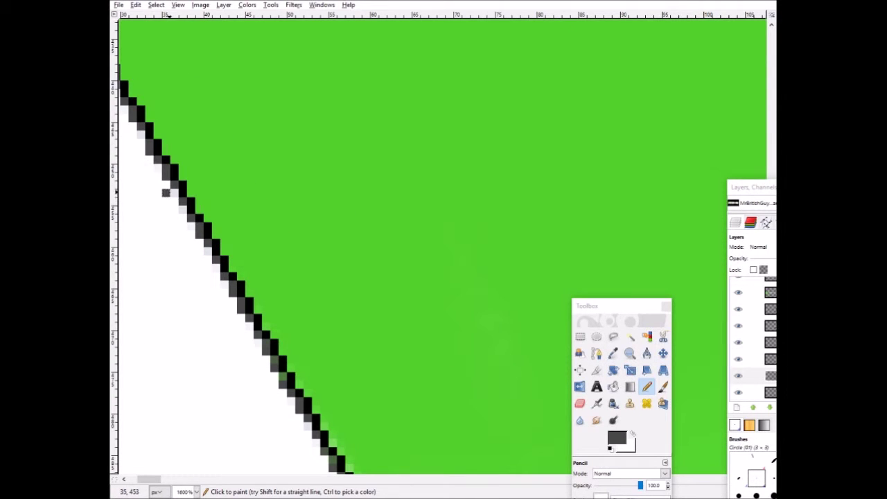
{"action": "scroll", "coordinate": [206, 250], "scroll_direction": "down", "scroll_amount": 6}
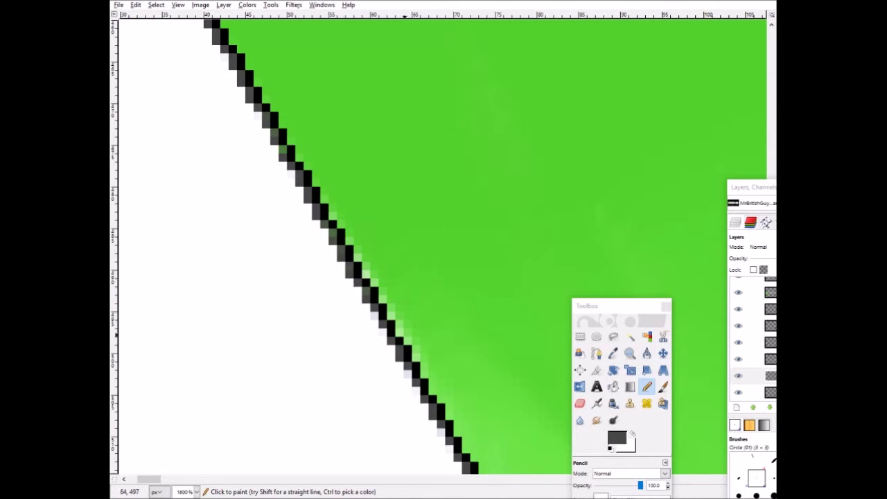
{"action": "scroll", "coordinate": [416, 354], "scroll_direction": "down", "scroll_amount": 3}
{"action": "scroll", "coordinate": [474, 377], "scroll_direction": "down", "scroll_amount": 9}
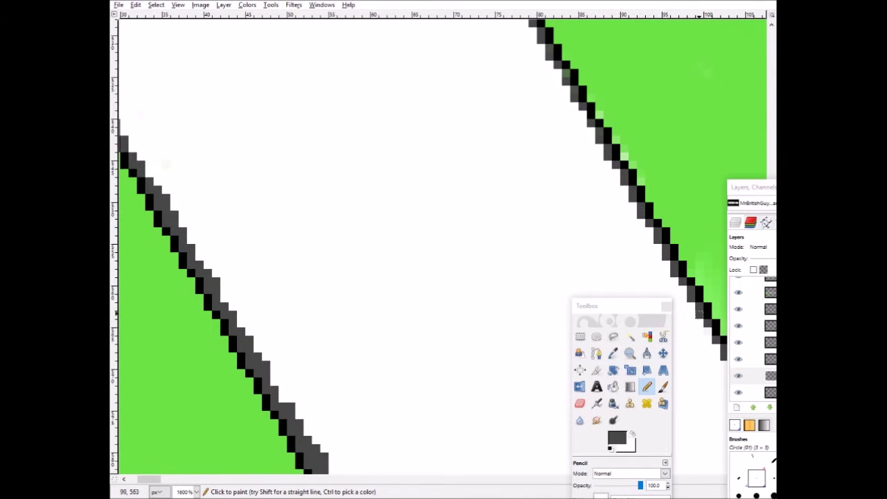
{"action": "scroll", "coordinate": [397, 204], "scroll_direction": "right", "scroll_amount": 8}
{"action": "scroll", "coordinate": [471, 275], "scroll_direction": "down", "scroll_amount": 3}
{"action": "scroll", "coordinate": [471, 276], "scroll_direction": "down", "scroll_amount": 3}
{"action": "left_click_drag", "start_coordinate": [587, 305], "coordinate": [688, 300]}
{"action": "scroll", "coordinate": [416, 208], "scroll_direction": "right", "scroll_amount": 6}
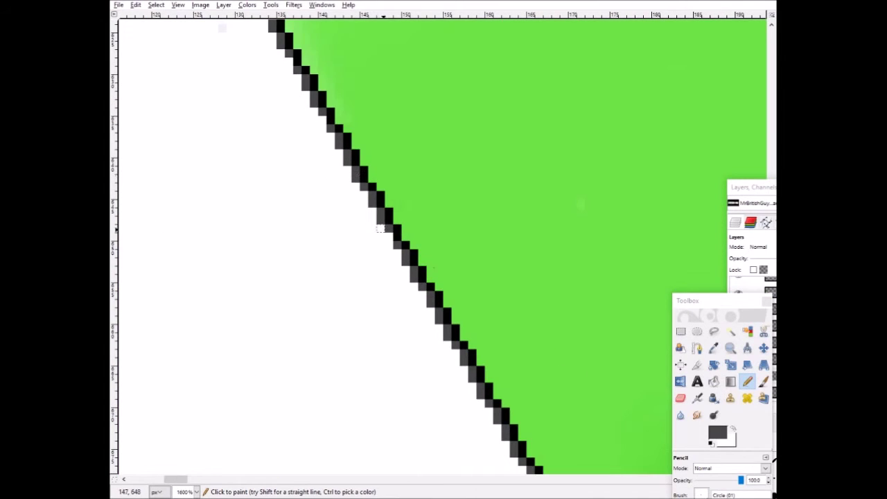
{"action": "scroll", "coordinate": [455, 279], "scroll_direction": "down", "scroll_amount": 5}
Bucket-fill the banner area below the upper bar with dark grey on New Layer#9.
{"action": "key", "text": "2"}
{"action": "key", "text": "shift+b"}
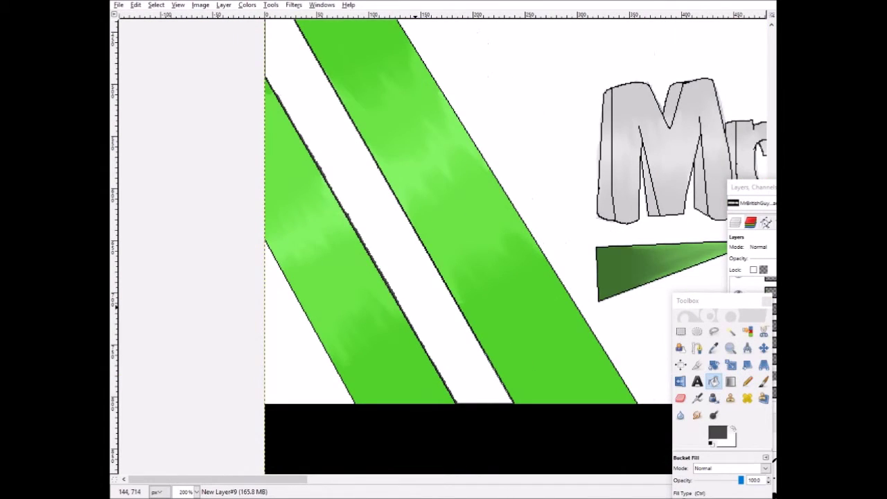
{"action": "key", "text": "1"}
{"action": "scroll", "coordinate": [443, 277], "scroll_direction": "right", "scroll_amount": 10}
{"action": "key", "text": "ctrl+l"}
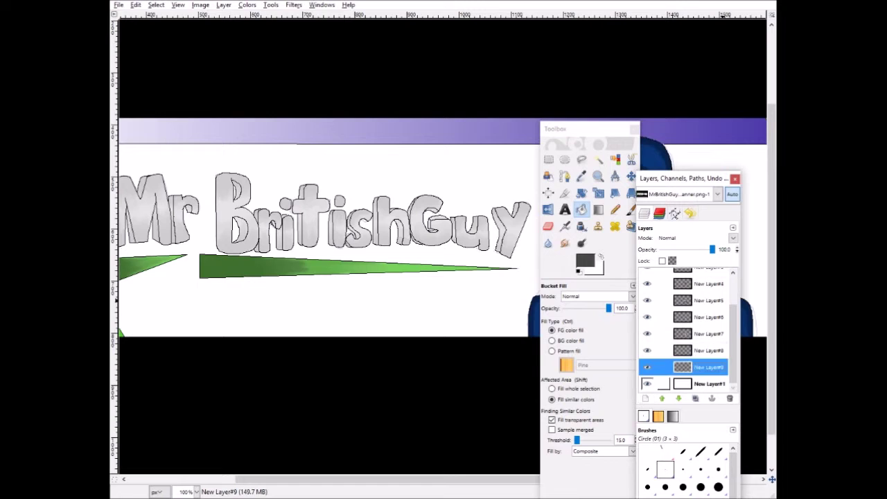
{"action": "left_click", "coordinate": [187, 291]}
Erase the stray light grey pixels around the outline of the letter M on New Layer#3 with a hard-edged Circle (03) eraser.
{"action": "key", "text": "3"}
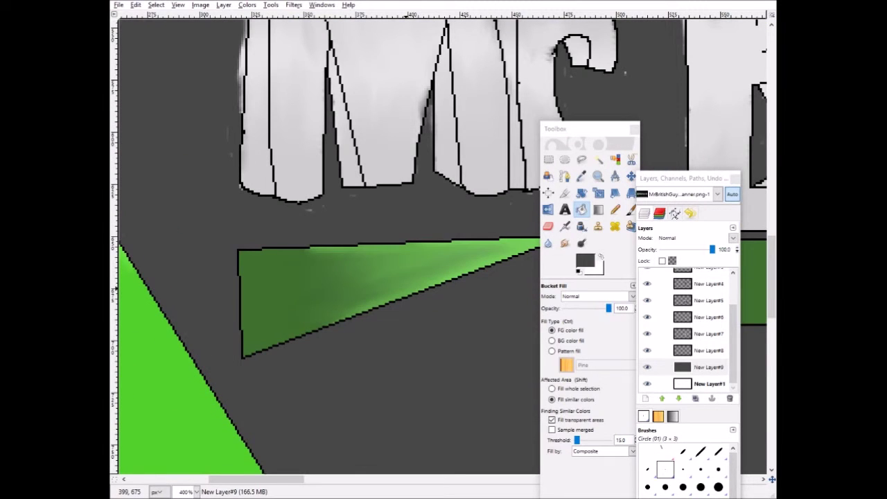
{"action": "scroll", "coordinate": [413, 277], "scroll_direction": "up", "scroll_amount": 5}
{"action": "scroll", "coordinate": [686, 326], "scroll_direction": "up", "scroll_amount": 3}
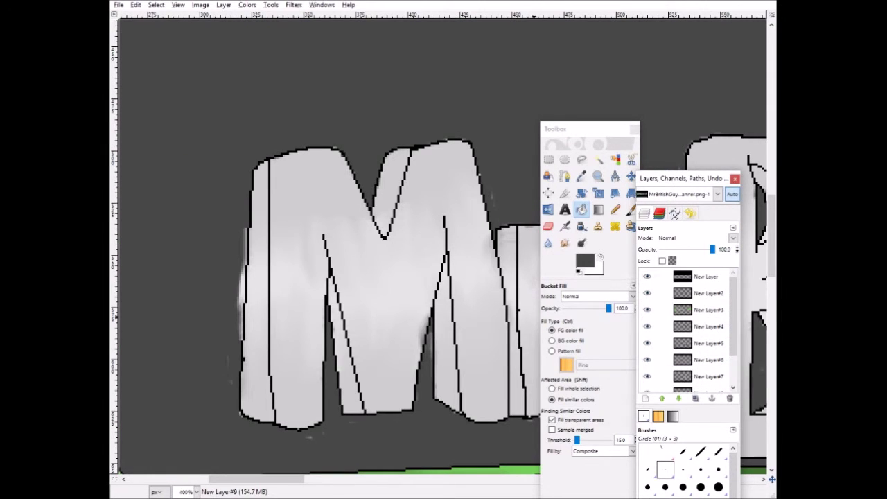
{"action": "key", "text": "shift+e"}
{"action": "key", "text": "plus"}
{"action": "key", "text": "plus"}
{"action": "key", "text": "plus"}
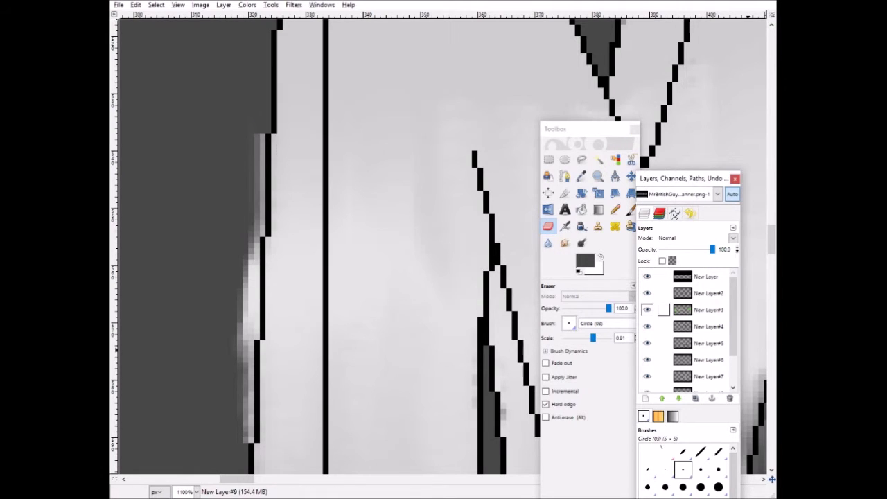
{"action": "left_click", "coordinate": [615, 209]}
{"action": "key", "text": "minus"}
{"action": "key", "text": "minus"}
{"action": "key", "text": "minus"}
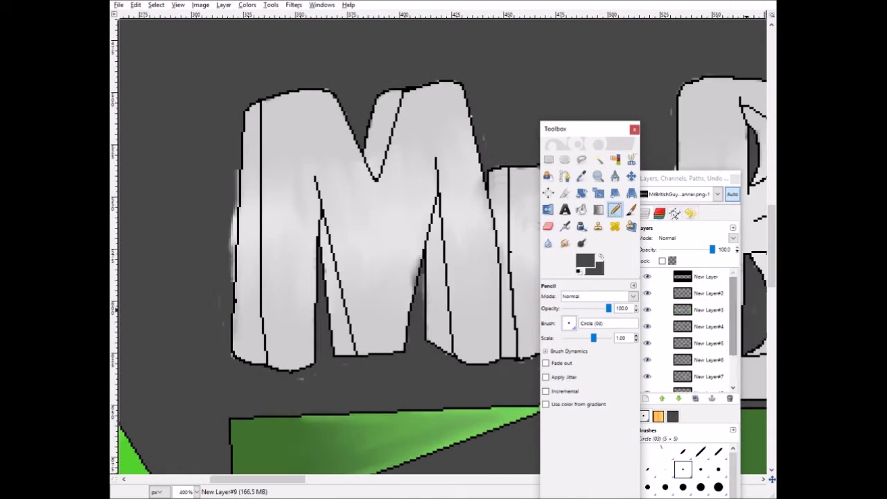
{"action": "scroll", "coordinate": [686, 326], "scroll_direction": "down", "scroll_amount": 3}
{"action": "key", "text": "shift+e"}
{"action": "scroll", "coordinate": [686, 326], "scroll_direction": "up", "scroll_amount": 3}
{"action": "left_click", "coordinate": [700, 309]}
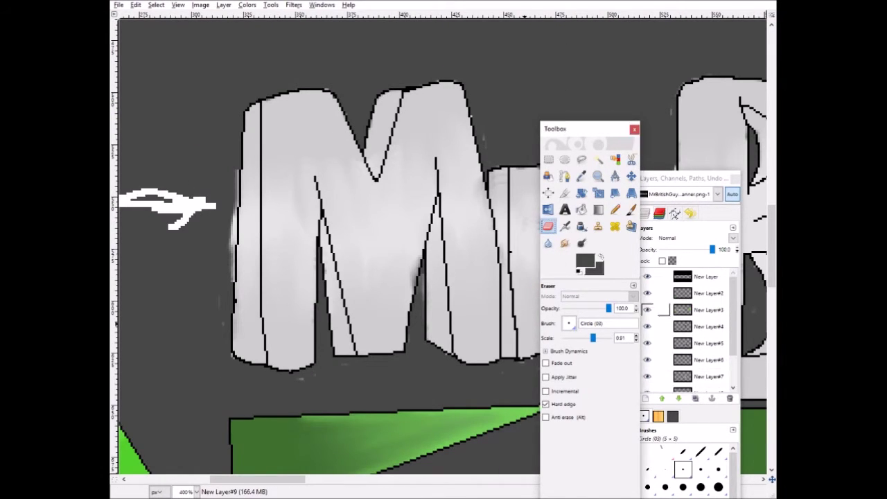
{"action": "key", "text": "plus"}
{"action": "key", "text": "plus"}
{"action": "key", "text": "plus"}
{"action": "scroll", "coordinate": [275, 167], "scroll_direction": "down", "scroll_amount": 5}
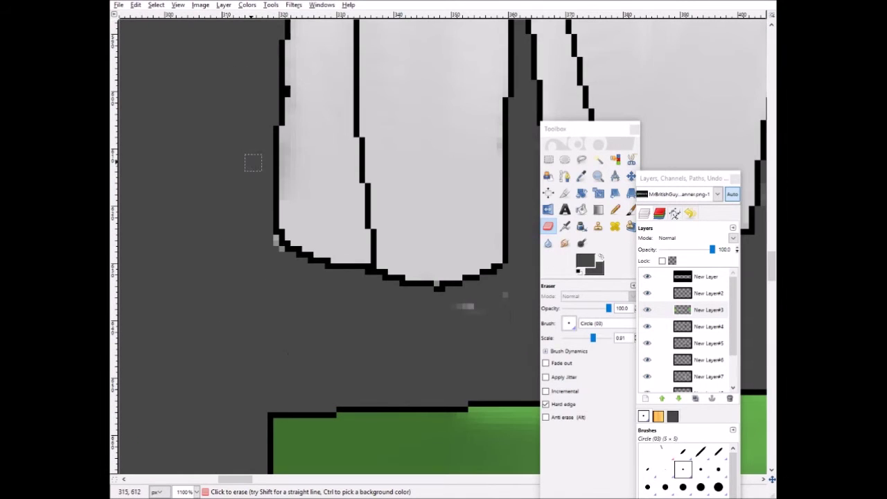
{"action": "scroll", "coordinate": [426, 316], "scroll_direction": "right", "scroll_amount": 10}
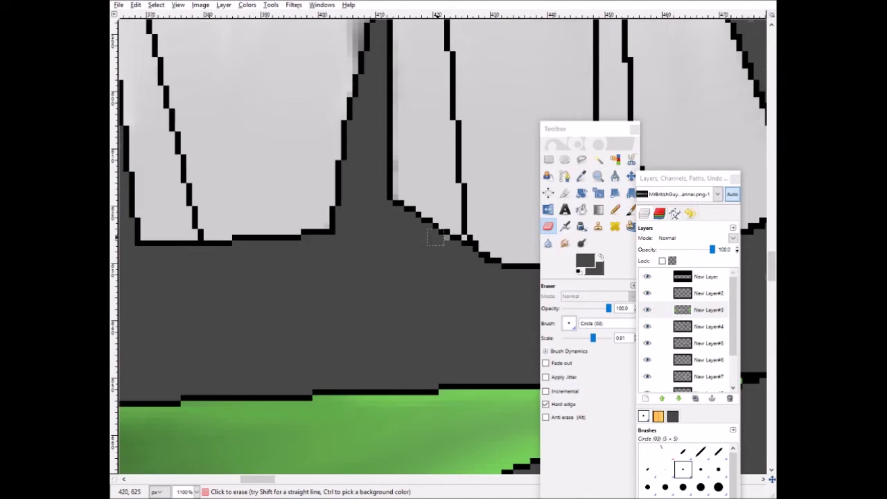
Erase the stray light grey pixels around the letter r of "Mr" on New Layer#3.
{"action": "scroll", "coordinate": [326, 249], "scroll_direction": "down", "scroll_amount": 5}
{"action": "left_click_drag", "start_coordinate": [555, 128], "coordinate": [506, 378]}
{"action": "scroll", "coordinate": [325, 249], "scroll_direction": "up", "scroll_amount": 10}
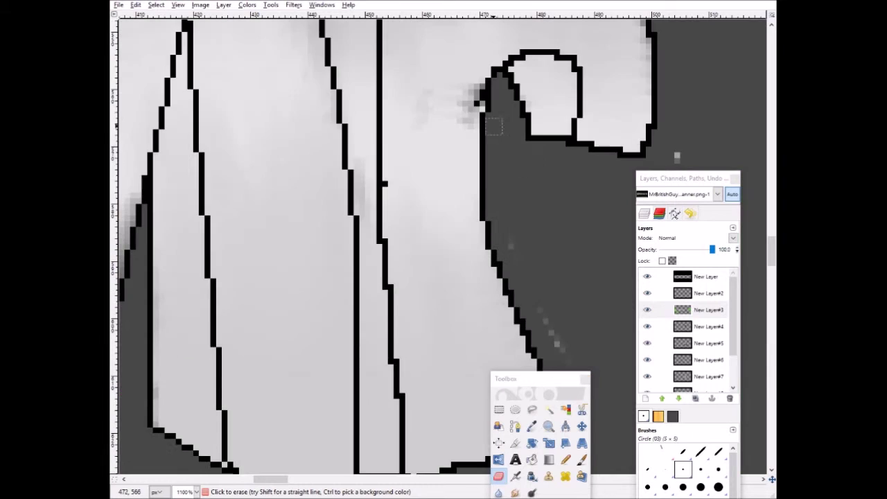
{"action": "scroll", "coordinate": [325, 250], "scroll_direction": "down", "scroll_amount": 2}
{"action": "scroll", "coordinate": [332, 247], "scroll_direction": "down", "scroll_amount": 2}
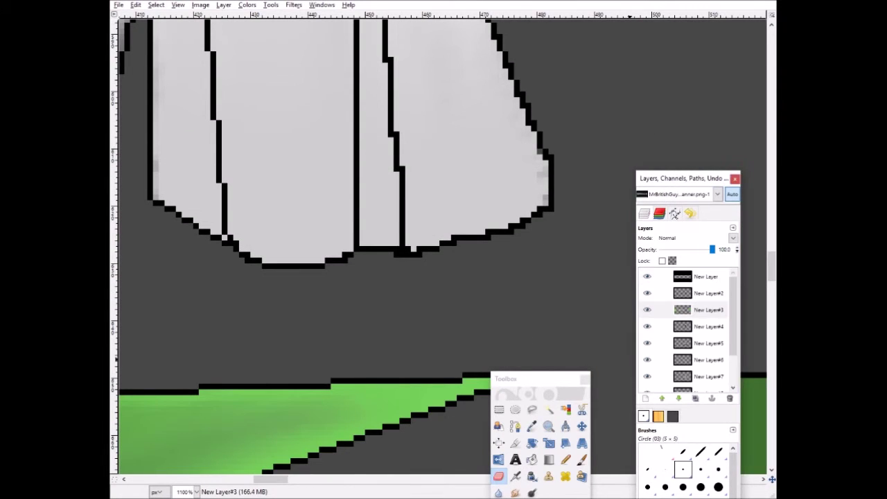
{"action": "scroll", "coordinate": [309, 85], "scroll_direction": "up", "scroll_amount": 5}
{"action": "scroll", "coordinate": [416, 208], "scroll_direction": "down", "scroll_amount": 4}
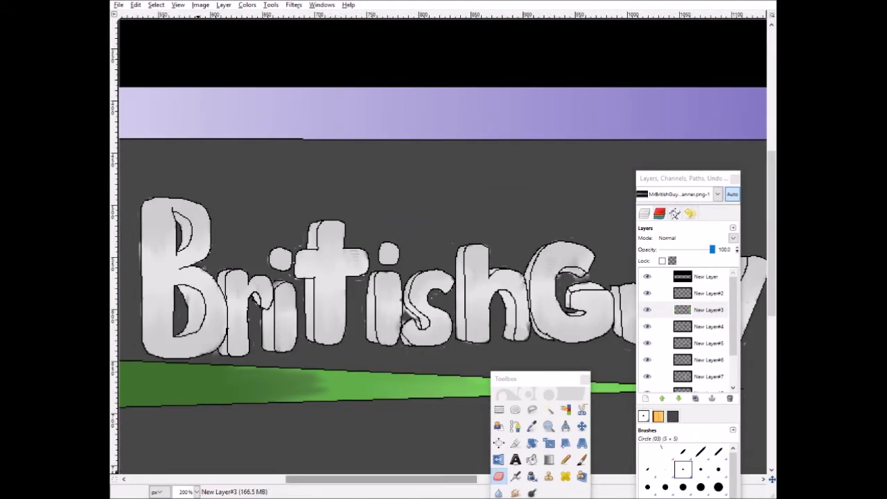
{"action": "scroll", "coordinate": [415, 208], "scroll_direction": "up", "scroll_amount": 3}
{"action": "scroll", "coordinate": [416, 207], "scroll_direction": "down", "scroll_amount": 2}
Fill the dark grey banner background on New Layer#9 with a metallic gradient of alternating black, grey and white bands.
{"action": "key", "text": "shift+ctrl+j"}
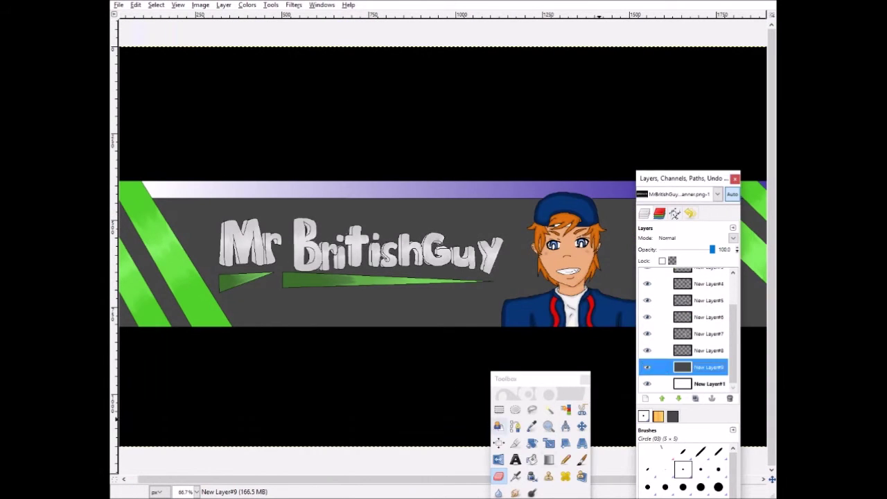
{"action": "left_click_drag", "start_coordinate": [527, 378], "coordinate": [605, 192]}
{"action": "left_click", "coordinate": [605, 386]}
{"action": "key", "text": "Tab"}
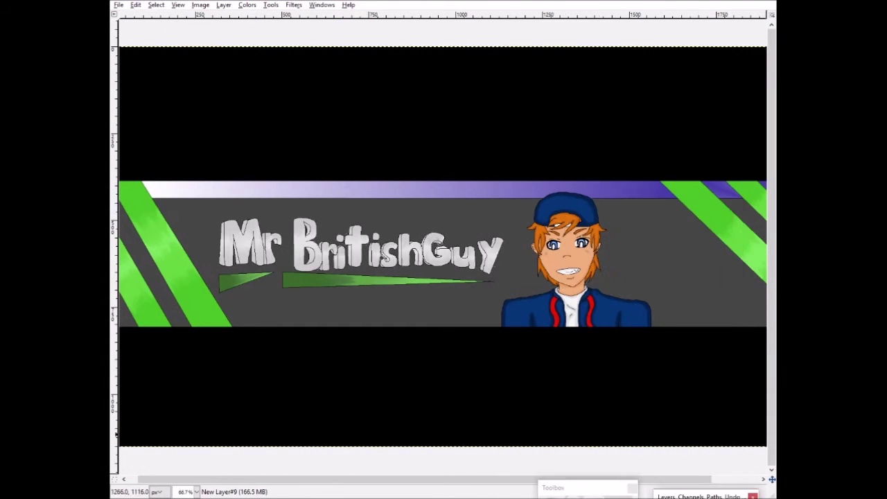
{"action": "key", "text": "minus"}
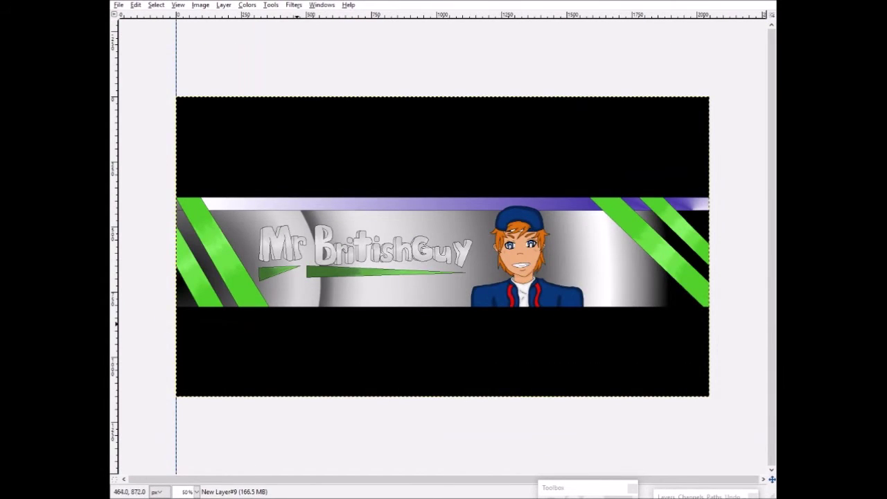
Erase the stray light pixels around the outlines of the "BritishGuy" letters on New Layer#3.
{"action": "scroll", "coordinate": [333, 249], "scroll_direction": "up", "scroll_amount": 6}
{"action": "scroll", "coordinate": [333, 249], "scroll_direction": "down", "scroll_amount": 1}
{"action": "key", "text": "Tab"}
{"action": "scroll", "coordinate": [333, 249], "scroll_direction": "up", "scroll_amount": 2}
{"action": "key", "text": "shift+e"}
{"action": "scroll", "coordinate": [380, 350], "scroll_direction": "up", "scroll_amount": 2}
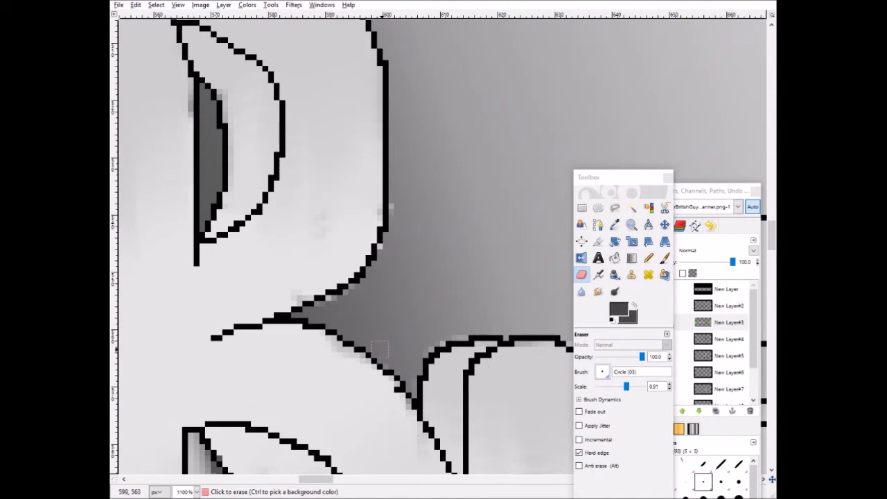
{"action": "scroll", "coordinate": [349, 278], "scroll_direction": "right", "scroll_amount": 6}
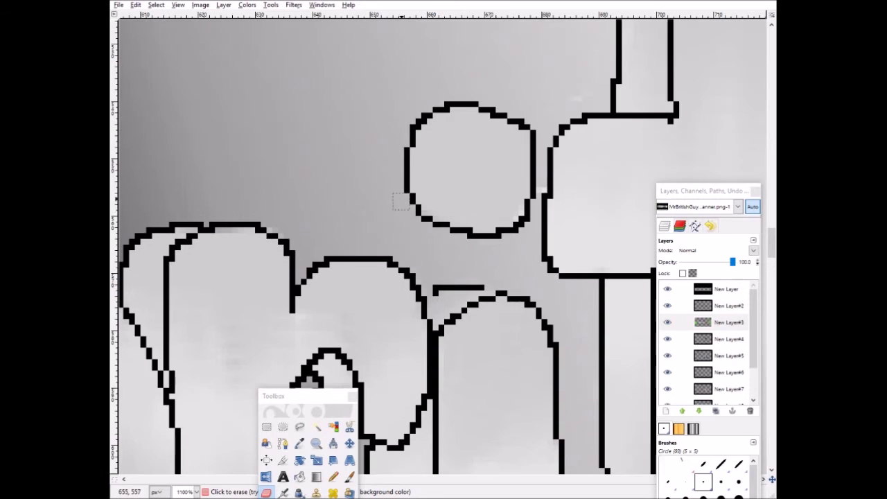
{"action": "scroll", "coordinate": [349, 278], "scroll_direction": "down", "scroll_amount": 4}
{"action": "scroll", "coordinate": [349, 278], "scroll_direction": "up", "scroll_amount": 2}
{"action": "scroll", "coordinate": [349, 278], "scroll_direction": "down", "scroll_amount": 2}
{"action": "scroll", "coordinate": [358, 277], "scroll_direction": "up", "scroll_amount": 2}
{"action": "scroll", "coordinate": [358, 277], "scroll_direction": "right", "scroll_amount": 10}
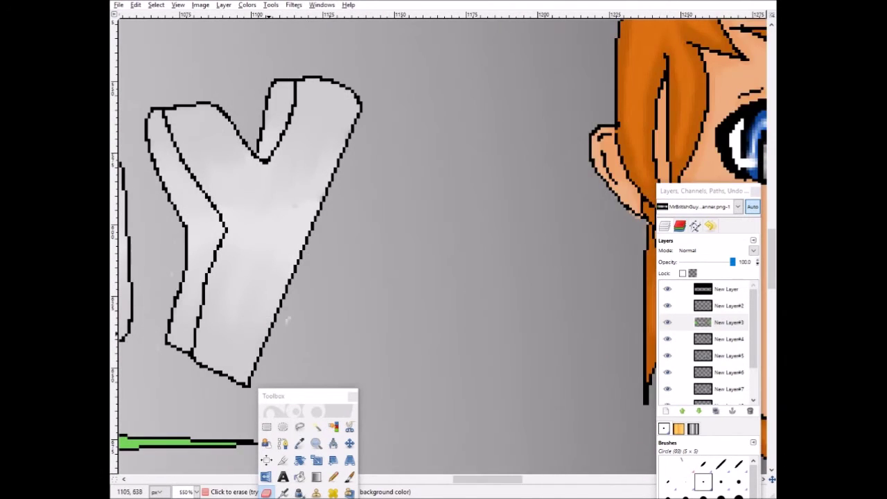
{"action": "scroll", "coordinate": [358, 278], "scroll_direction": "down", "scroll_amount": 1}
Clean up the stray pixels beside the edges of the left-hand green stripes with the eraser.
{"action": "scroll", "coordinate": [297, 88], "scroll_direction": "left", "scroll_amount": 8}
{"action": "scroll", "coordinate": [297, 88], "scroll_direction": "up", "scroll_amount": 2}
{"action": "scroll", "coordinate": [297, 88], "scroll_direction": "down", "scroll_amount": 2}
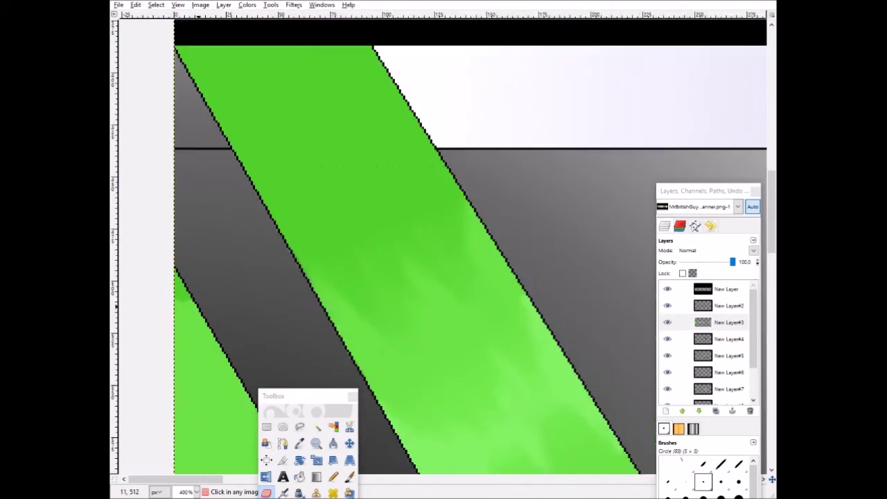
{"action": "scroll", "coordinate": [297, 88], "scroll_direction": "down", "scroll_amount": 3}
{"action": "scroll", "coordinate": [297, 88], "scroll_direction": "up", "scroll_amount": 2}
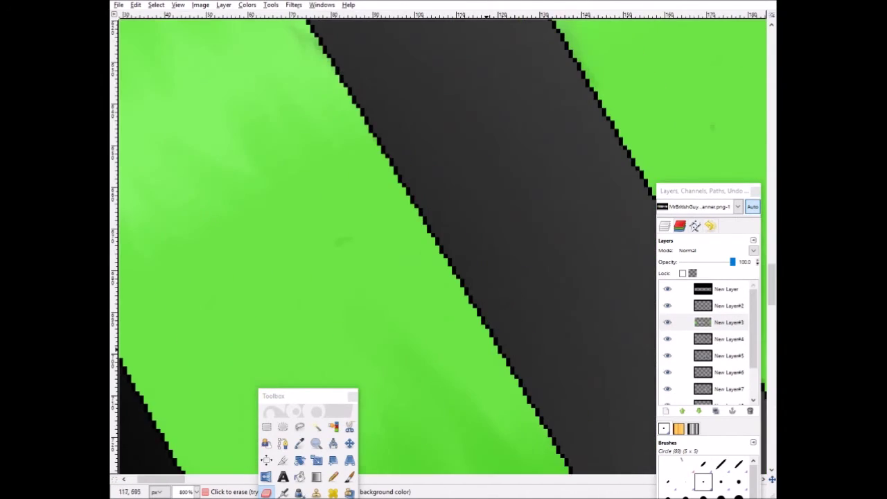
Erase the grey gradient behind the character's face on New Layer#9 using the larger Circle (19) brush.
{"action": "scroll", "coordinate": [388, 249], "scroll_direction": "down", "scroll_amount": 3}
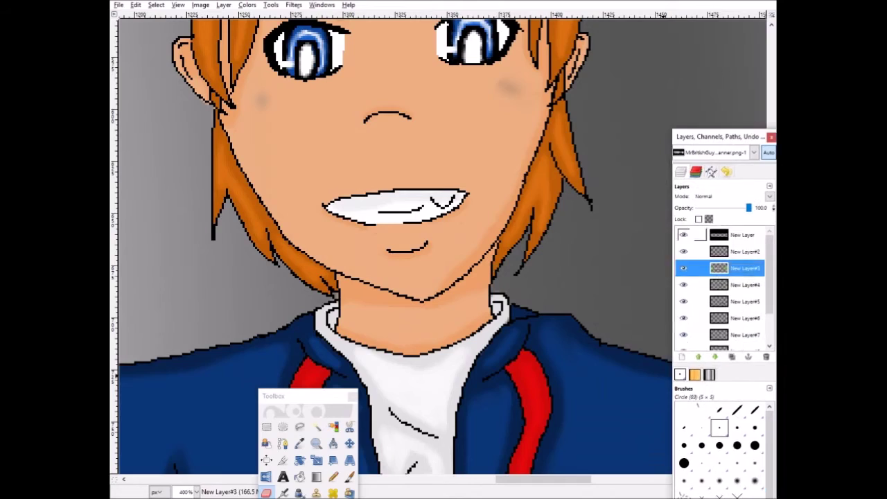
{"action": "scroll", "coordinate": [388, 250], "scroll_direction": "up", "scroll_amount": 1}
{"action": "left_click_drag", "start_coordinate": [304, 396], "coordinate": [333, 210]}
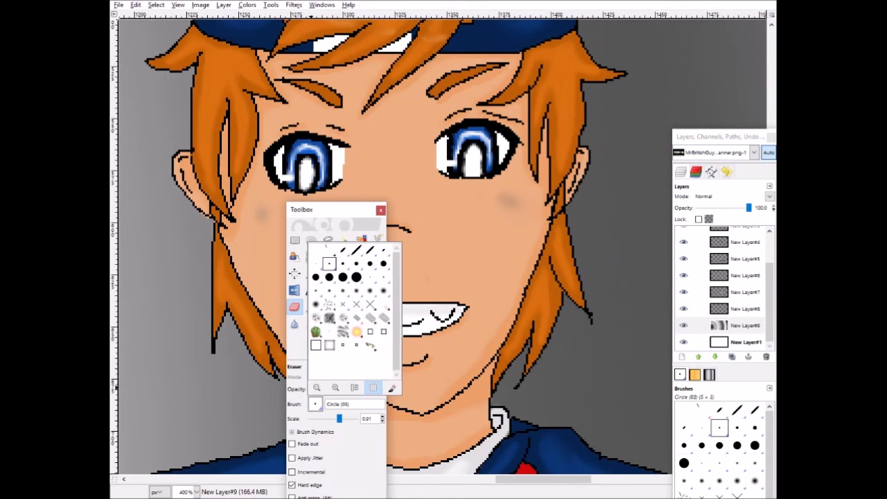
{"action": "scroll", "coordinate": [253, 208], "scroll_direction": "up", "scroll_amount": 3}
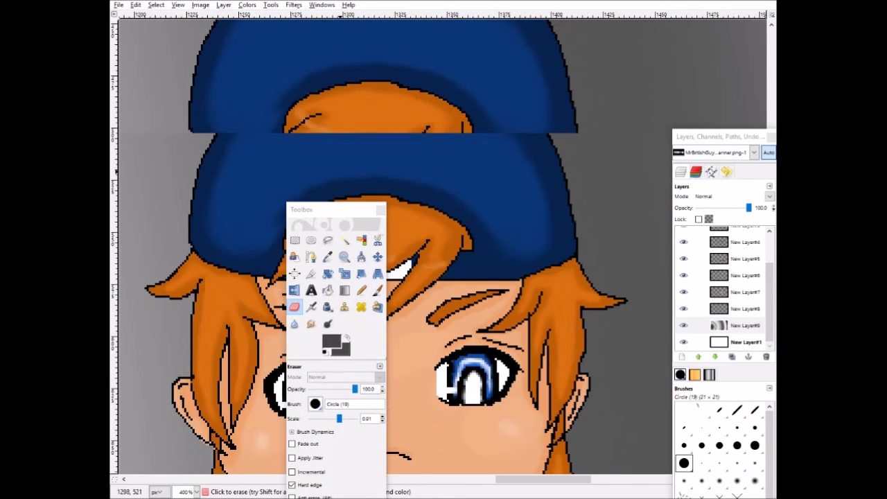